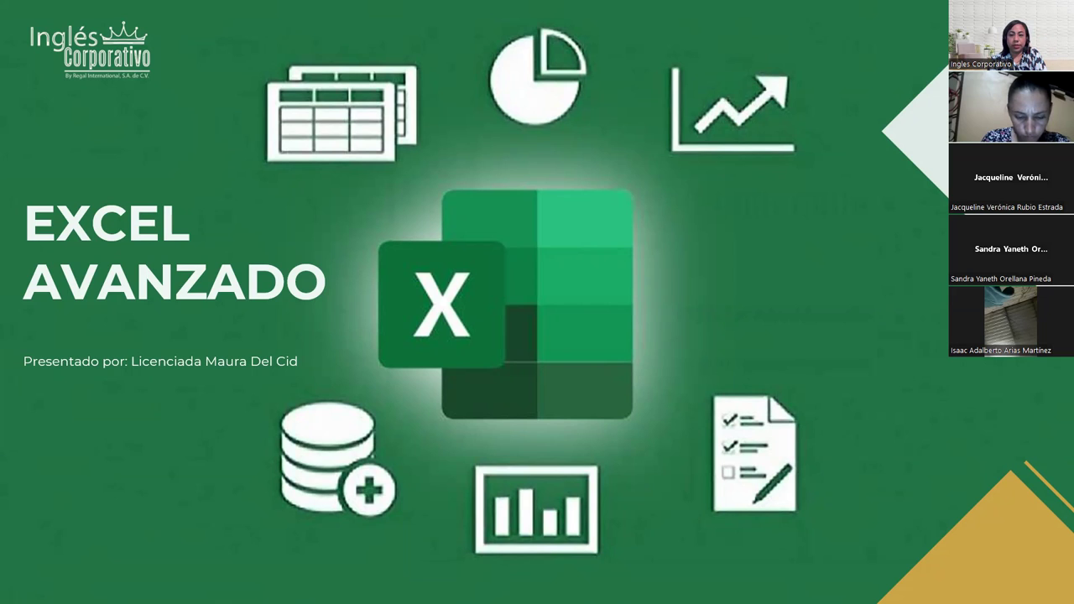
Advance the slideshow from the EXCEL AVANZADO title slide to the Agenda slide.
key(Right)
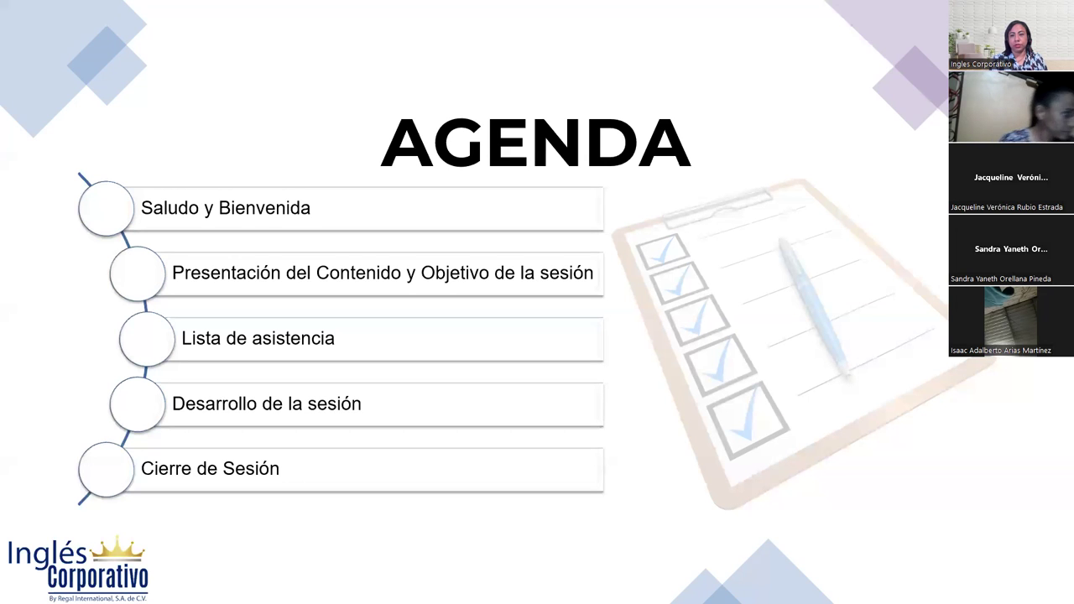
Advance the slideshow to the OBJETIVO SESIÓN 5 slide.
key(Right)
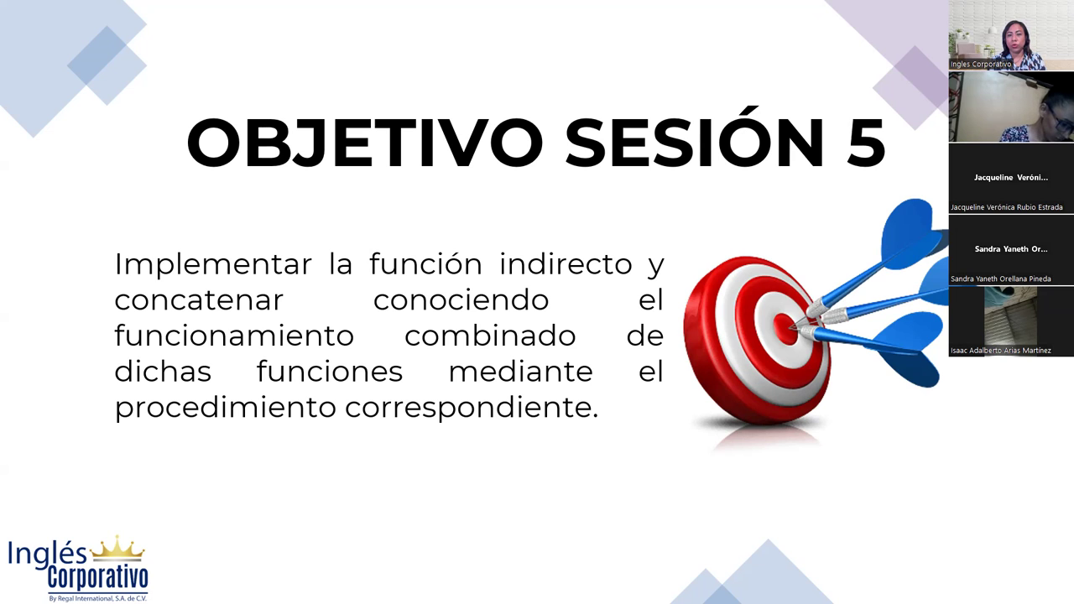
Advance to the COMPARACIÓN DE DATOS slide about INDIRECTO and CONCATENAR.
key(Right)
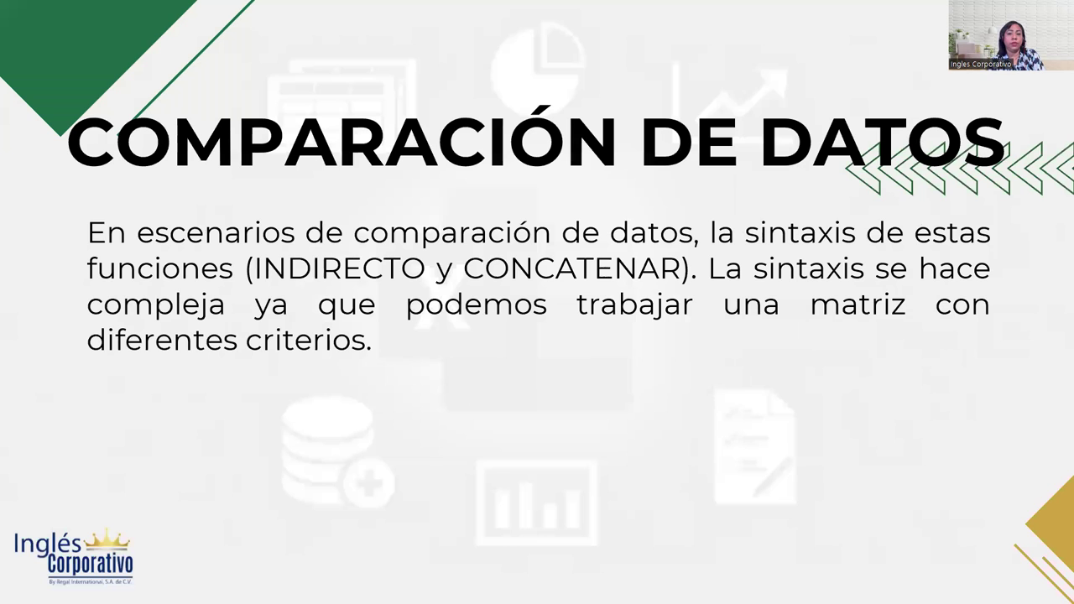
Advance to the DESARROLLO slide before switching to the Excel practice workbook.
key(Right)
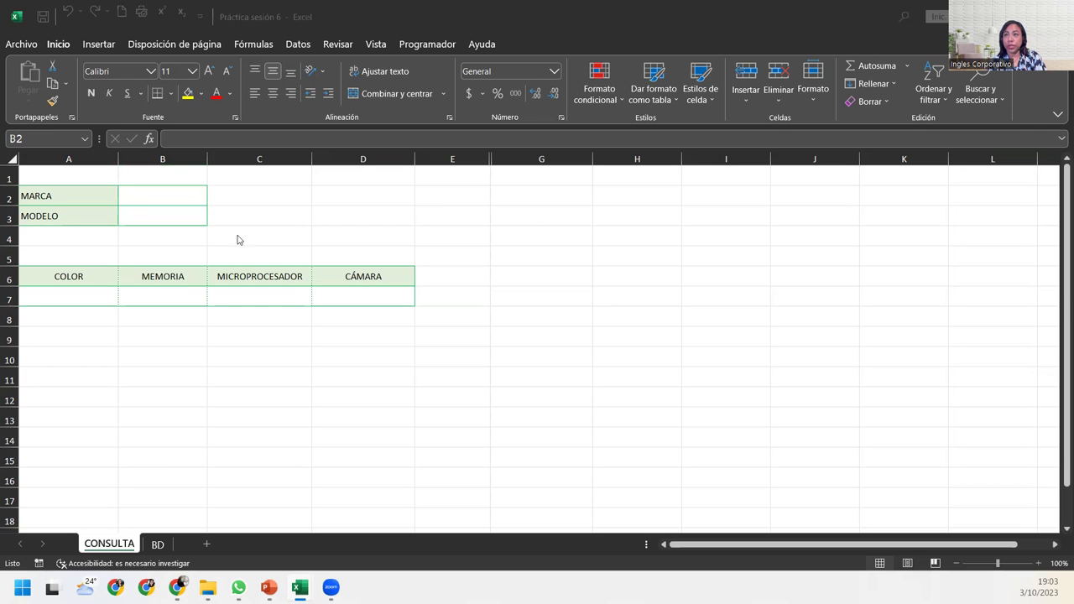
Zoom the CONSULTA sheet in to 170% so the MARCA and MODELO headers are readable.
click(122, 198)
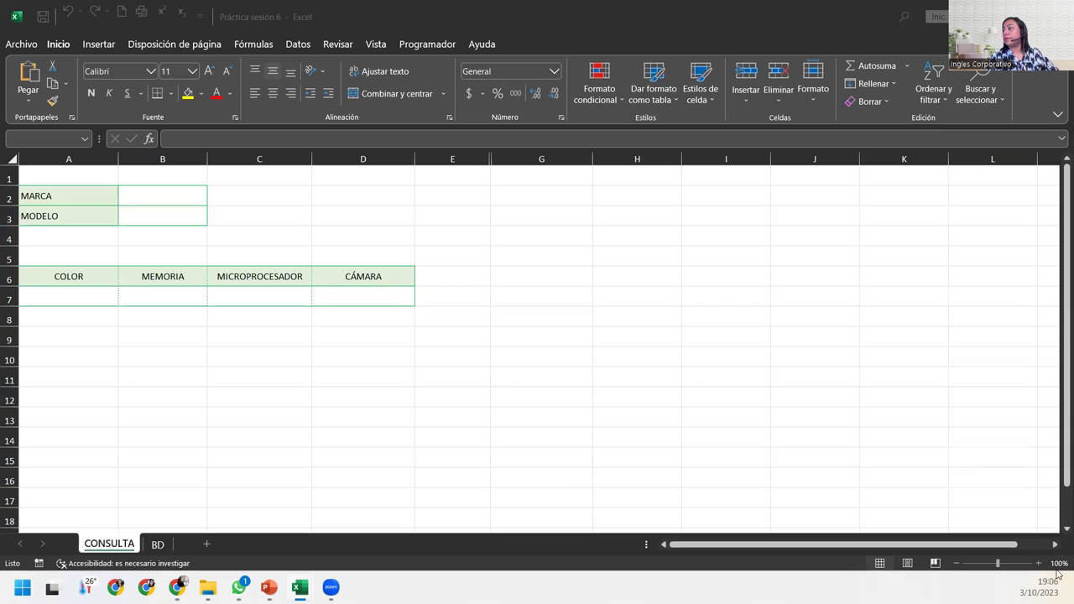
click(1038, 563)
click(1038, 563)
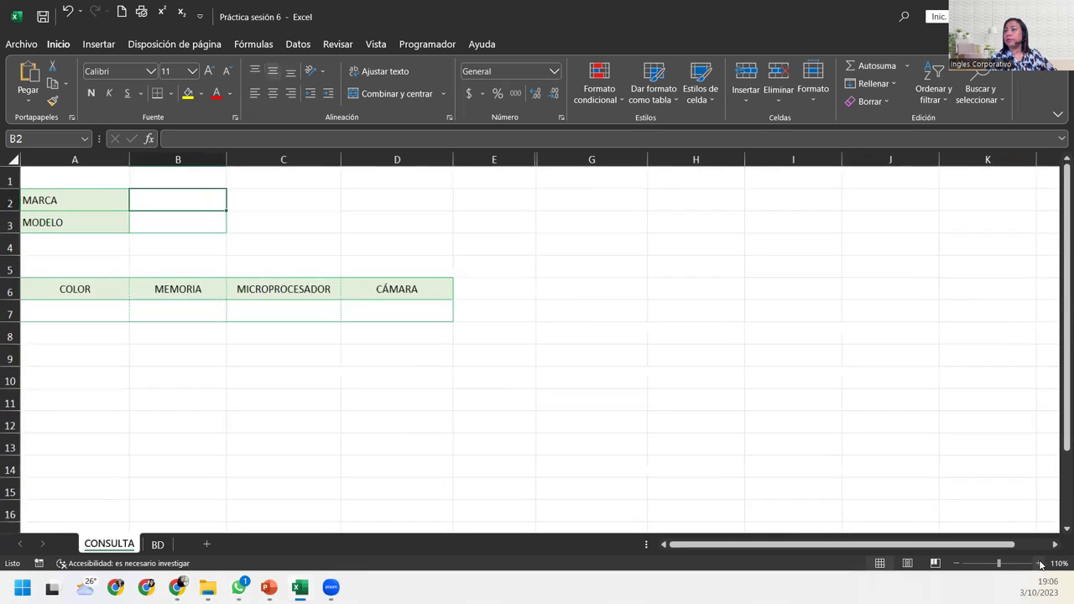
click(1038, 563)
click(1038, 562)
click(1039, 563)
click(1038, 563)
click(1039, 563)
click(1038, 563)
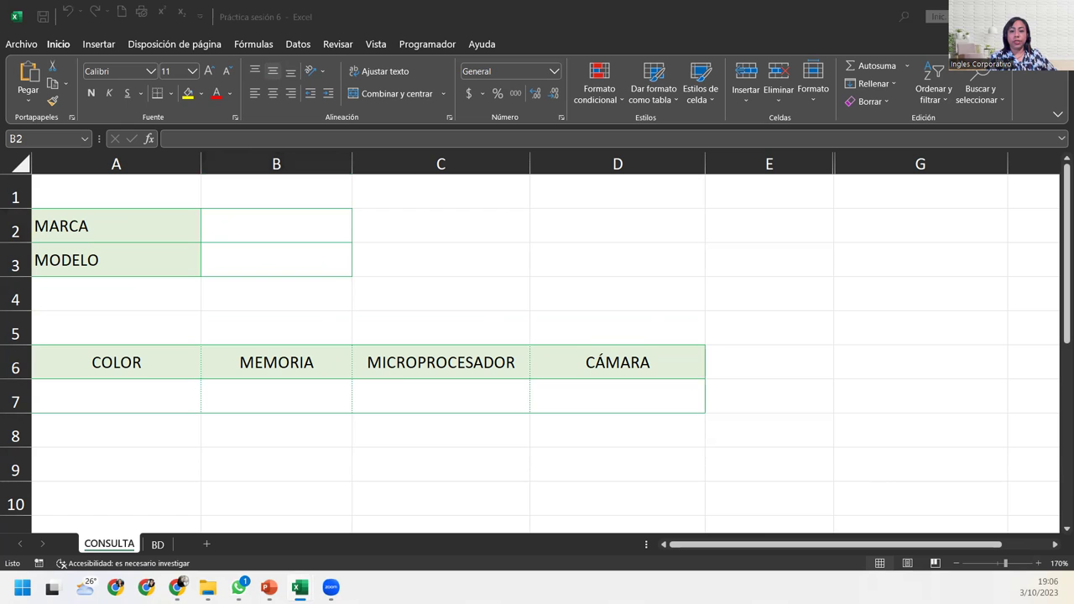
Flip between the BD phone table and the CONSULTA form to compare them.
click(342, 223)
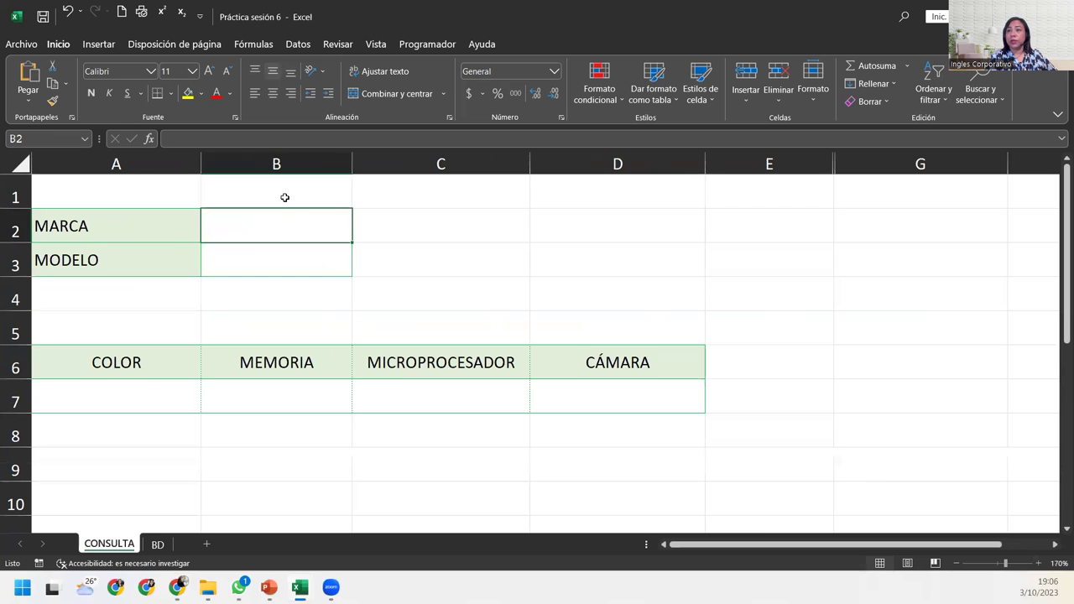
click(158, 543)
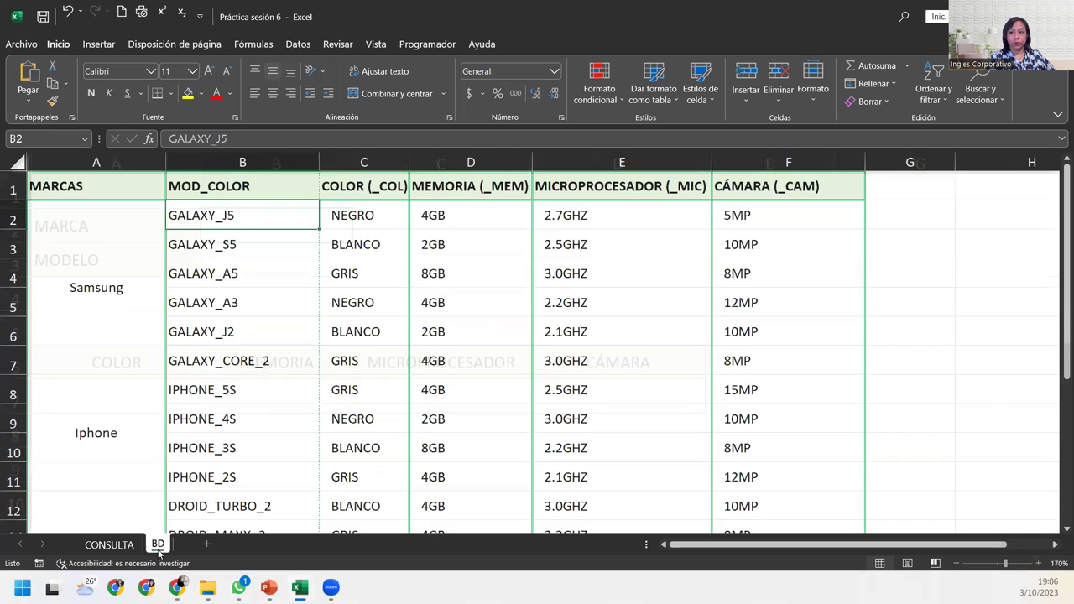
click(109, 544)
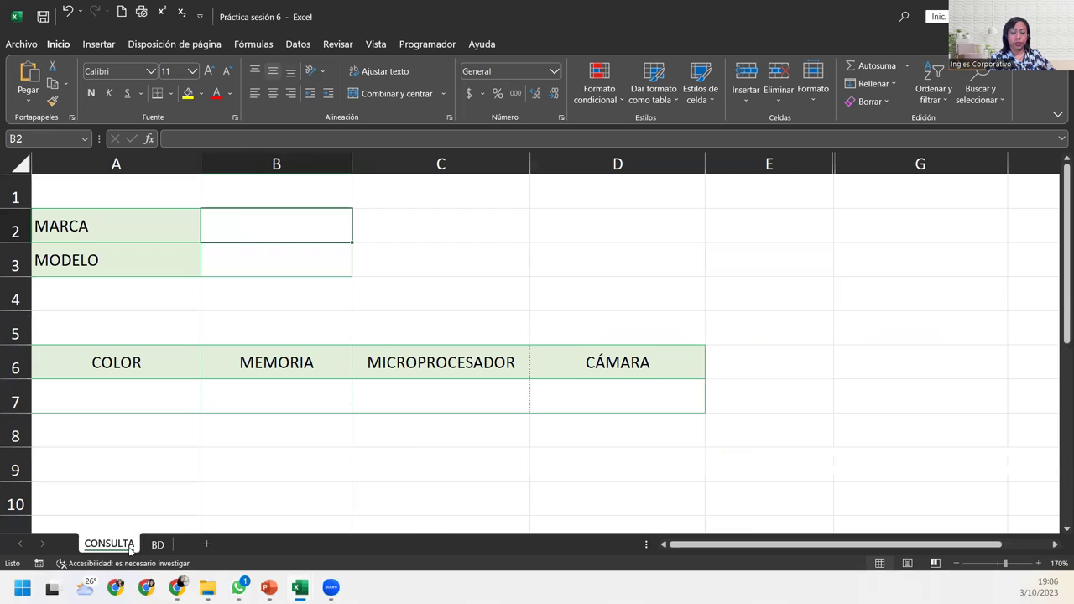
click(157, 544)
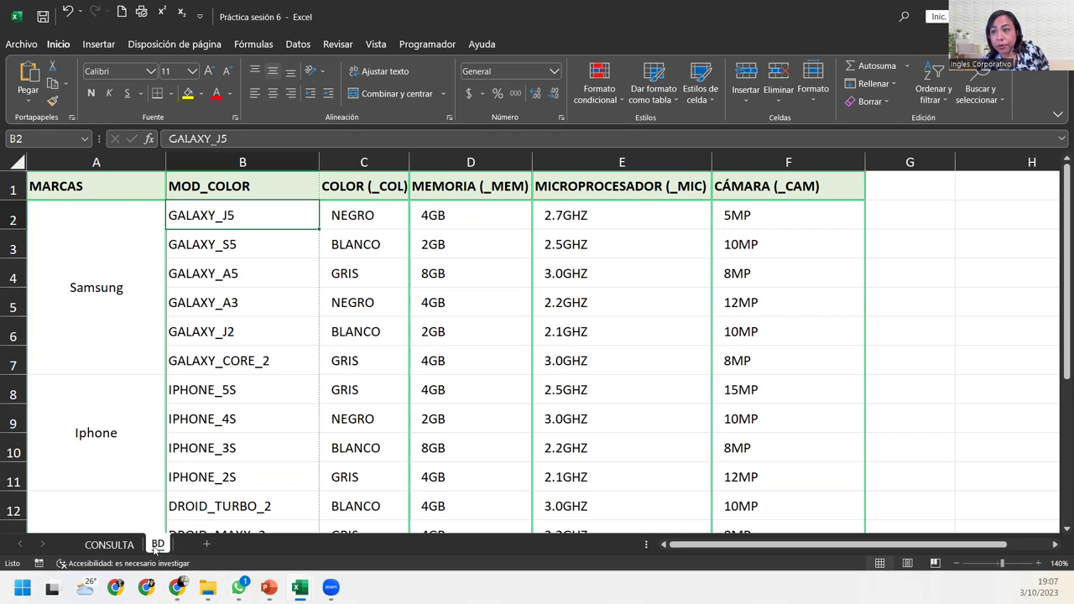
click(109, 545)
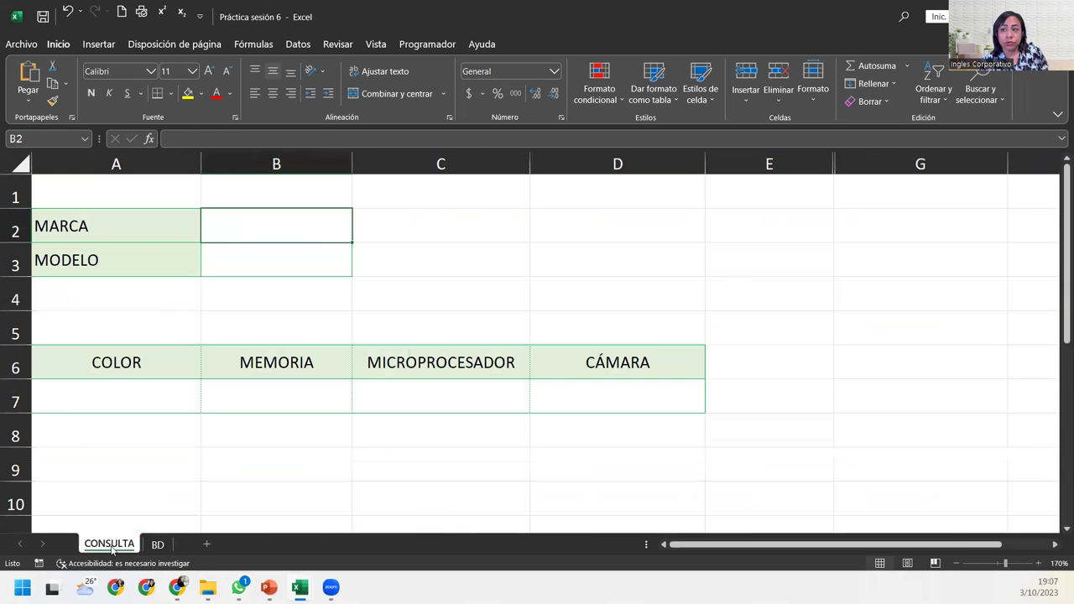
Select MODELO cell B3 on CONSULTA, then show the BD sheet with the Fórmulas ribbon.
click(265, 255)
click(268, 234)
click(263, 246)
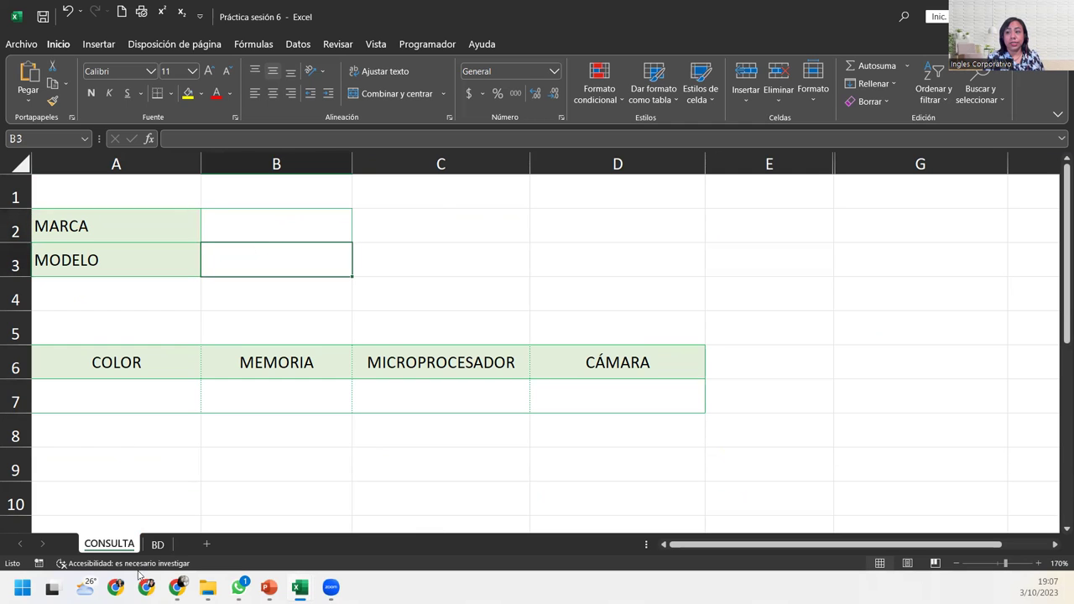
click(158, 545)
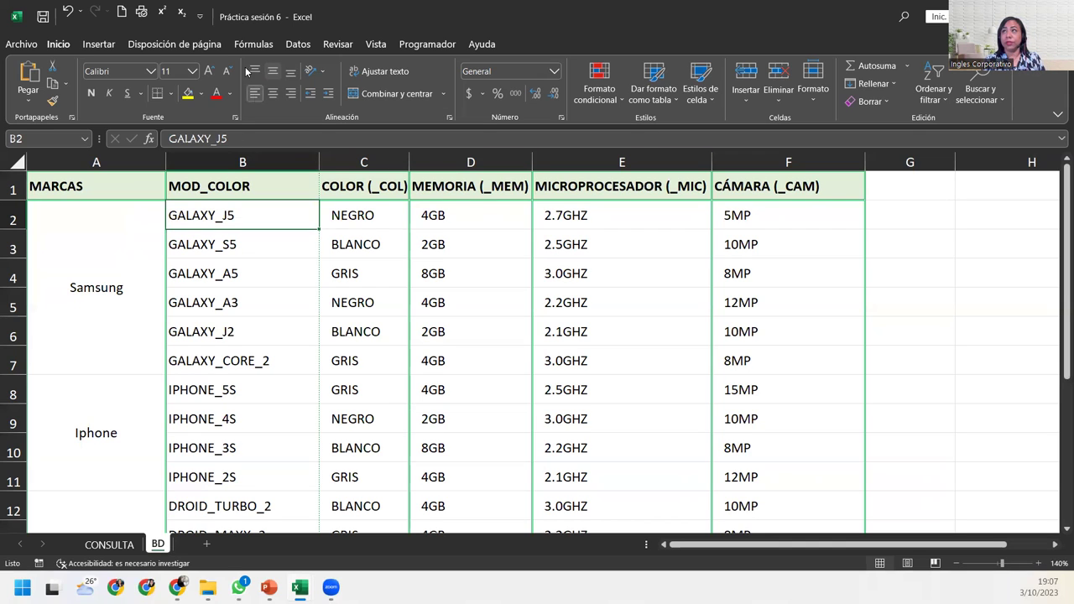
click(254, 44)
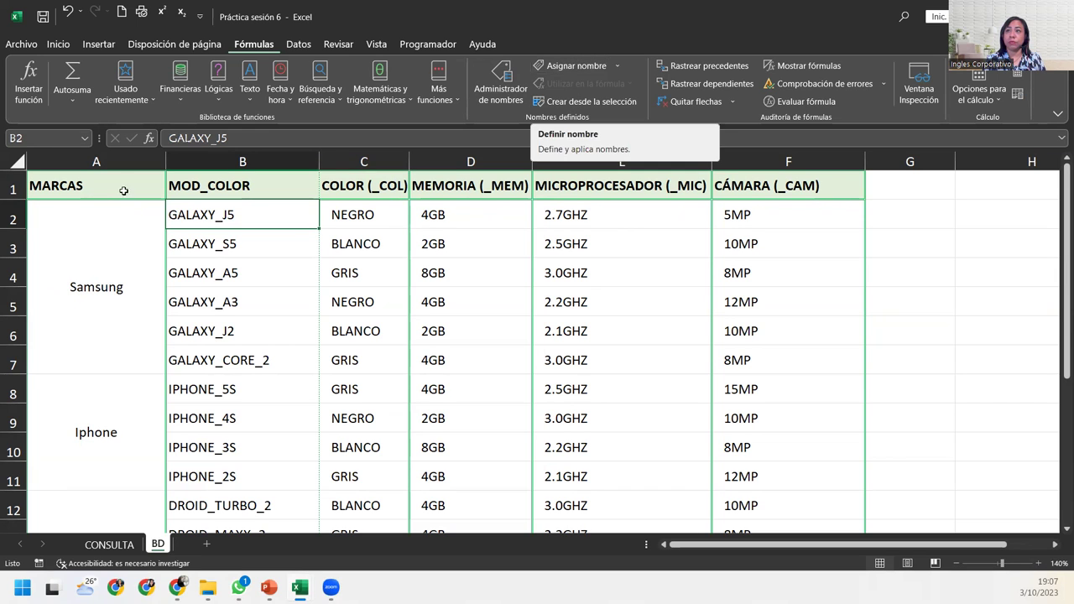
Select brand cells A2:A16 on BD and define them as the name 'Marca'.
click(90, 270)
drag(90, 270, 103, 421)
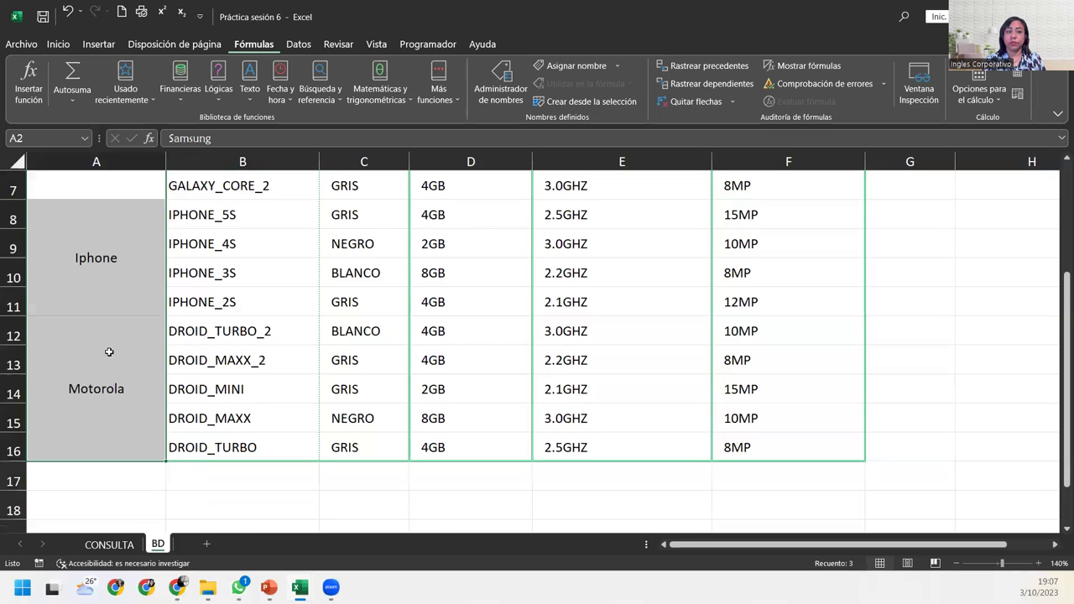
scroll(159, 285, up, 2)
click(567, 65)
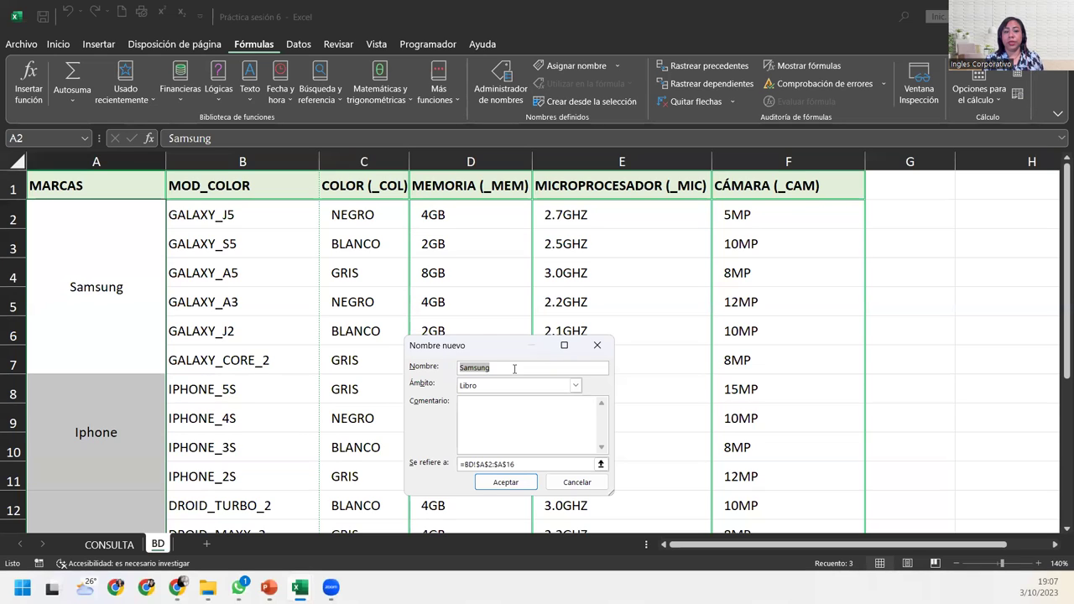
text(Marca)
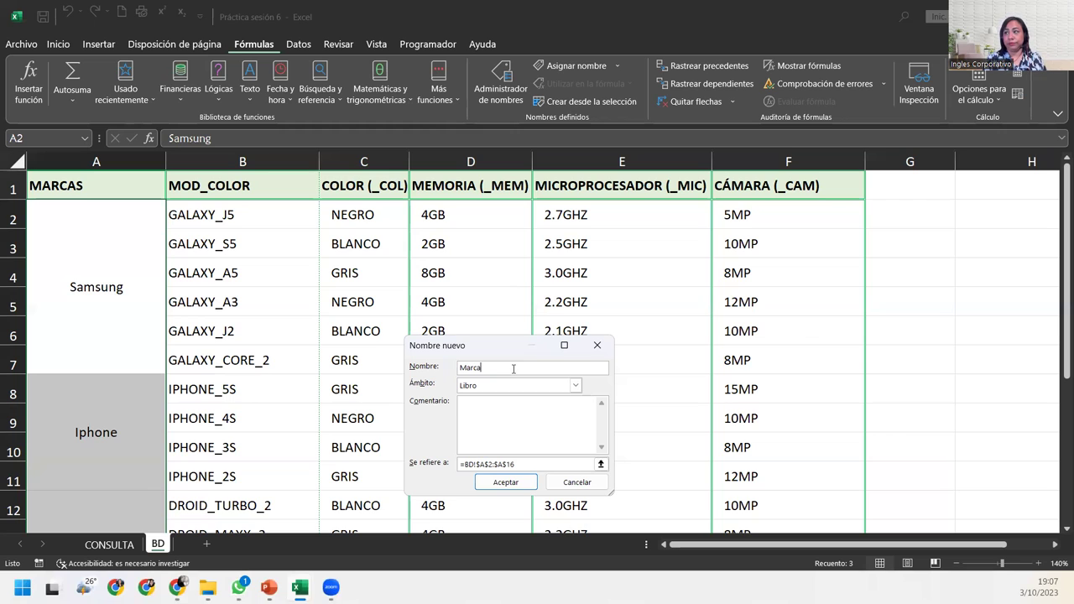
click(522, 484)
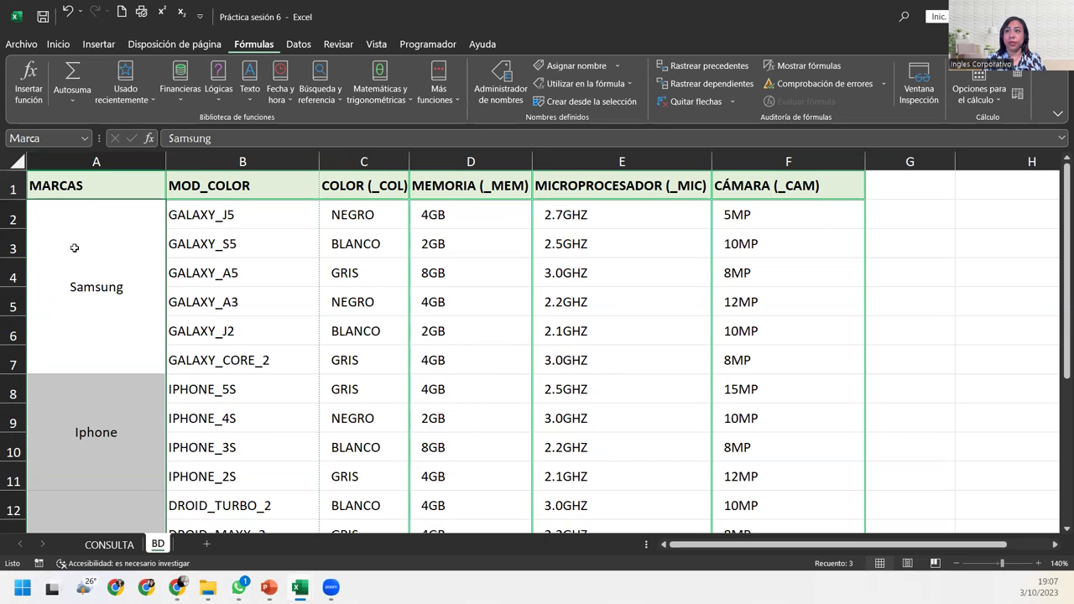
click(86, 216)
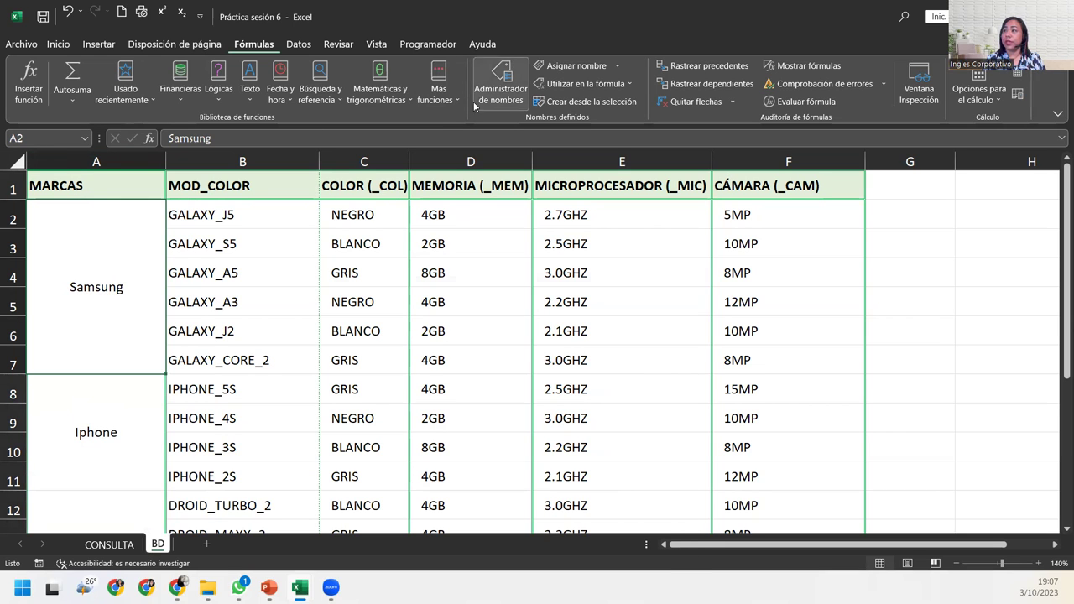
Inspect which cells the name Marca refers to in the Name Manager.
click(501, 82)
double_click(362, 331)
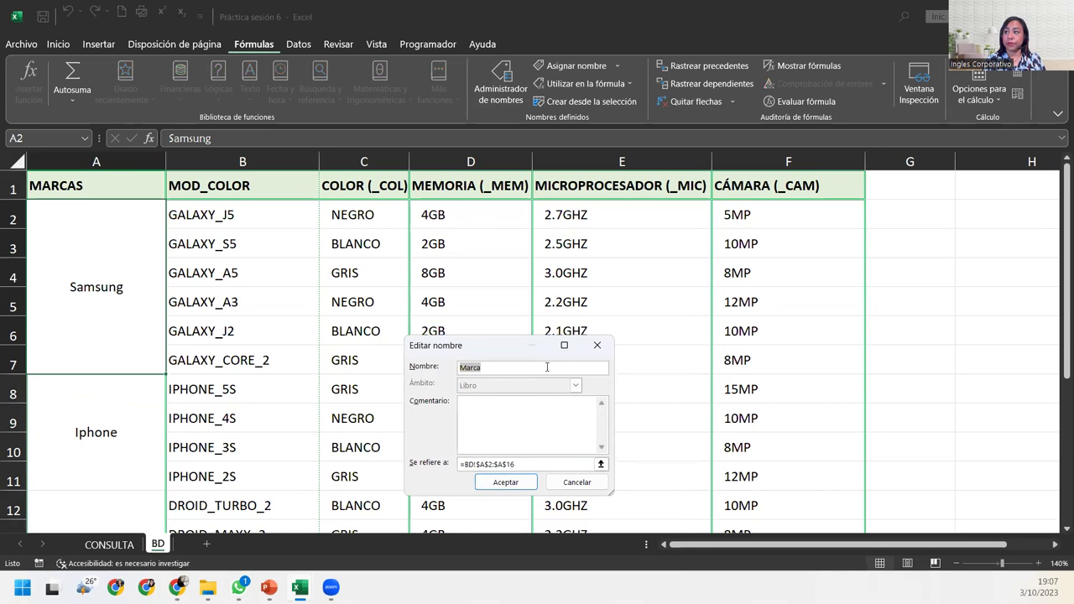
click(534, 463)
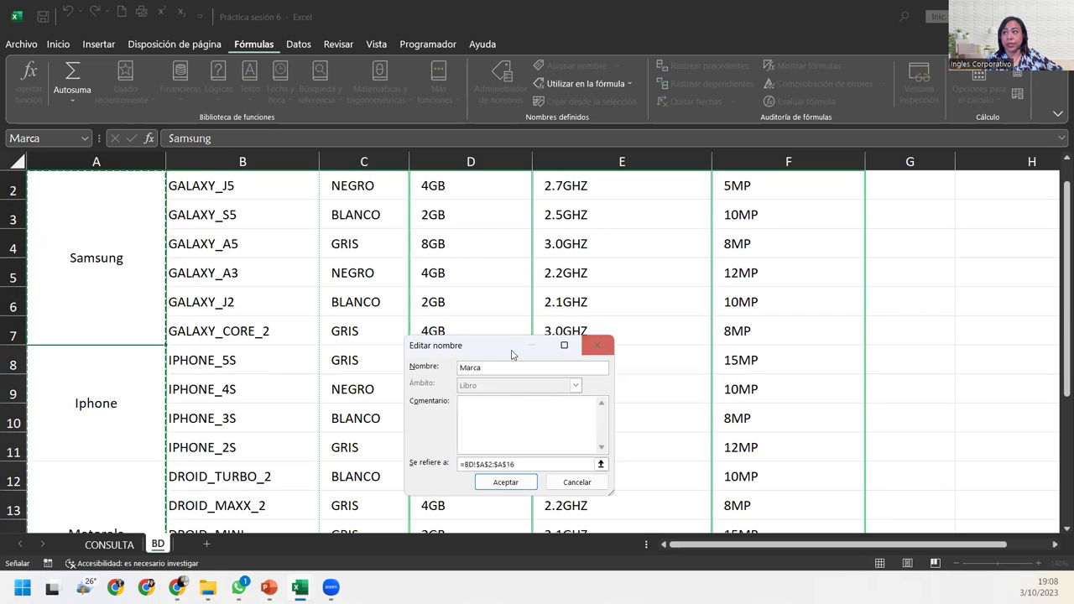
click(599, 344)
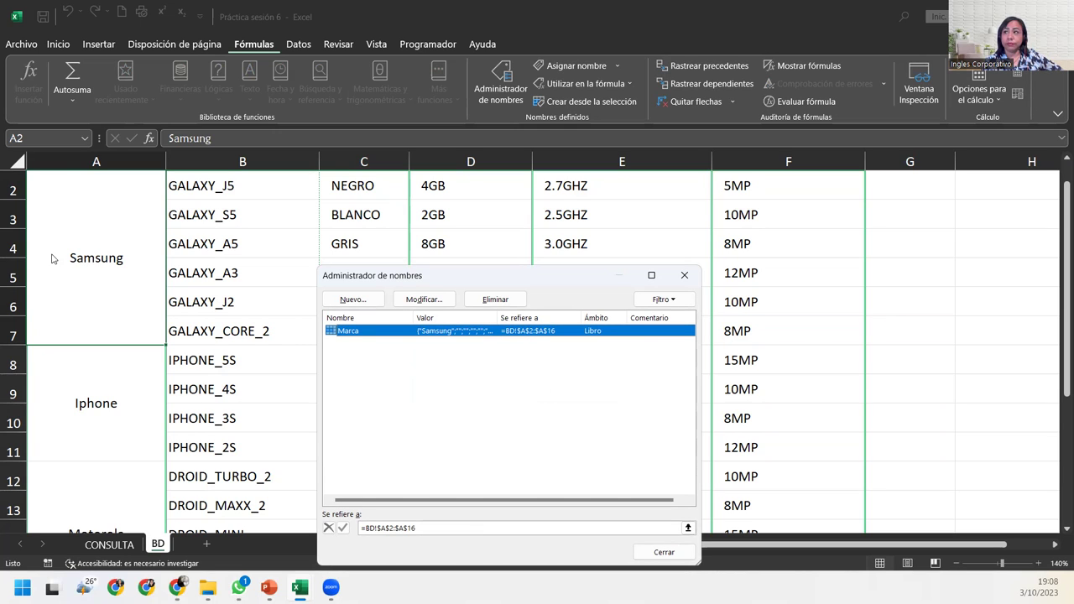
click(685, 275)
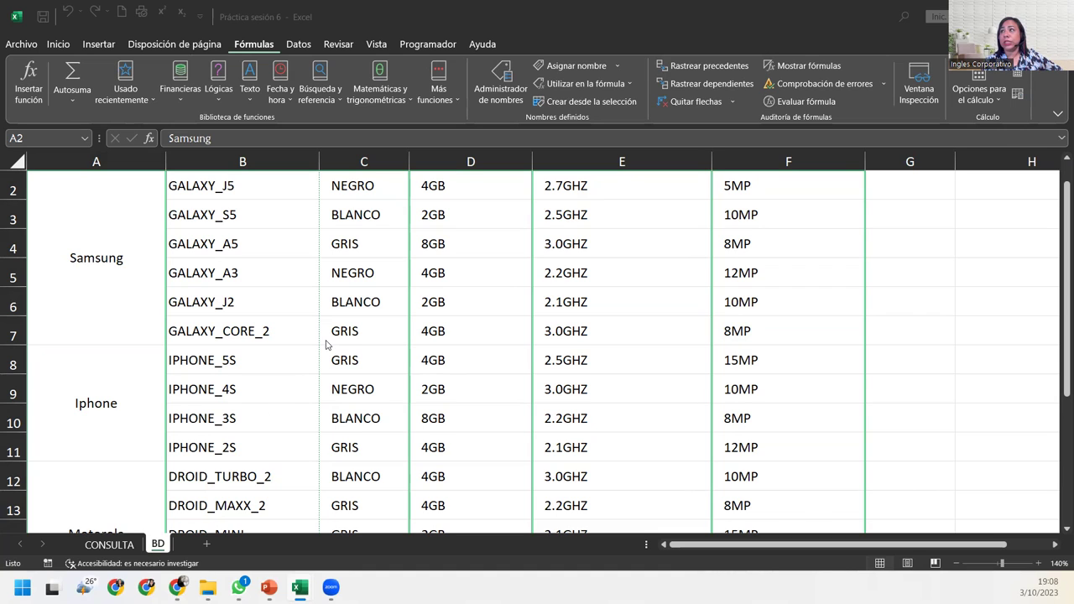
Delete the name Marca, then select cell B2 on the CONSULTA sheet.
click(500, 84)
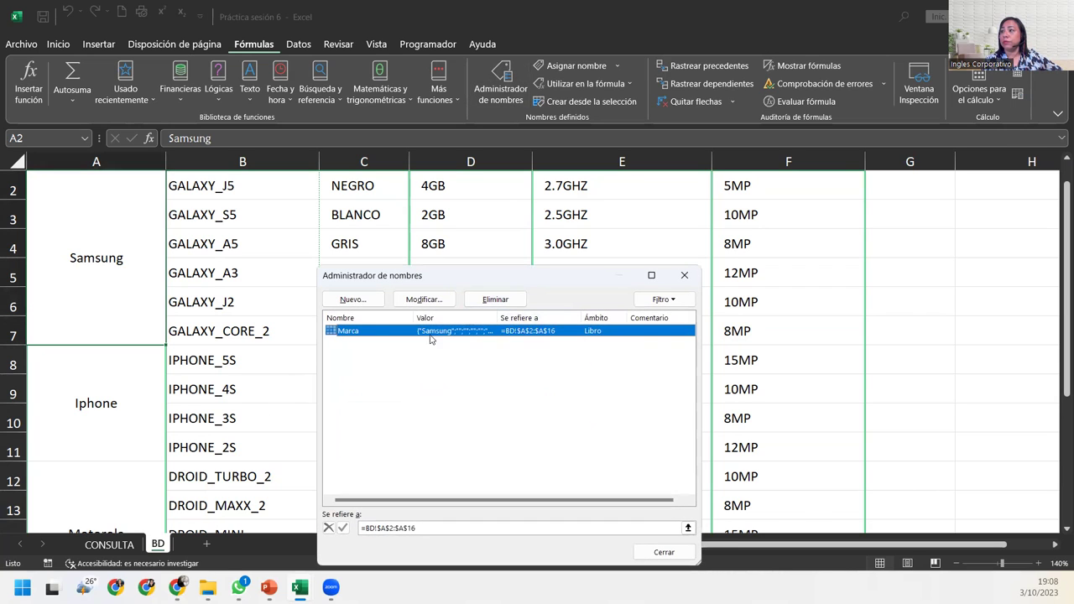
click(502, 302)
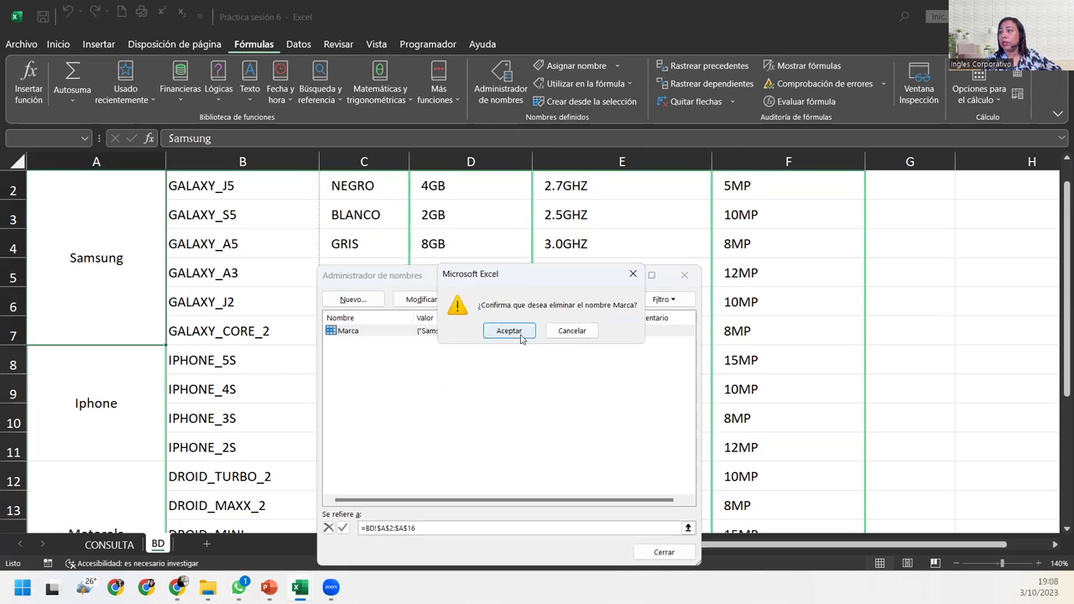
click(509, 331)
click(683, 274)
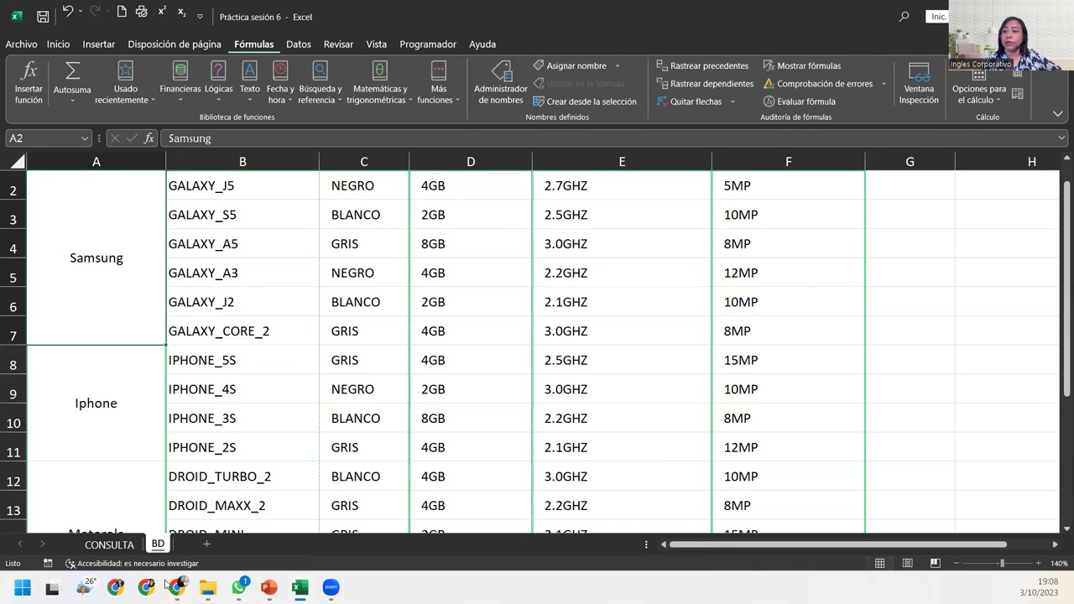
click(111, 545)
click(254, 210)
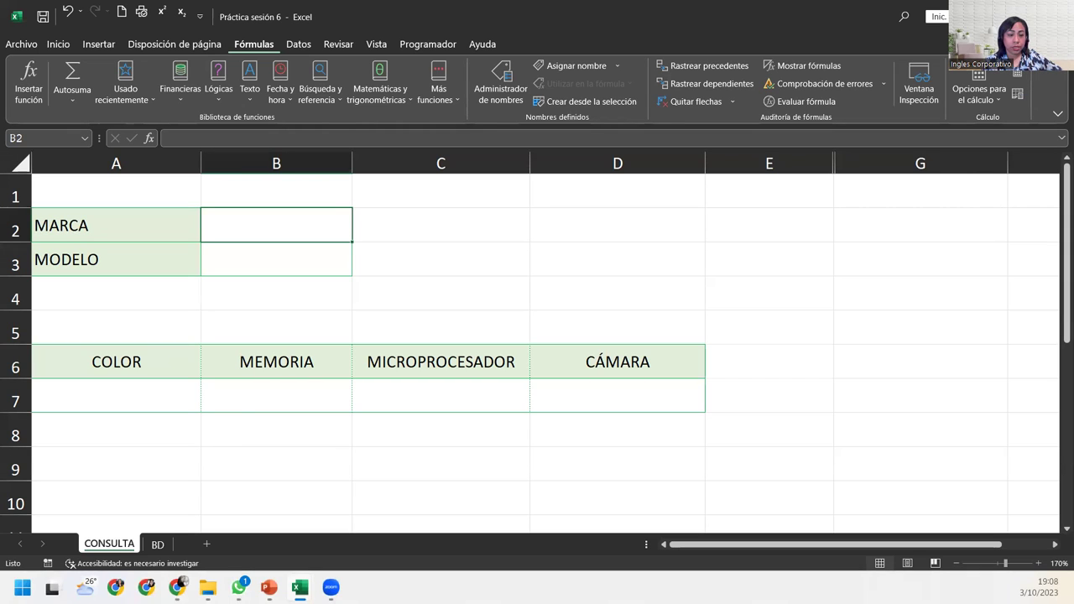
key(alt+Tab)
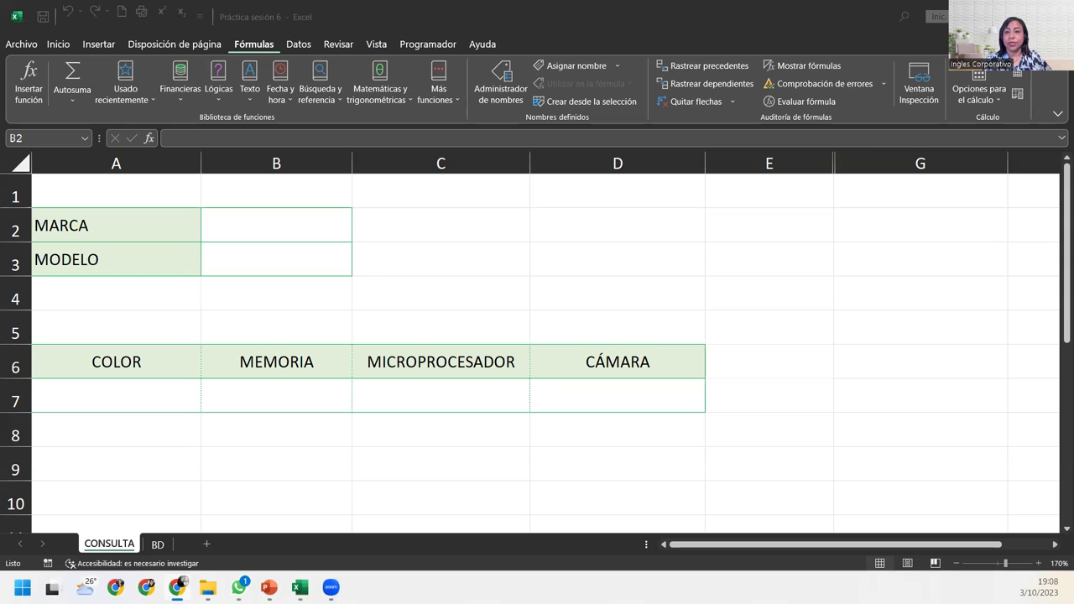
click(246, 213)
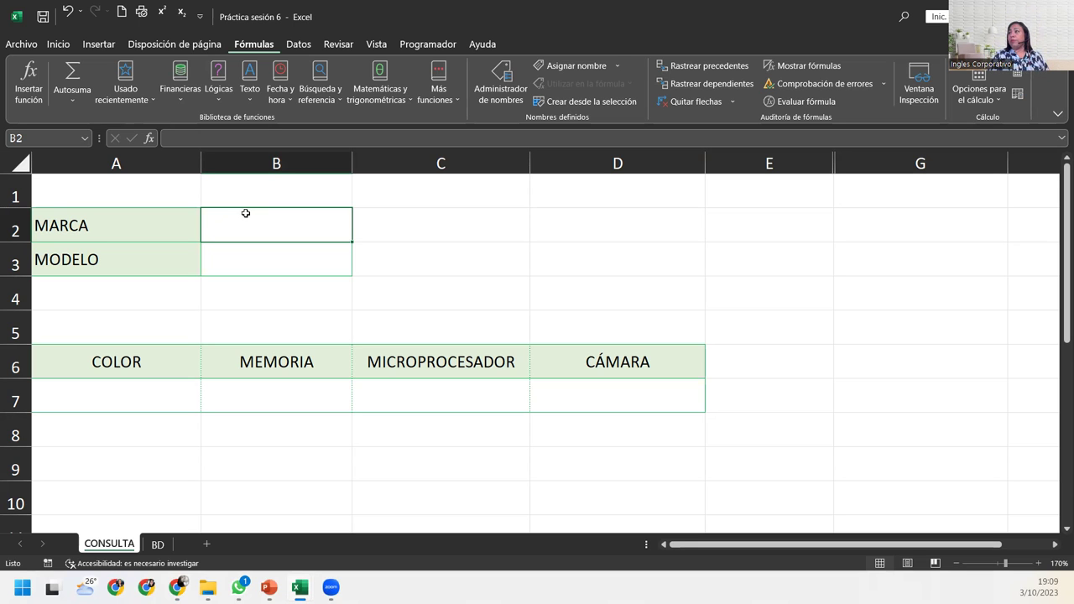
Give B2 a List data validation with source Samsung;iphone;Motorola.
click(292, 44)
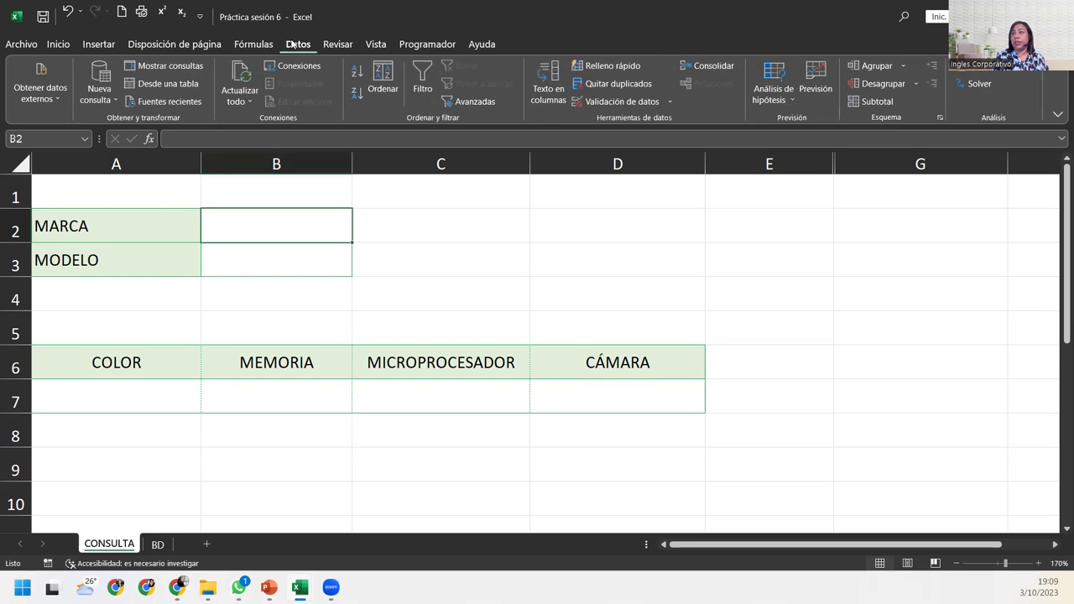
click(622, 104)
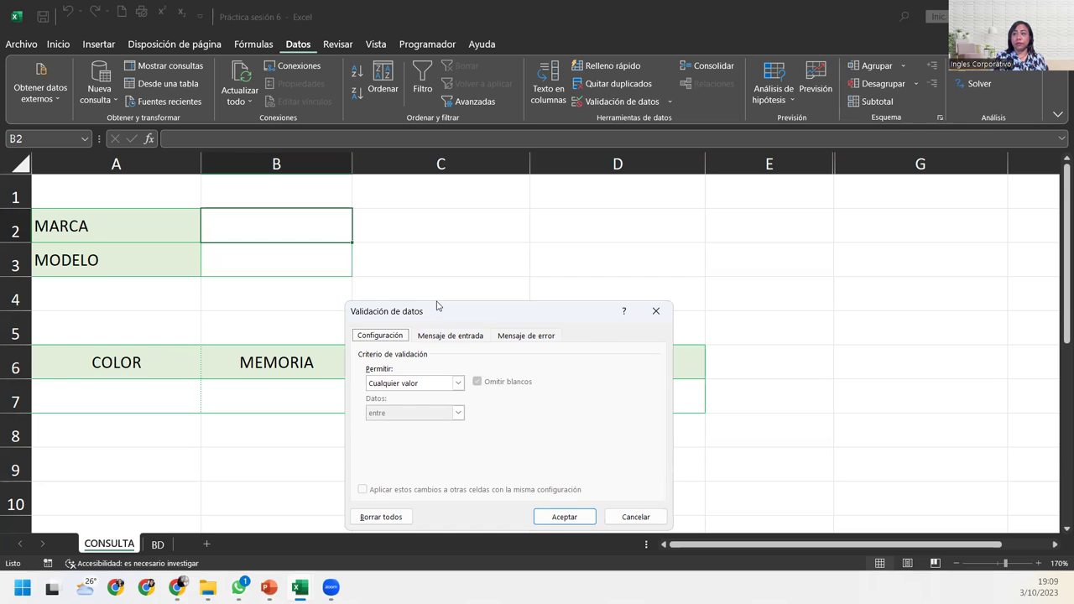
drag(436, 306, 455, 201)
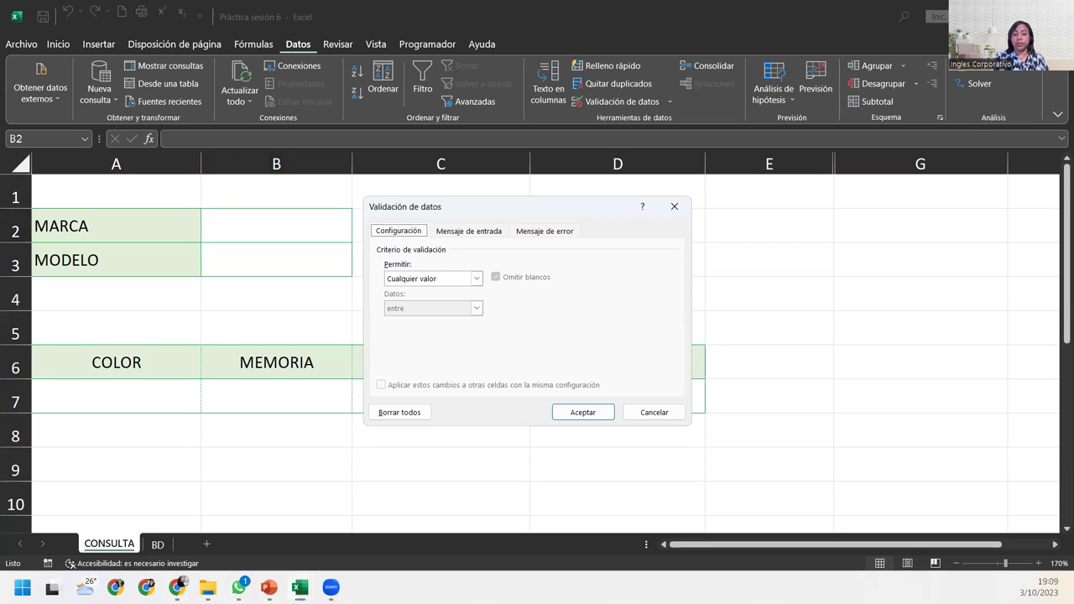
click(476, 278)
click(407, 322)
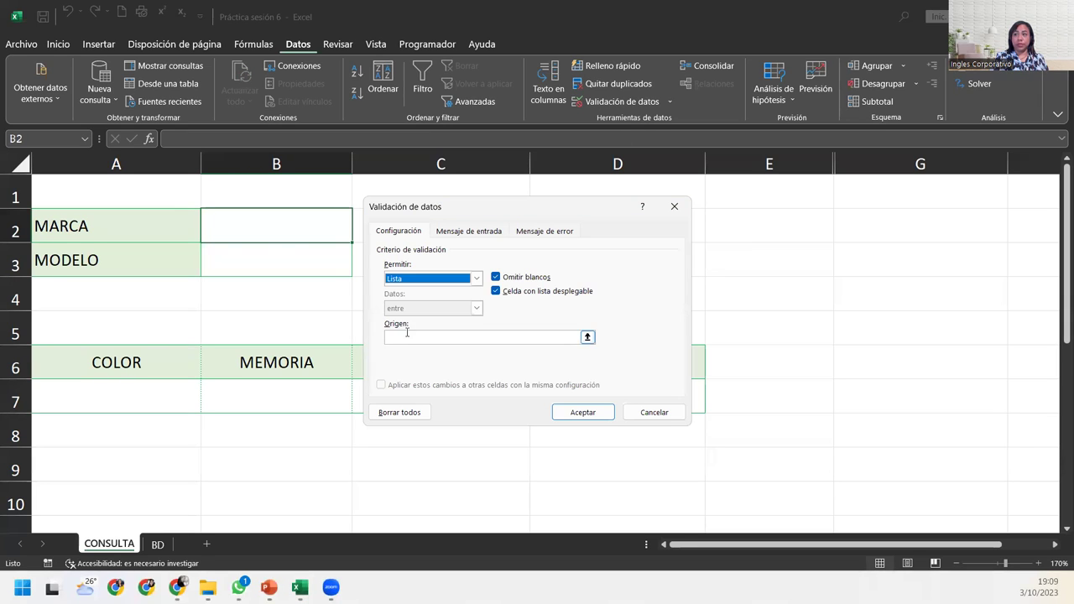
click(409, 337)
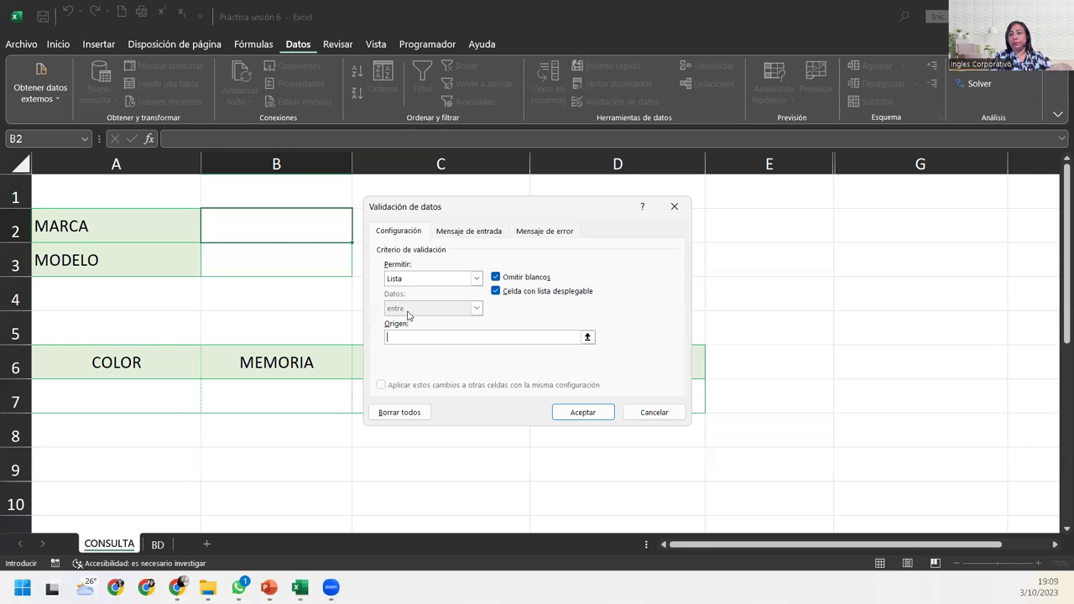
text(Sam)
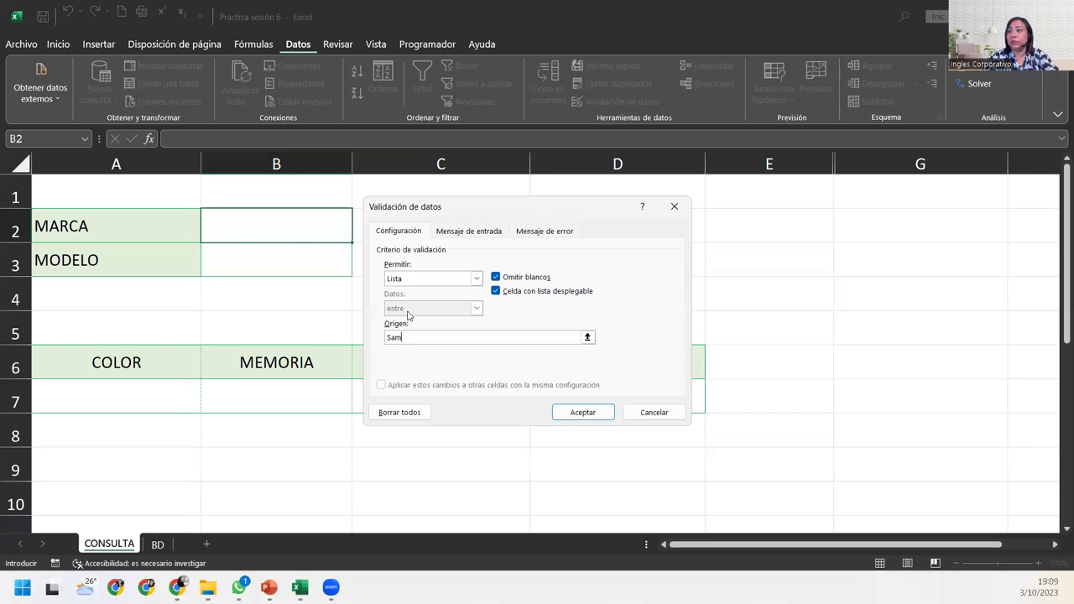
text(sung)
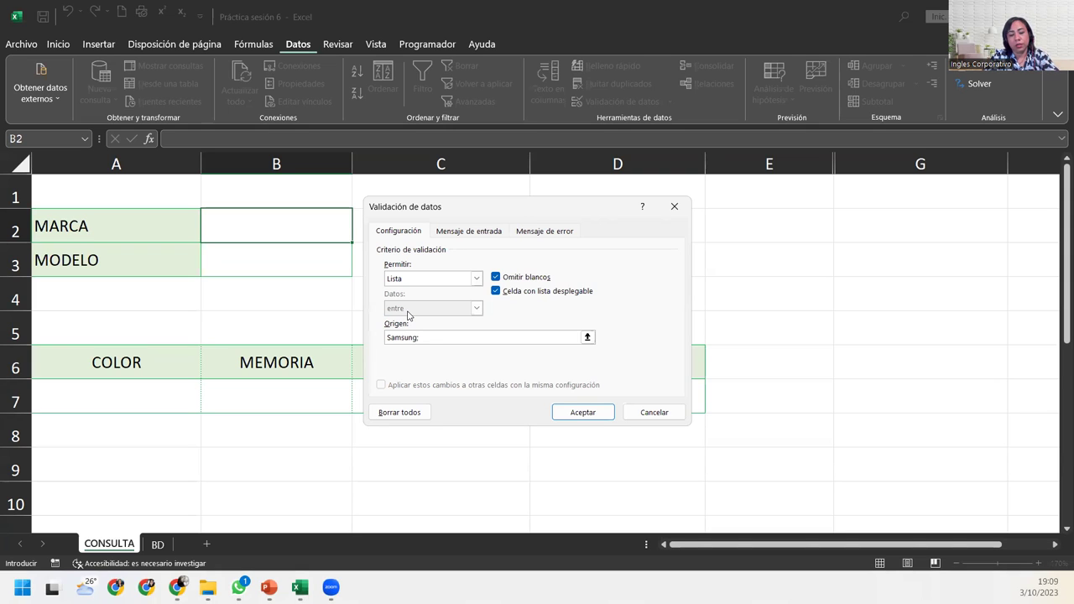
text(iphin)
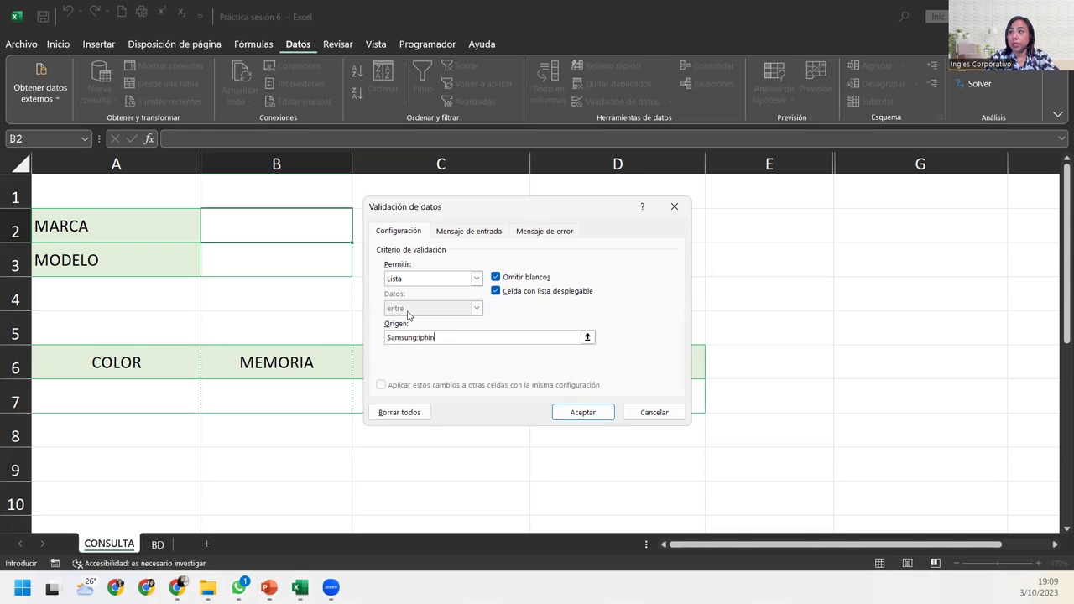
text(one)
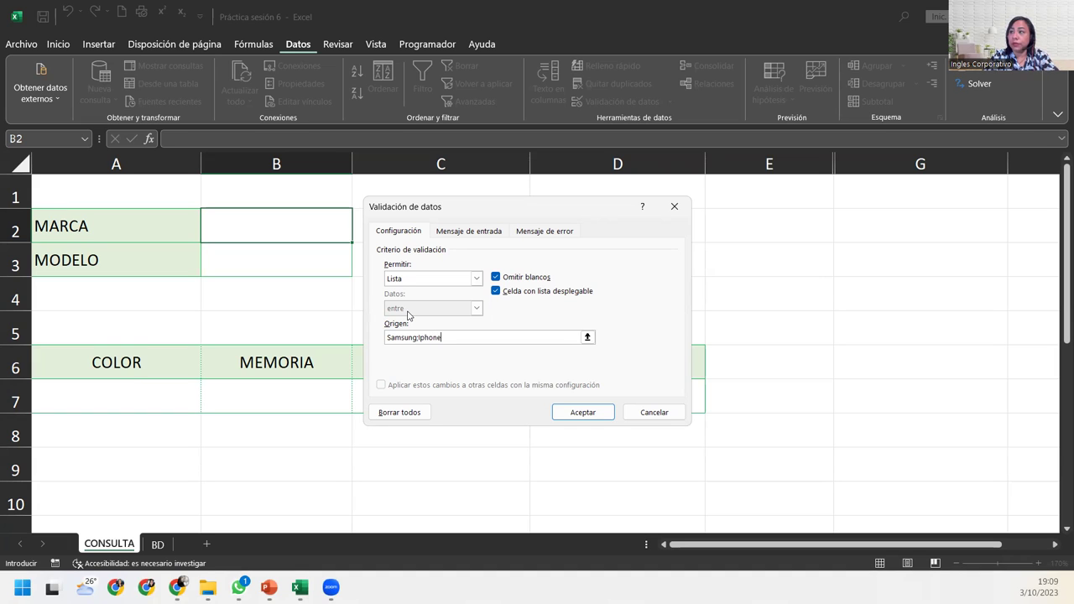
text(;)
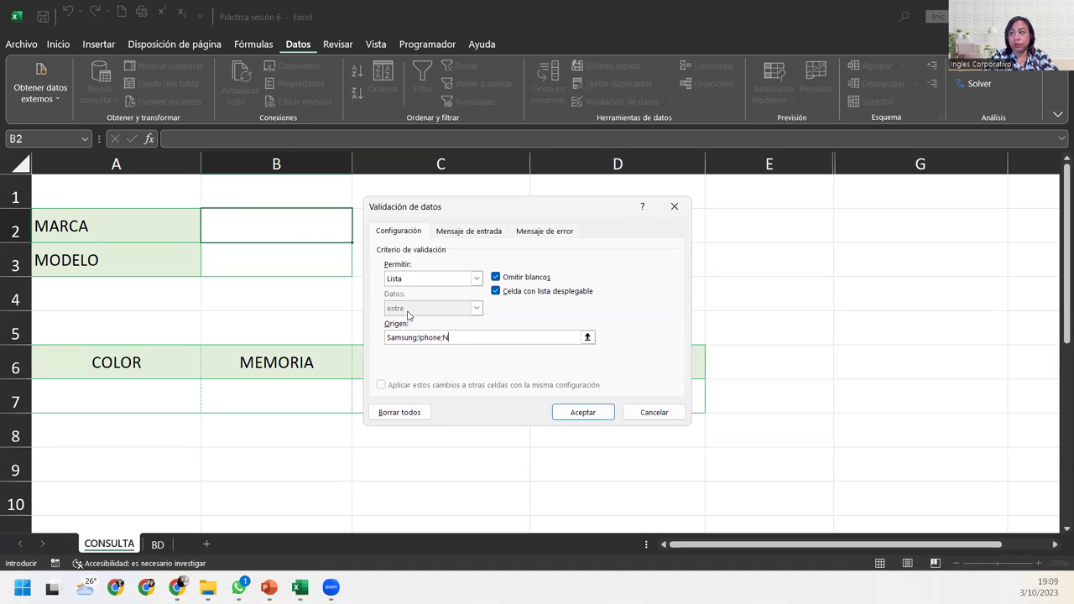
text(Motor)
key(BackSpace)
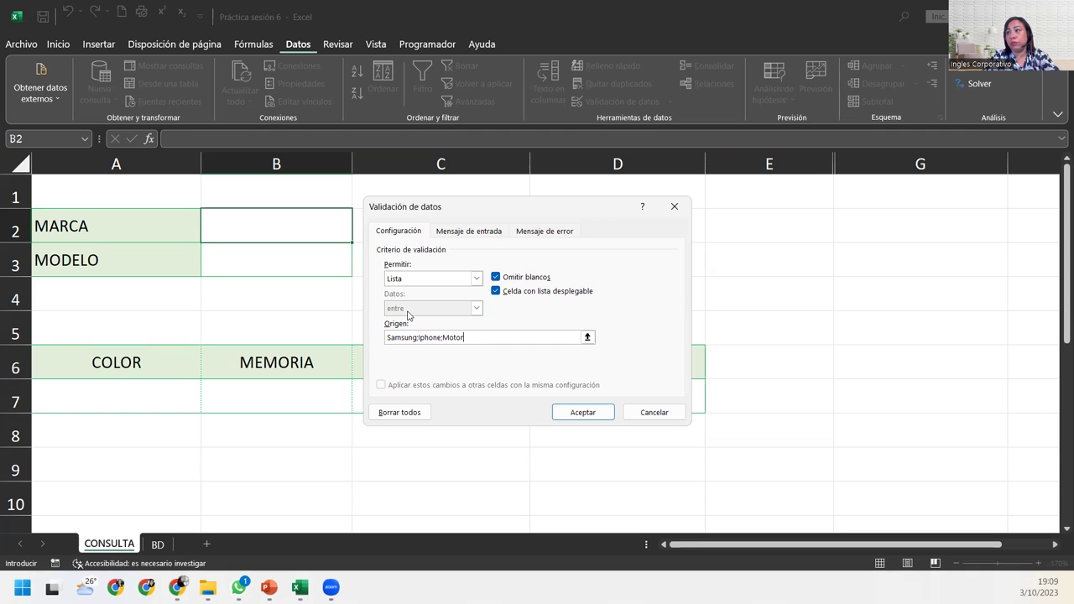
text(ola)
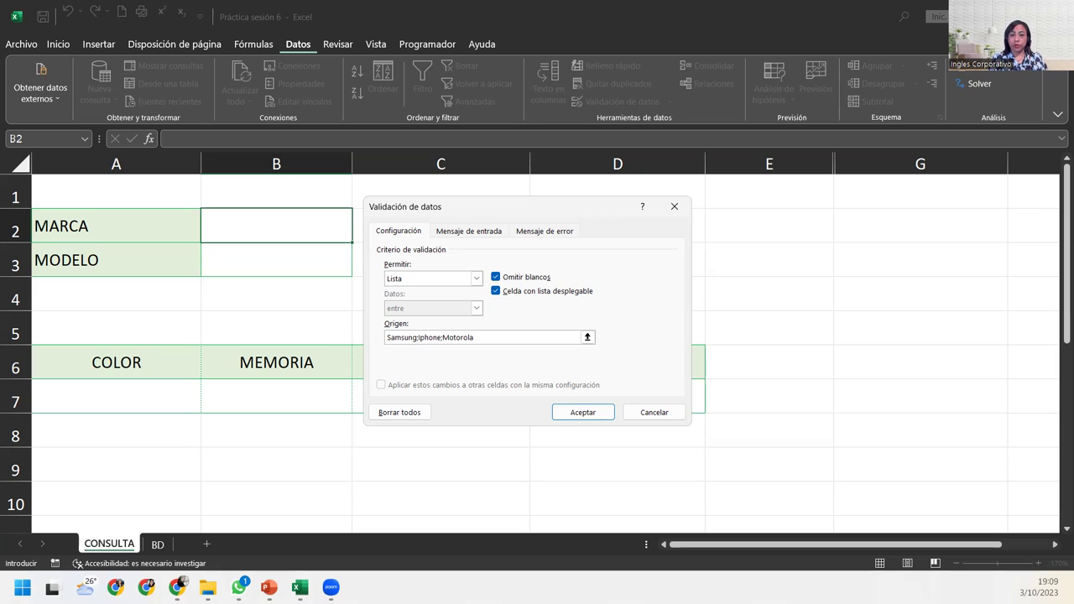
key(Return)
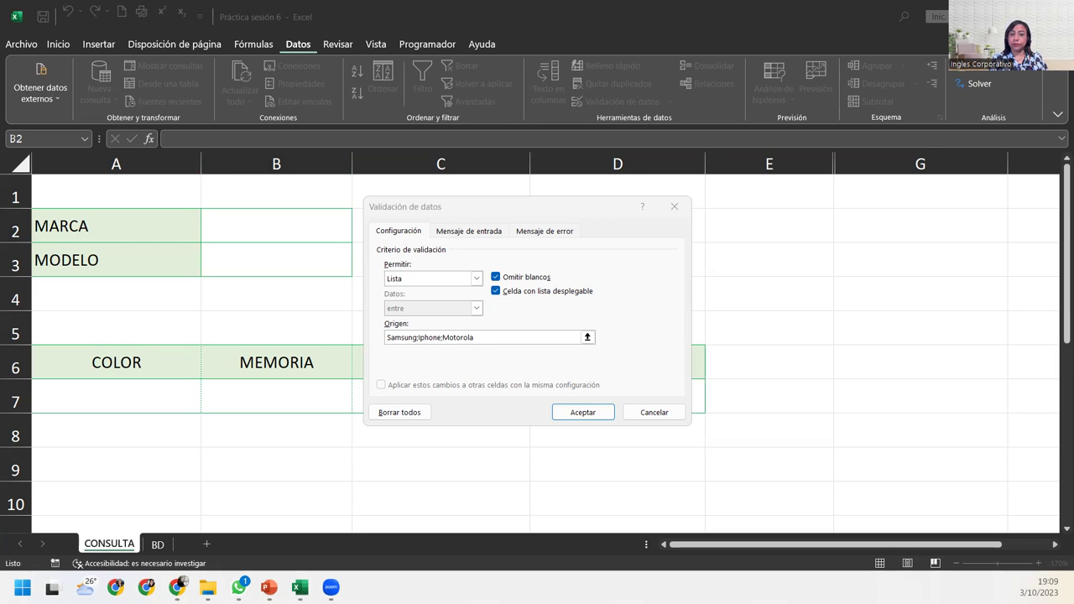
click(506, 338)
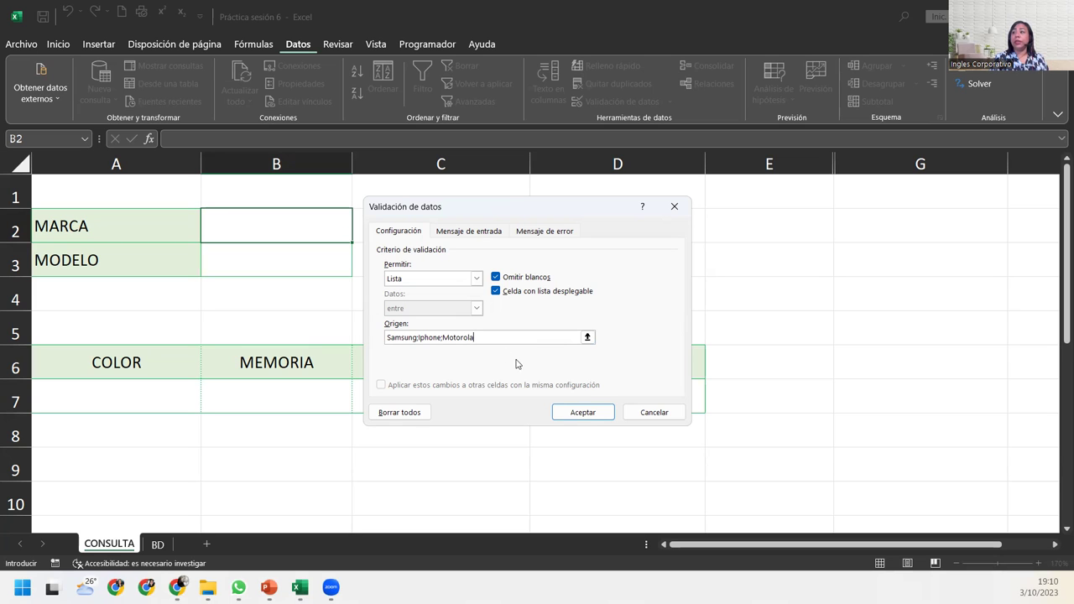
click(569, 411)
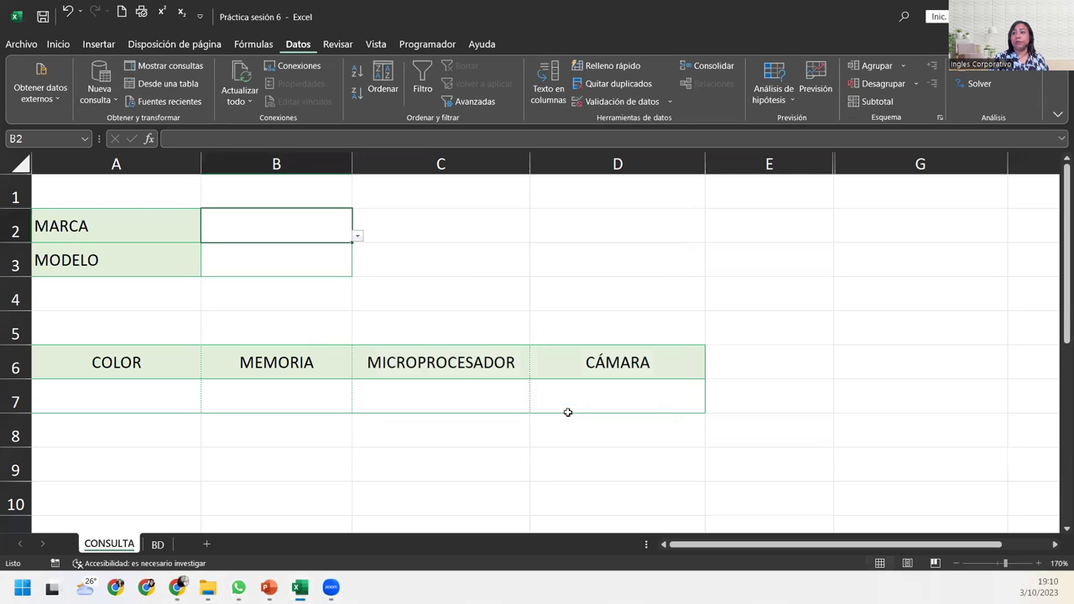
Test B2's new brand dropdown, then pick Samsung from it.
click(357, 236)
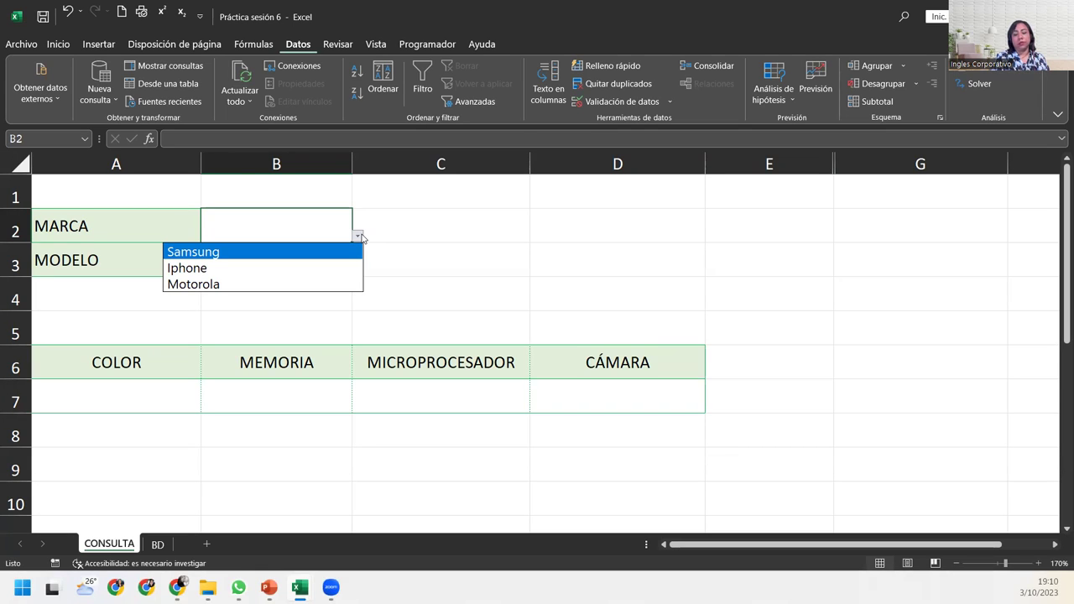
click(402, 254)
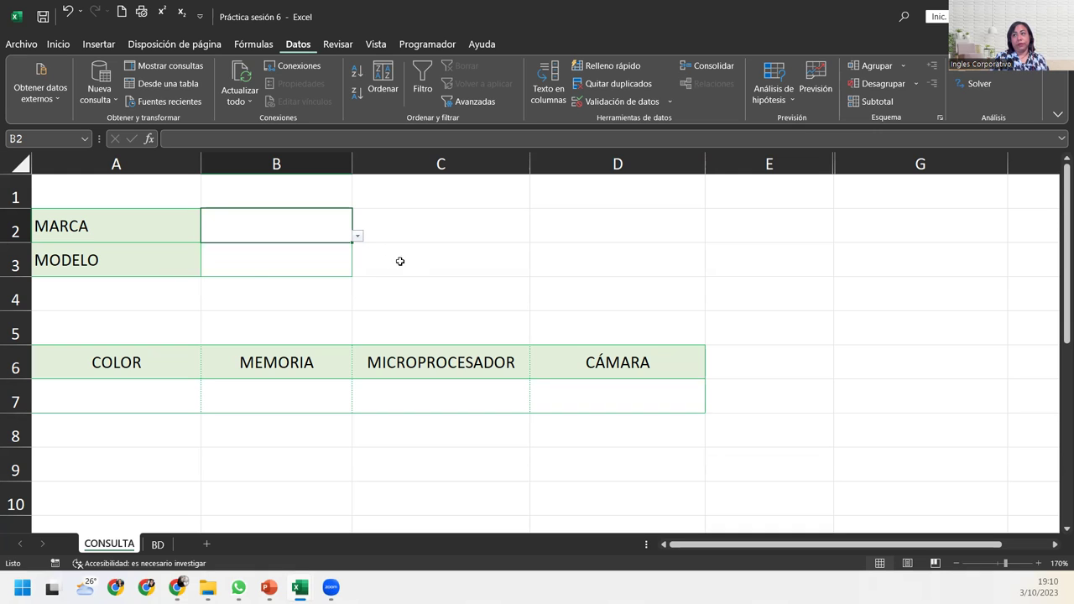
click(242, 258)
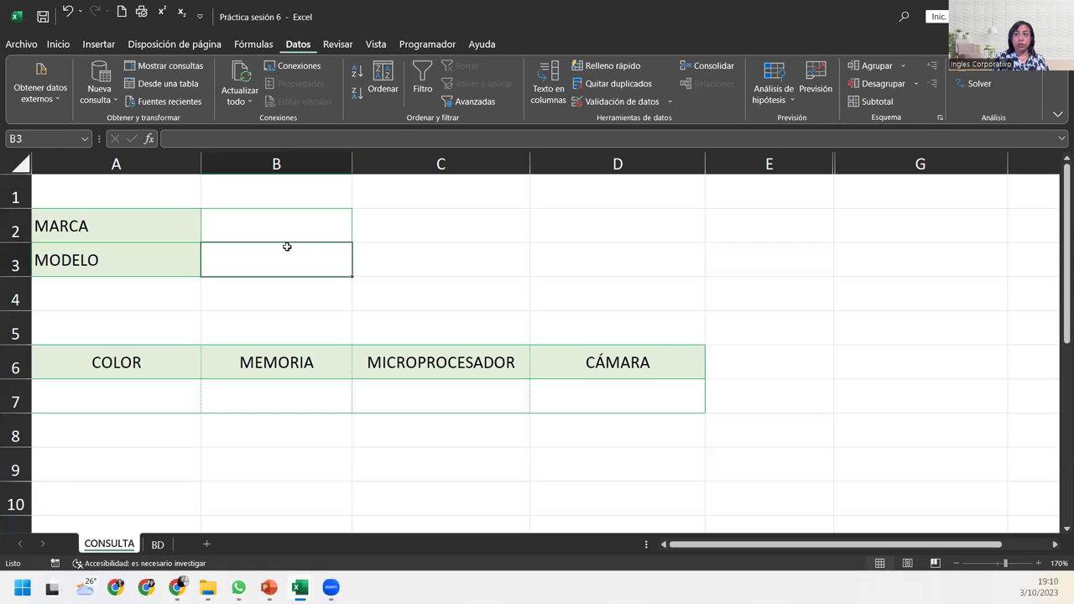
click(334, 227)
click(356, 236)
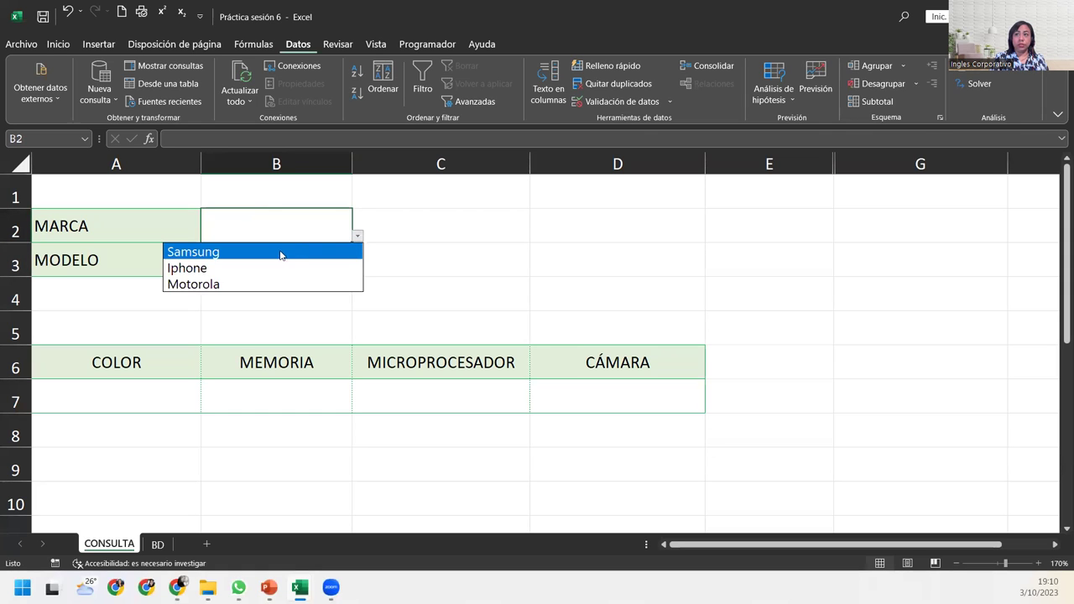
click(281, 253)
On the BD sheet, select the six Samsung models in B2:B7 and show the Fórmulas tab.
click(157, 545)
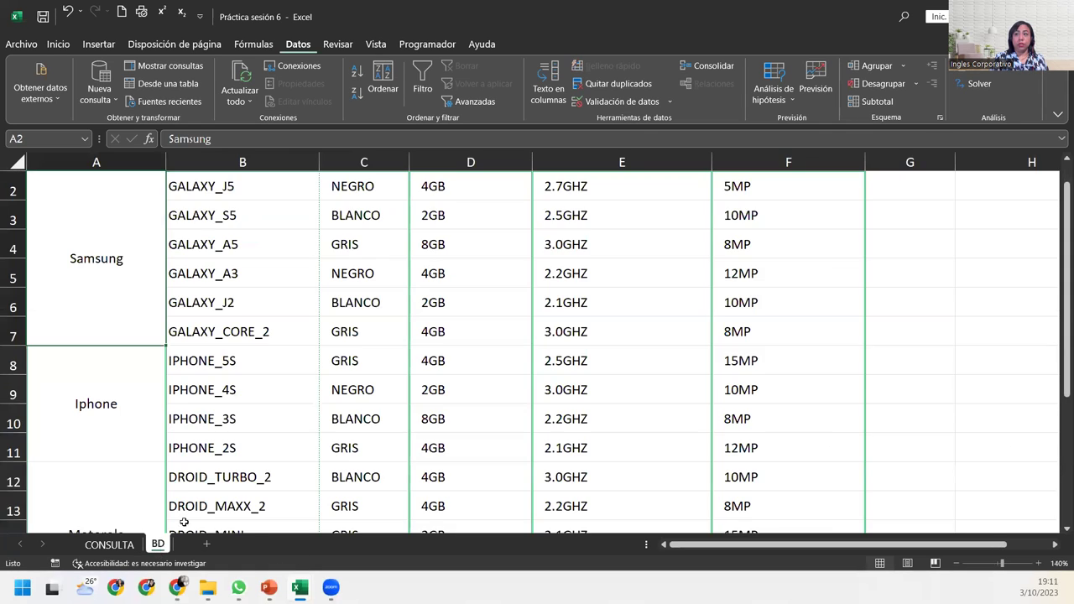
scroll(299, 297, up, 1)
drag(231, 216, 236, 358)
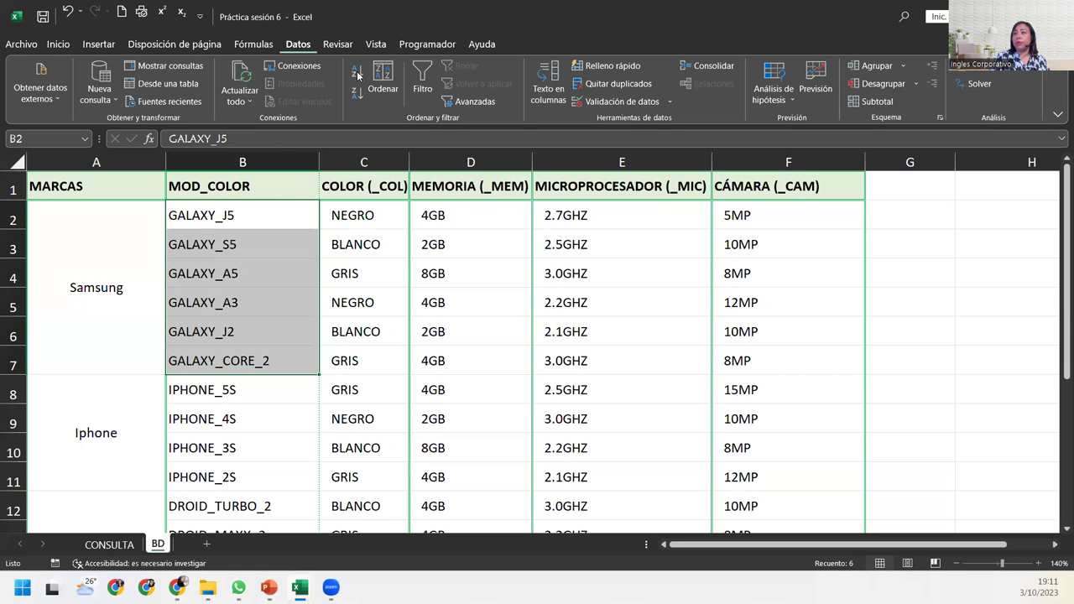
click(248, 47)
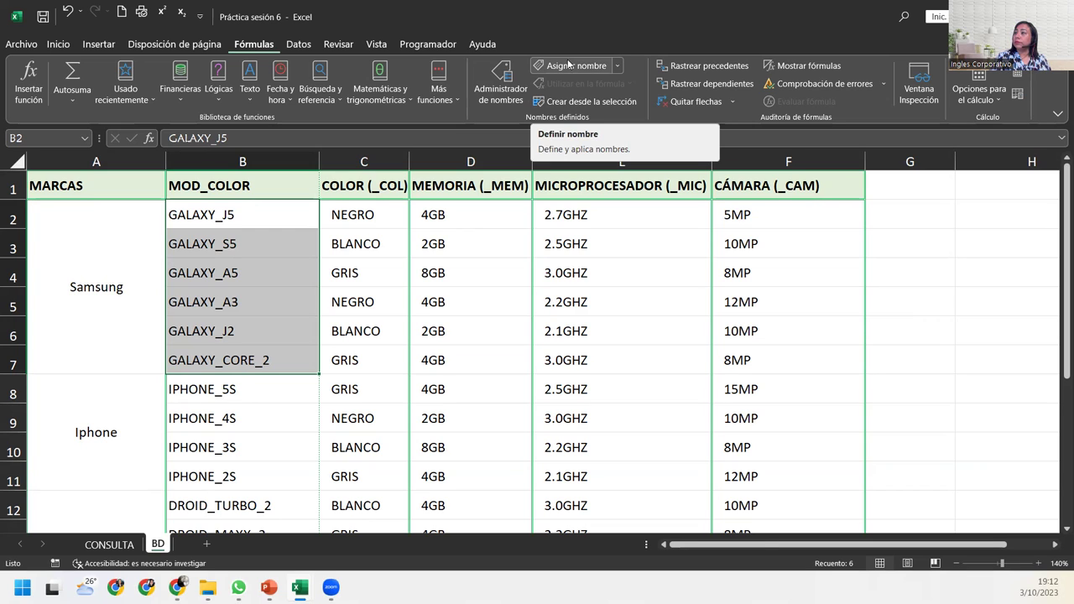
Name range B2:B7 'Samsung', then select the iPhone models in B8:B11.
click(568, 65)
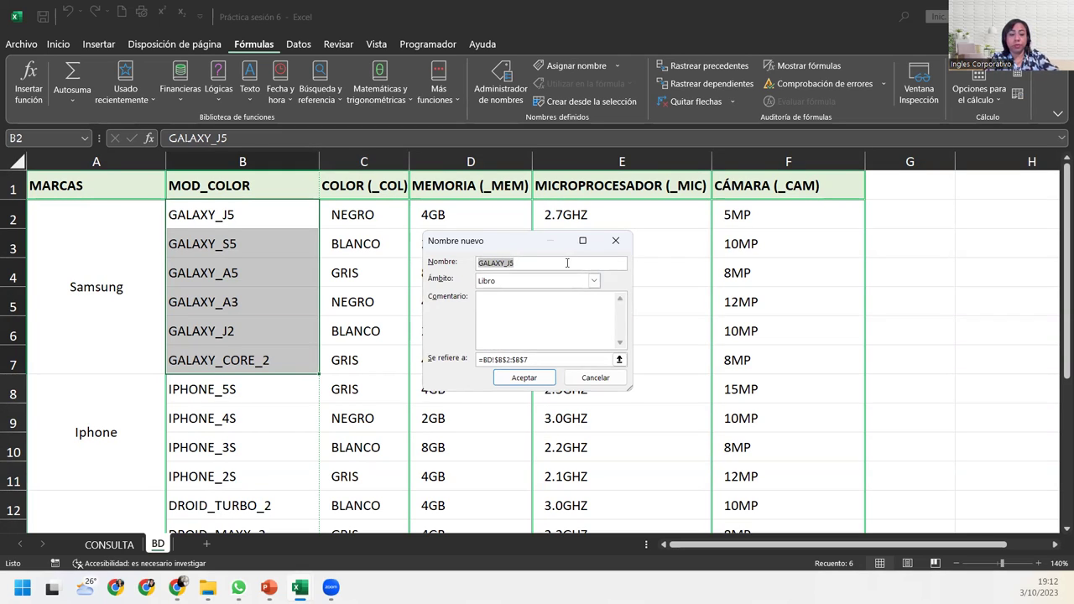
text(Samsung)
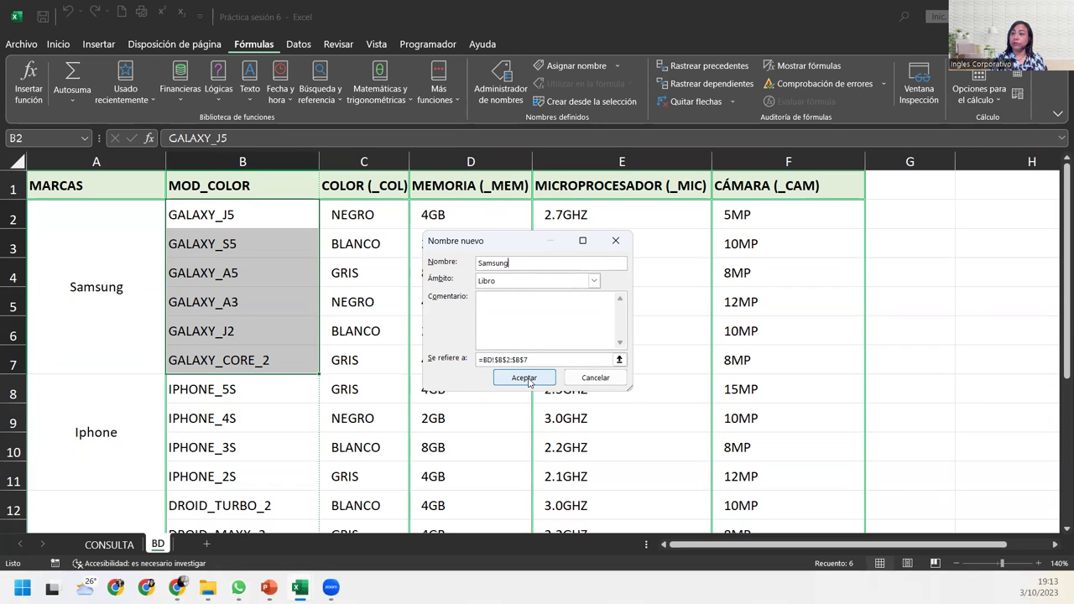
click(529, 378)
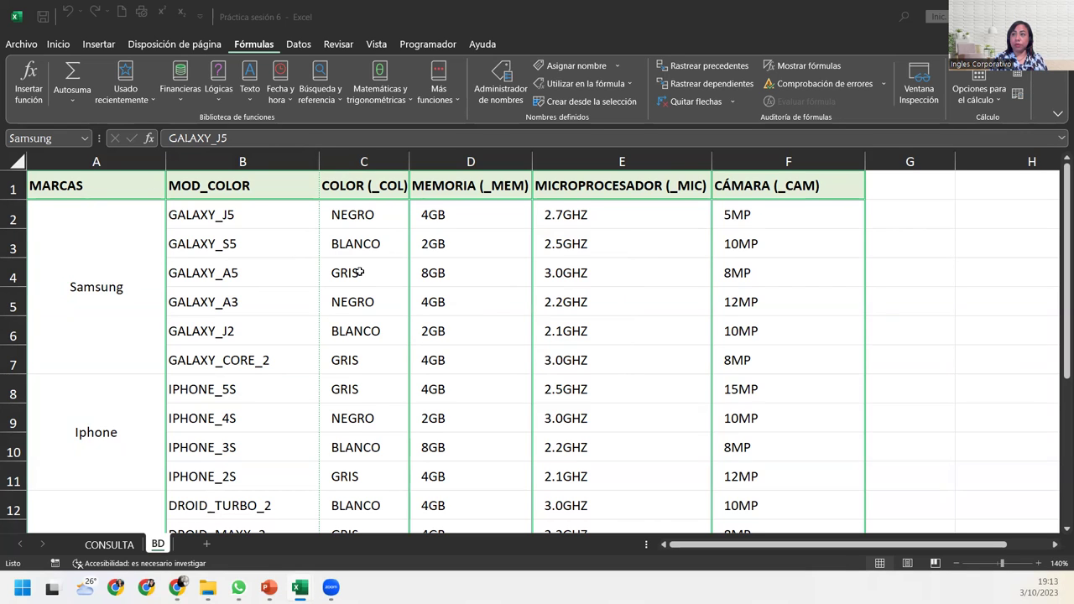
scroll(206, 400, down, 2)
drag(232, 216, 248, 296)
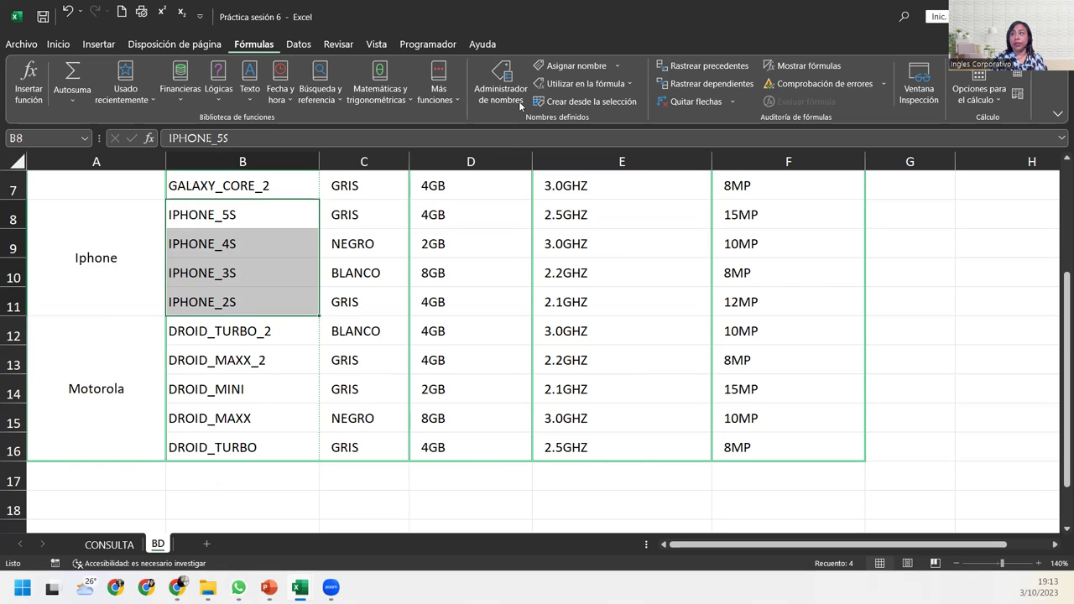
Define the name 'Iphone' for the four iPhone models in BD!B8:B11.
click(554, 67)
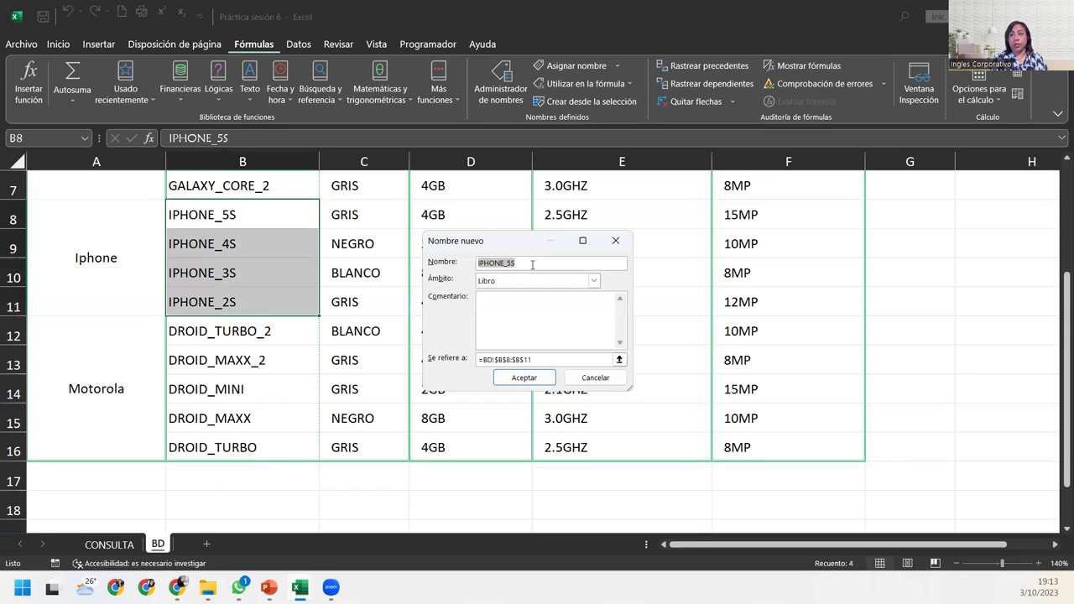
text(Iphone)
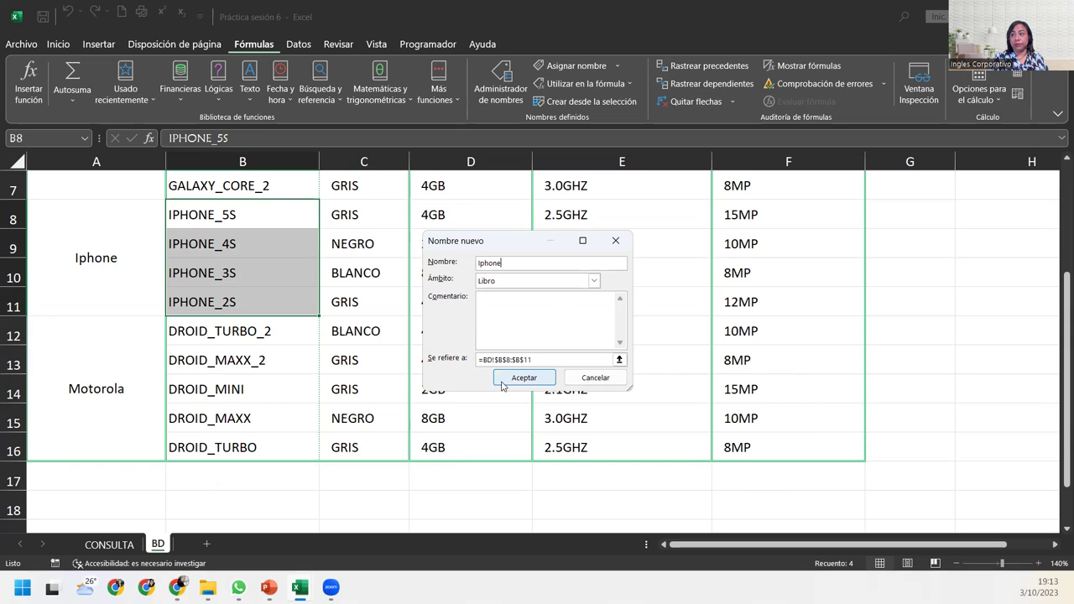
click(524, 378)
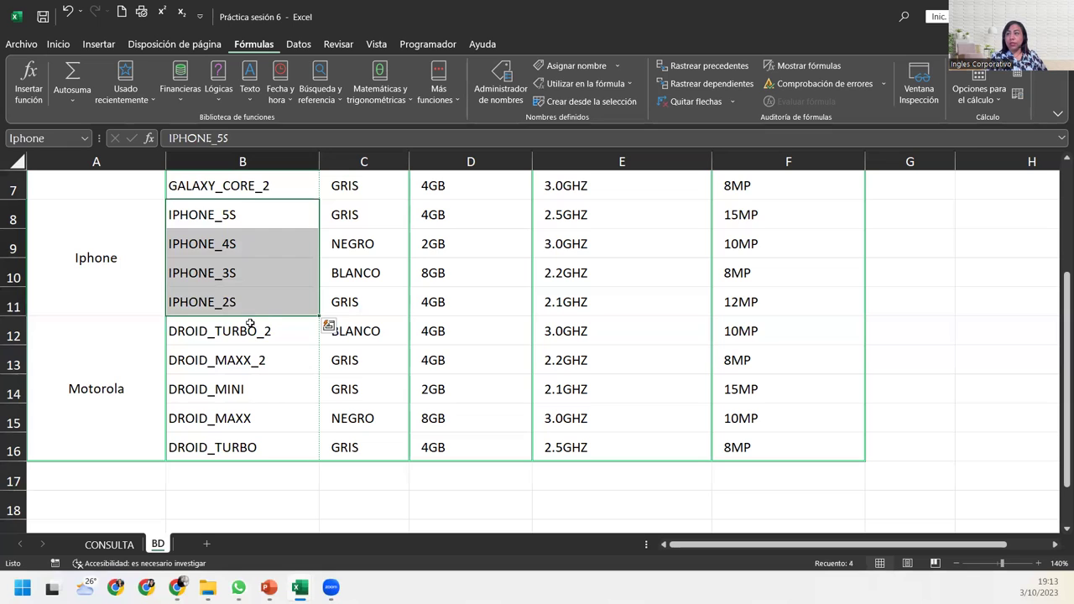
Select B12:B16 and name the five Motorola models 'Motorola'.
drag(250, 327, 261, 437)
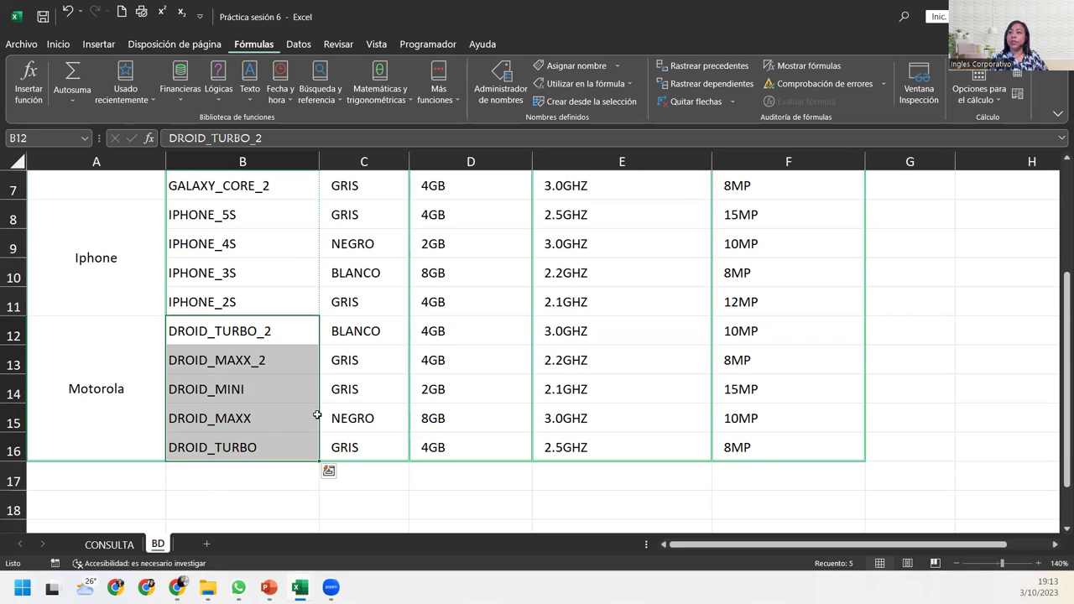
click(572, 67)
text(Motorola)
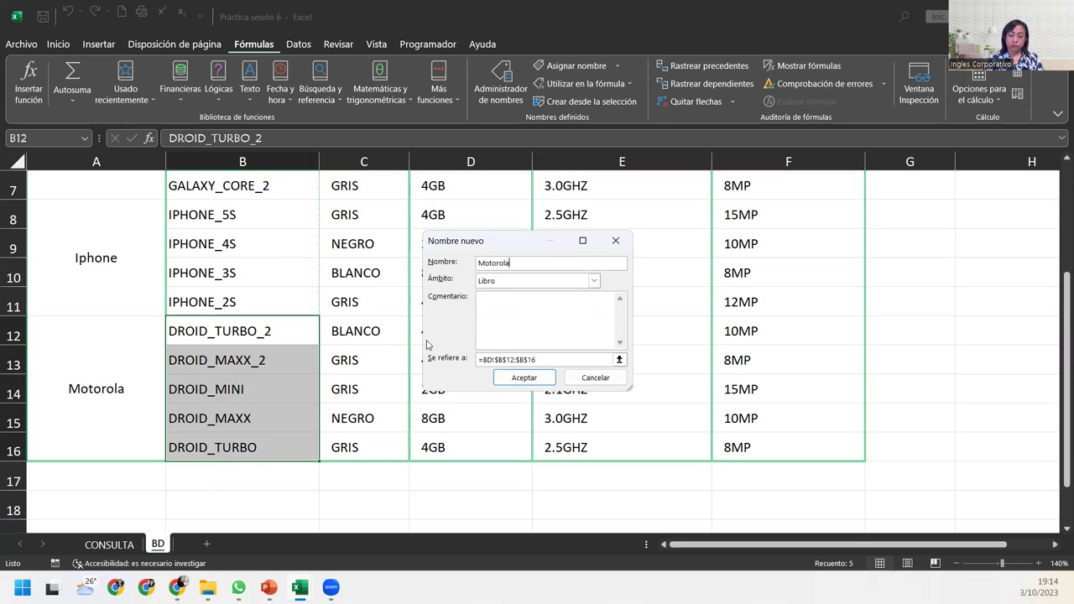
click(528, 379)
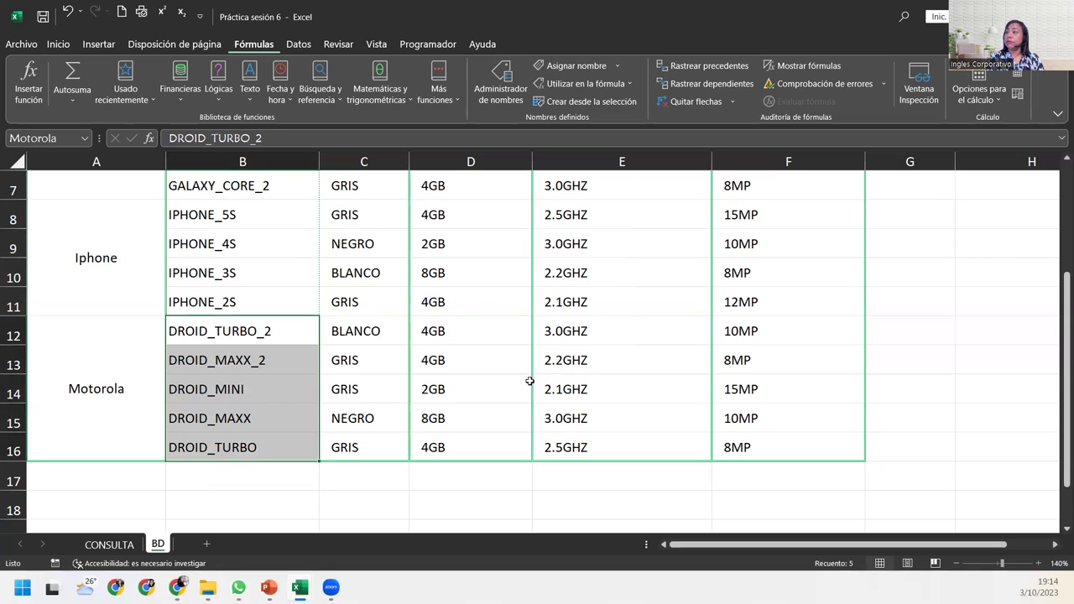
click(502, 78)
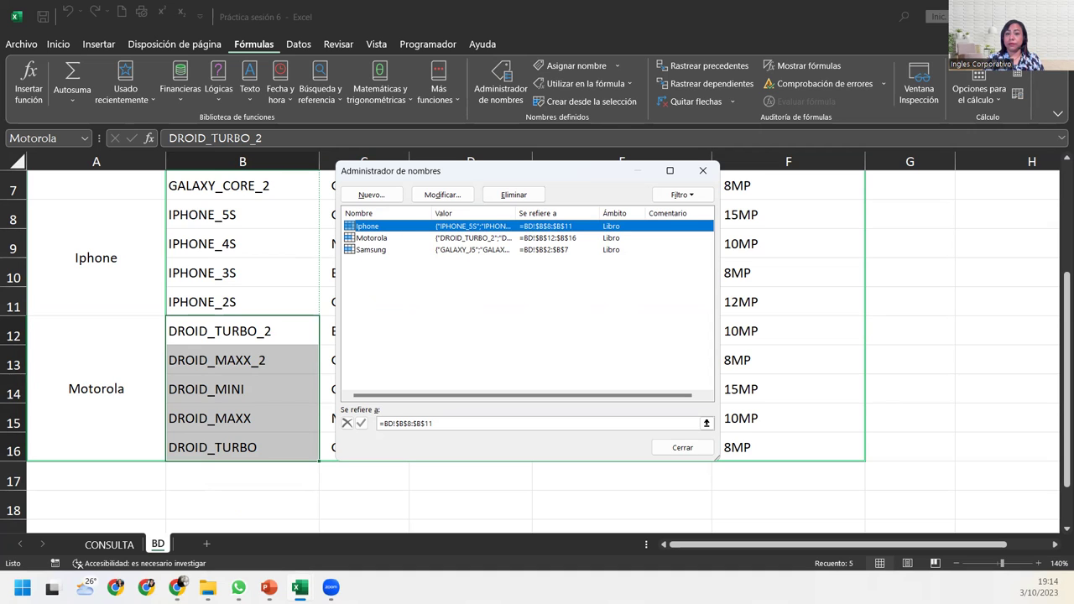
click(682, 447)
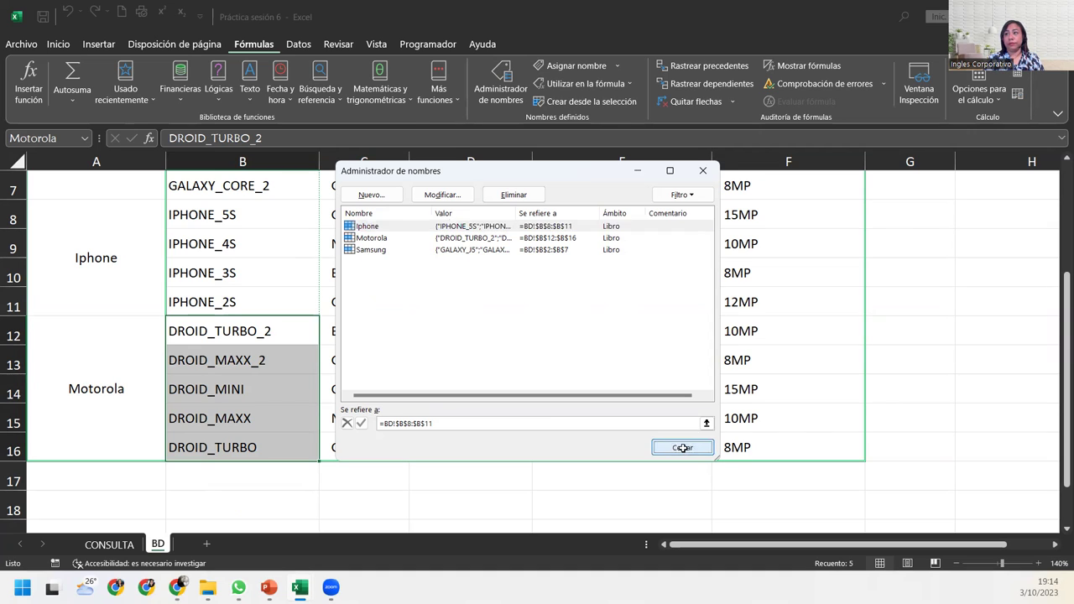
click(287, 328)
scroll(287, 323, up, 2)
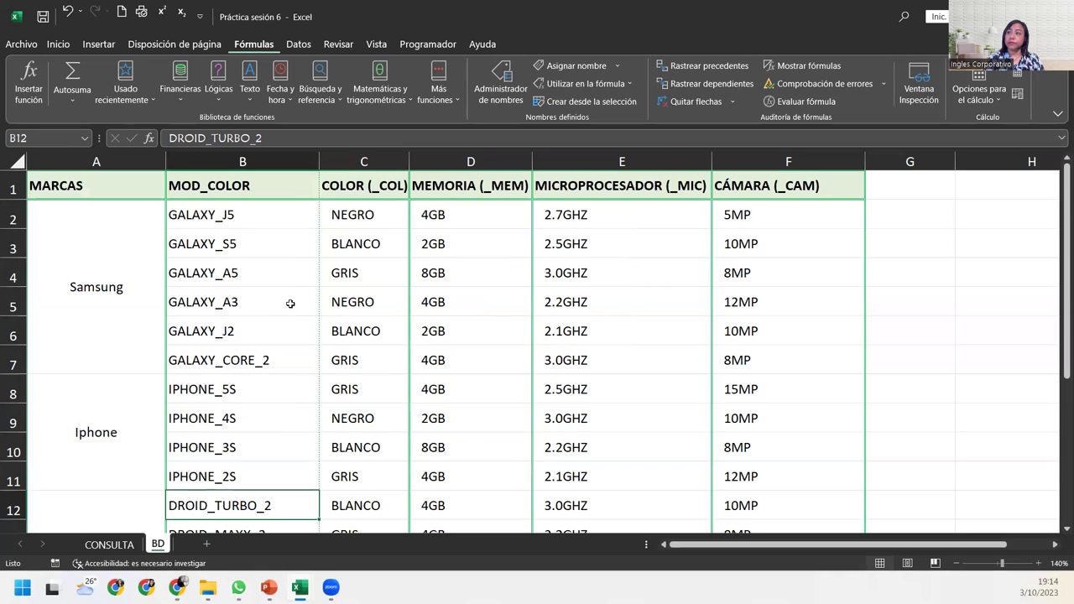
Return to the CONSULTA sheet, select the MODELO cell B3 and show the Datos tab.
click(109, 544)
click(247, 256)
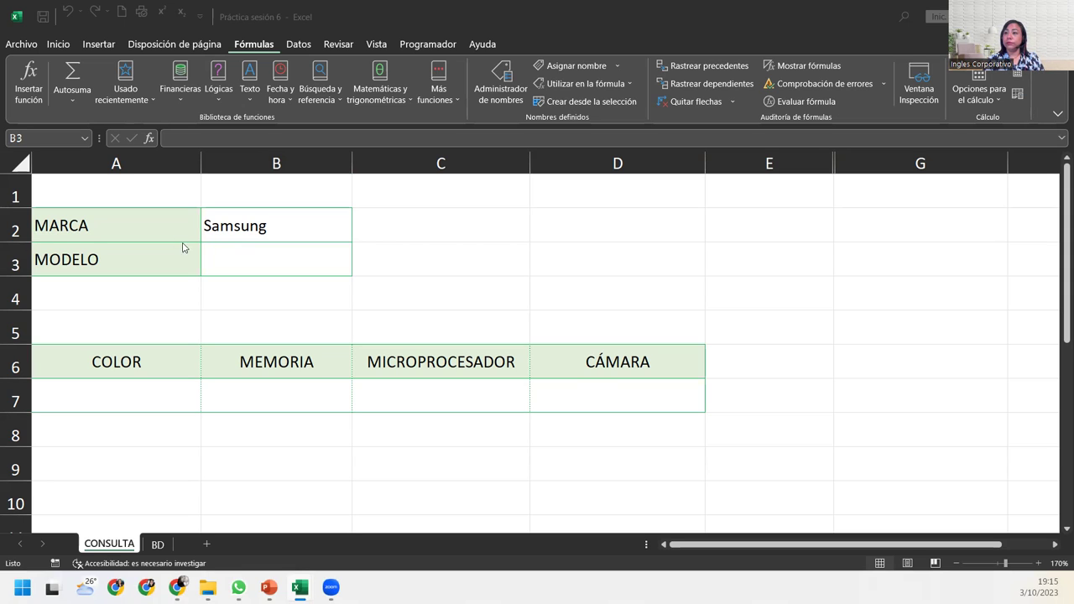
click(241, 262)
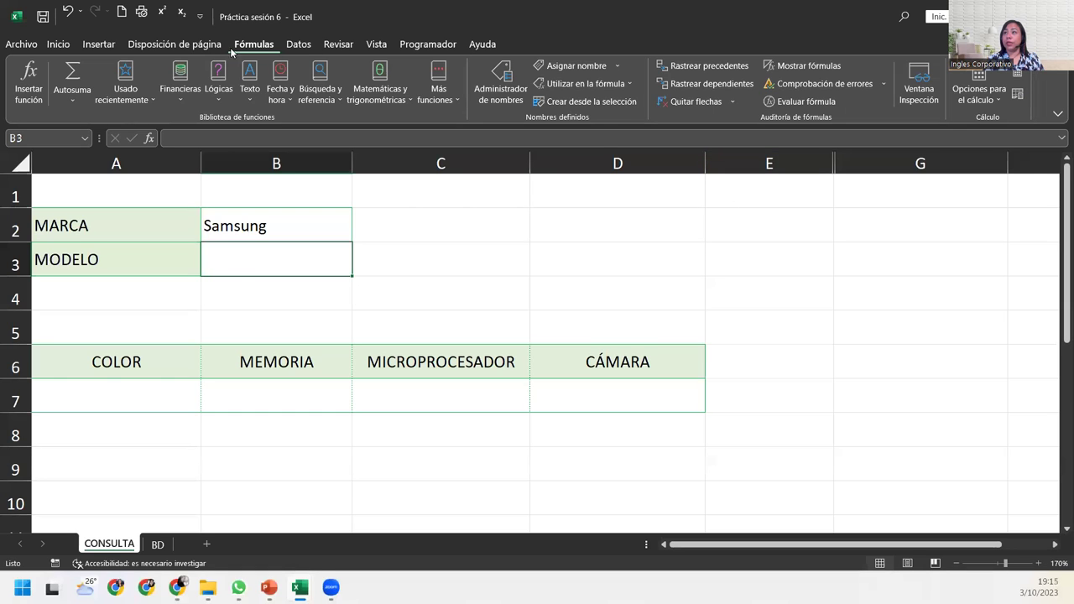
click(291, 44)
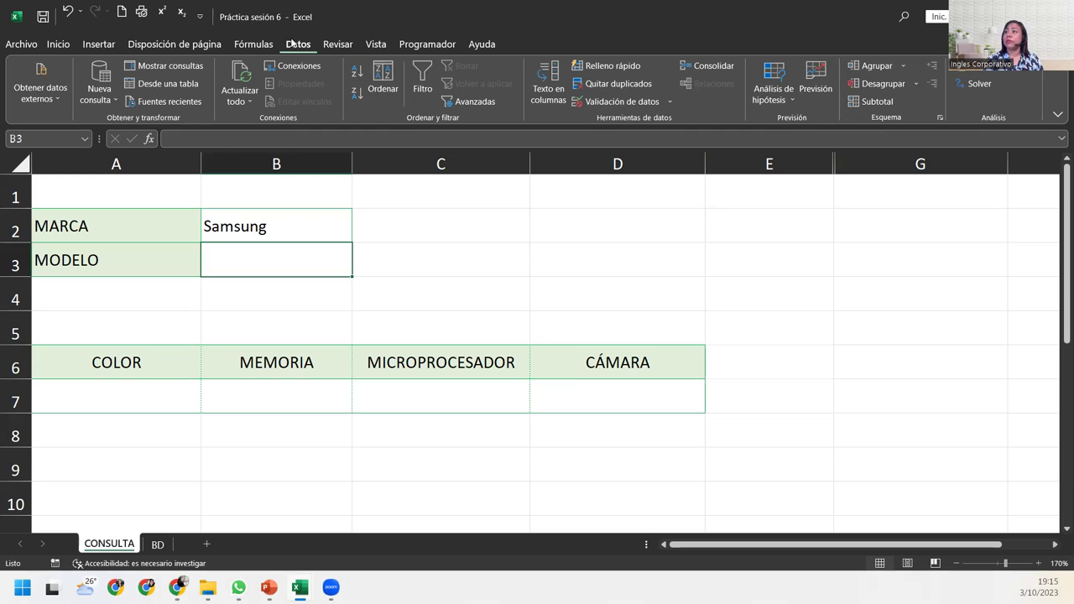
Open Data Validation for B3, choose List, then cancel without applying any rule.
click(622, 102)
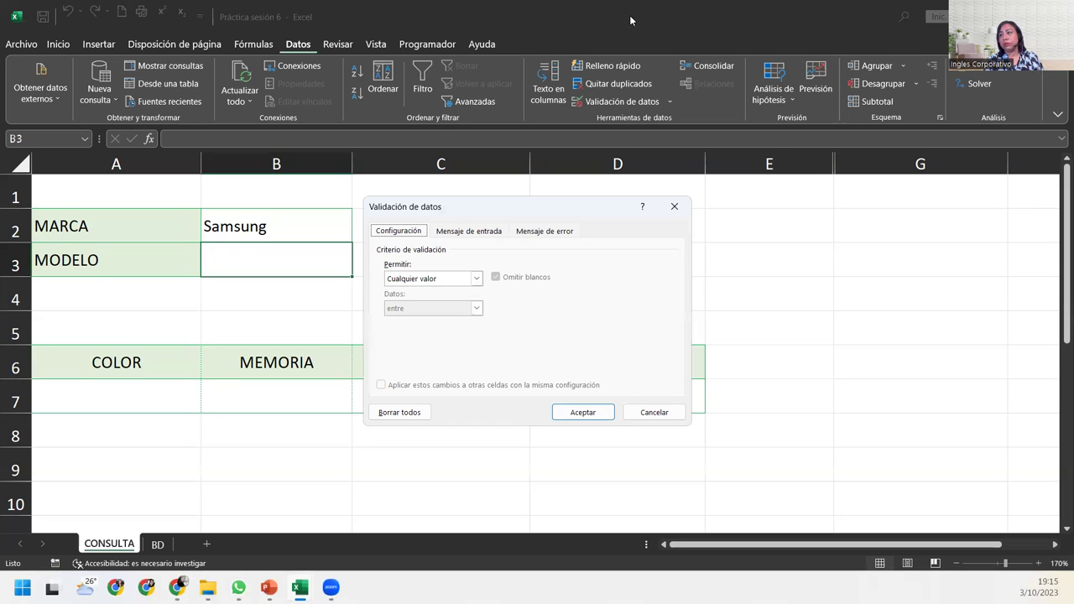
click(476, 279)
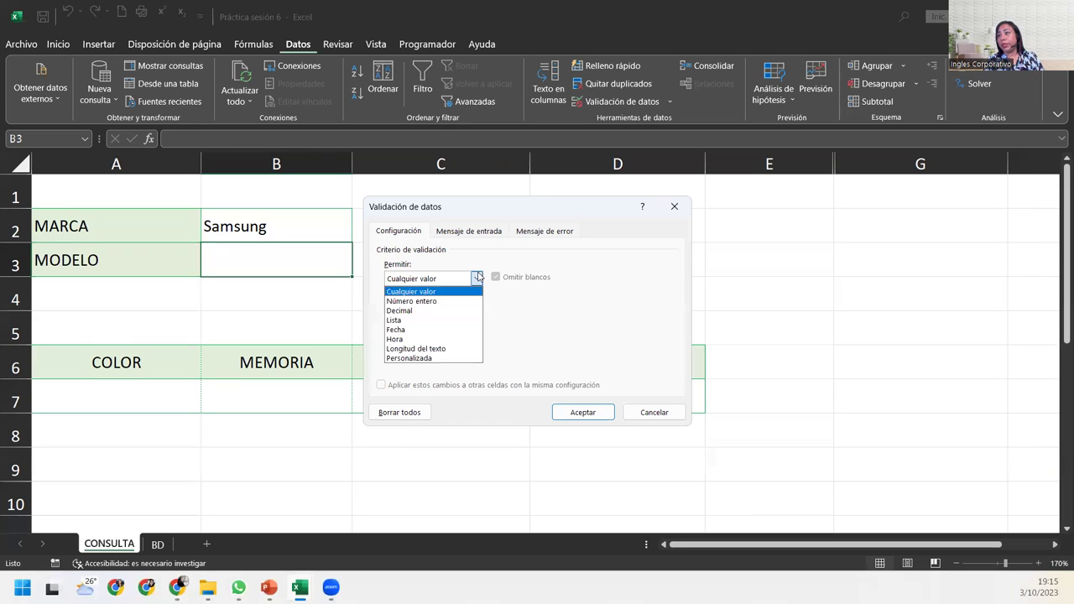
click(414, 320)
click(426, 337)
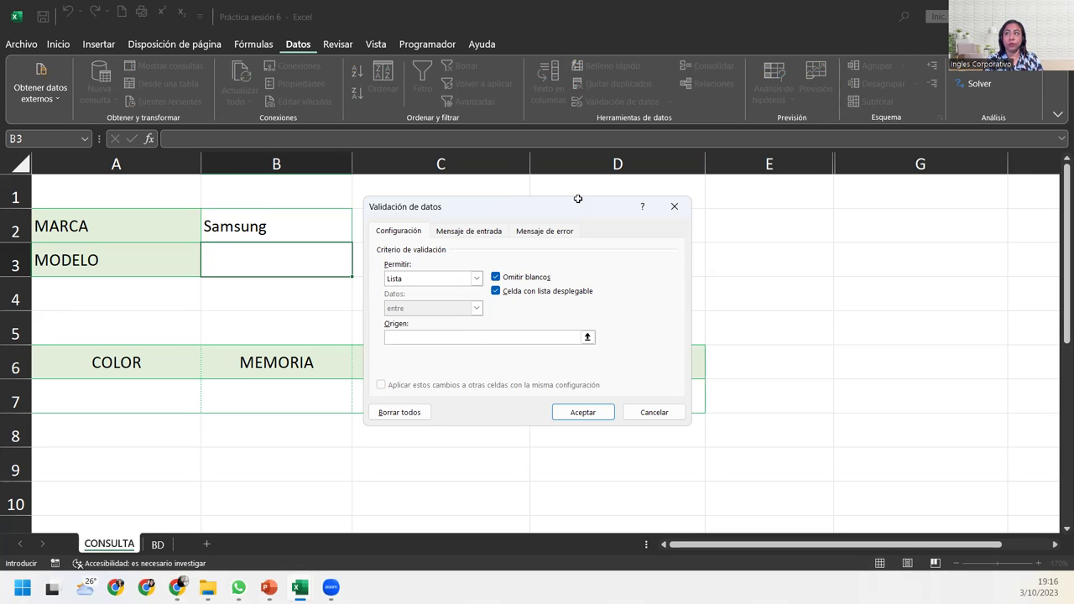
click(675, 207)
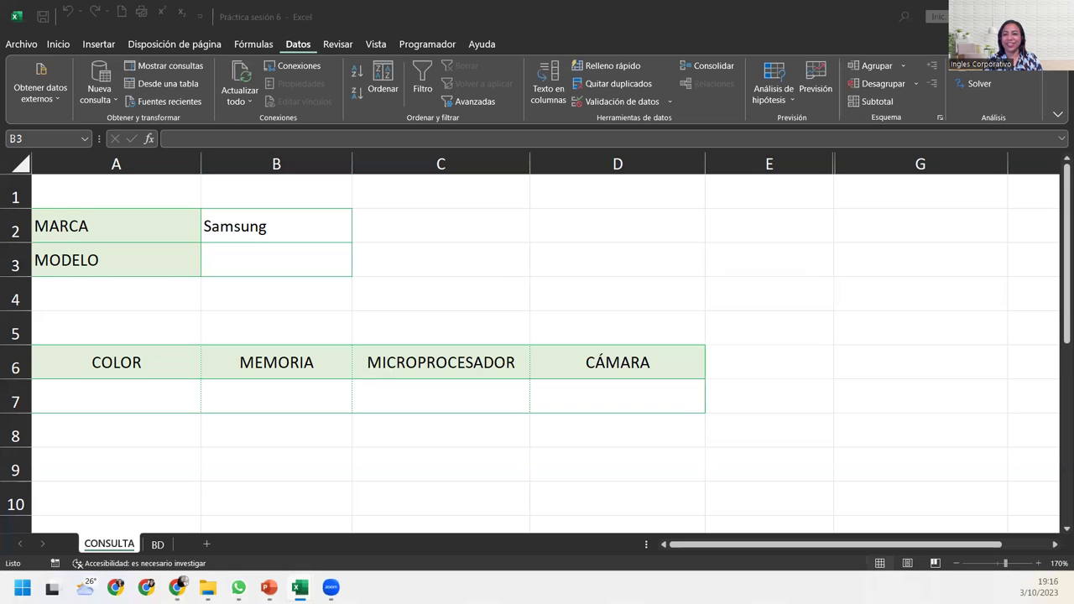
Give B3 a List validation with source INDIRECTO($B$2), referencing the brand cell B2.
click(263, 250)
click(598, 101)
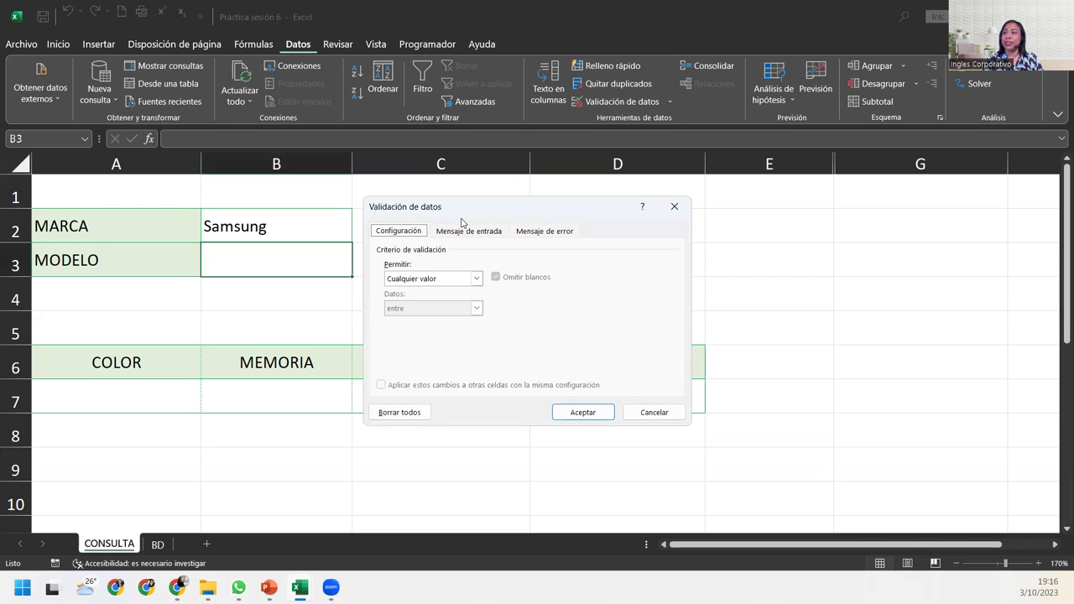
click(476, 278)
click(407, 320)
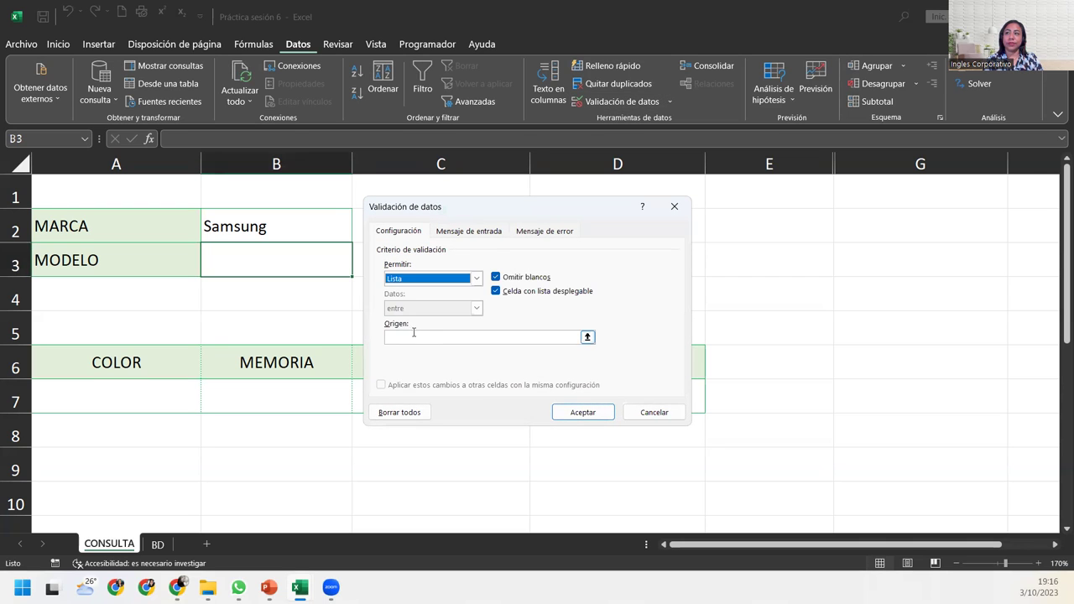
click(414, 336)
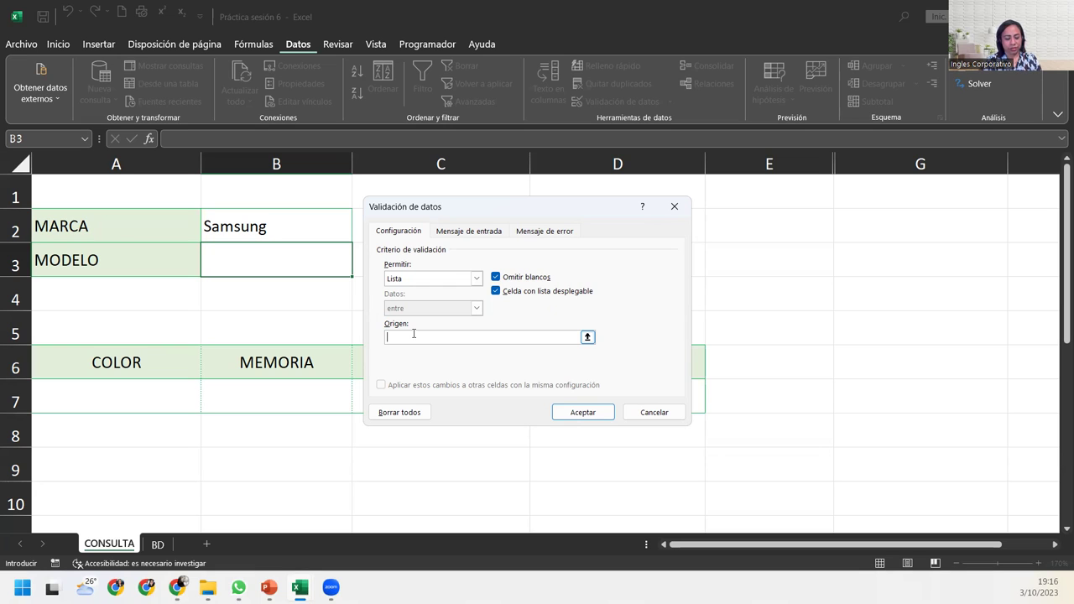
text(indir)
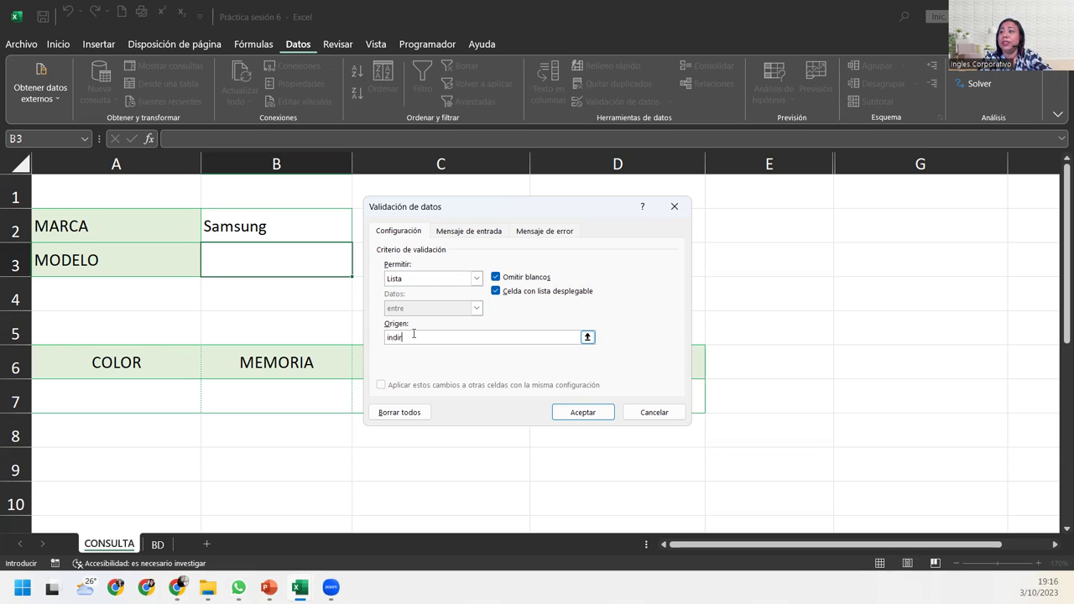
key(BackSpace)
key(BackSpace)
key(BackSpace)
key(BackSpace)
key(BackSpace)
text(INDIRECTO()
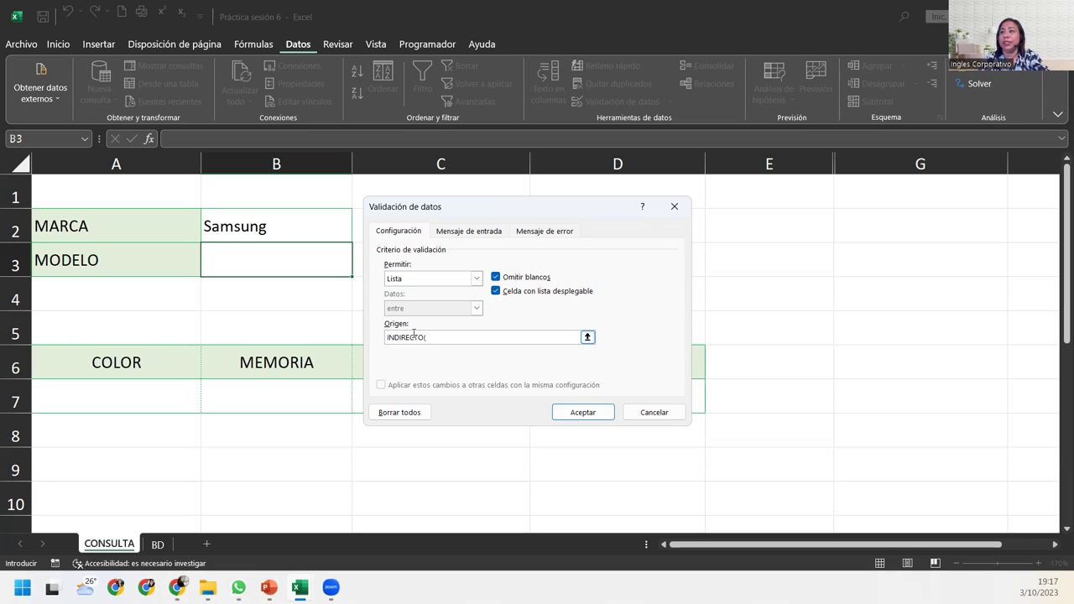
click(306, 229)
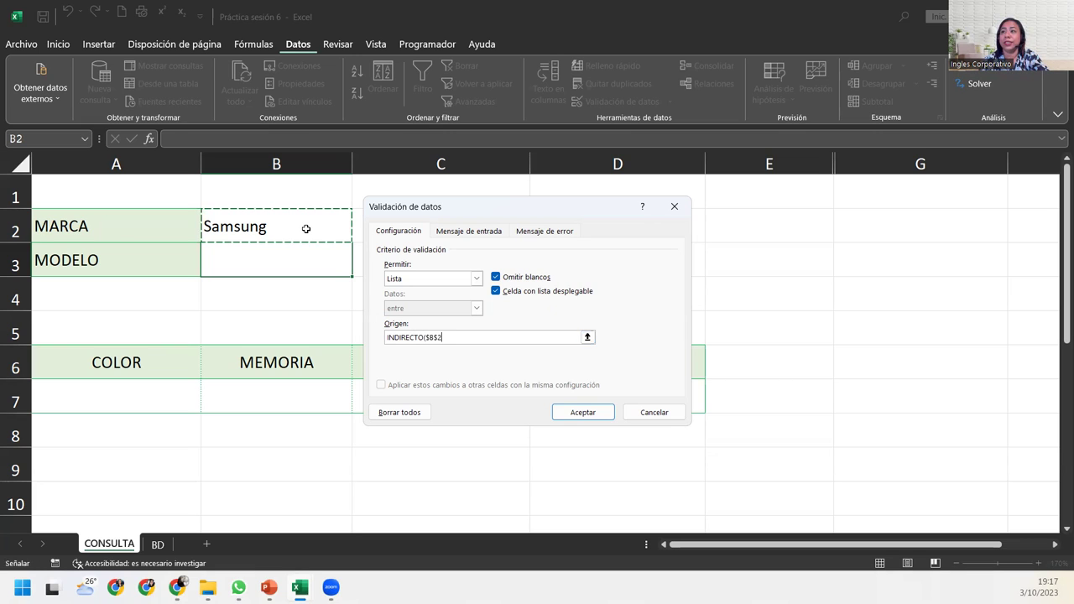
text())
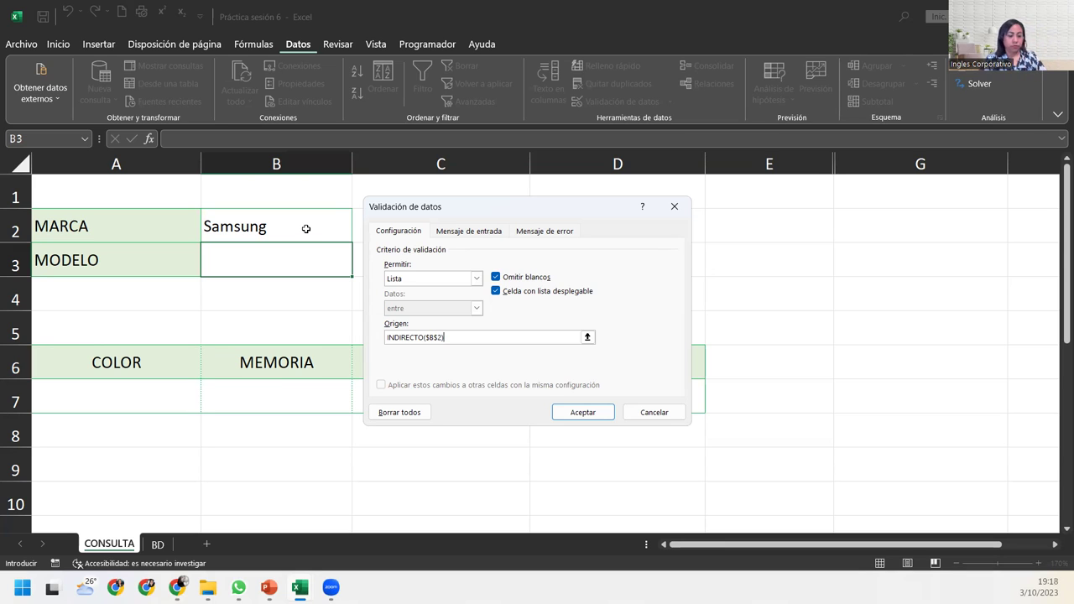
click(561, 412)
Test B3's MODELO dropdown, which offers only the literal text INDIRECTO($B$2).
click(359, 262)
click(328, 263)
click(356, 269)
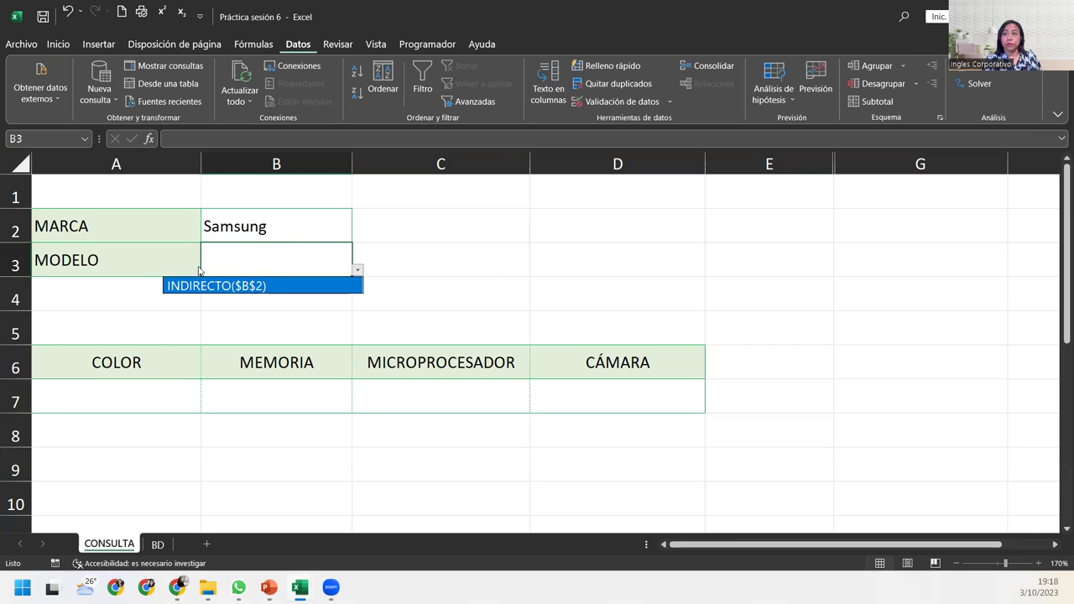
click(311, 261)
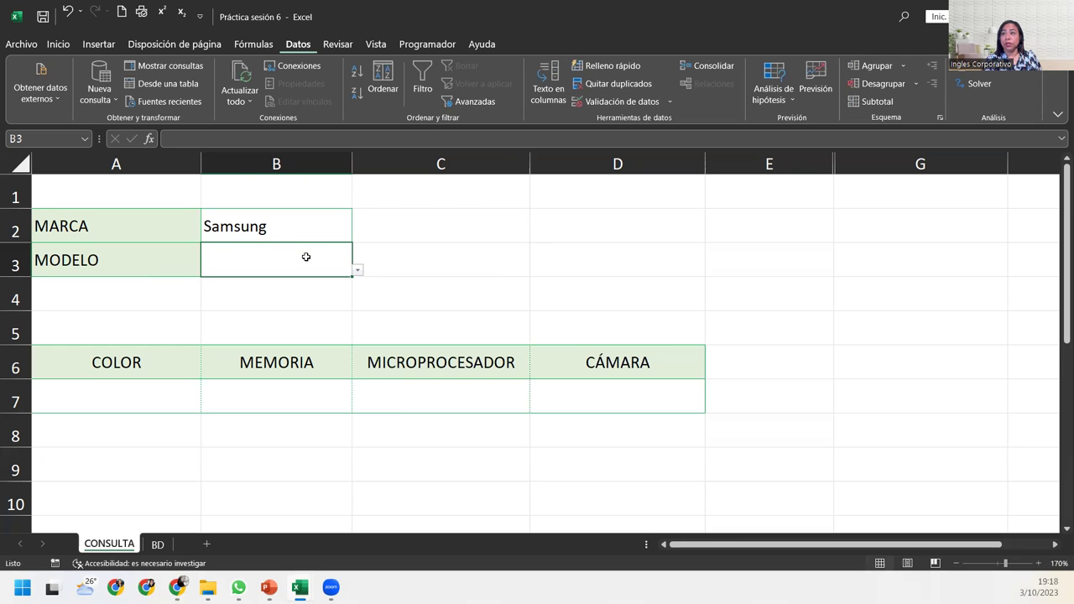
Reopen B3's validation settings with the cursor at the start of the source.
click(618, 101)
click(388, 337)
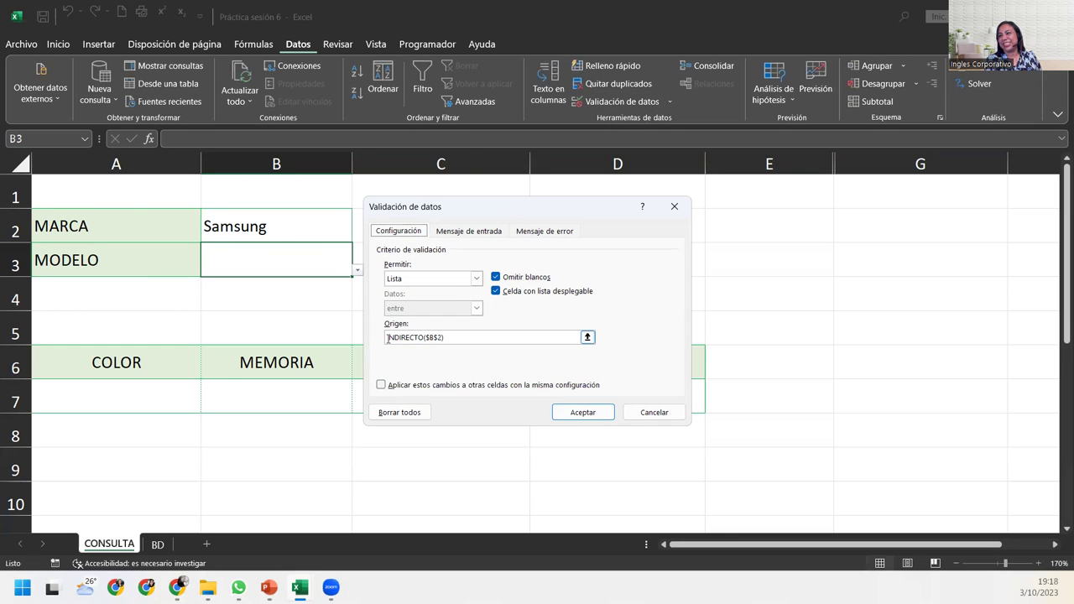
key(ctrl+Page_Down)
click(387, 337)
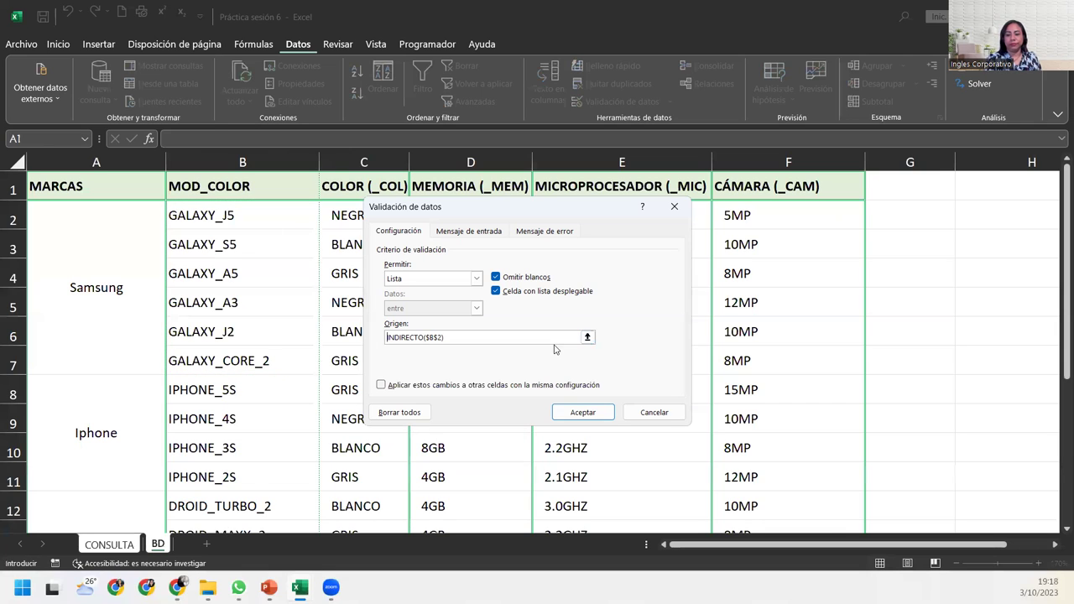
Change the source to =INDIRECTO($B$2), apply it, and pick GALAXY_A5 in B3.
text(=)
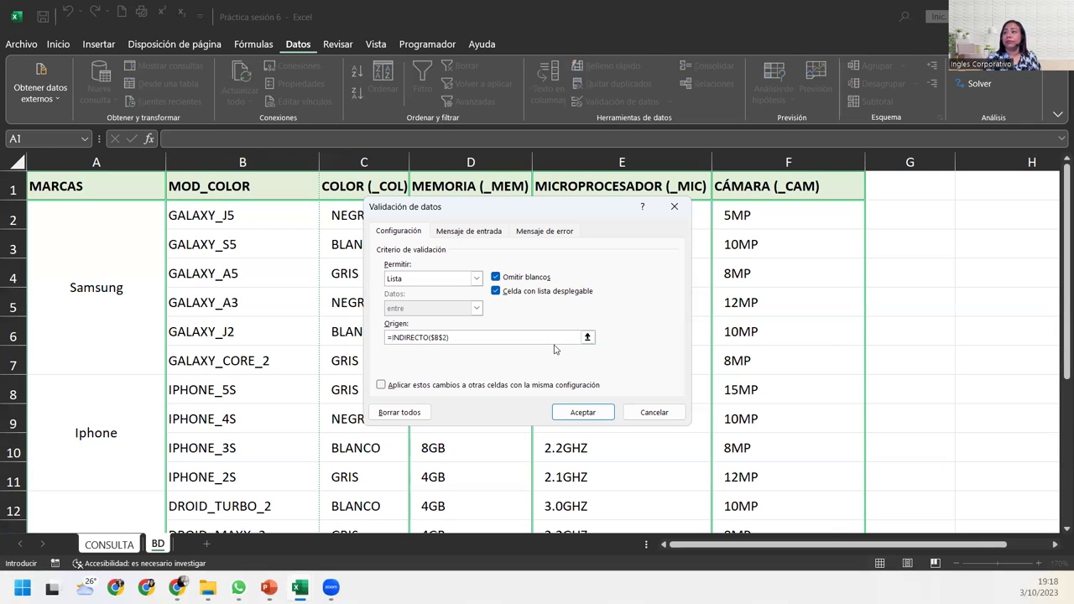
click(587, 415)
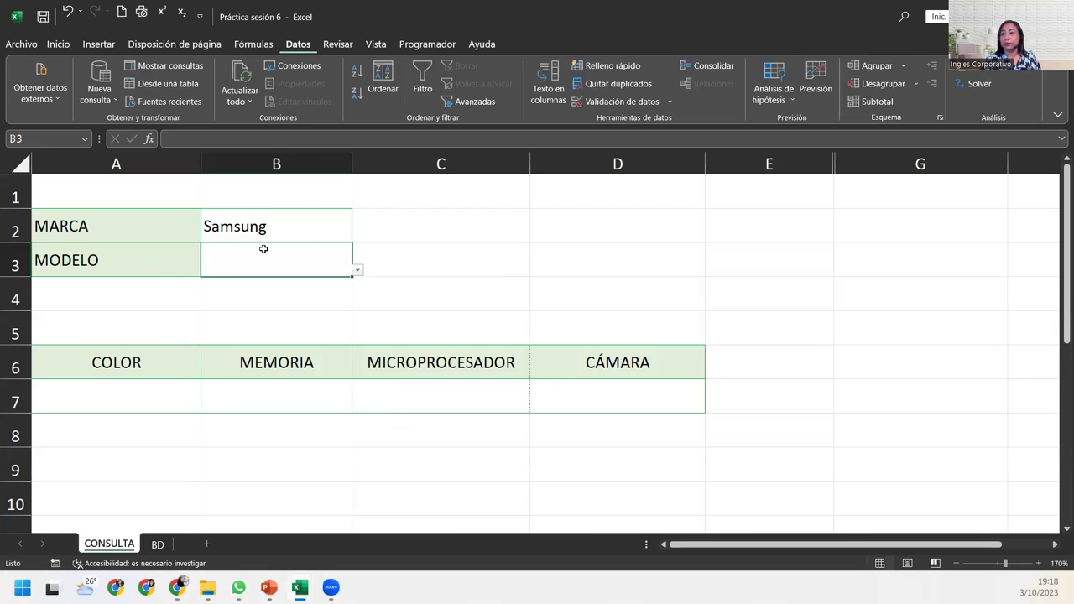
click(357, 270)
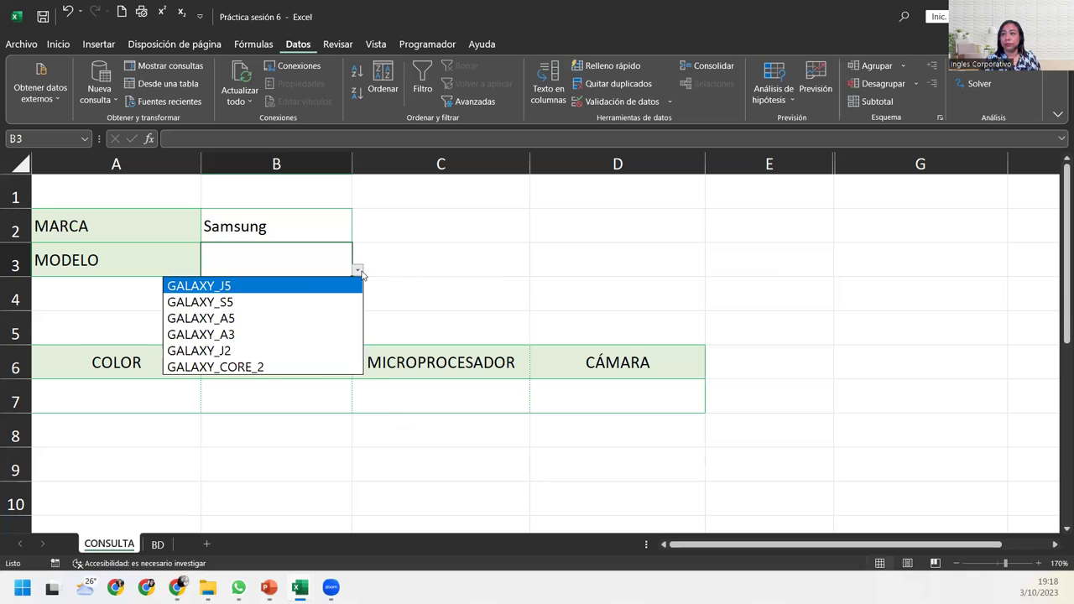
click(234, 316)
Switch the brand in B2 to Iphone and pick IPHONE_2S, then IPHONE_3S, in B3.
click(358, 271)
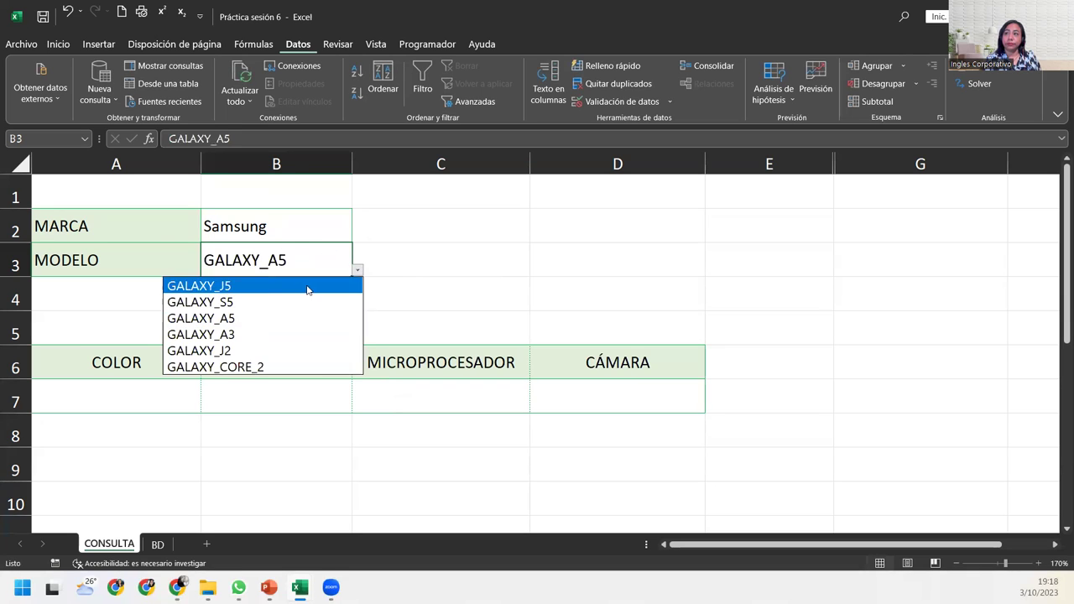
click(261, 318)
click(311, 216)
click(357, 236)
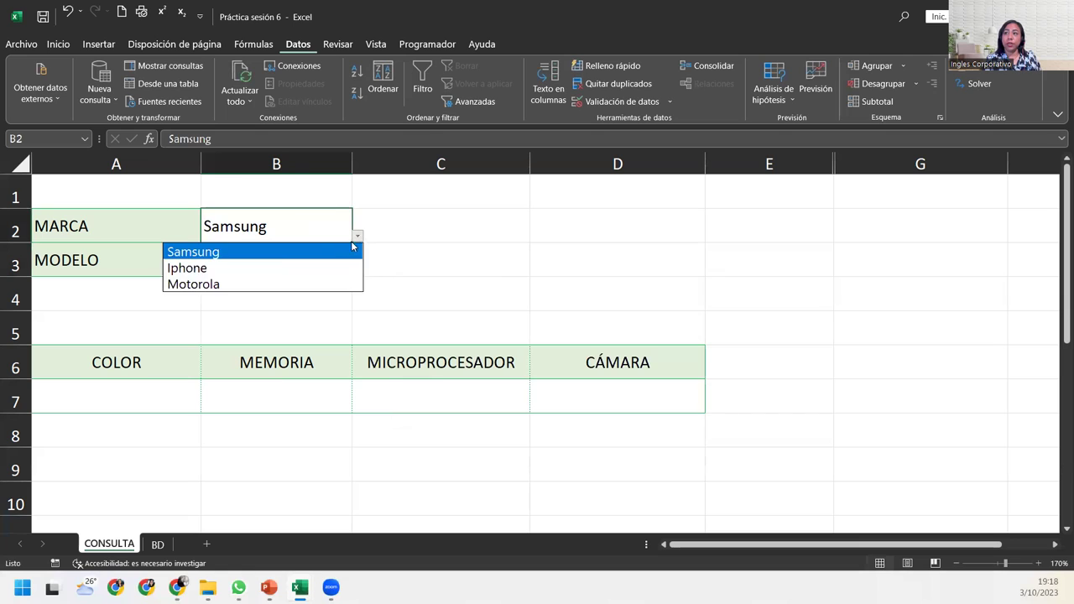
click(271, 270)
click(334, 263)
click(357, 270)
click(212, 333)
click(358, 270)
click(235, 316)
Set the brand to Motorola and choose DROID_MINI as the model in B3.
click(340, 225)
click(358, 235)
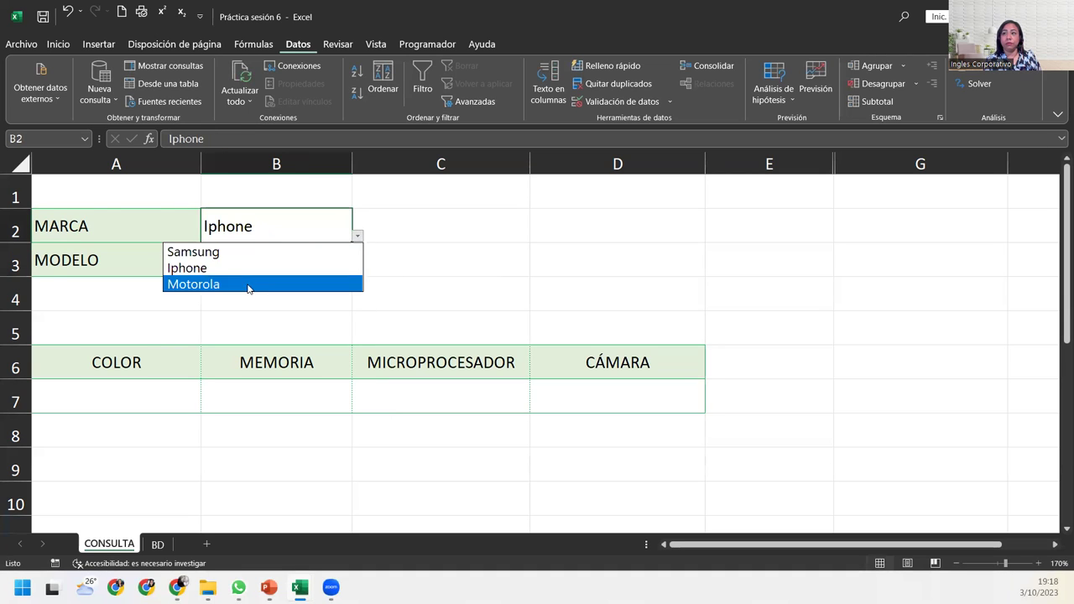
click(247, 287)
click(288, 264)
click(358, 270)
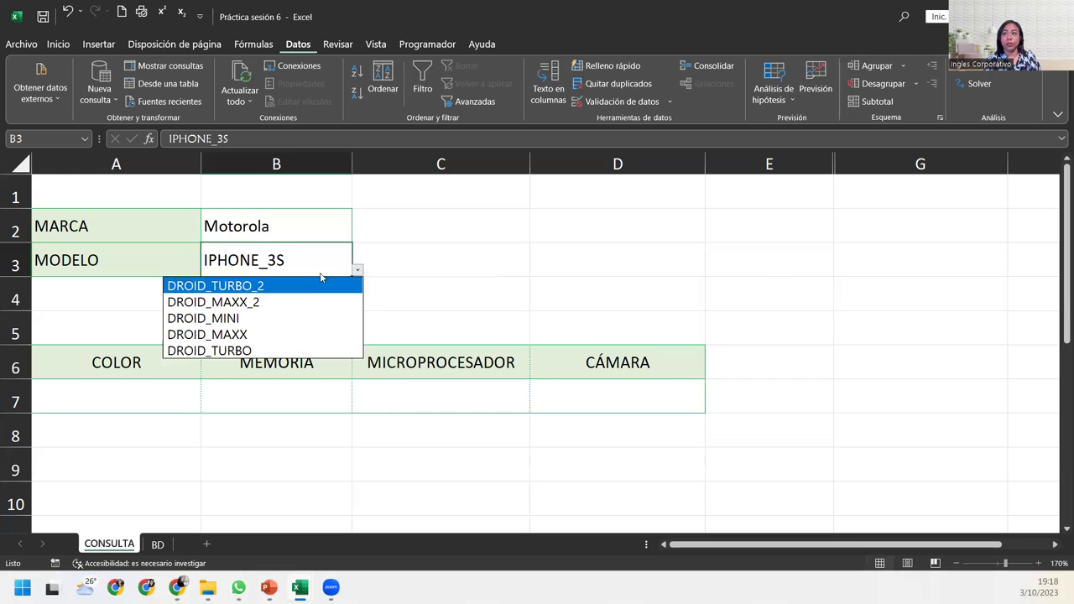
click(246, 318)
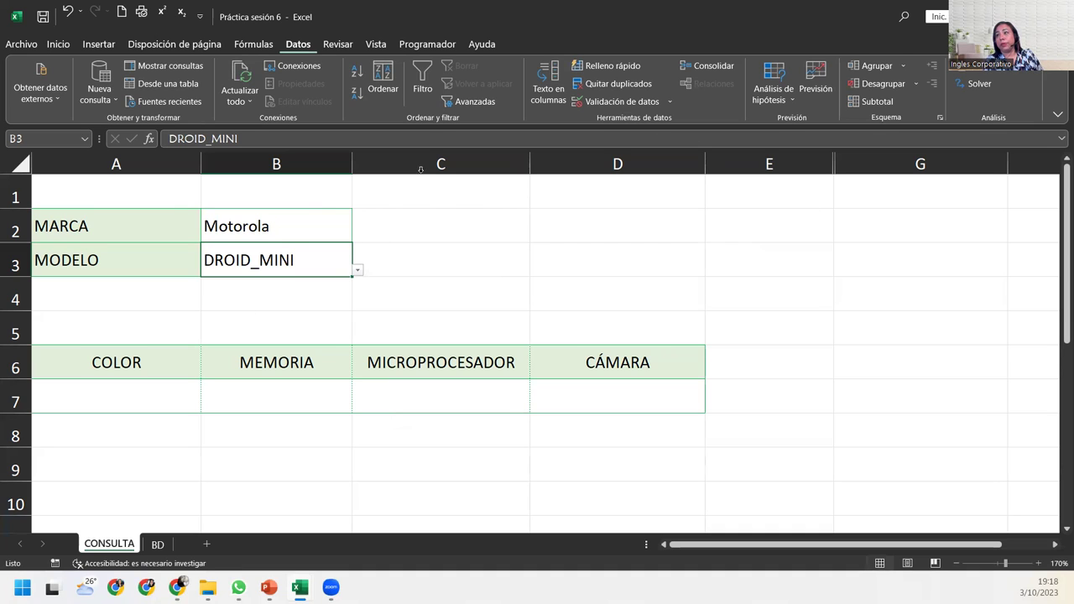
click(620, 102)
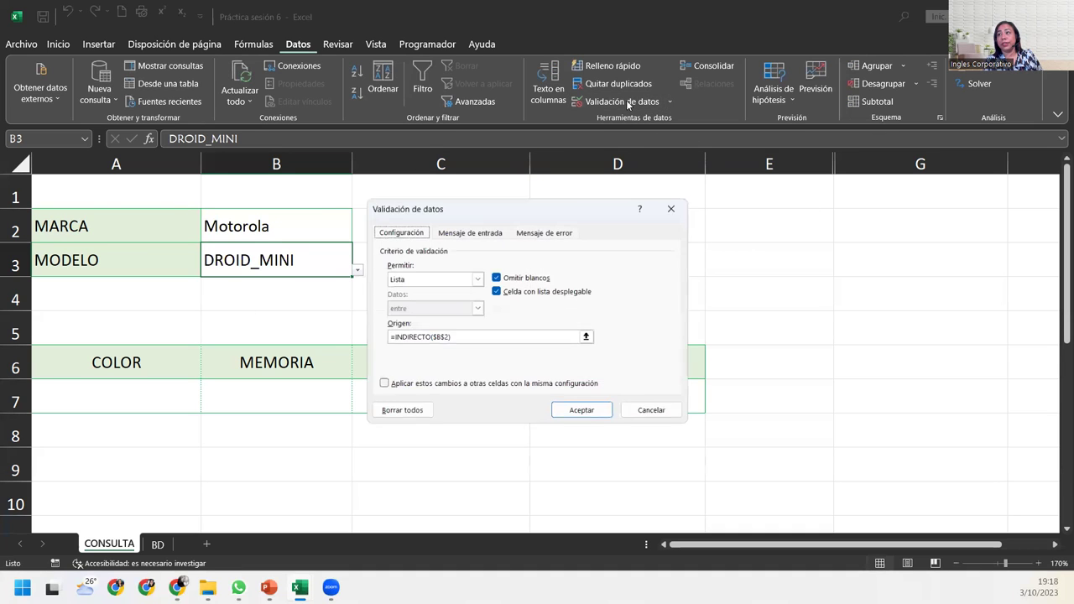
click(460, 338)
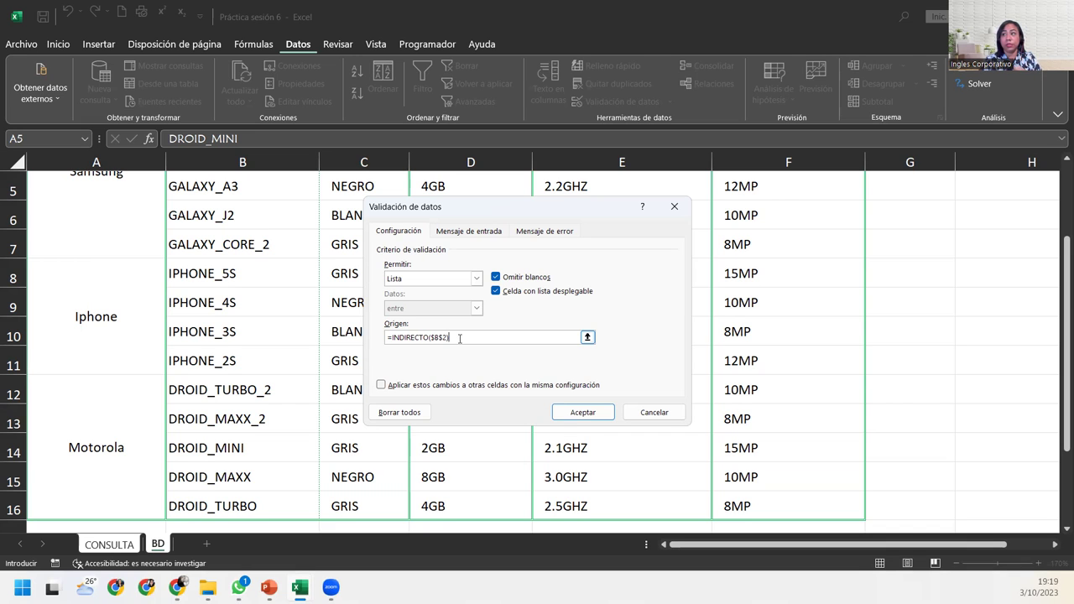
click(567, 411)
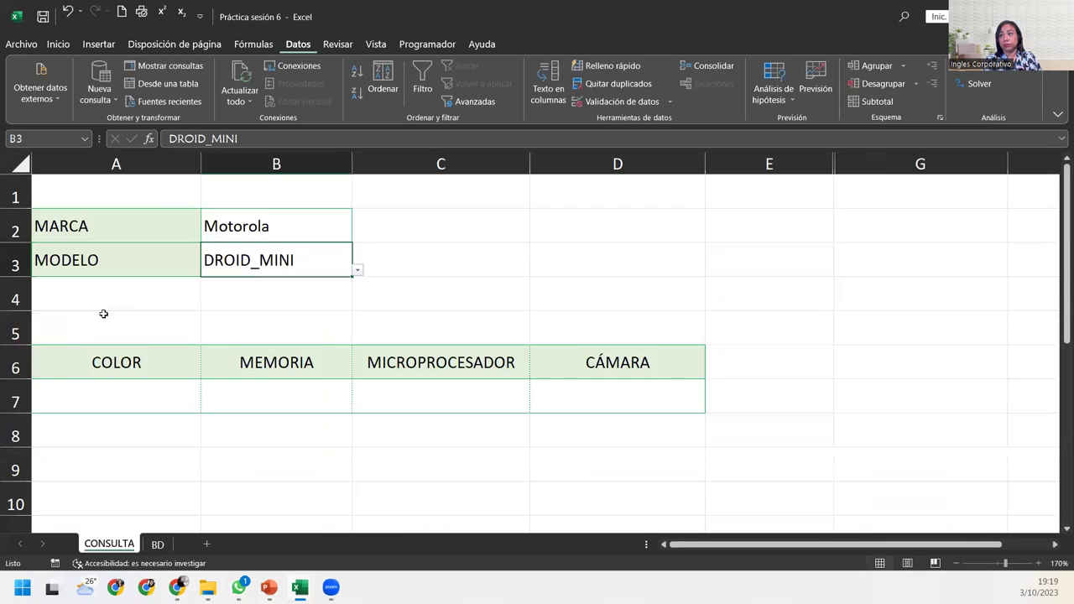
Return to cell B3 and open its validation settings showing source =INDIRECTO($B$2).
click(154, 391)
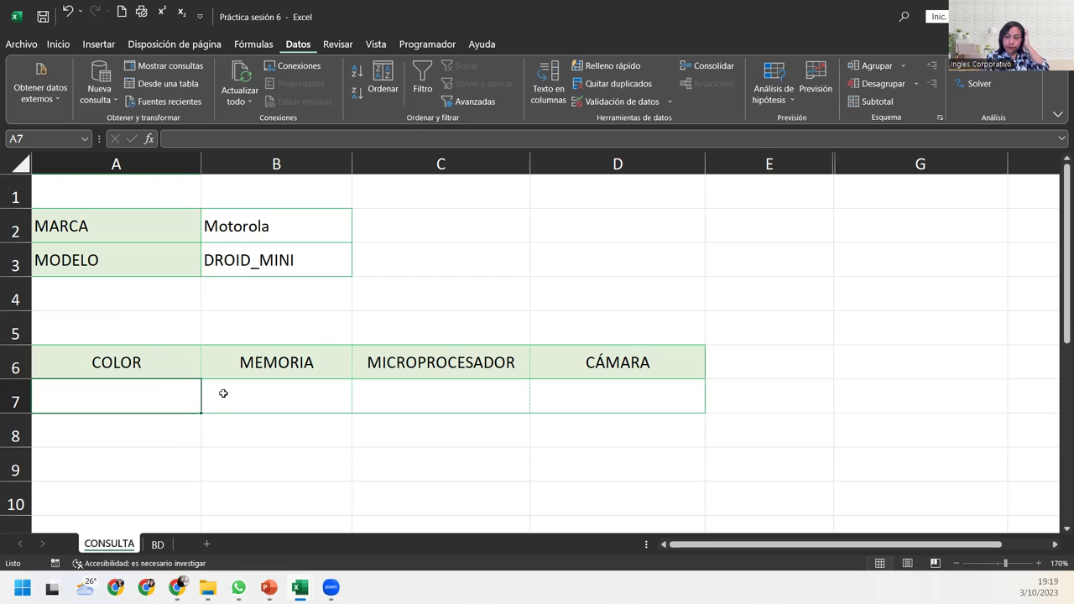
key(alt+Tab)
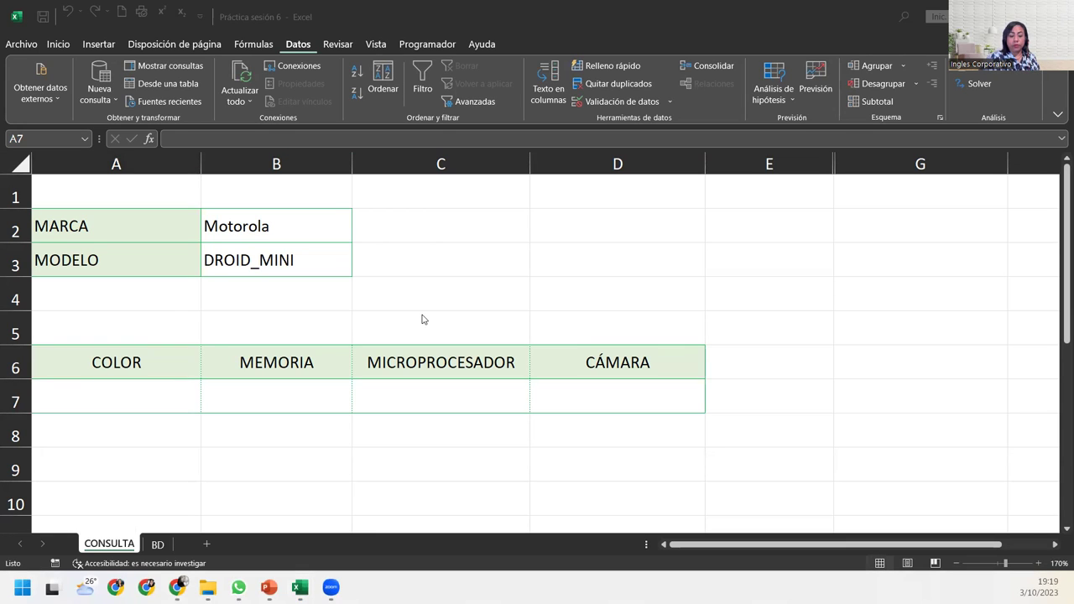
click(258, 253)
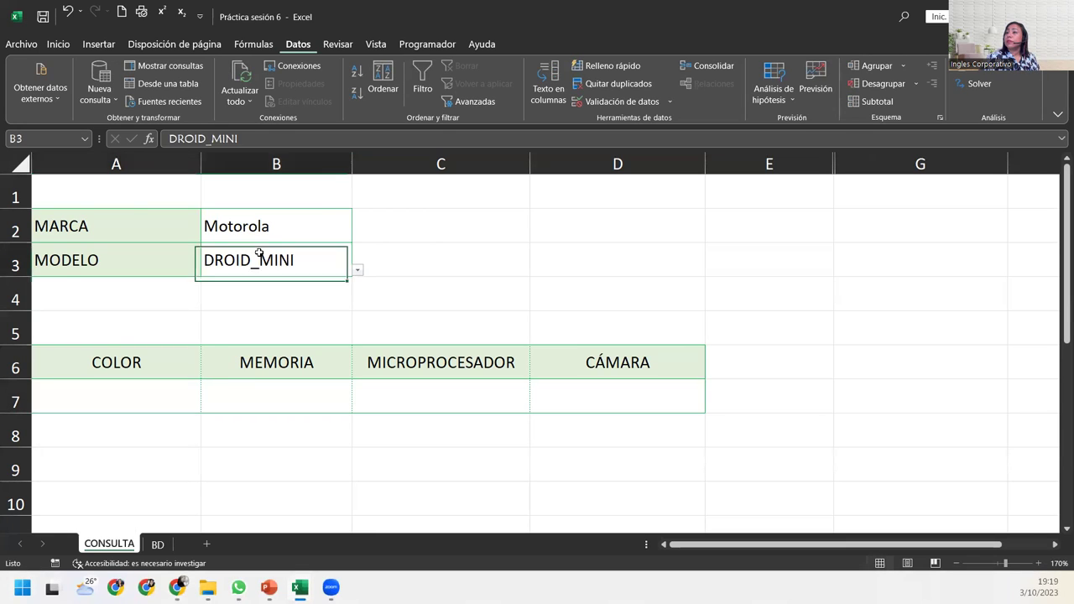
click(646, 103)
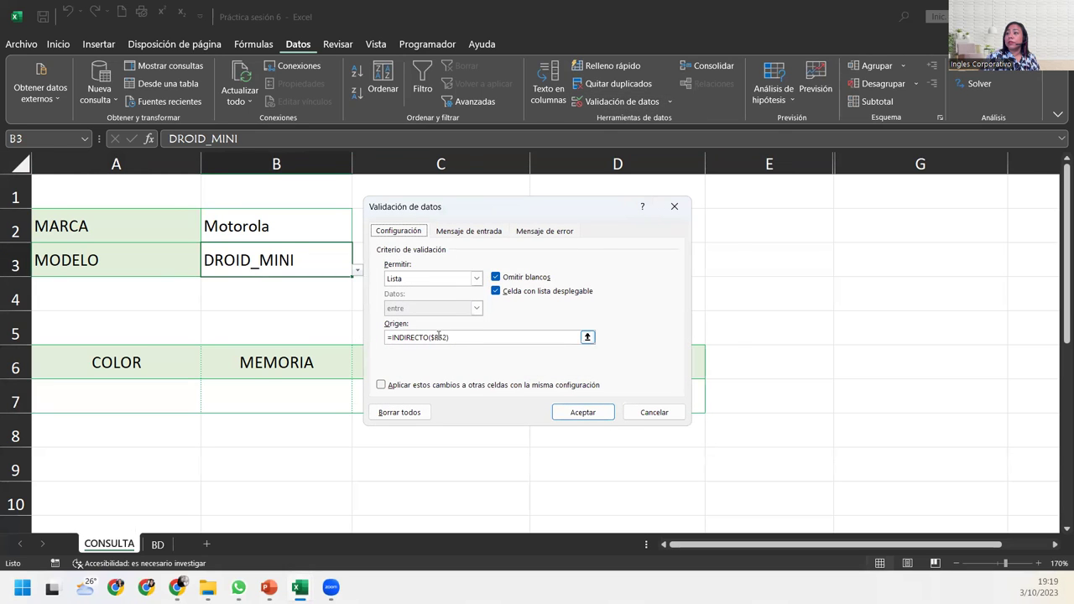
Confirm B3's validation list source stays =INDIRECTO($B$2) and accept the settings.
click(452, 336)
click(451, 336)
click(442, 337)
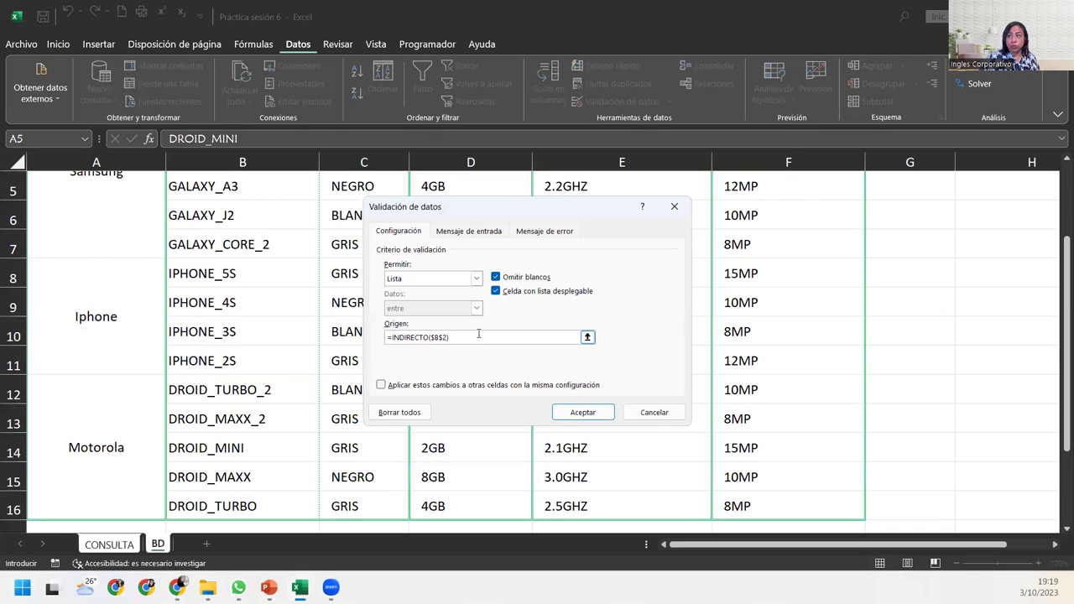
click(582, 412)
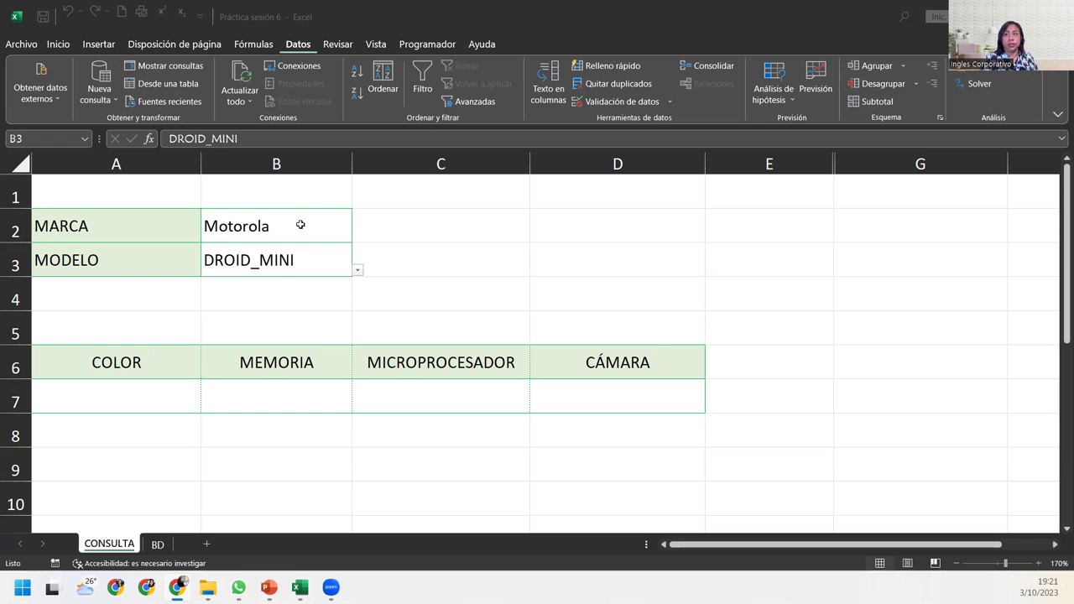
Clear the brand cell B2 and choose Iphone from its drop-down list.
click(300, 224)
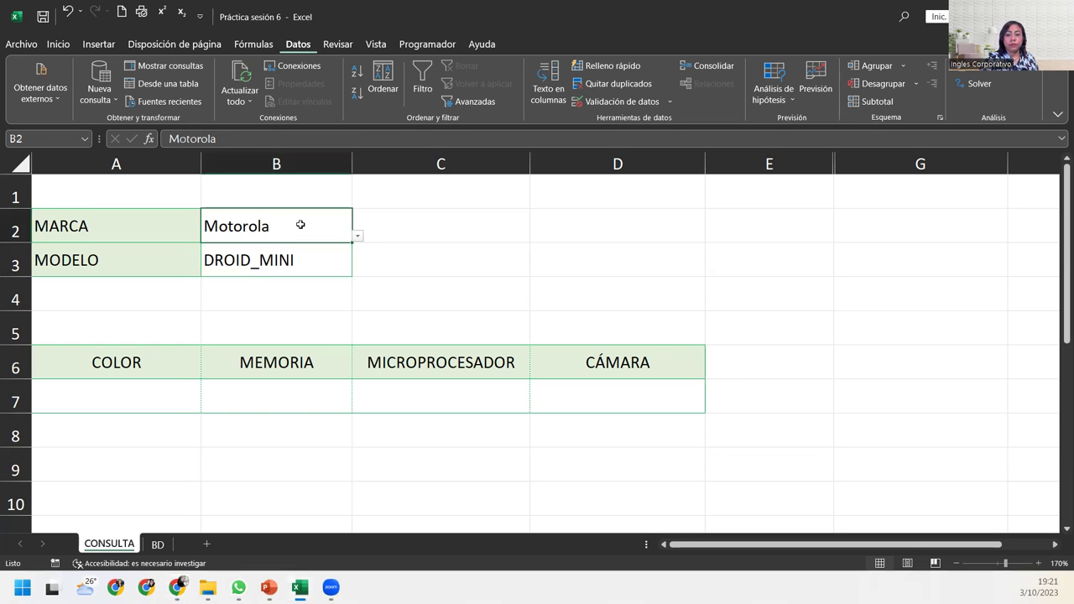
key(Delete)
key(Return)
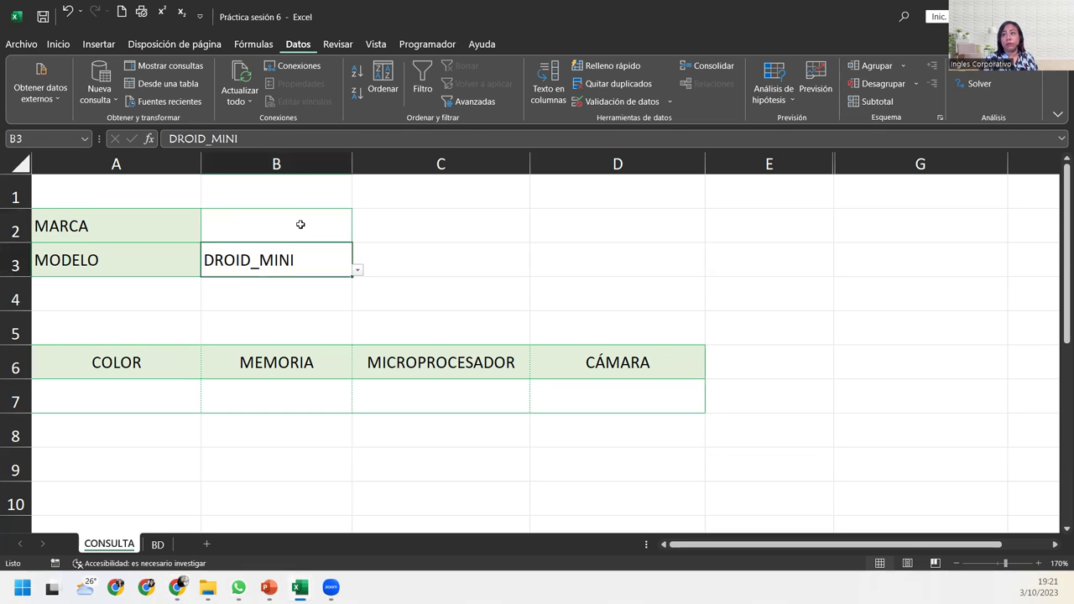
click(301, 225)
click(357, 236)
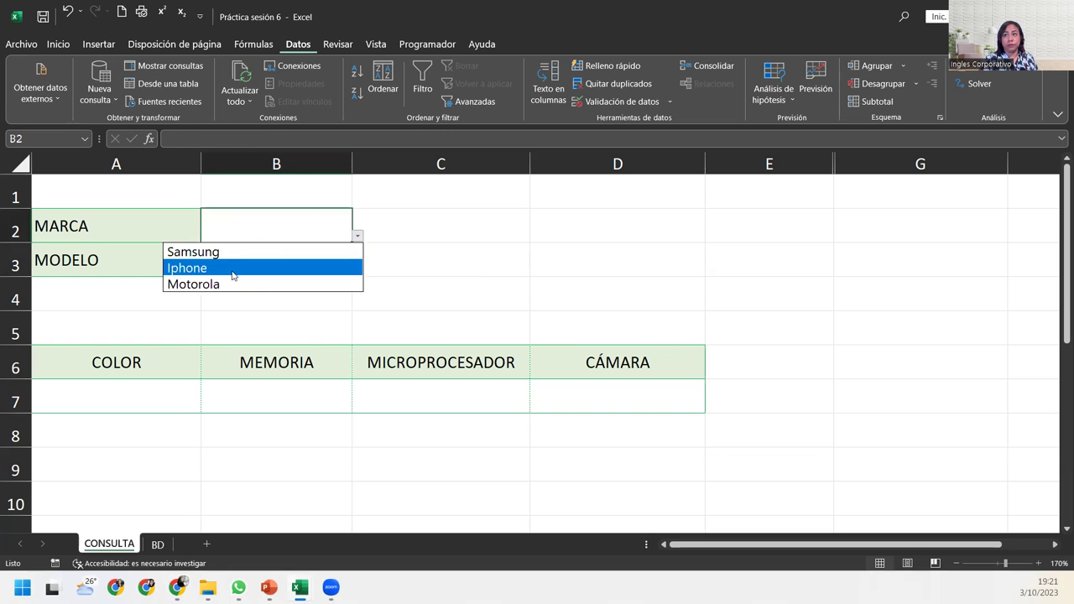
click(232, 267)
Choose IPHONE_4S as the model in B3 from the IPHONE model list.
click(320, 248)
click(357, 275)
click(347, 266)
click(356, 270)
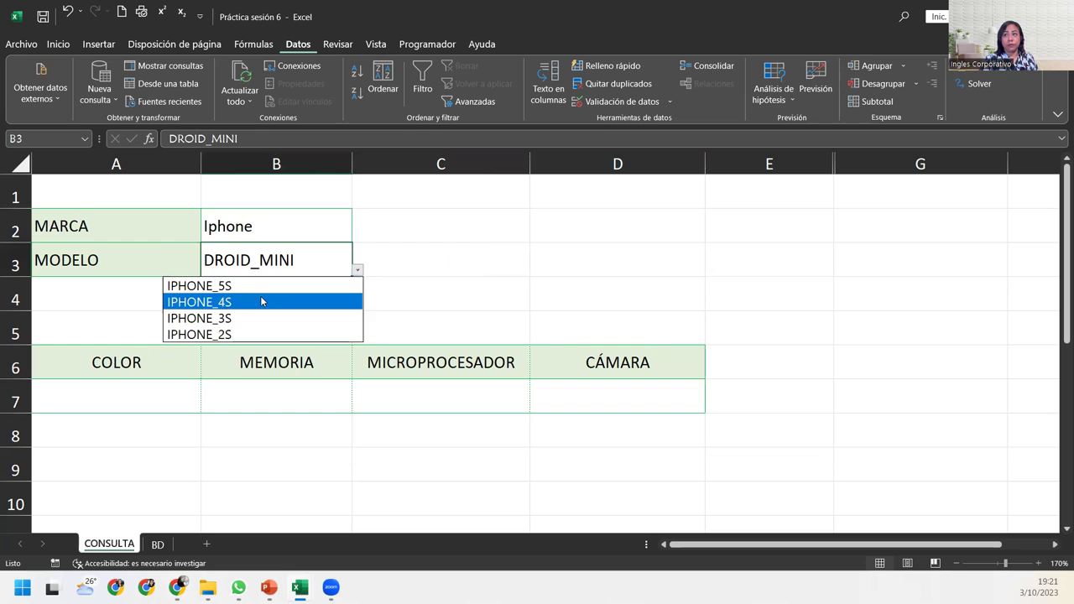
click(262, 302)
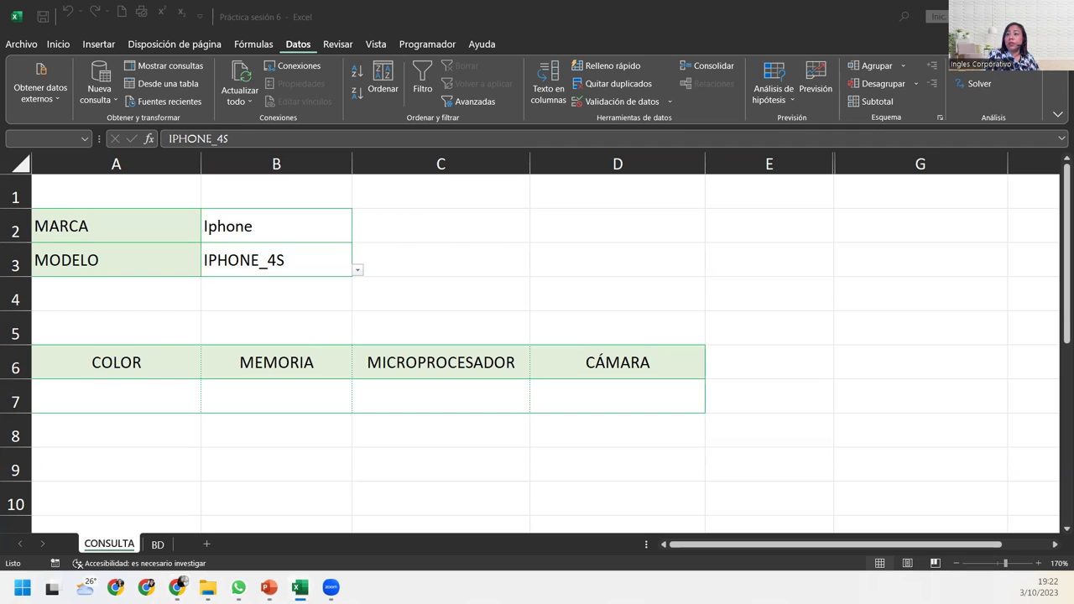
Set the brand B2 to Motorola and the model B3 to DROID_MAXX_2.
click(242, 225)
click(356, 235)
click(227, 266)
click(241, 260)
click(356, 270)
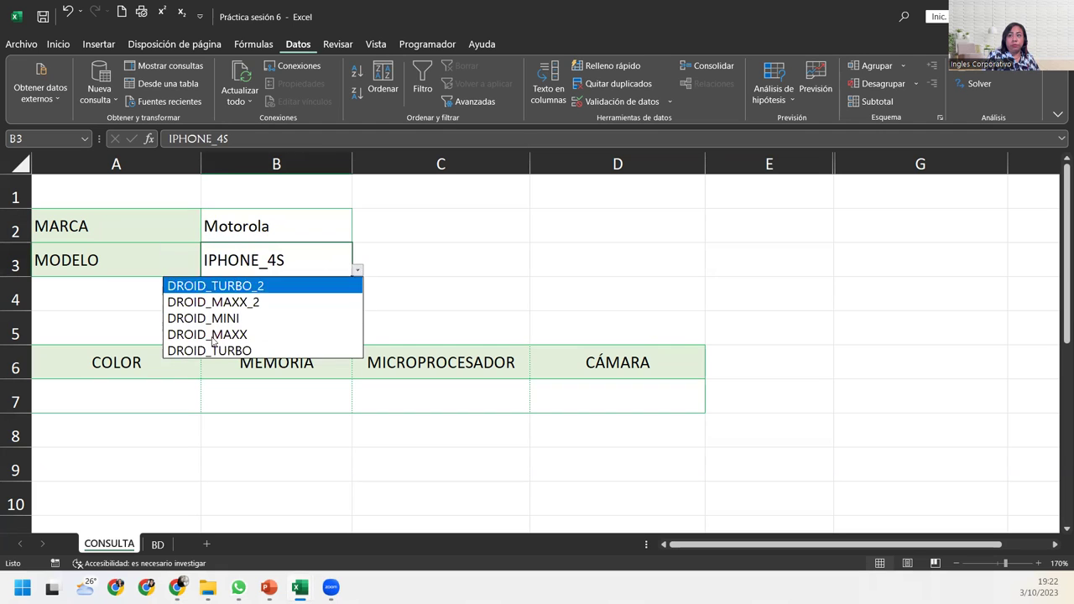
click(238, 306)
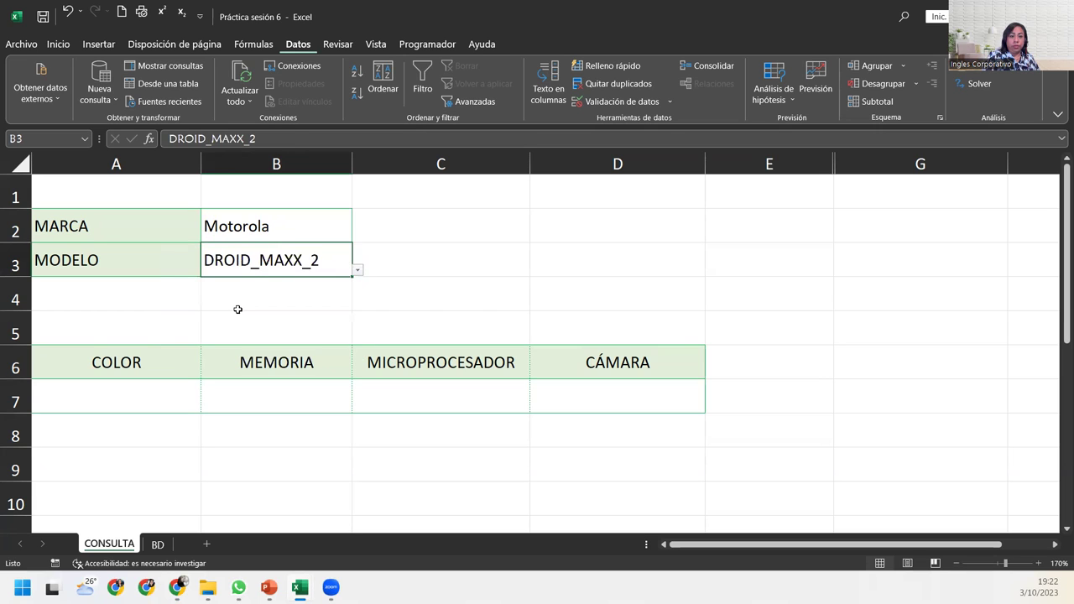
Check the empty result cells A7, B7 and C7 under COLOR, MEMORIA and MICROPROCESADOR.
click(116, 391)
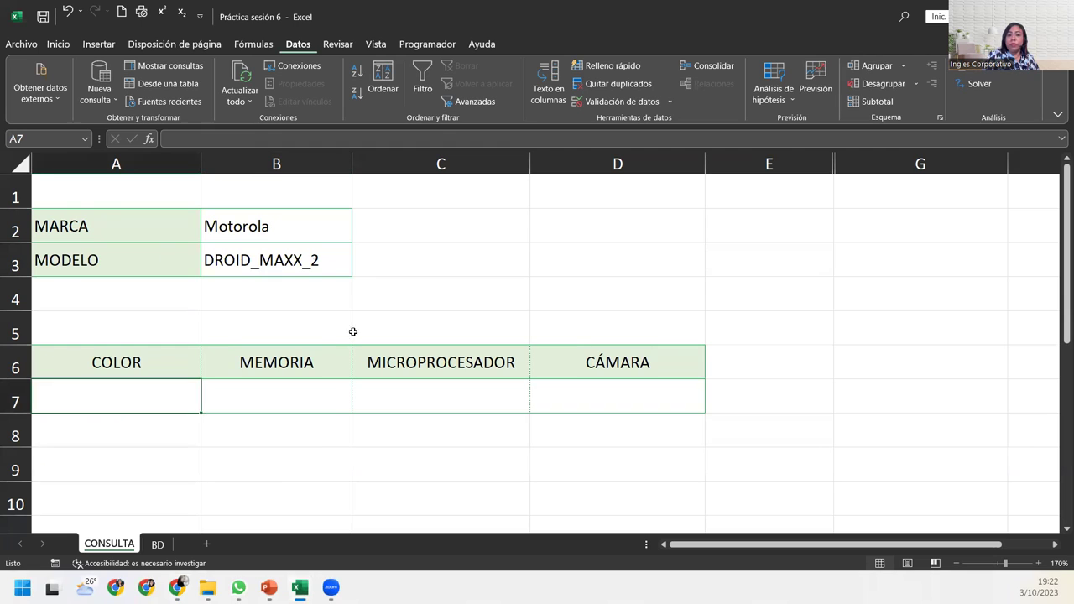
click(277, 261)
click(275, 228)
click(282, 256)
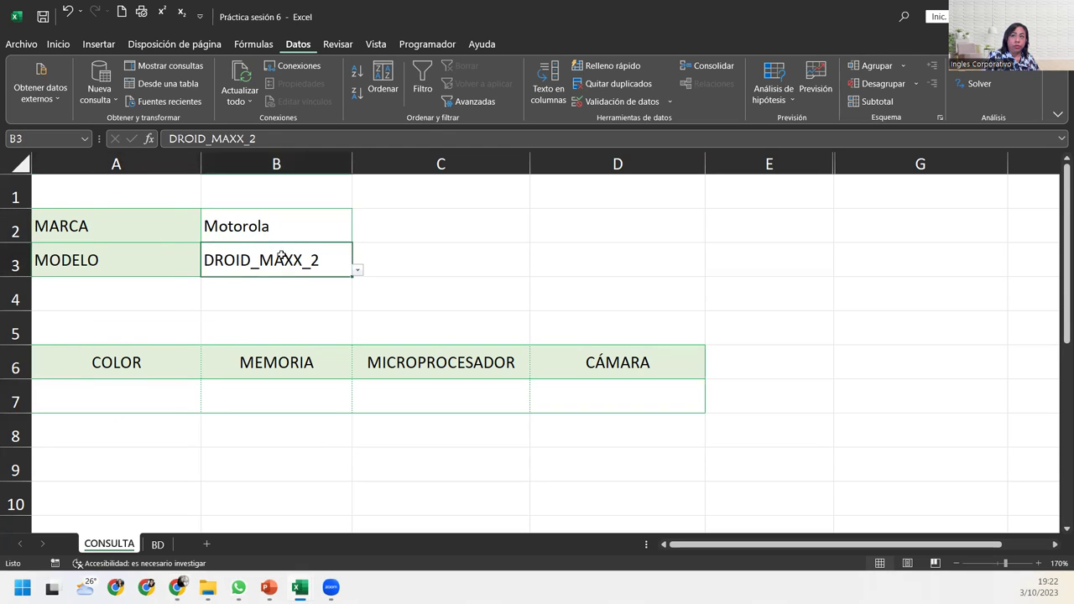
click(119, 388)
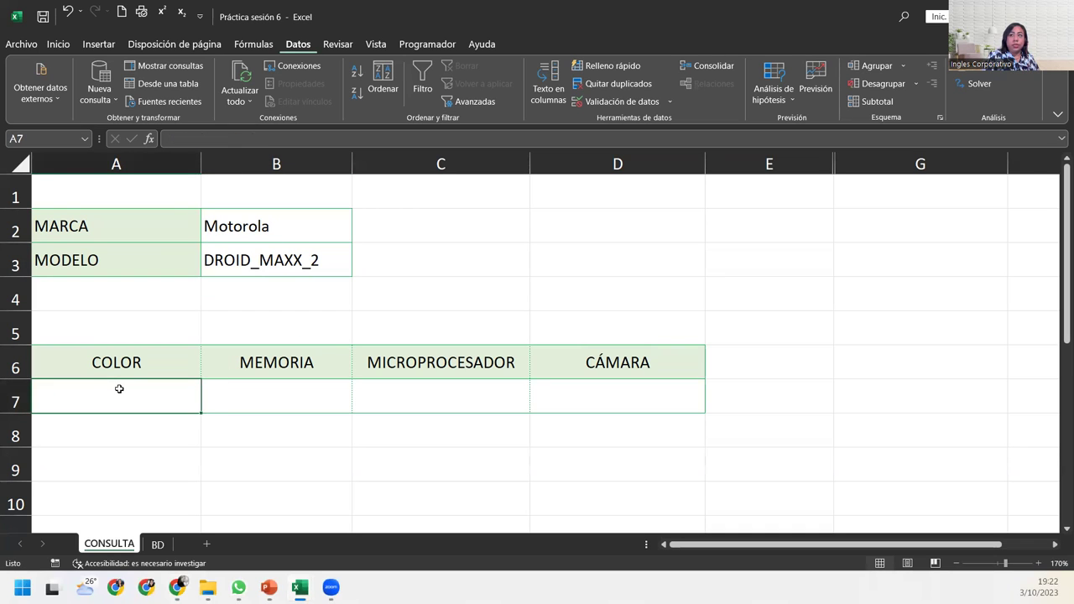
click(257, 385)
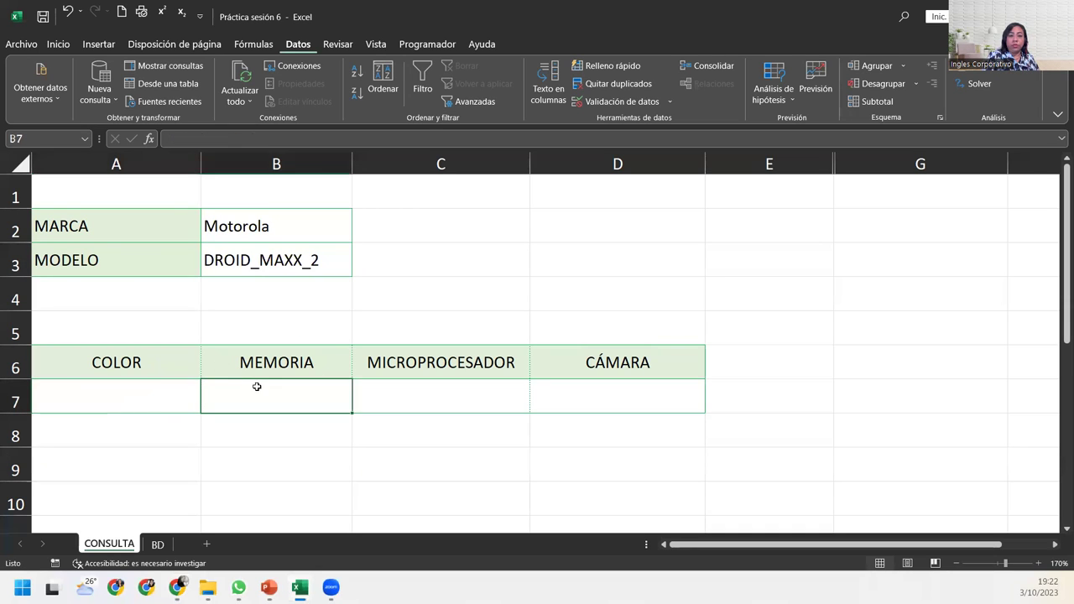
click(500, 385)
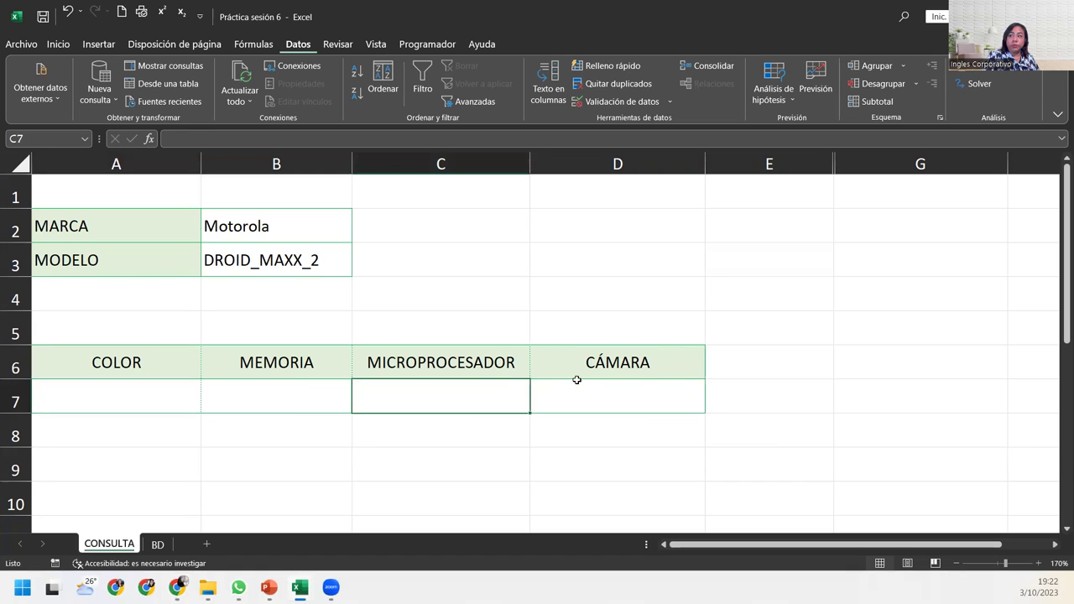
click(158, 544)
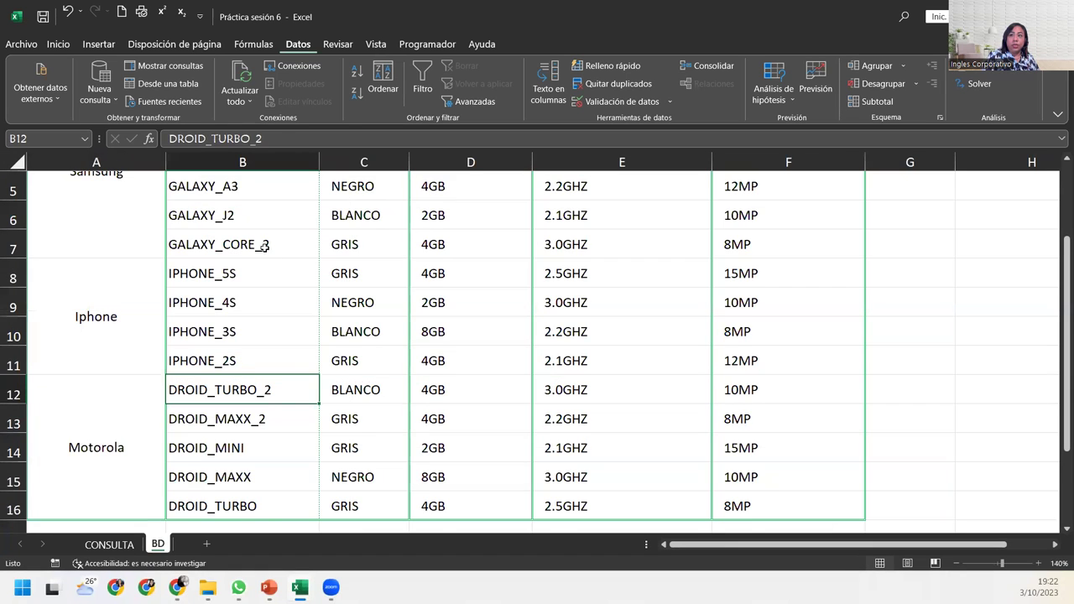
scroll(263, 245, up, 2)
click(228, 217)
click(395, 233)
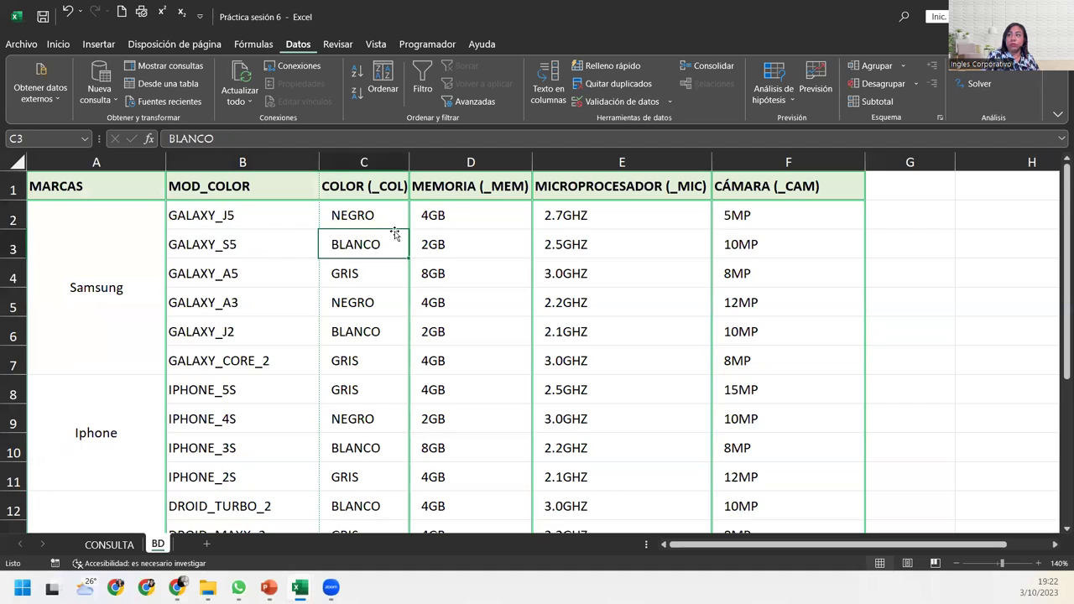
click(620, 222)
click(736, 220)
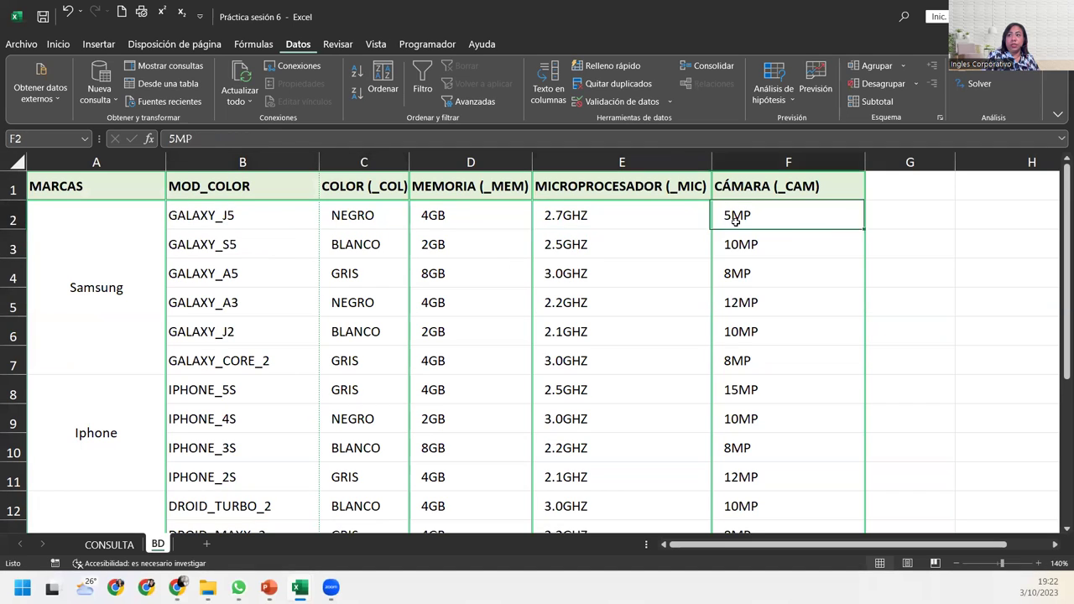
click(392, 216)
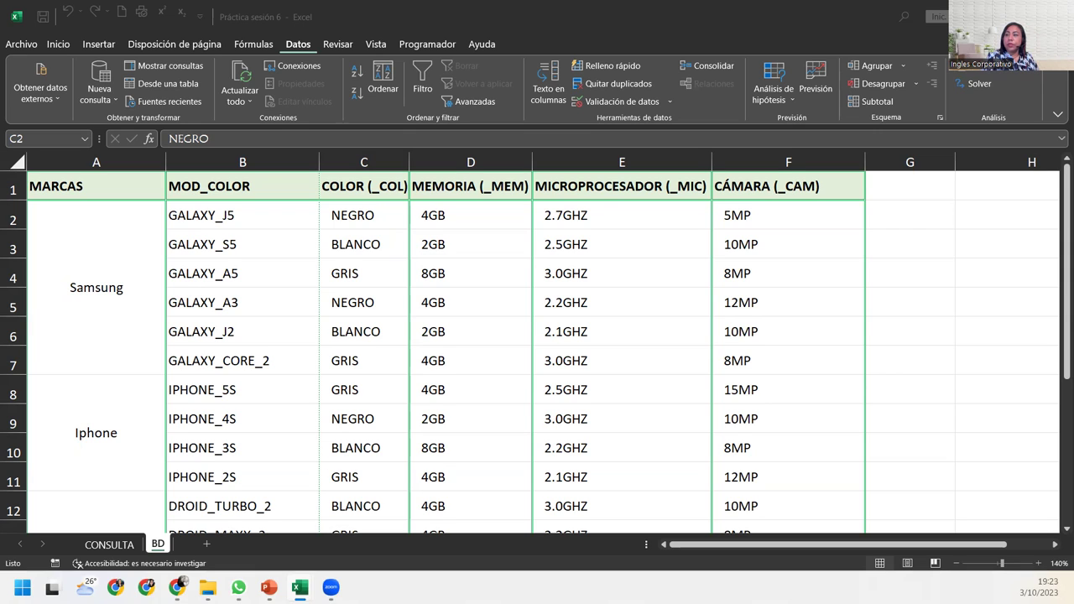
click(333, 205)
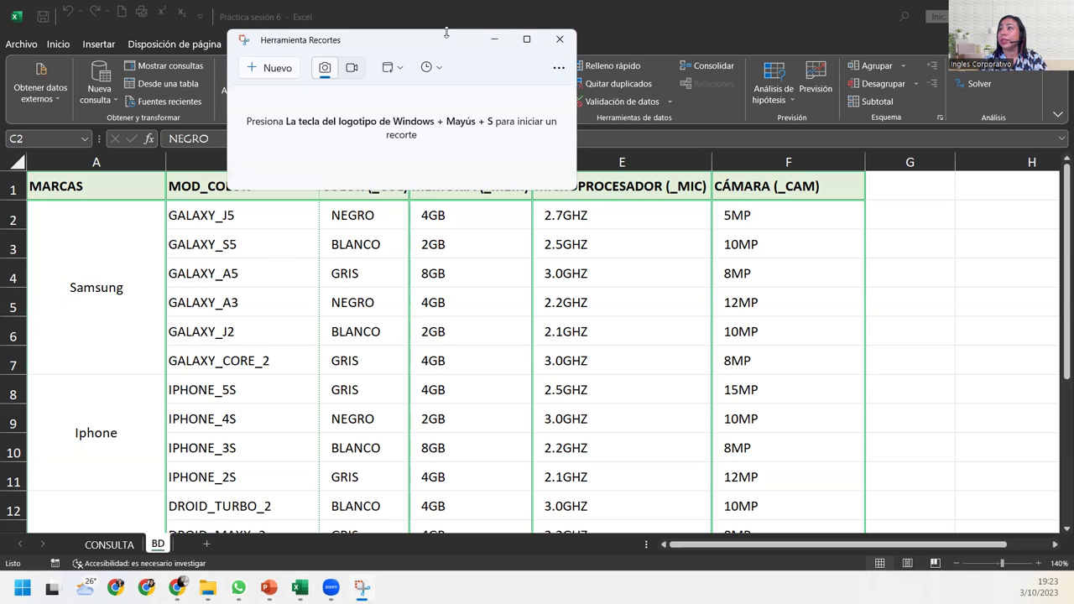
key(super+shift+s)
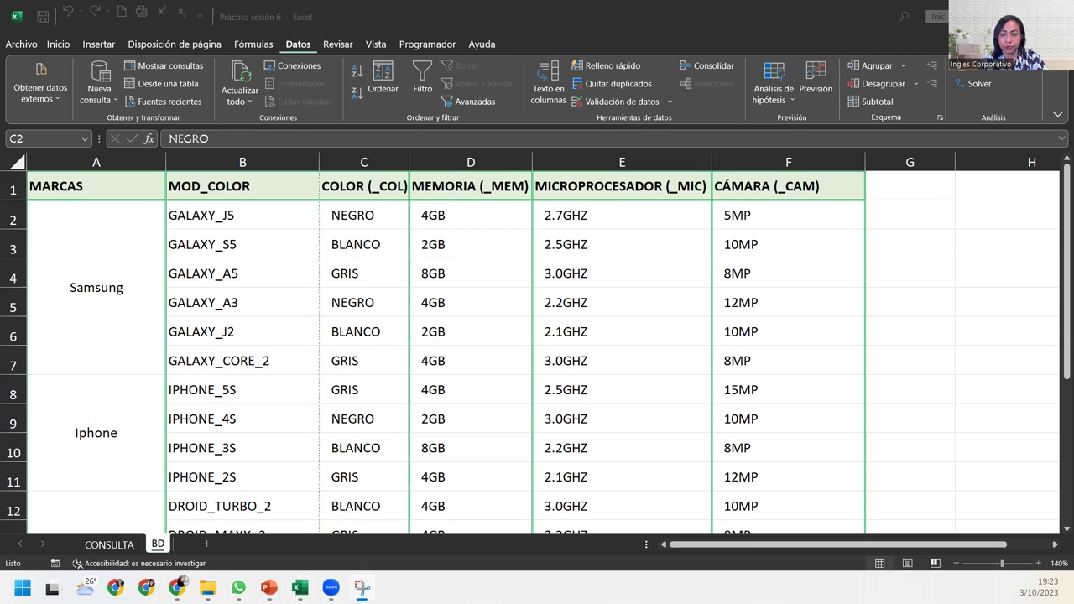
key(super+shift+s)
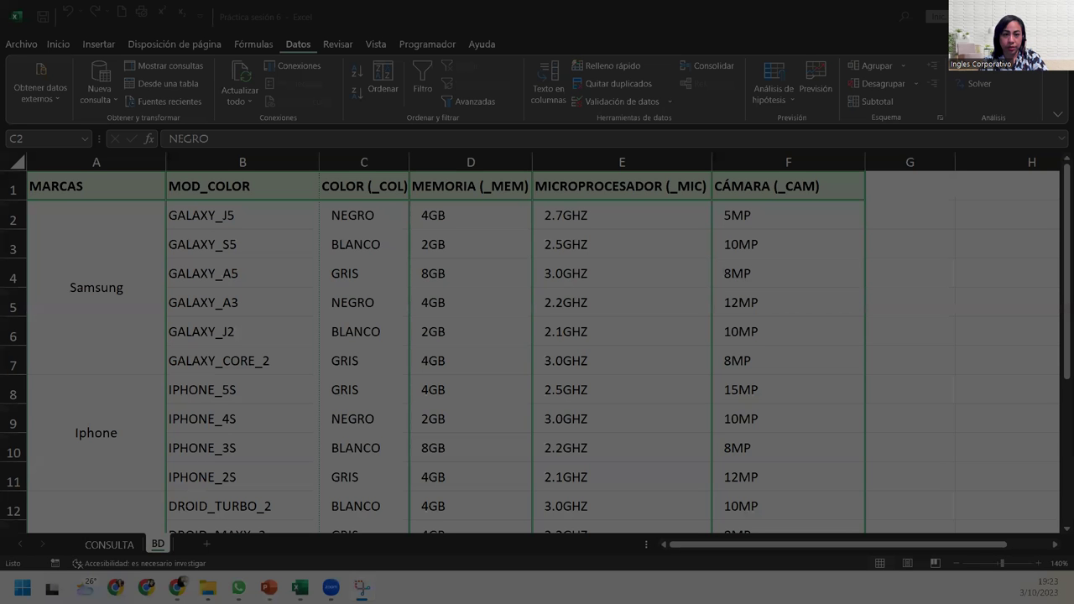
key(Escape)
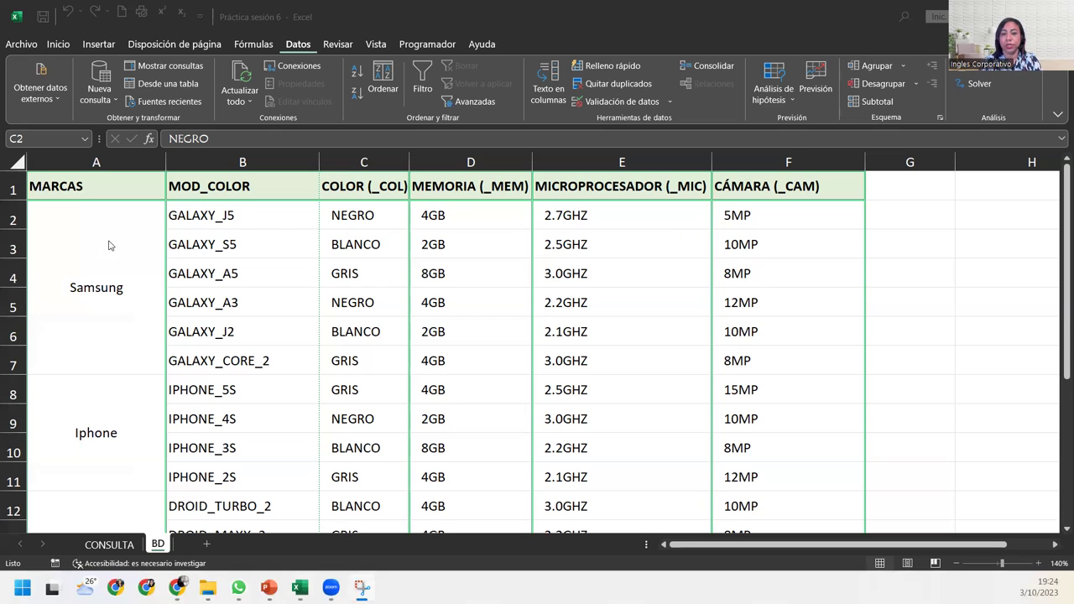
click(329, 215)
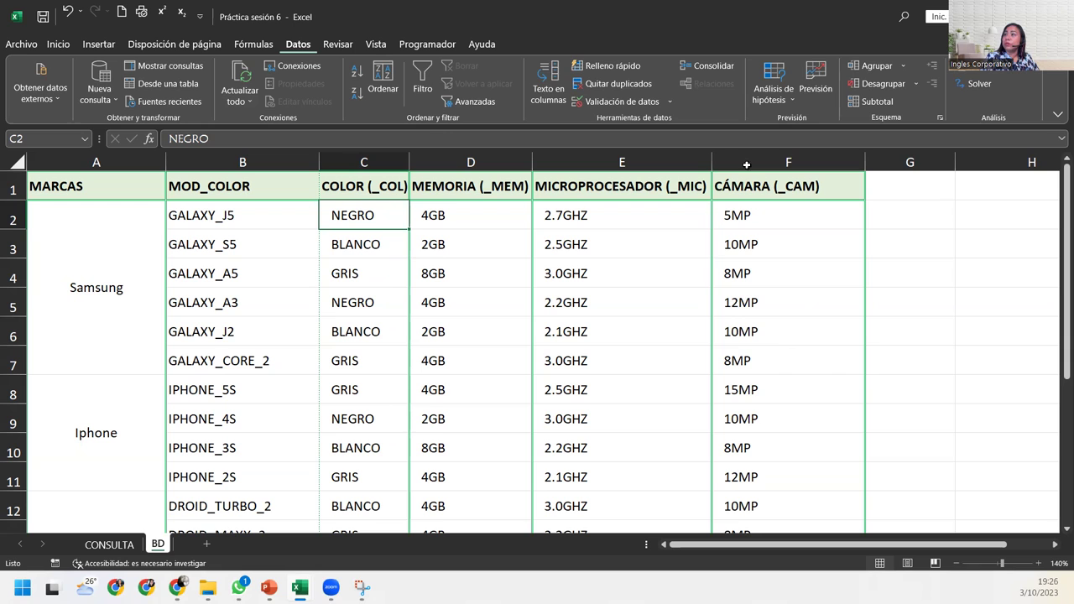
click(214, 43)
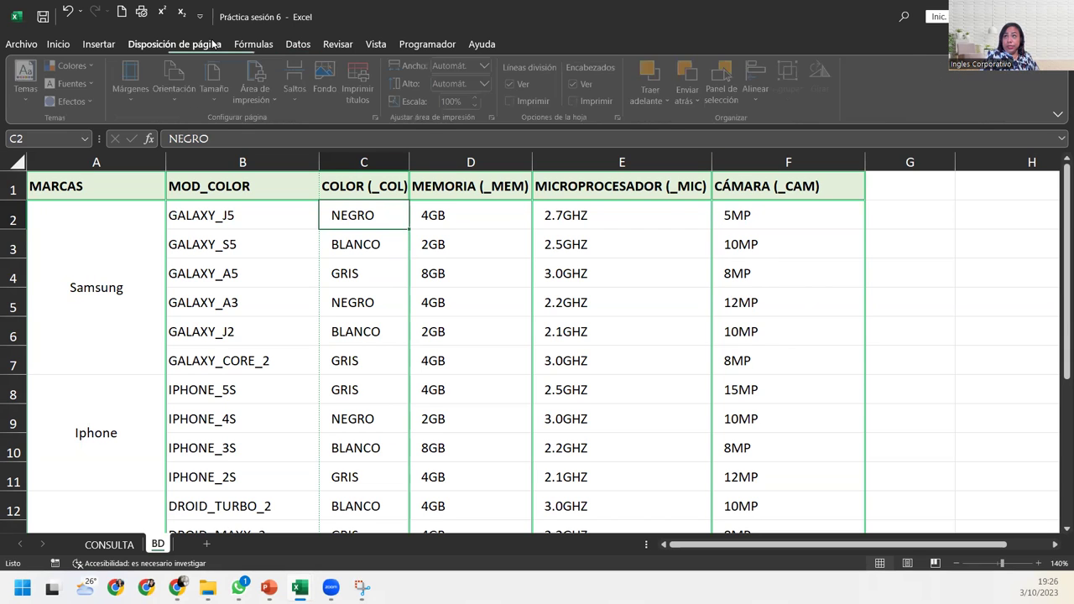
Start defining a name for BD cell C2 and enter GALAXY_J5_COL.
click(254, 52)
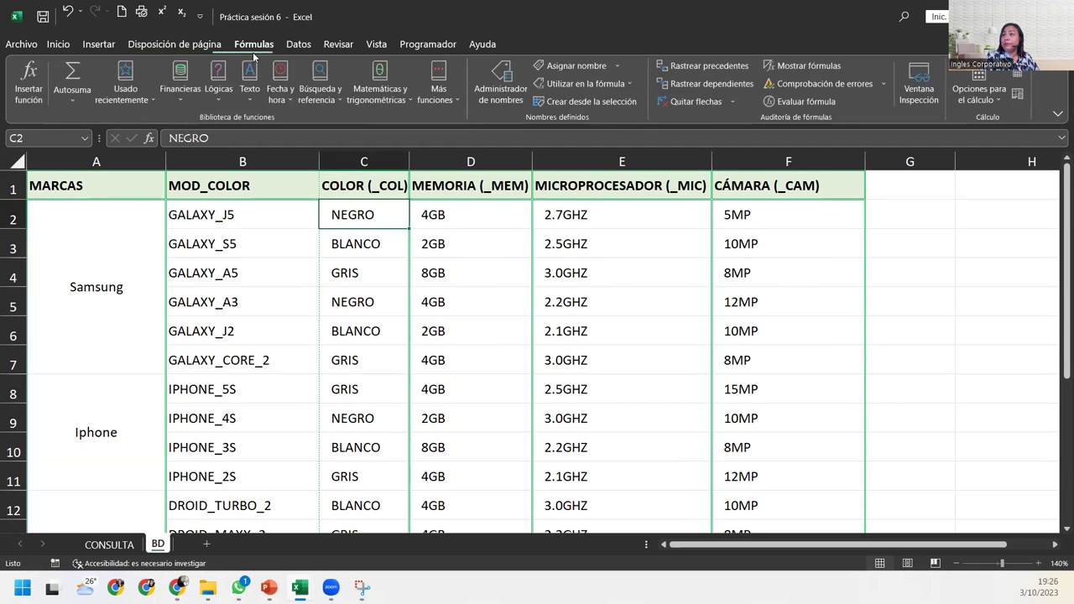
click(587, 71)
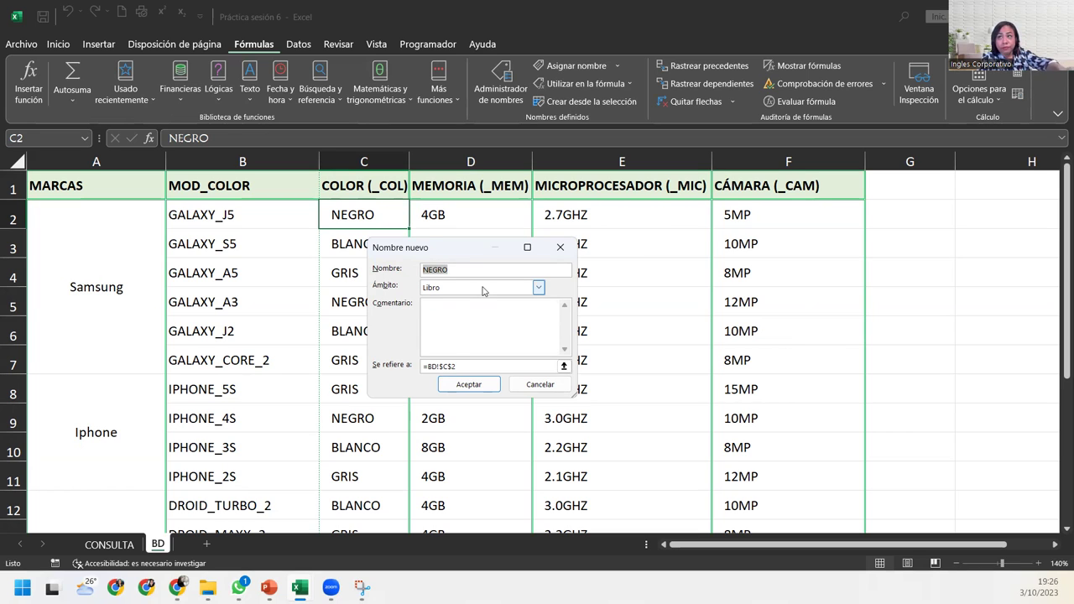
text(GALAXY)
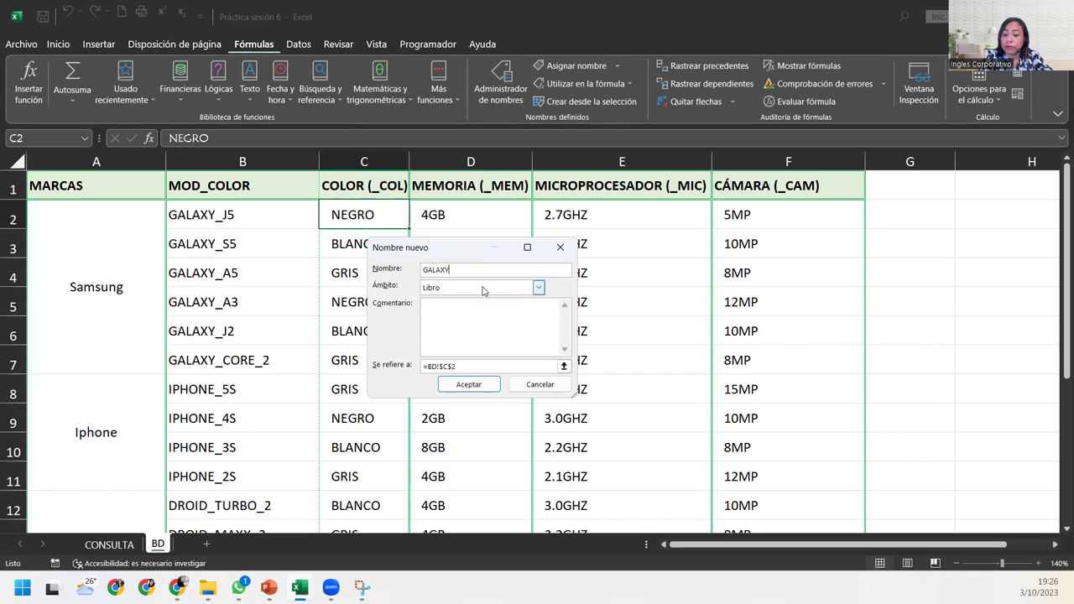
text(_)
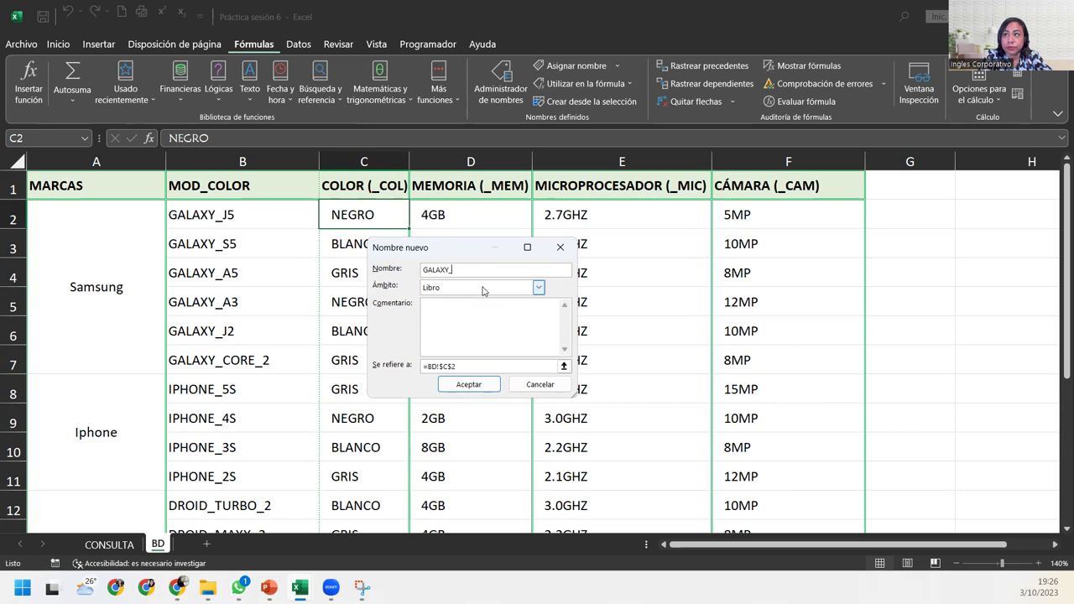
text(J5)
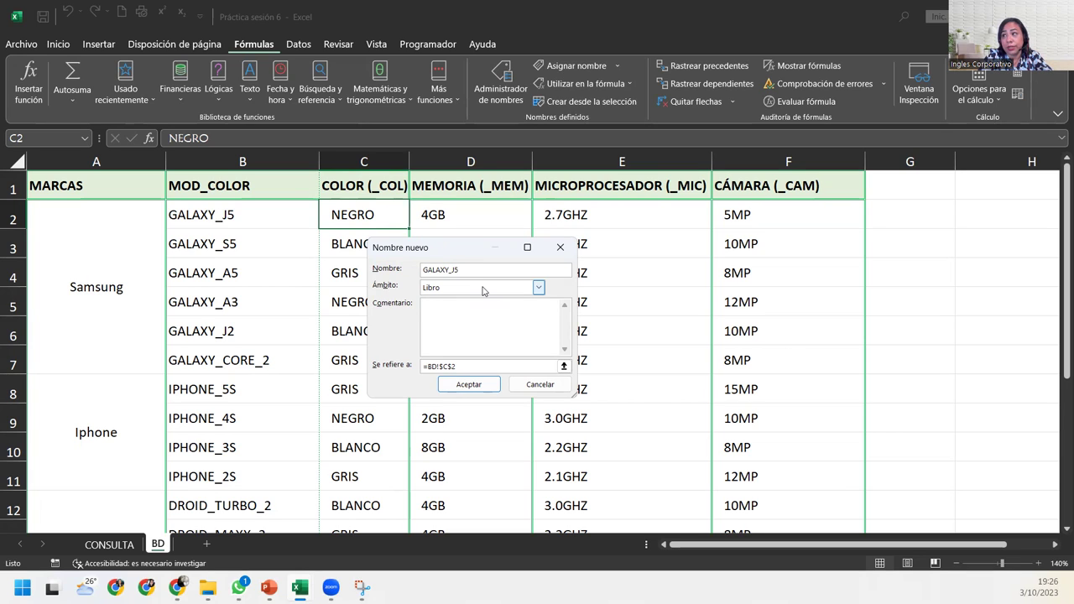
text(_)
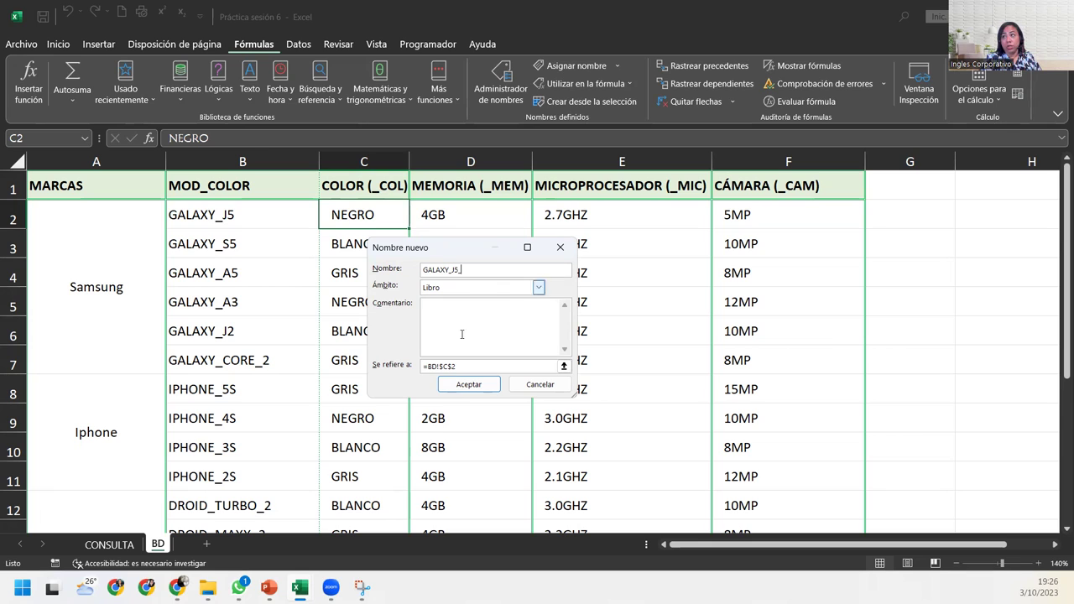
text(COL)
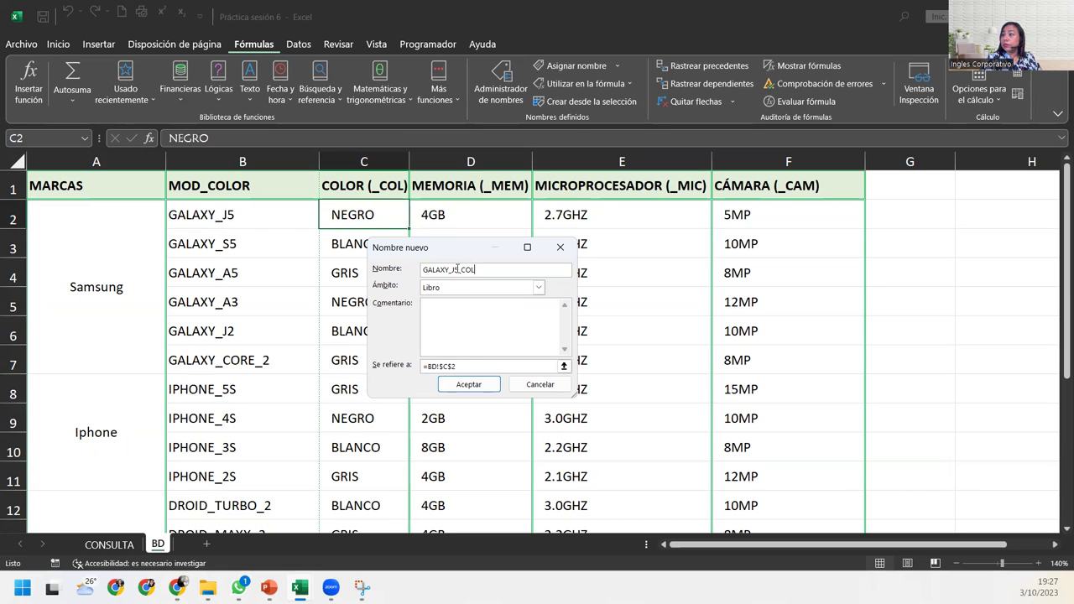
Copy 'GALAXY_J5' from the name for reuse, confirm GALAXY_J5_COL, then select D2.
drag(442, 270, 422, 270)
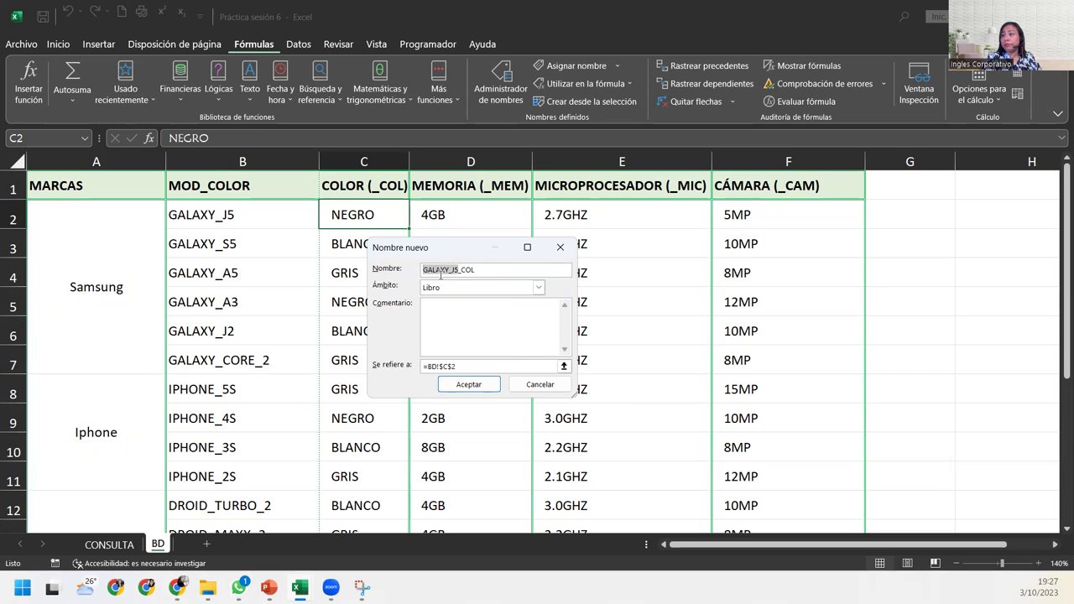
right_click(442, 270)
click(464, 293)
click(485, 272)
click(467, 367)
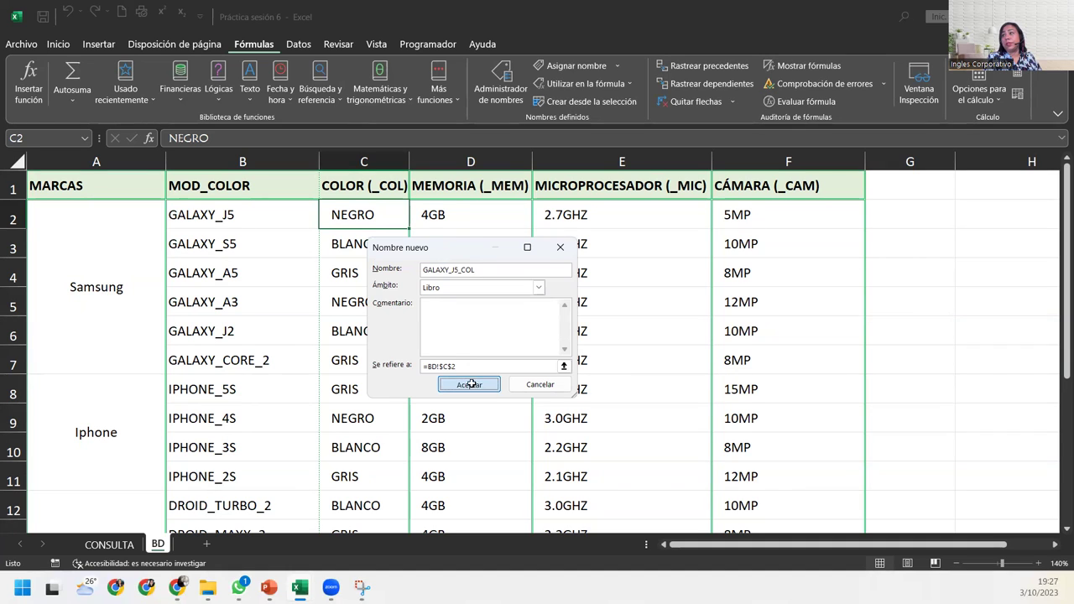
click(469, 384)
click(447, 222)
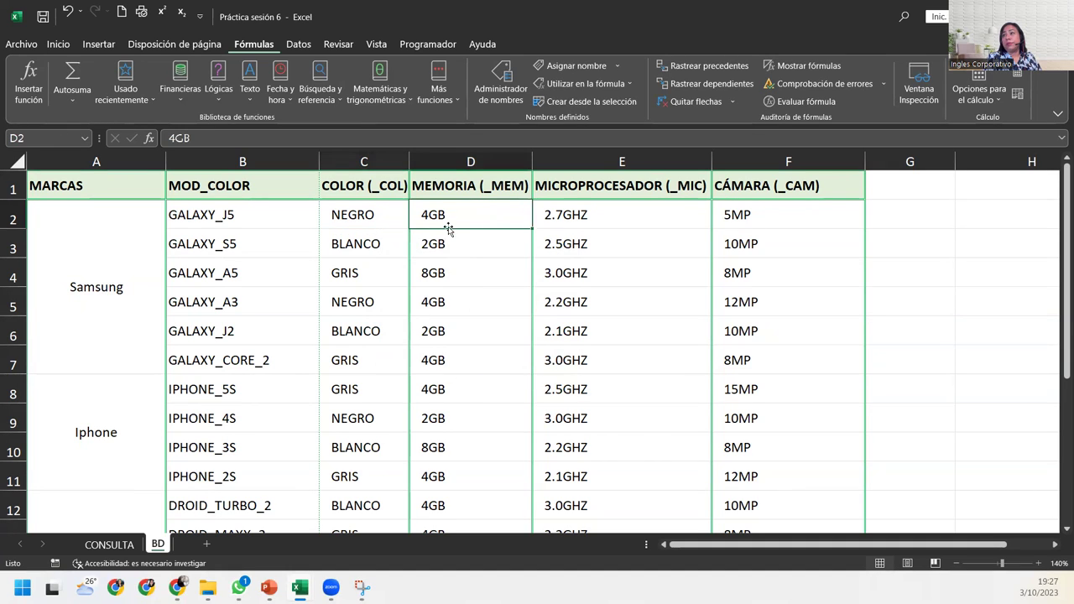
Begin naming memory cell D2 by pasting GALAXY_J5 and adding _MEM.
click(575, 65)
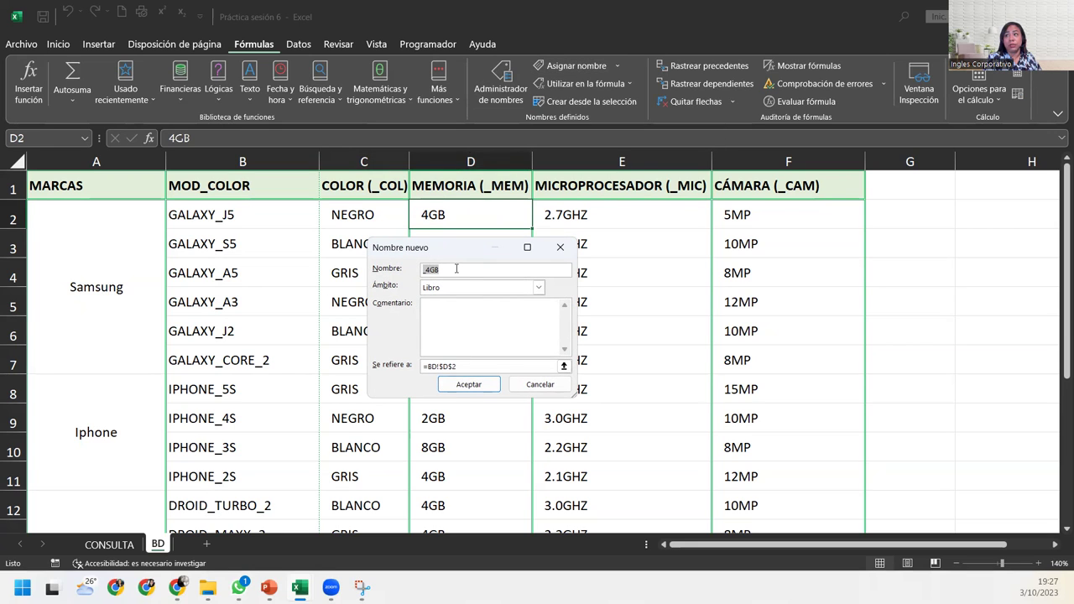
right_click(456, 269)
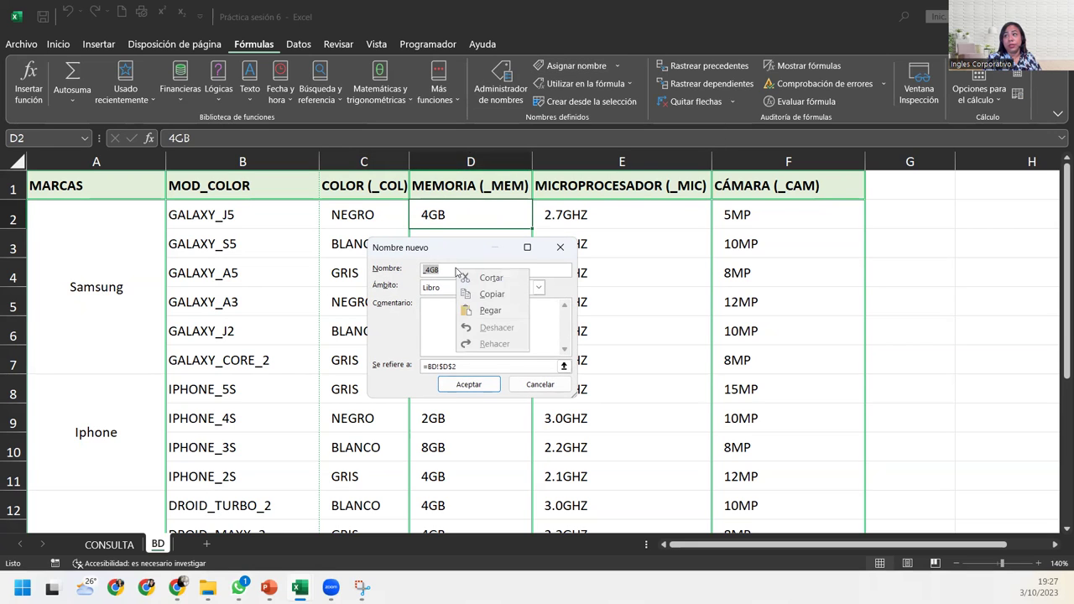
click(491, 307)
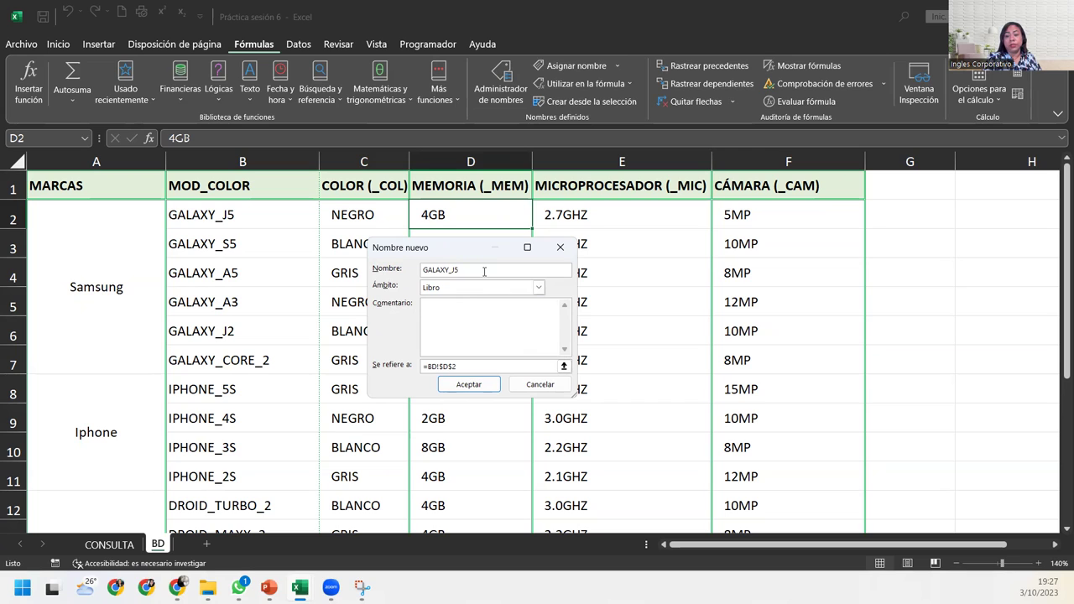
text(_)
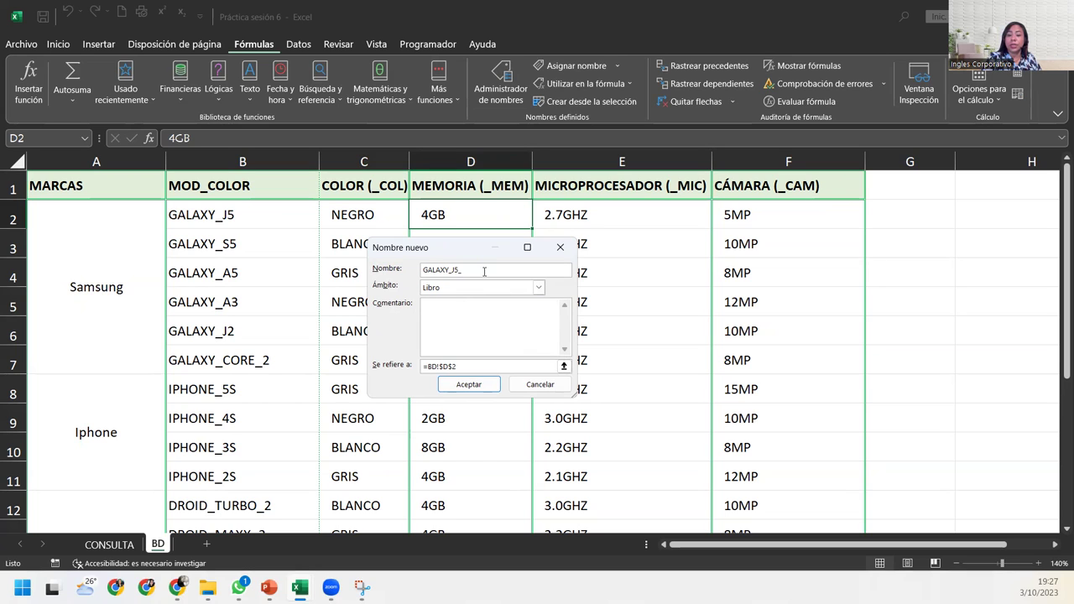
text(MEM)
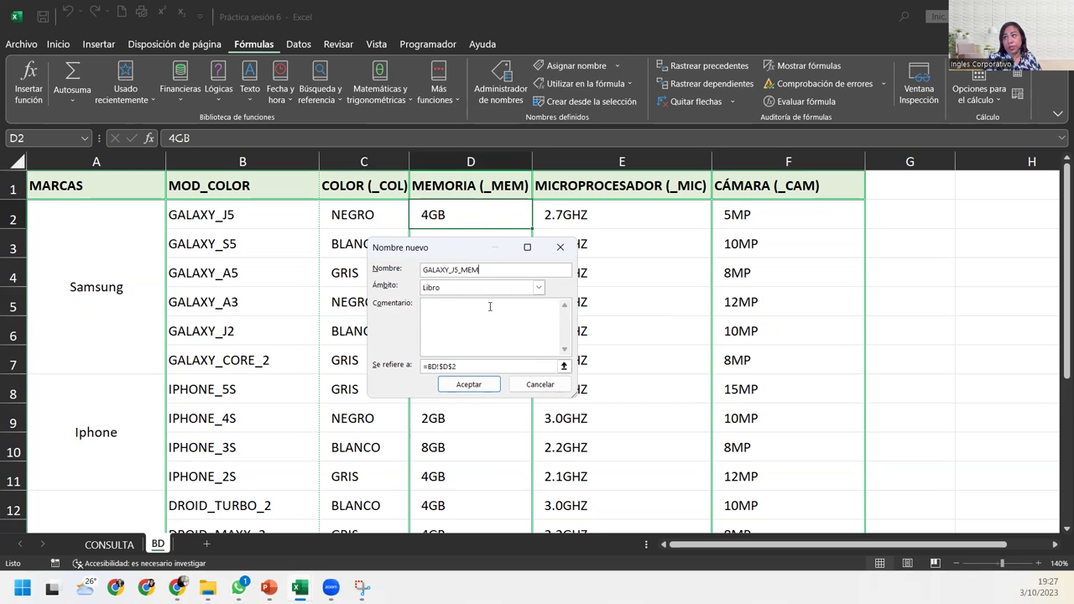
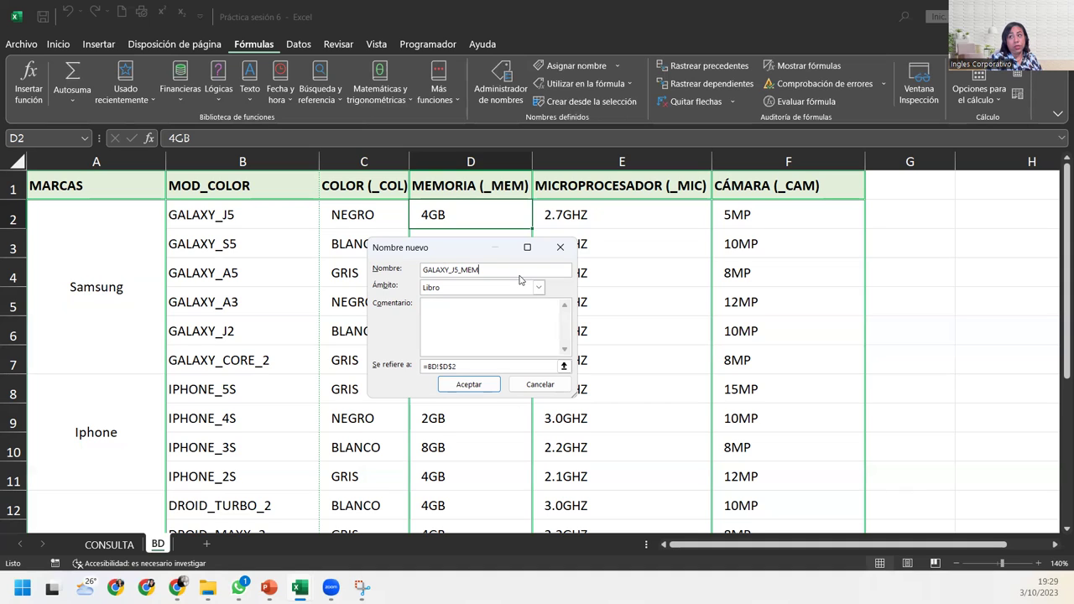
Confirm GALAXY_J5_MEM, then name processor cell E2 (2.7GHZ) GALAXY_J5_MIC.
click(467, 384)
click(636, 218)
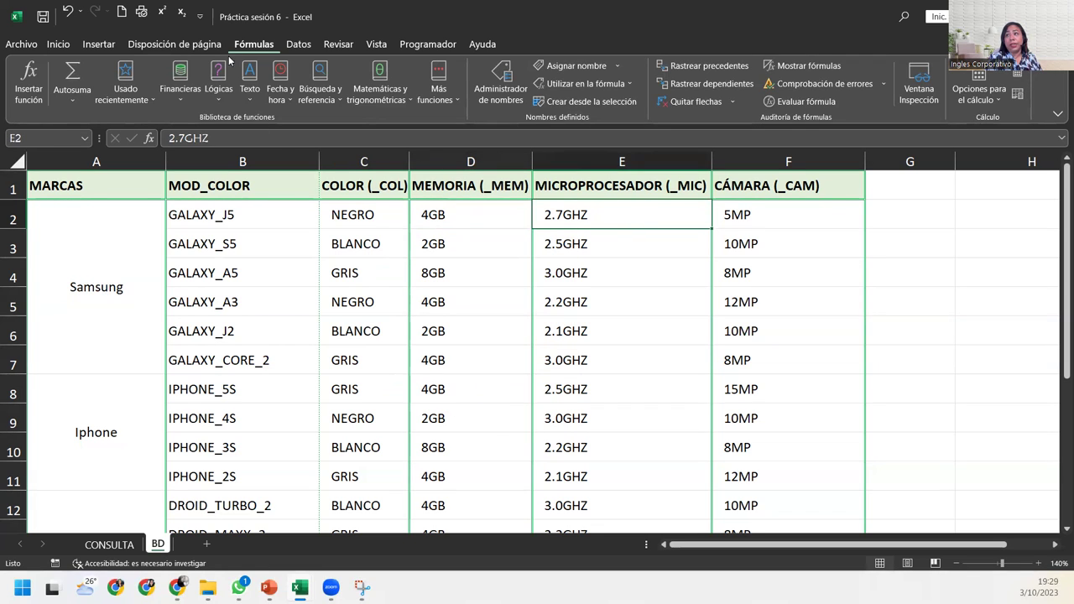
click(591, 66)
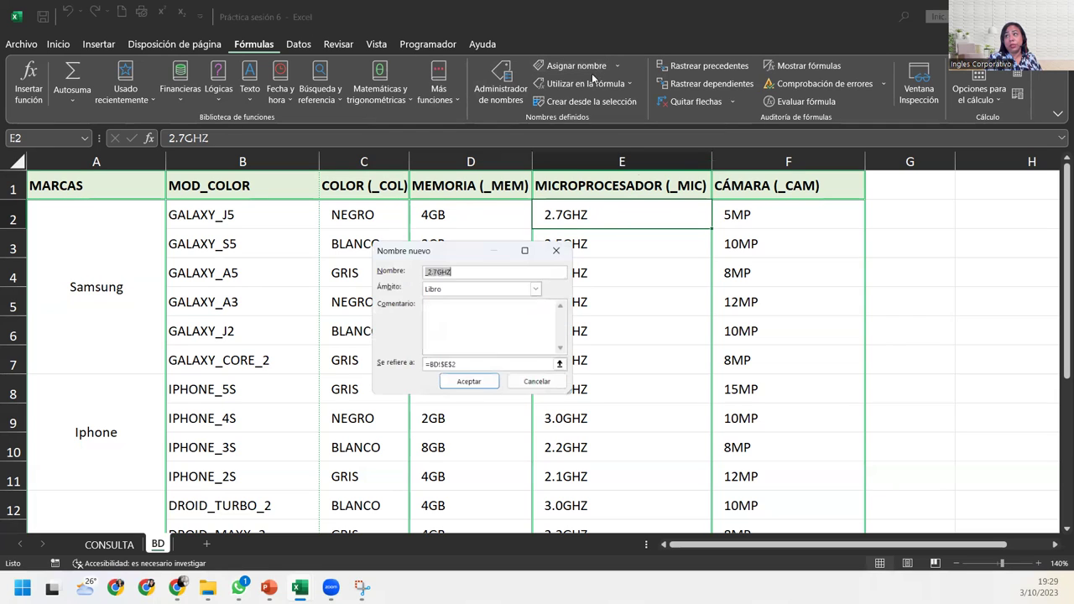
click(468, 268)
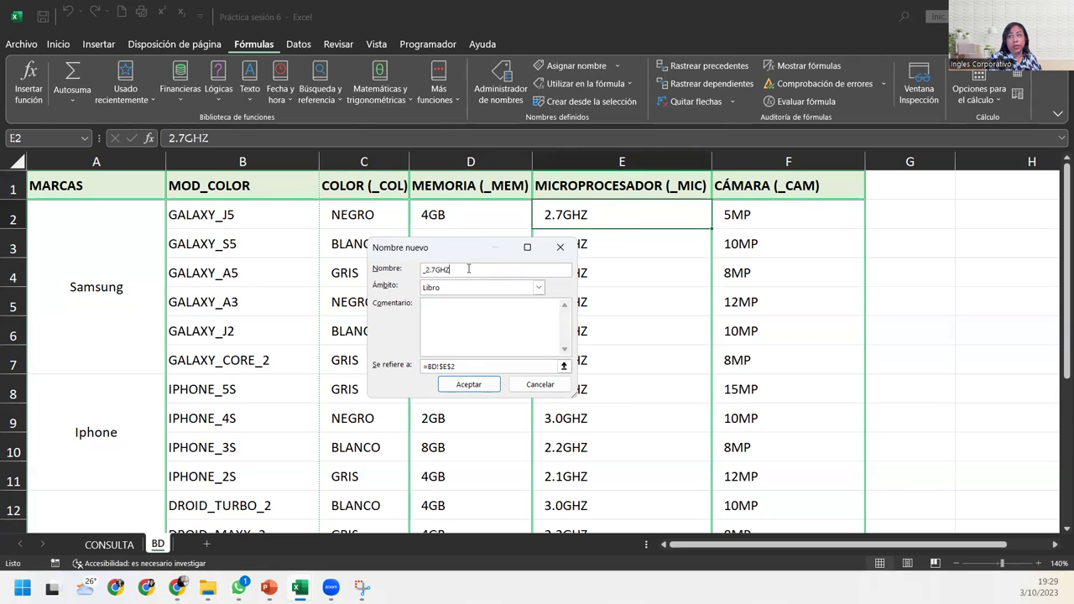
double_click(468, 269)
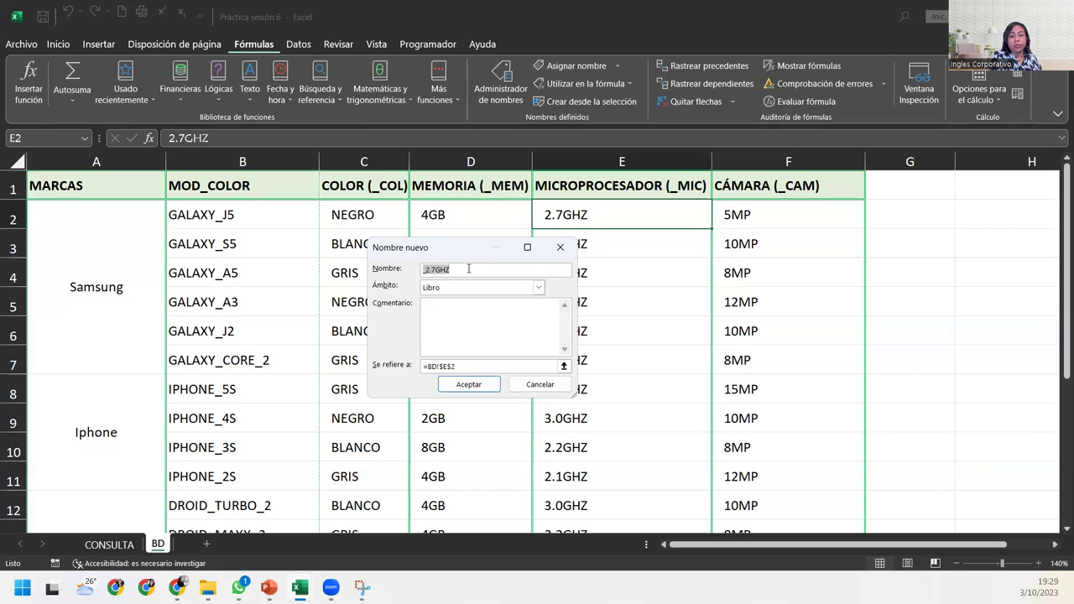
text(GALAXY_J5)
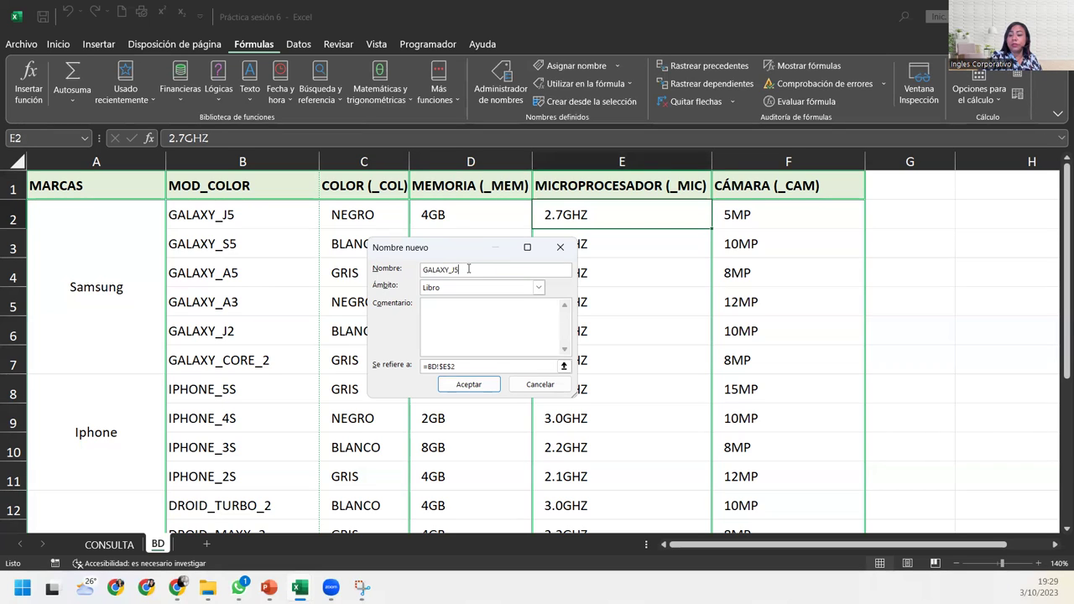
text(_MIC)
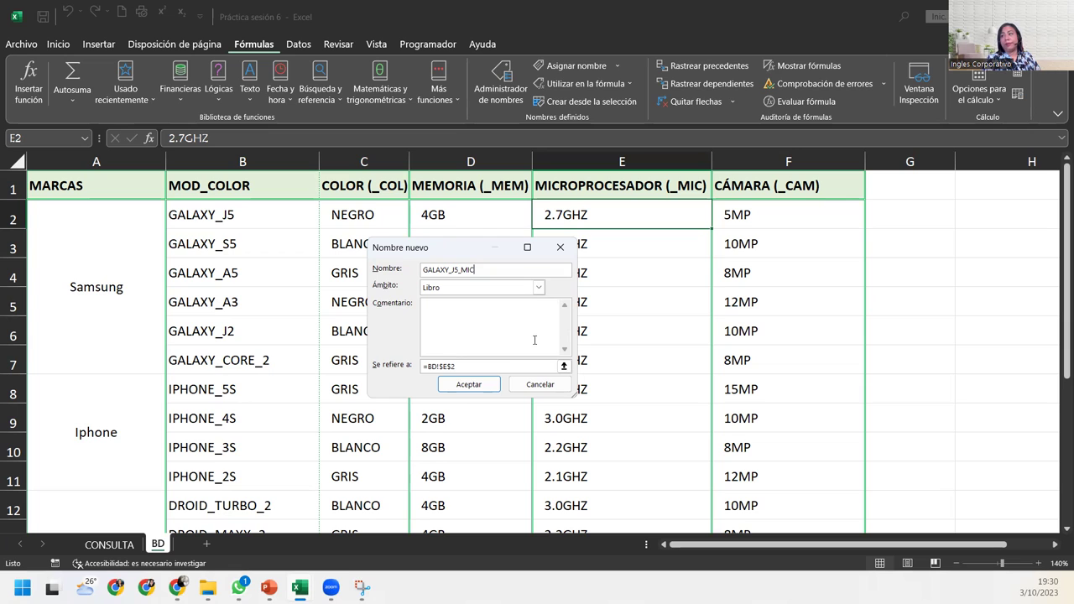
click(478, 386)
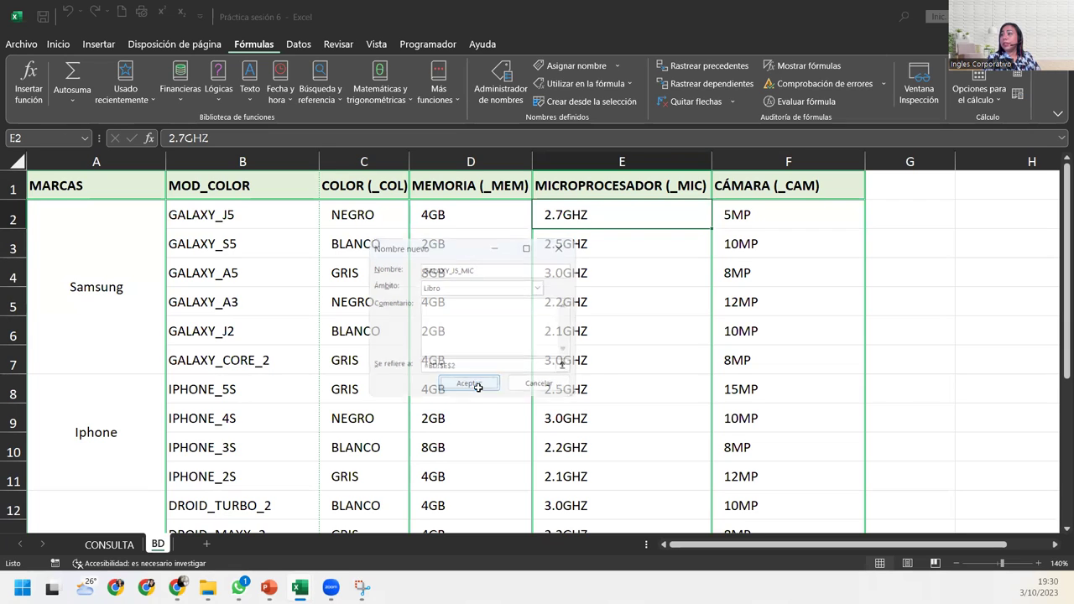
Name the camera cell F2 (5MP) GALAXY_J5_CAM.
click(782, 212)
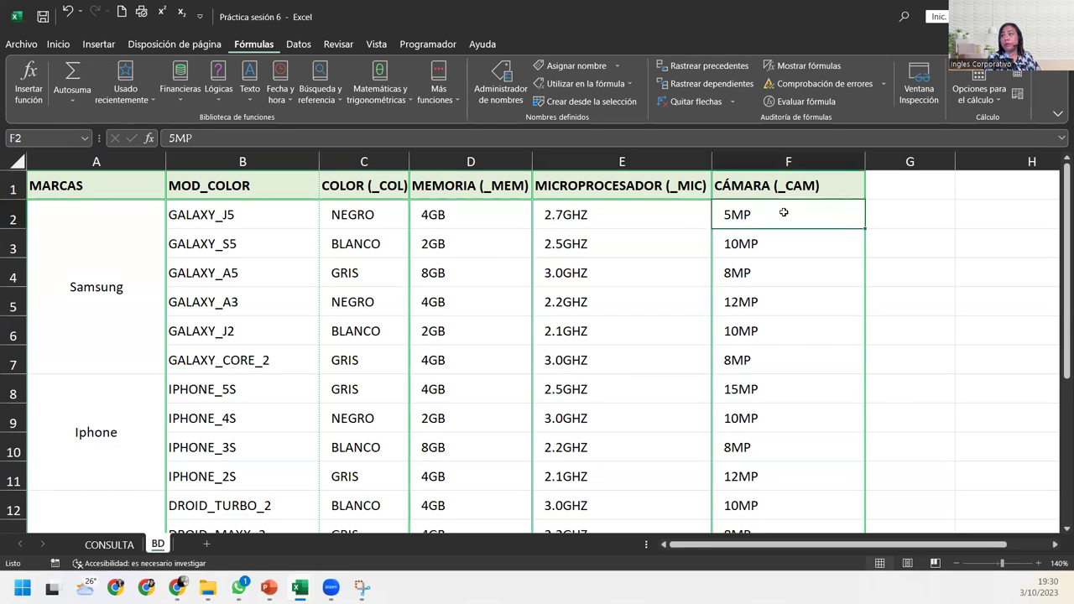
click(570, 65)
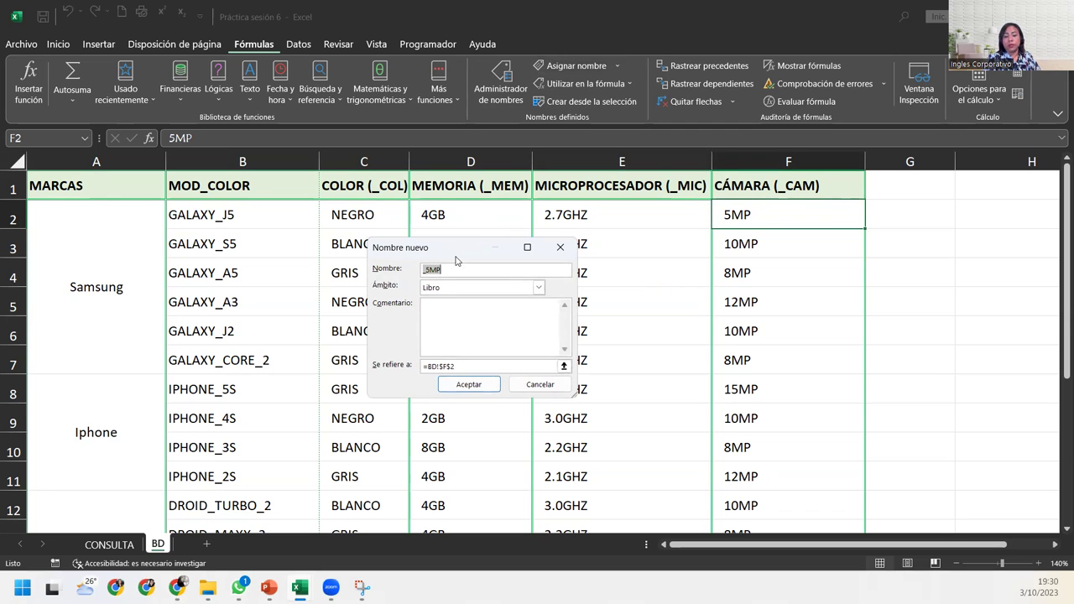
text(GALAXY_J5)
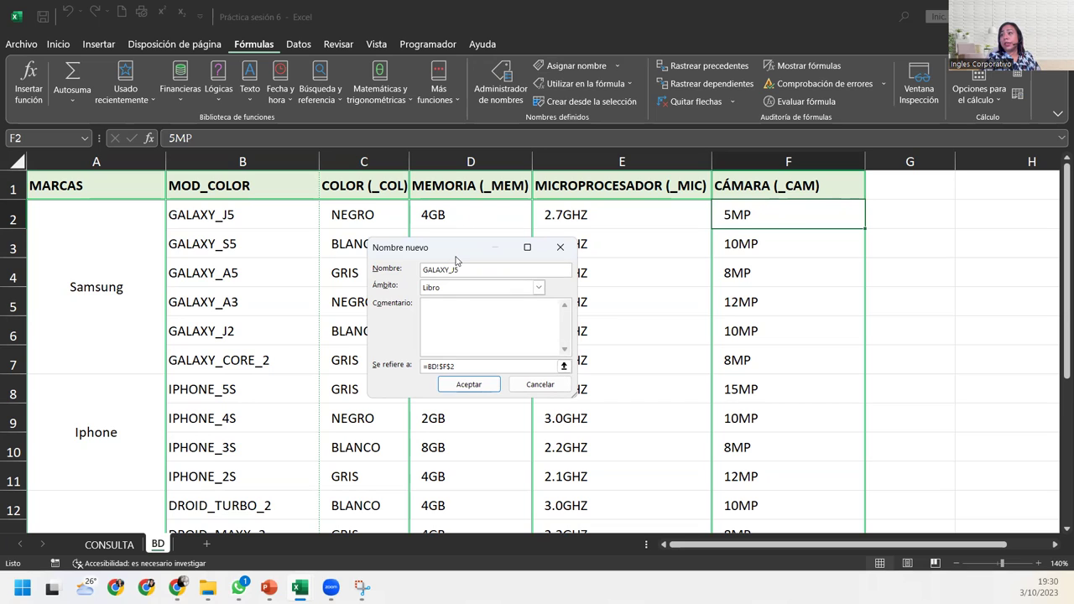
text(_)
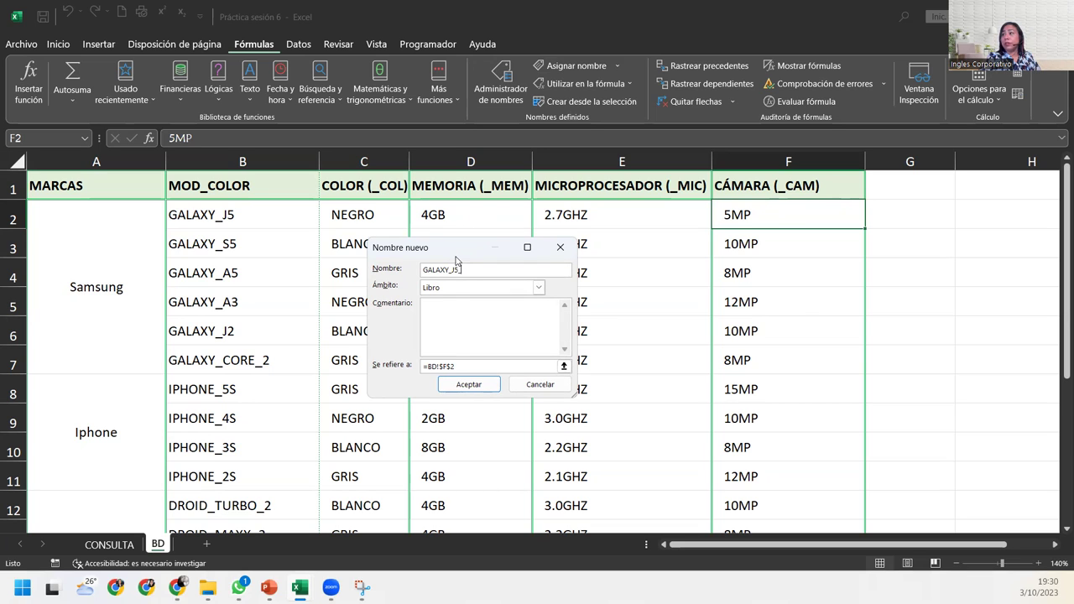
text(CAM)
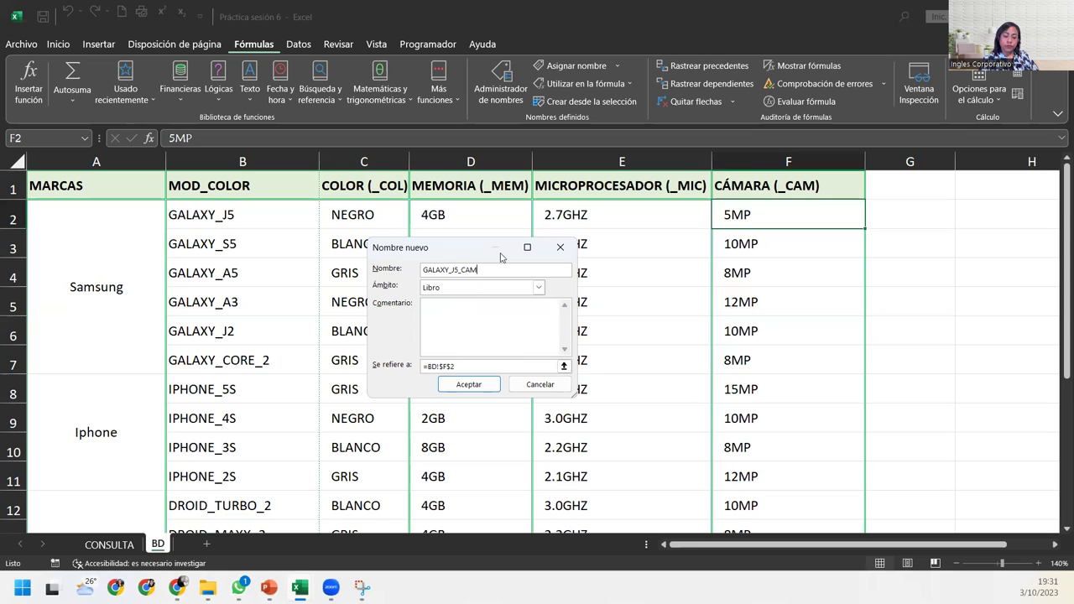
click(469, 384)
click(339, 237)
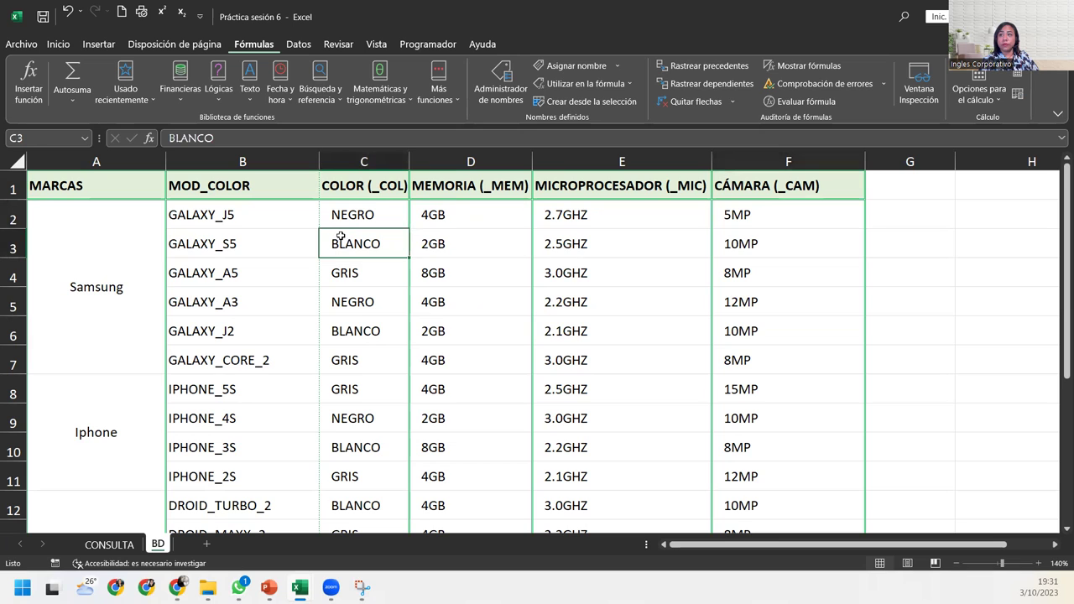
Name only the colour cell C3 (BLANCO) GALAXY_S5_COL, dropping the two-cell range.
drag(339, 237, 294, 235)
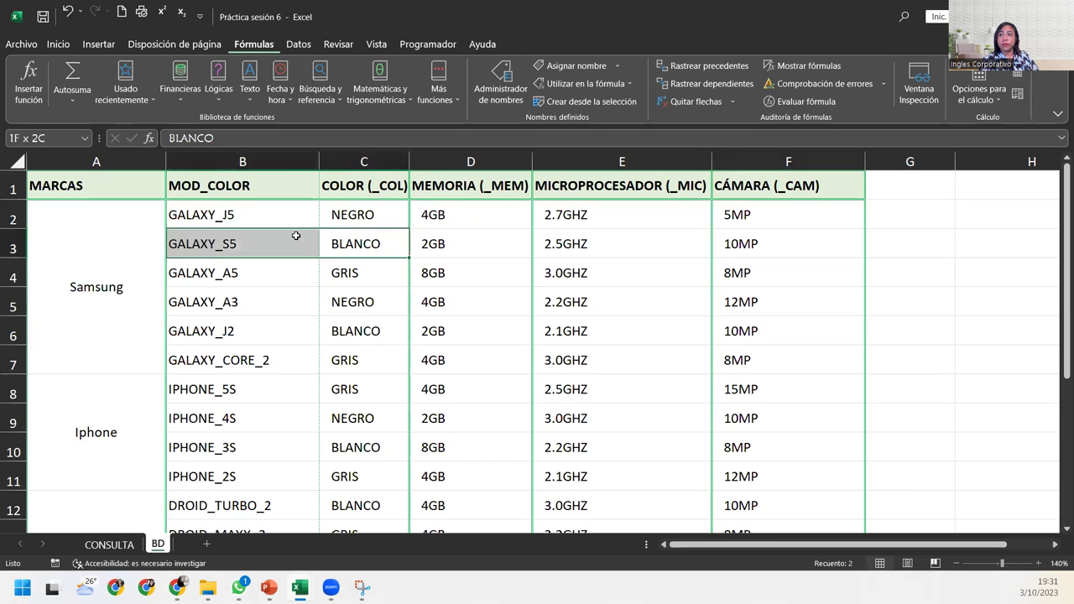
click(570, 66)
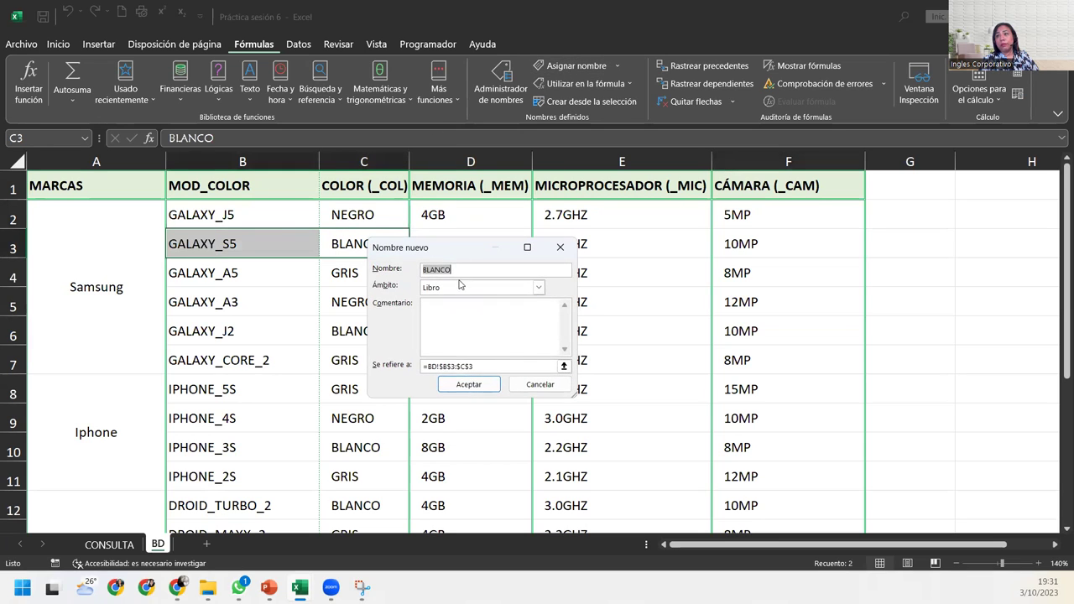
click(559, 247)
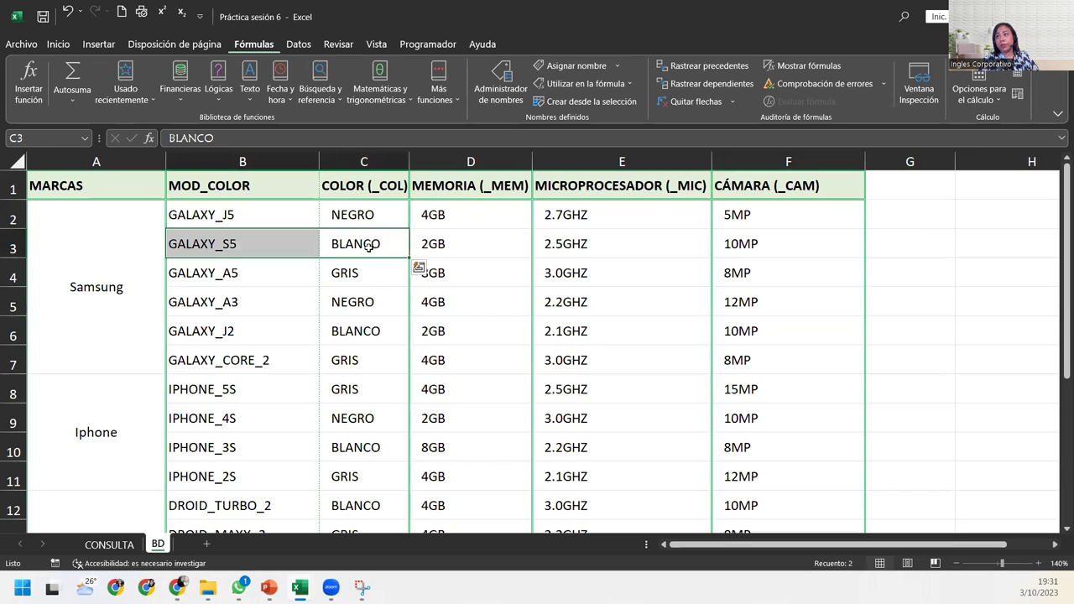
click(369, 245)
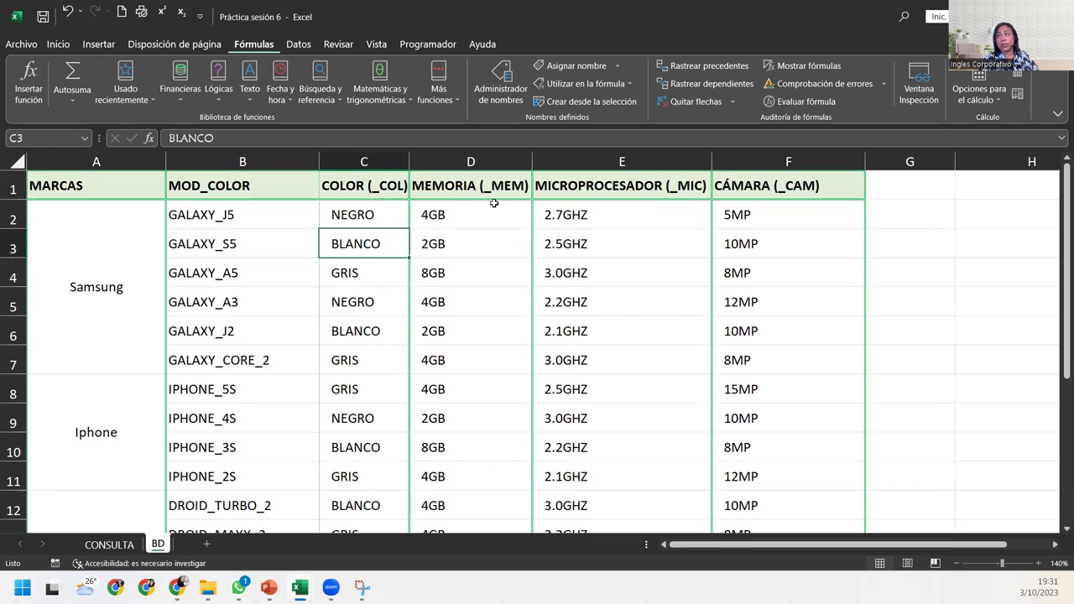
click(577, 65)
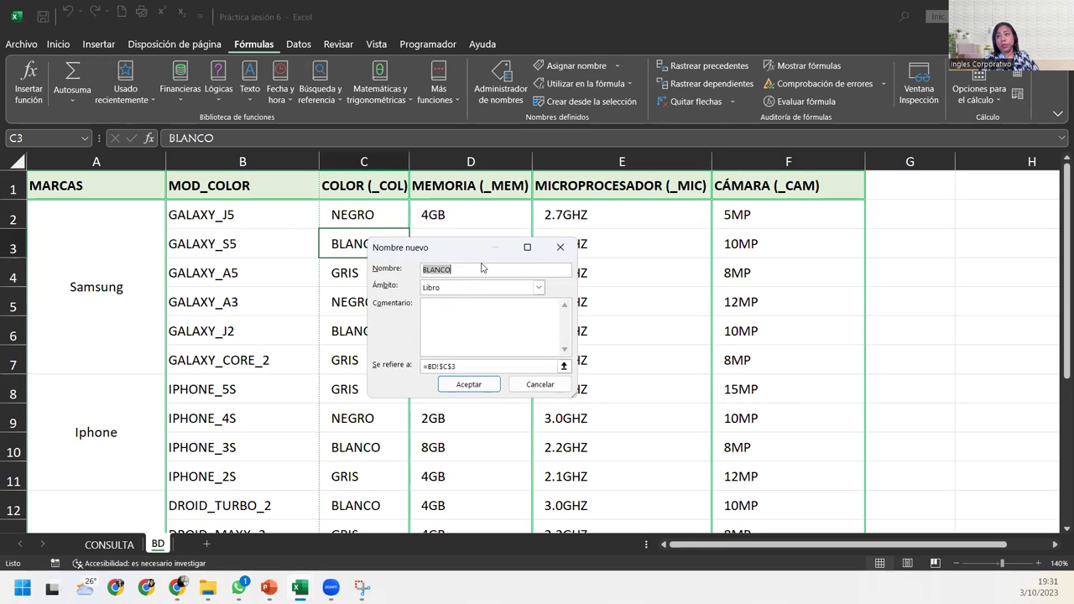
text(GALAXY_S)
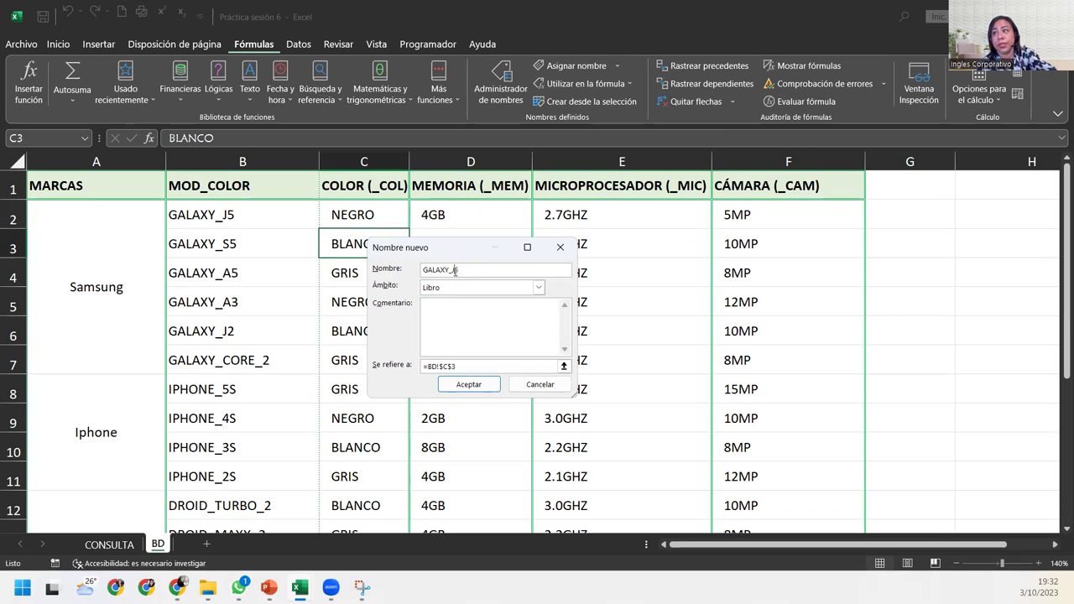
text(5_)
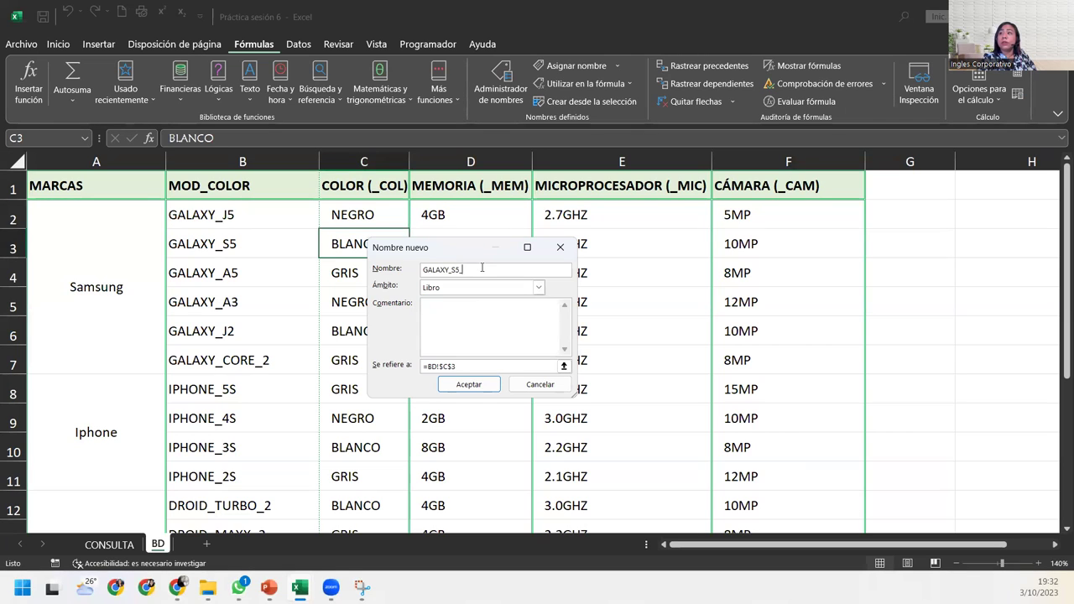
text(COL)
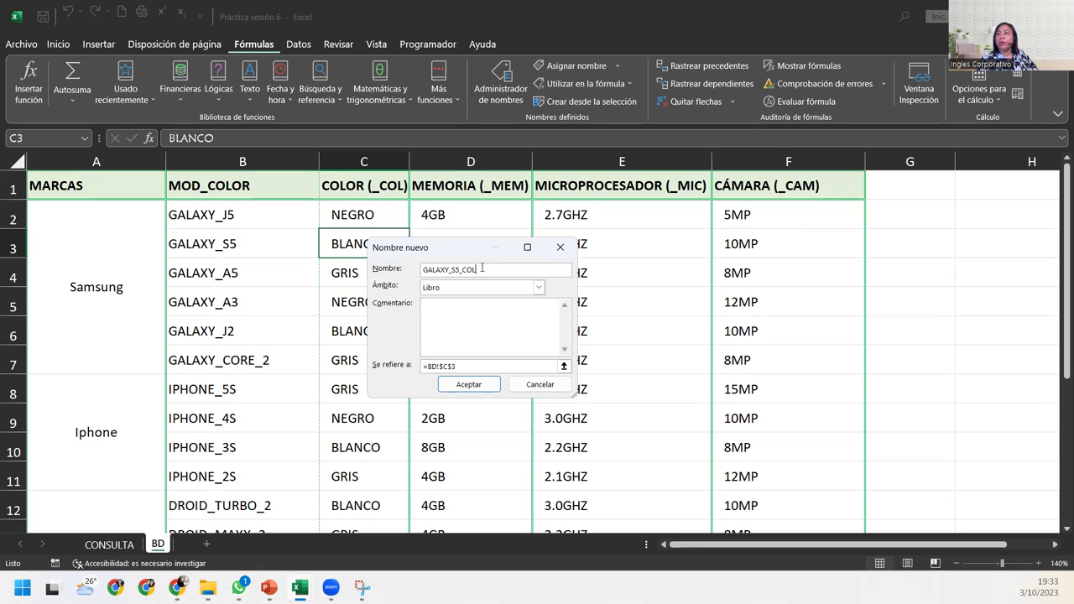
click(468, 384)
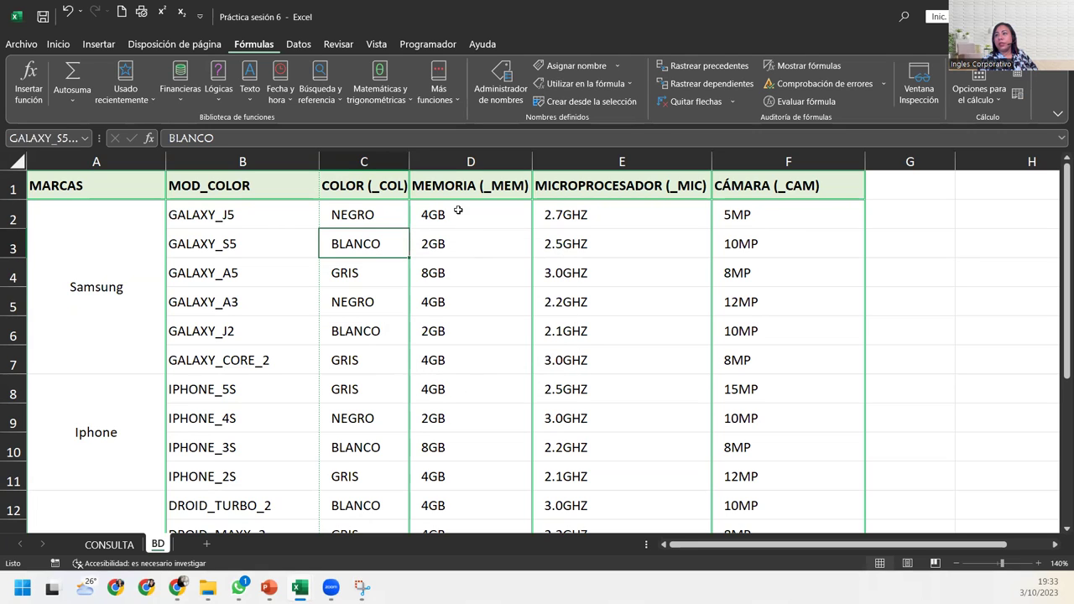
Define the name GALAXY_S5_MEM for memory cell D3 (2GB).
click(452, 242)
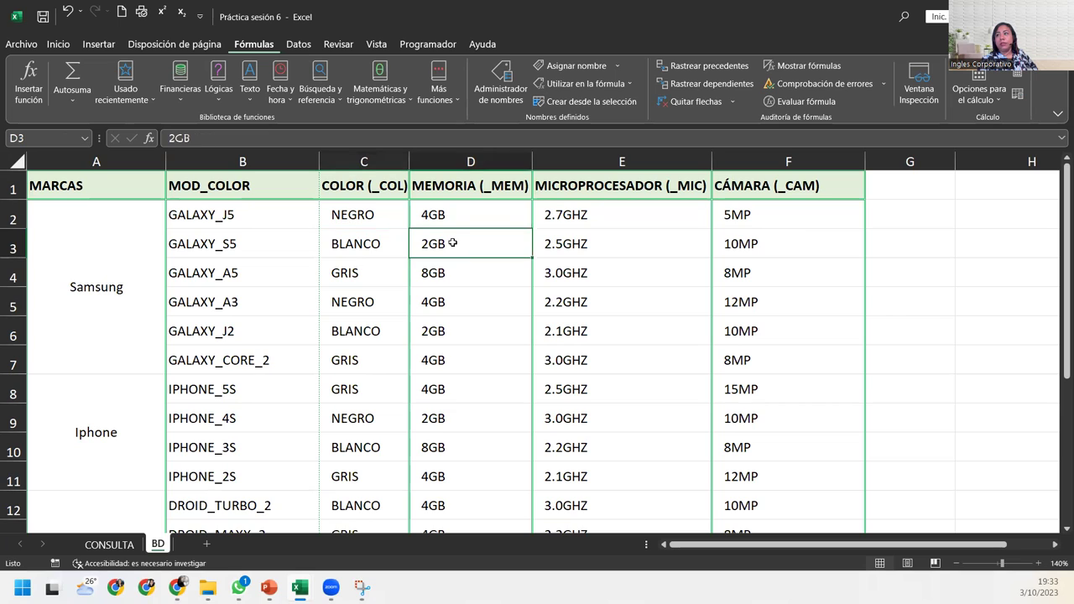
click(579, 67)
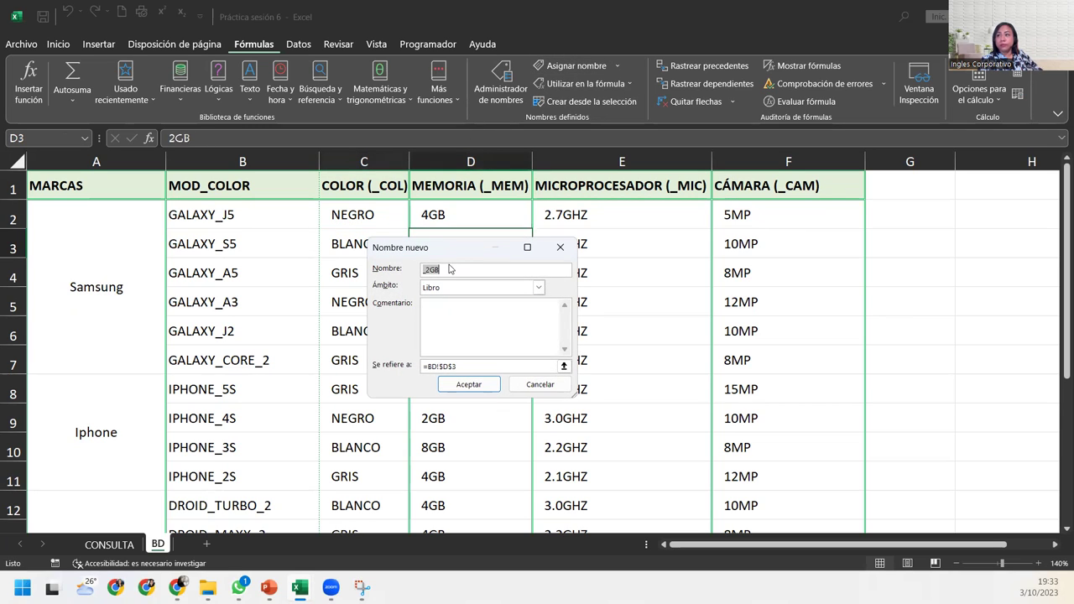
text(GALAXY)
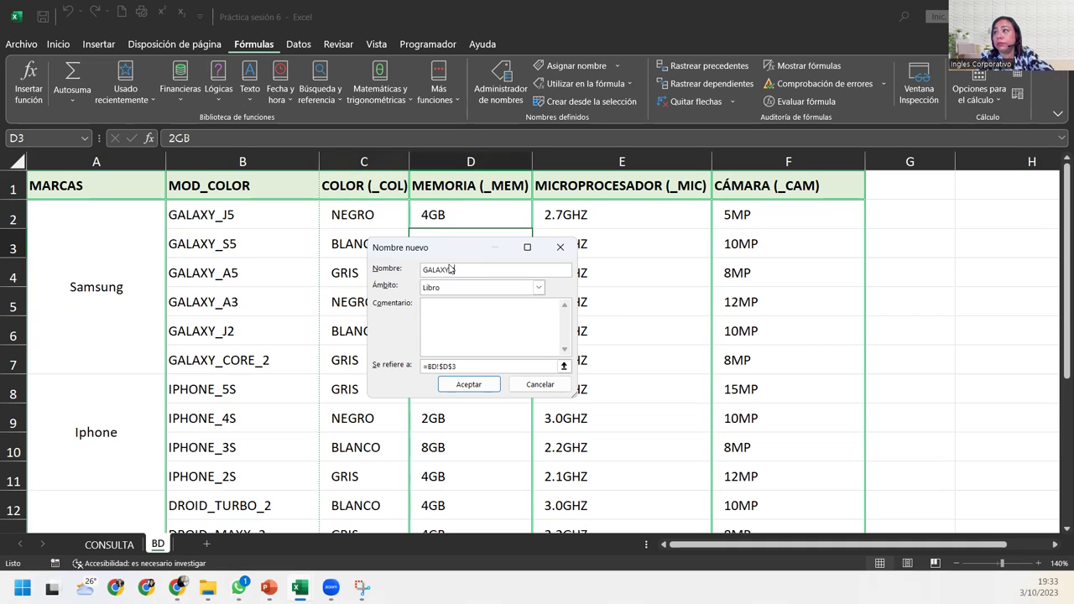
text(_S5)
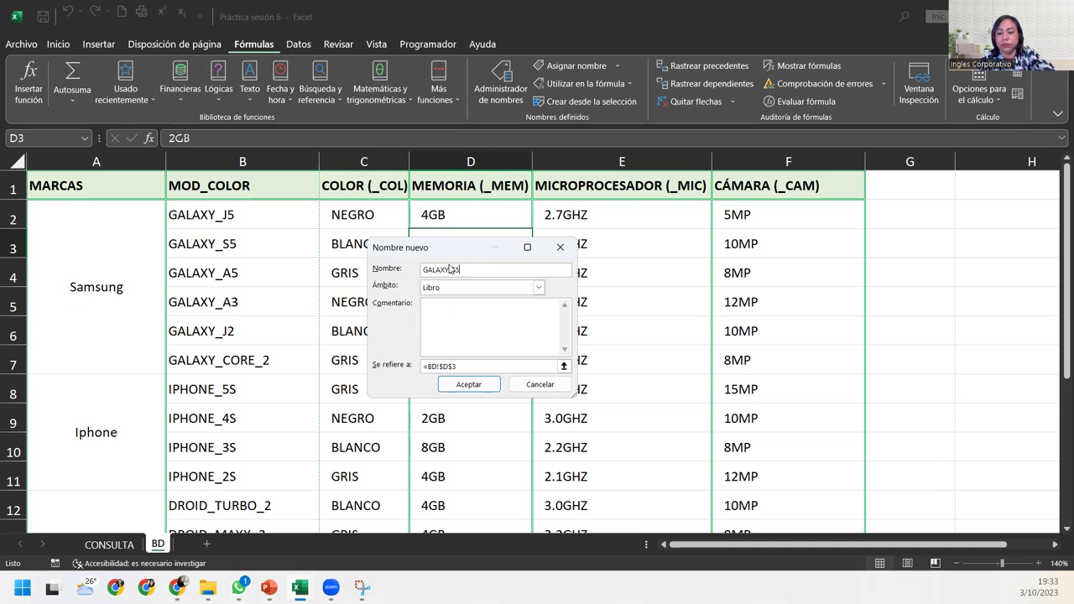
text(_MEM)
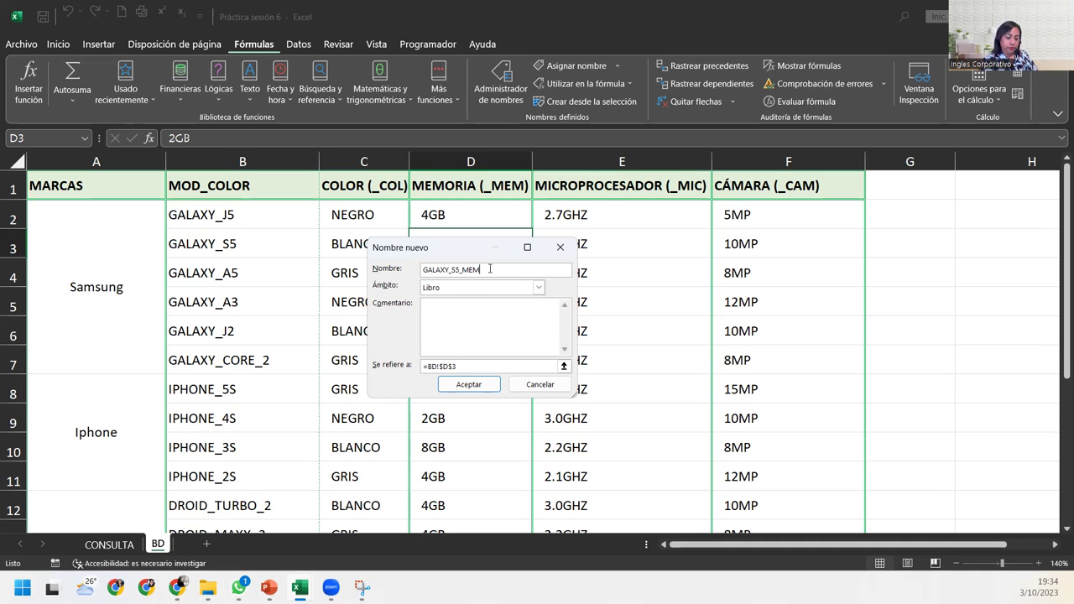
click(475, 384)
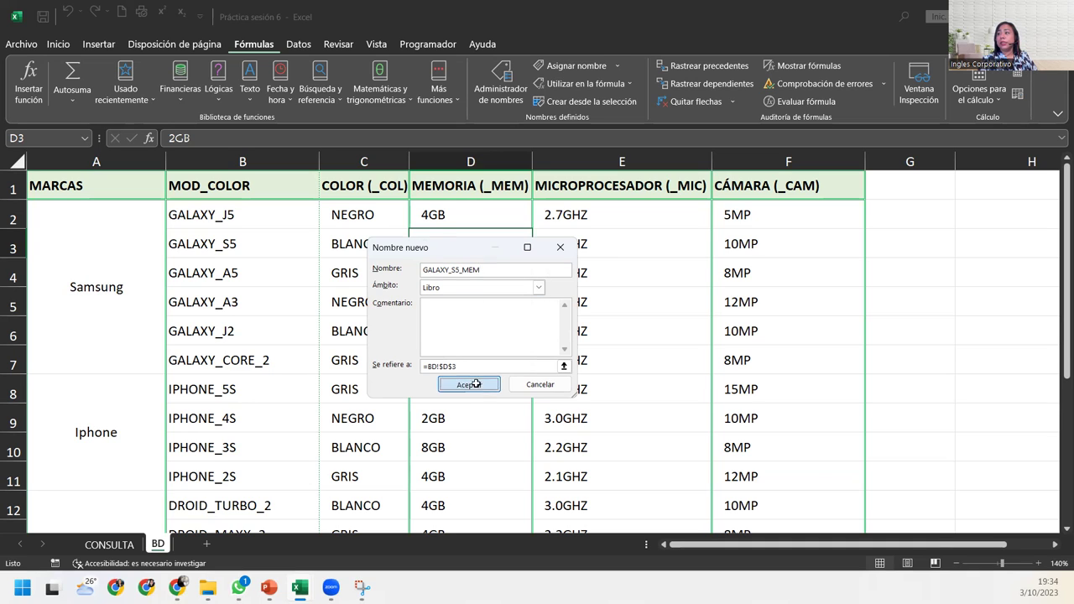
click(632, 237)
Name the processor cell E3 (2.5GHZ) with the GALAXY_S5 MIC name.
click(575, 65)
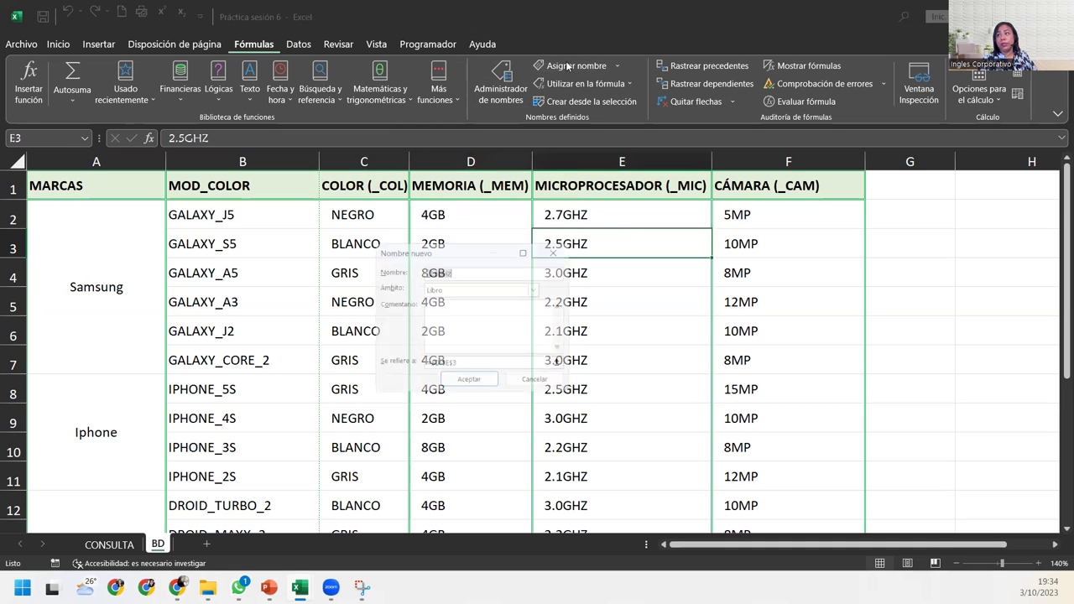
text(GALAXY_J5)
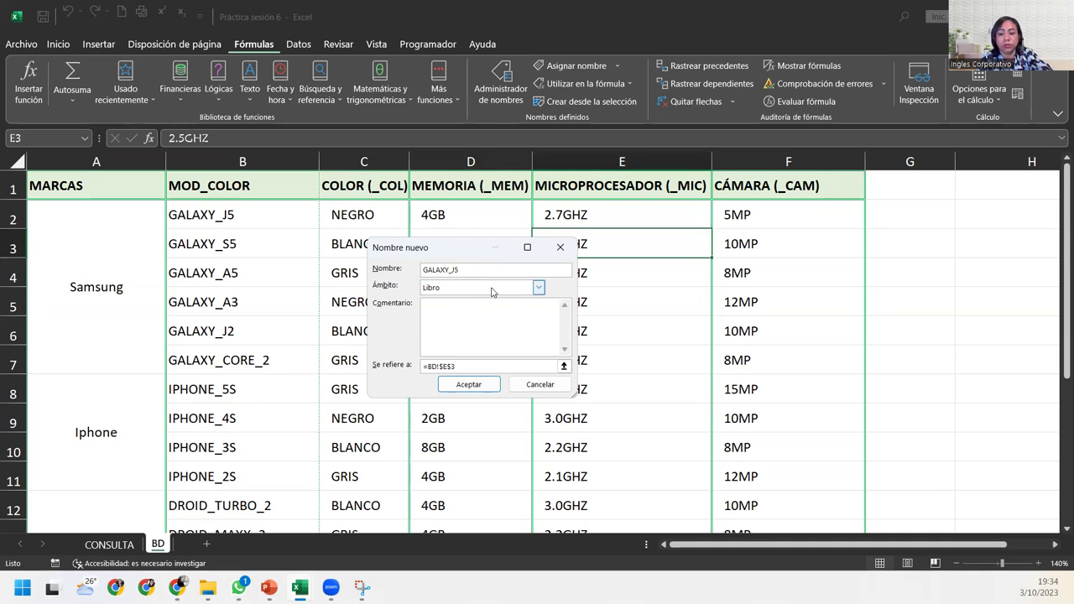
key(BackSpace)
key(BackSpace)
text(S5)
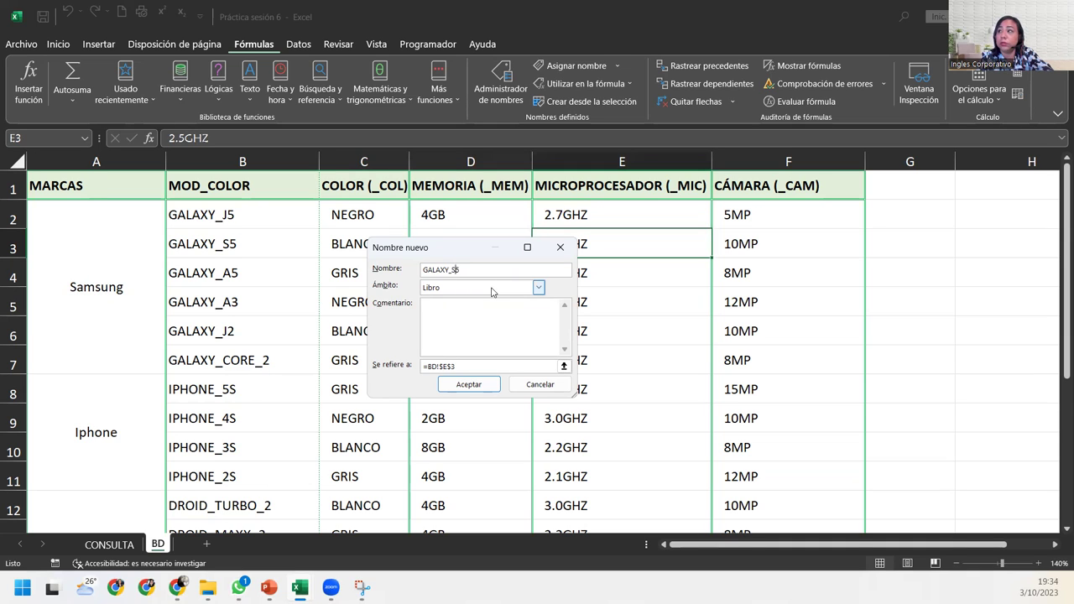
text(_MI)
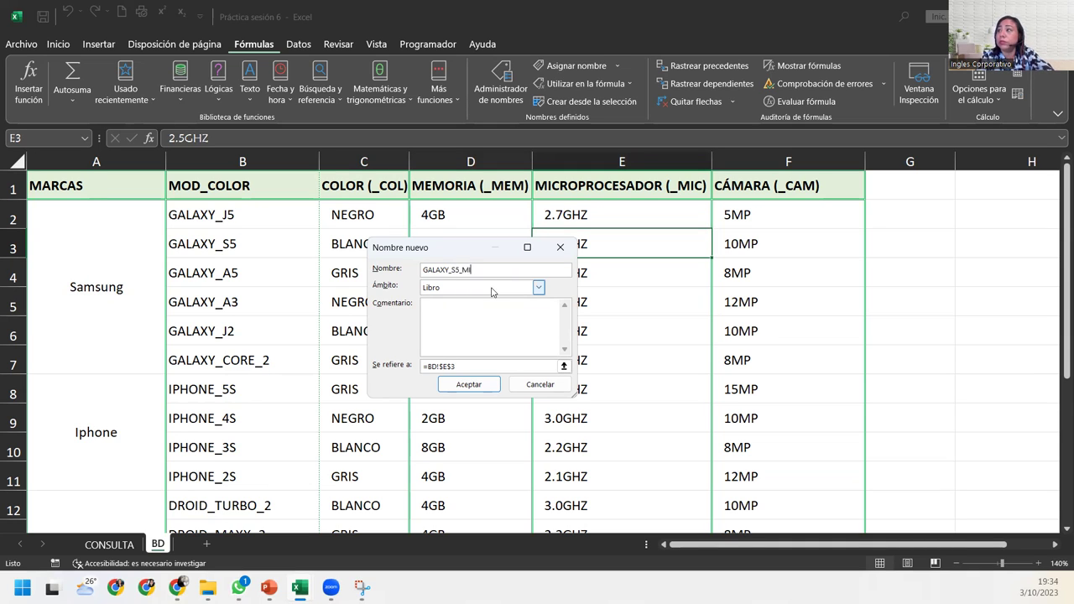
text(C)
key(Return)
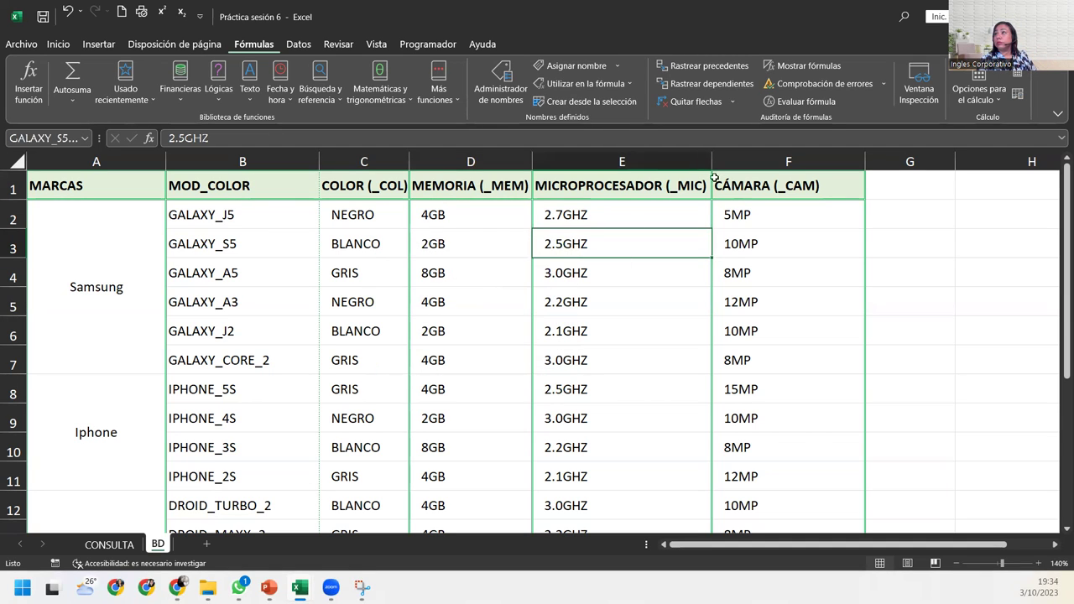
Name the camera cell F3 (10MP) GALAXY_S5_CAM.
click(786, 249)
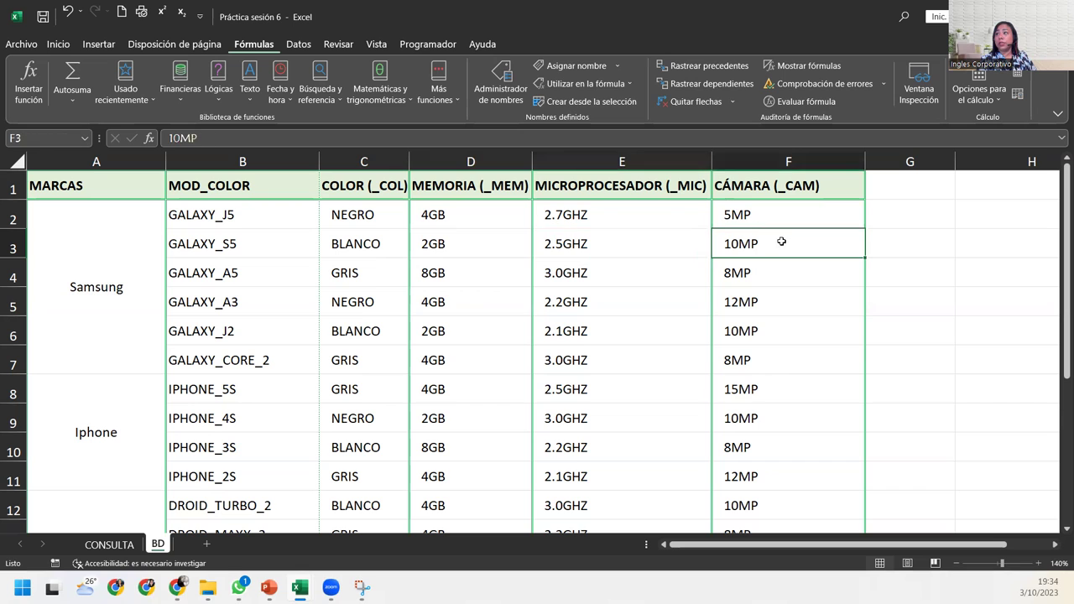
click(575, 66)
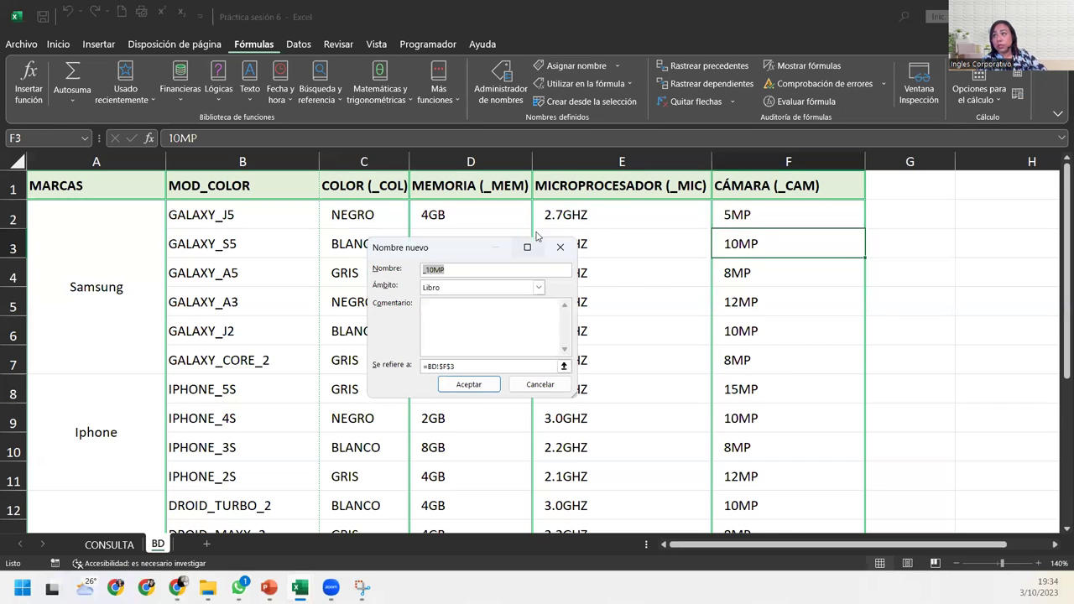
text(GALAXY_S5_)
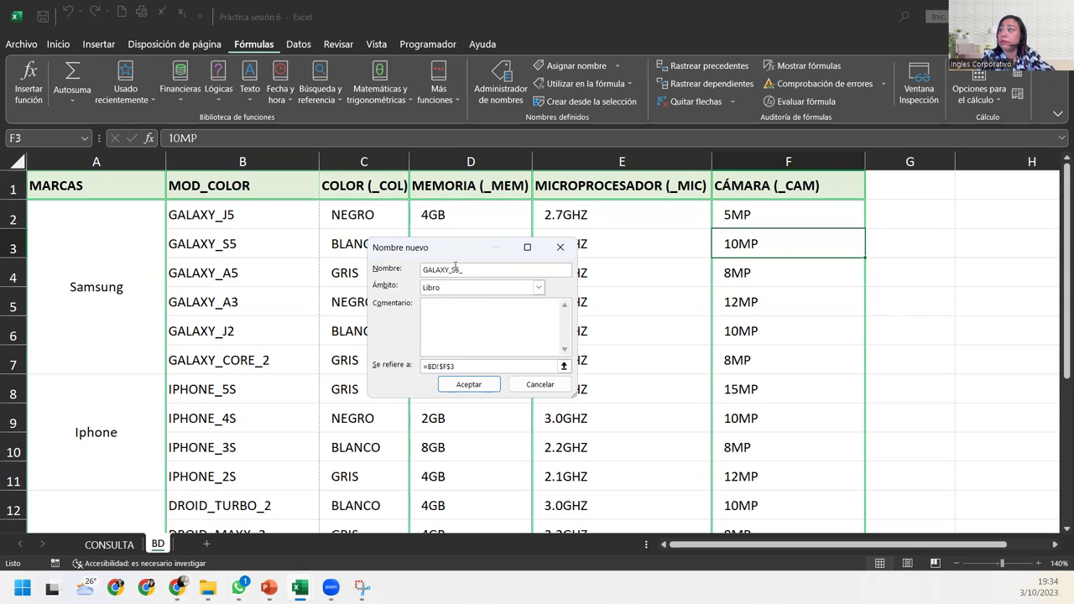
text(CAM)
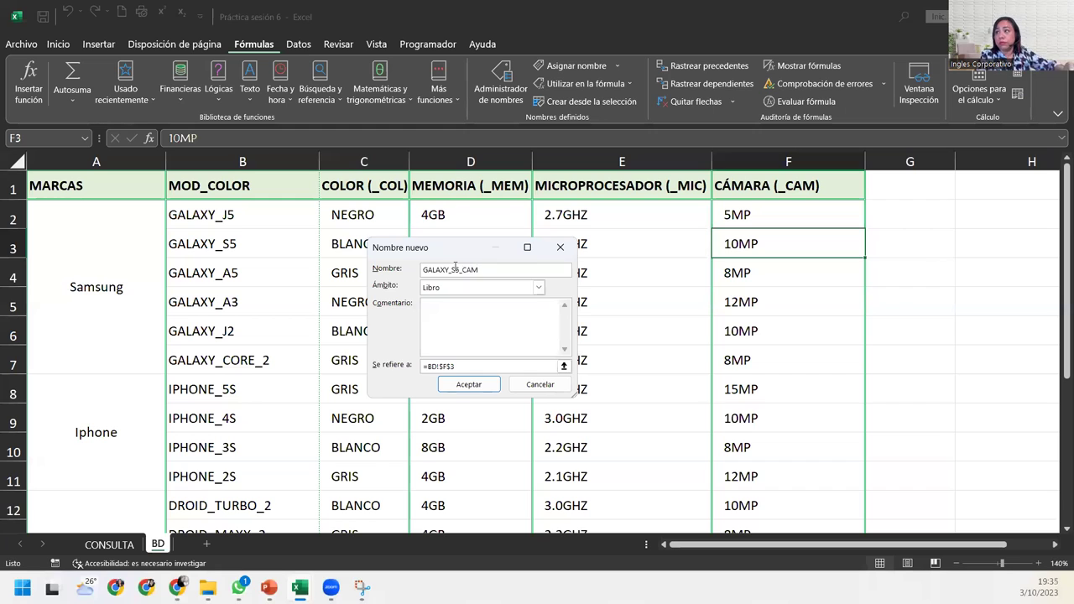
key(Return)
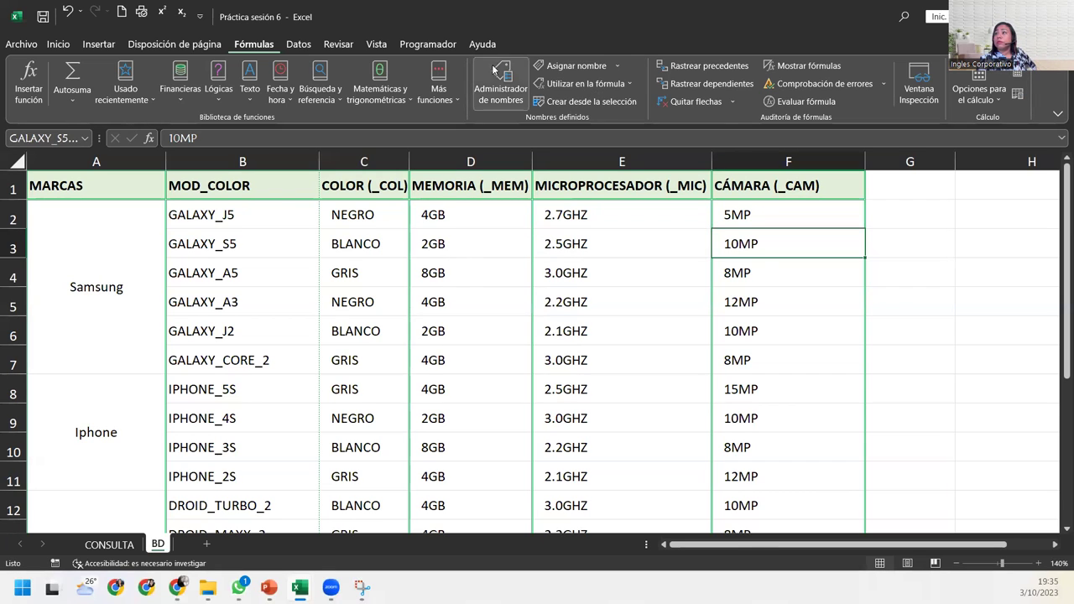
click(498, 80)
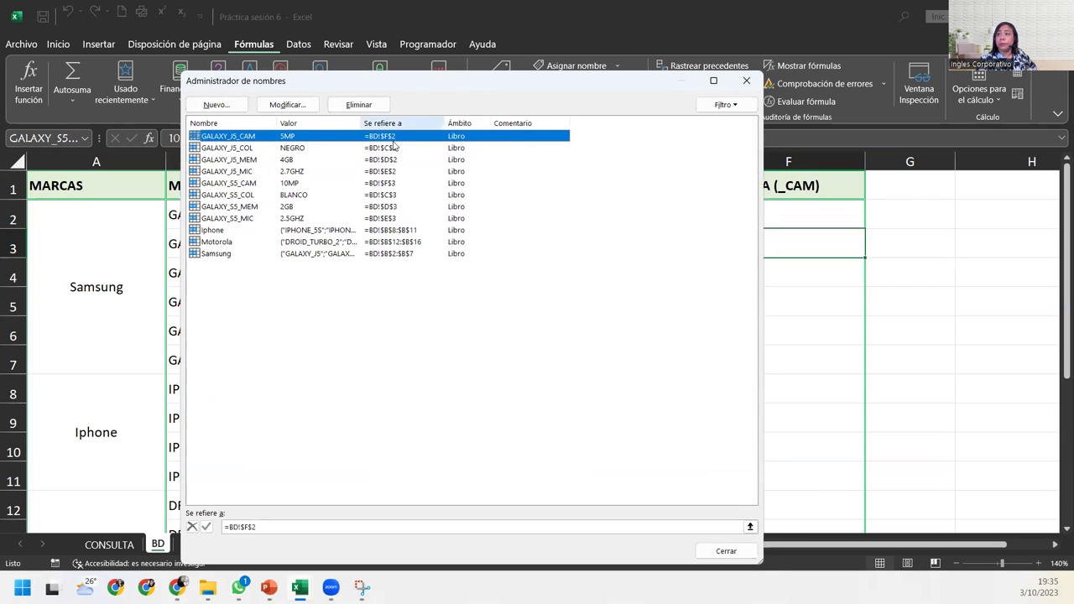
click(235, 218)
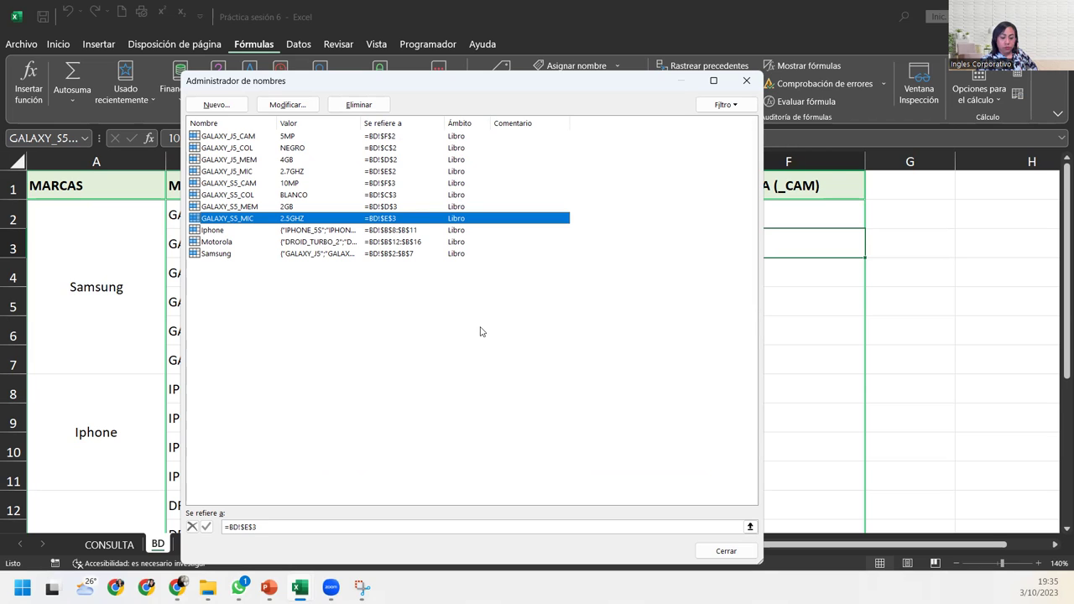
Close the defined-names list and scroll to the iPhone and DROID model rows.
click(749, 82)
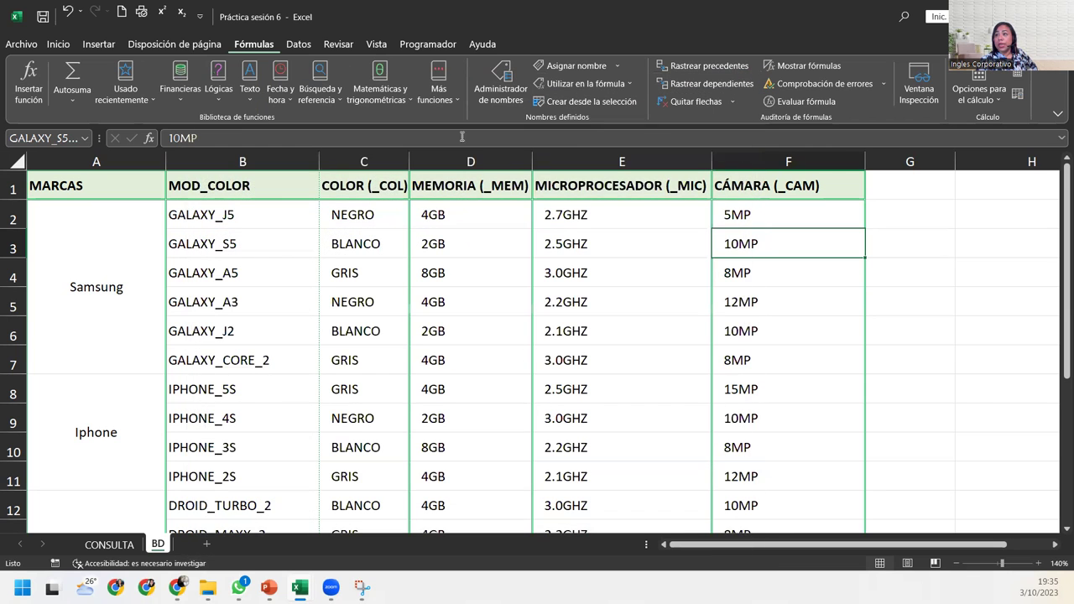
scroll(359, 360, down, 1)
scroll(359, 361, down, 2)
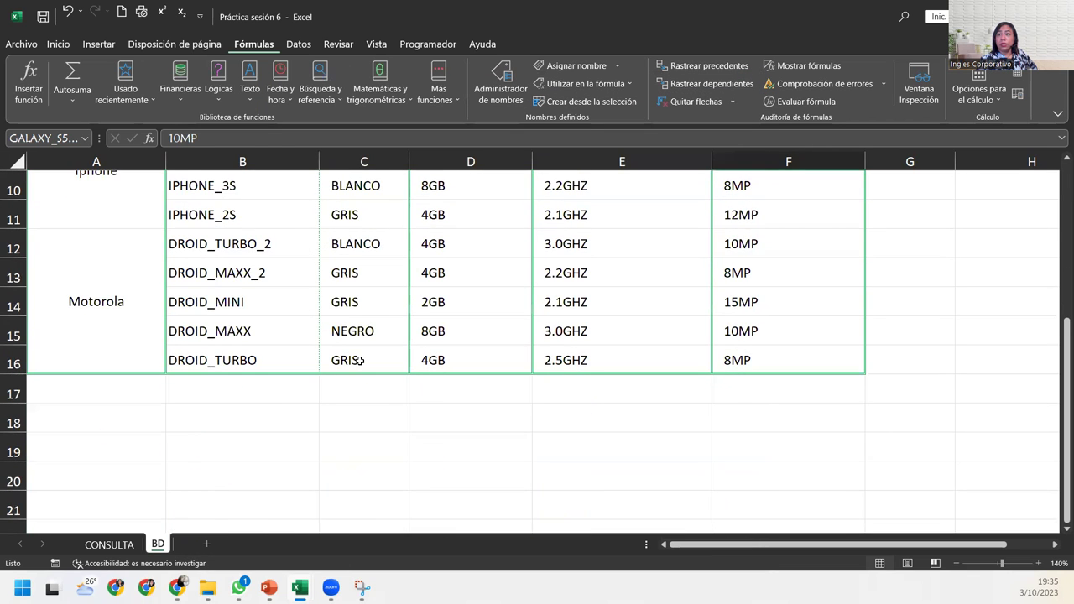
scroll(359, 360, up, 1)
drag(204, 216, 212, 244)
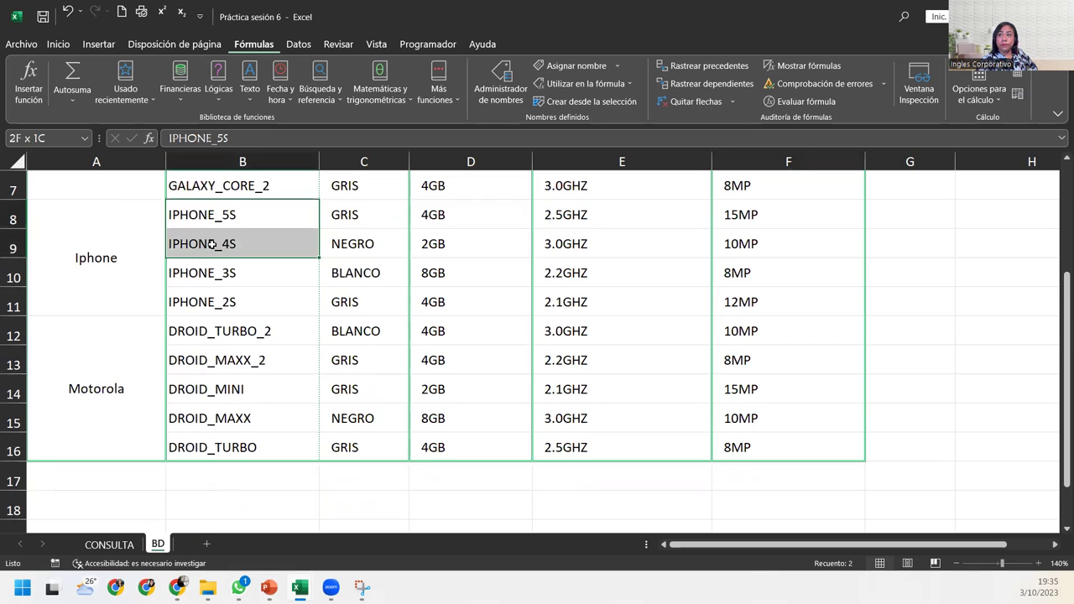
drag(224, 328, 224, 350)
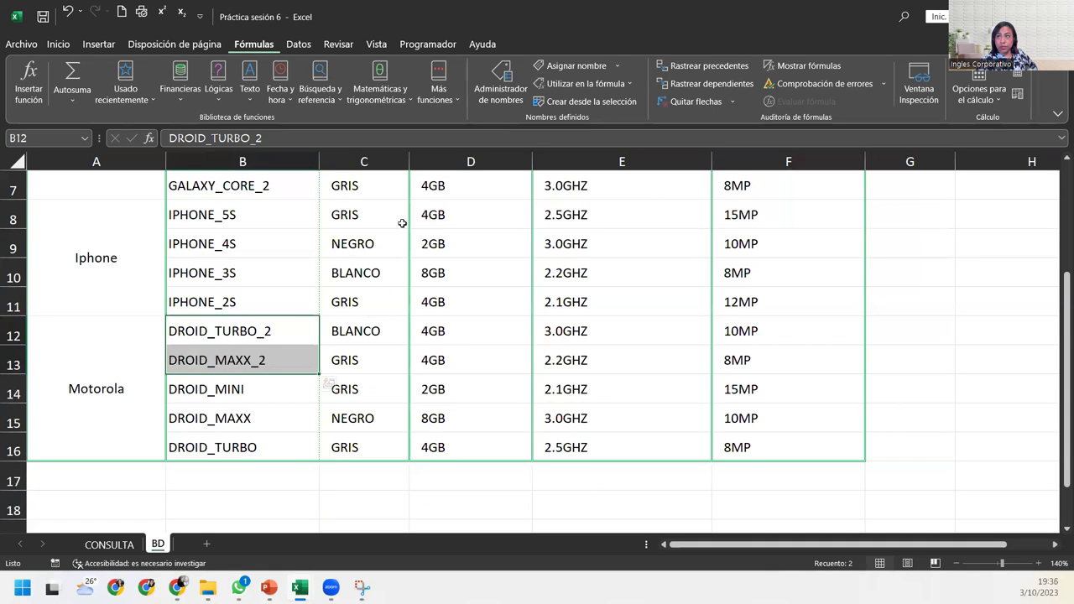
Name the iPhone 5S colour cell C8 (GRIS) IPHONE_5S_COL.
click(367, 215)
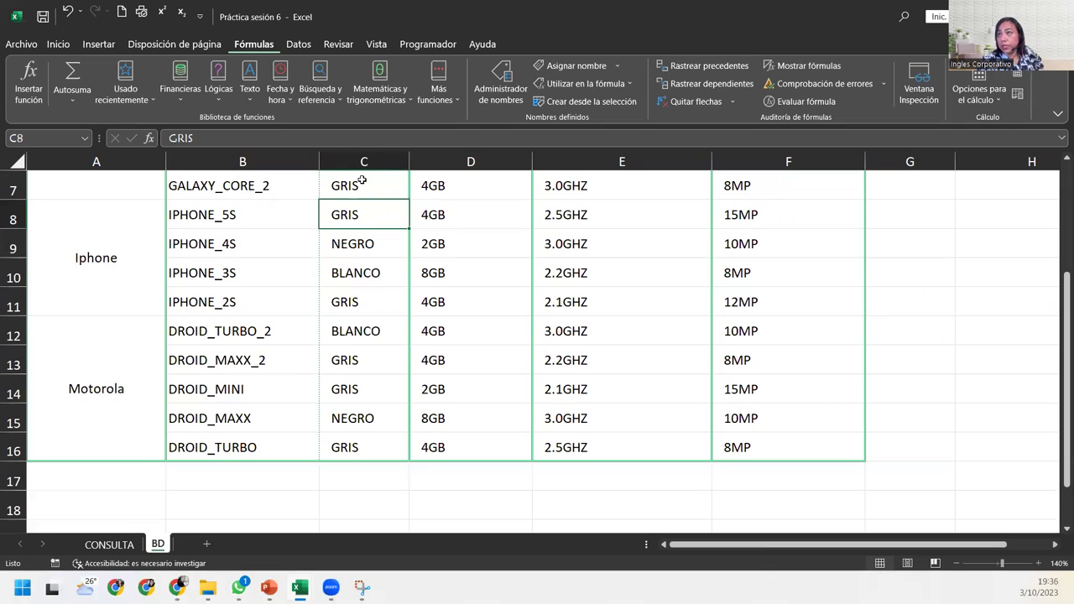
click(594, 65)
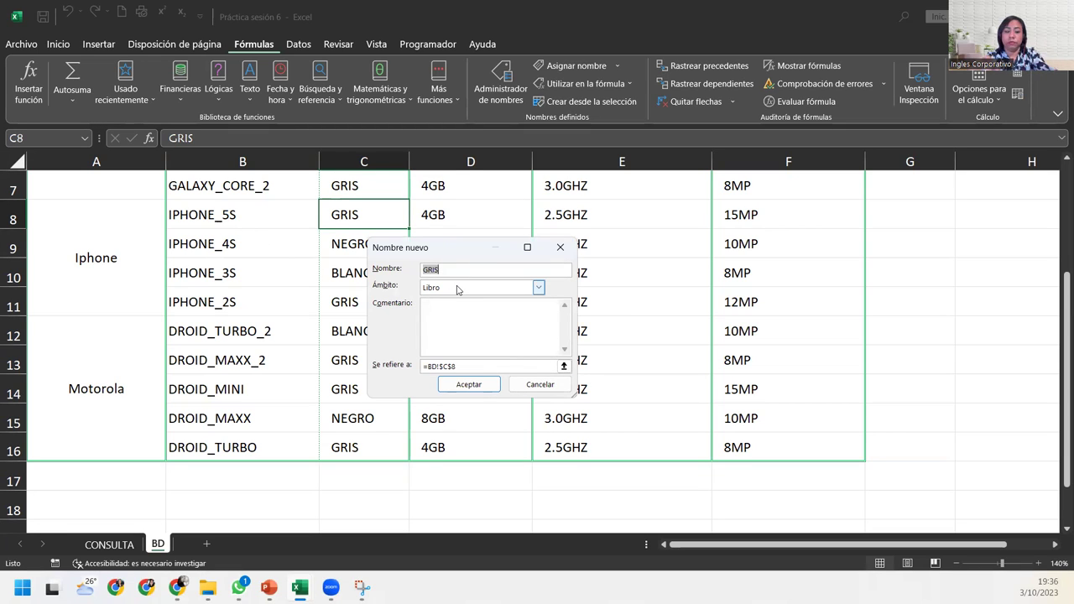
text(IPHONE)
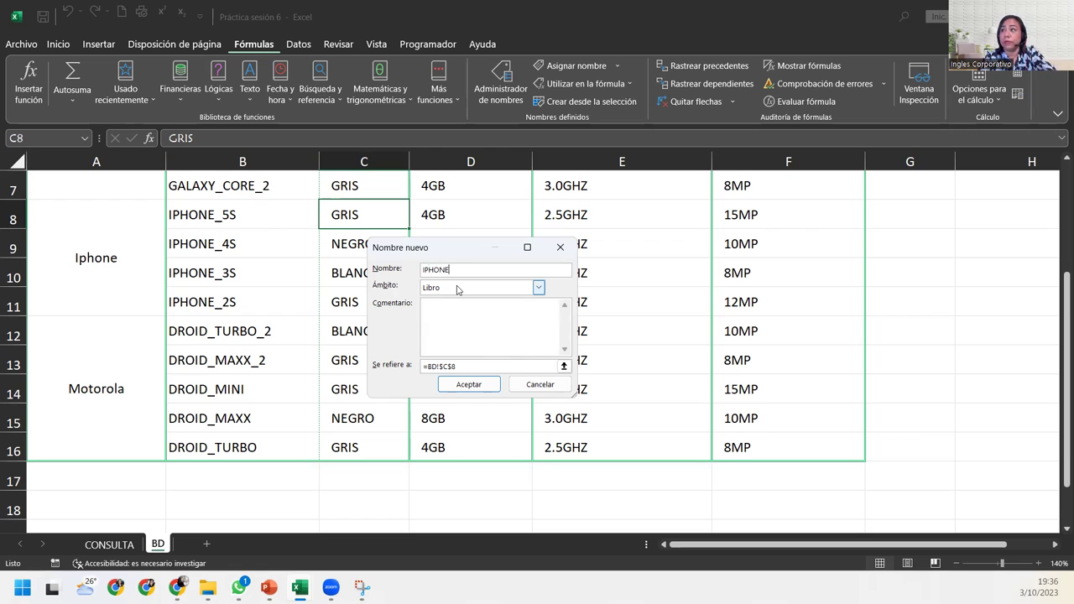
text(_5S_)
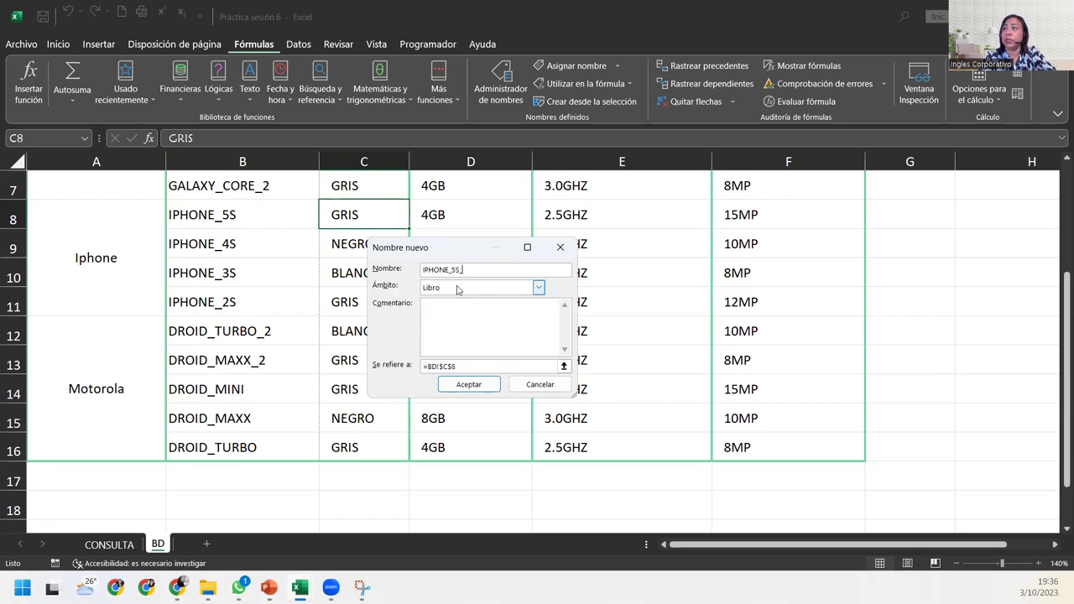
text(COL)
key(Left)
key(shift+Home)
key(ctrl+c)
key(Right)
key(Right)
key(Right)
key(Right)
key(Right)
key(Right)
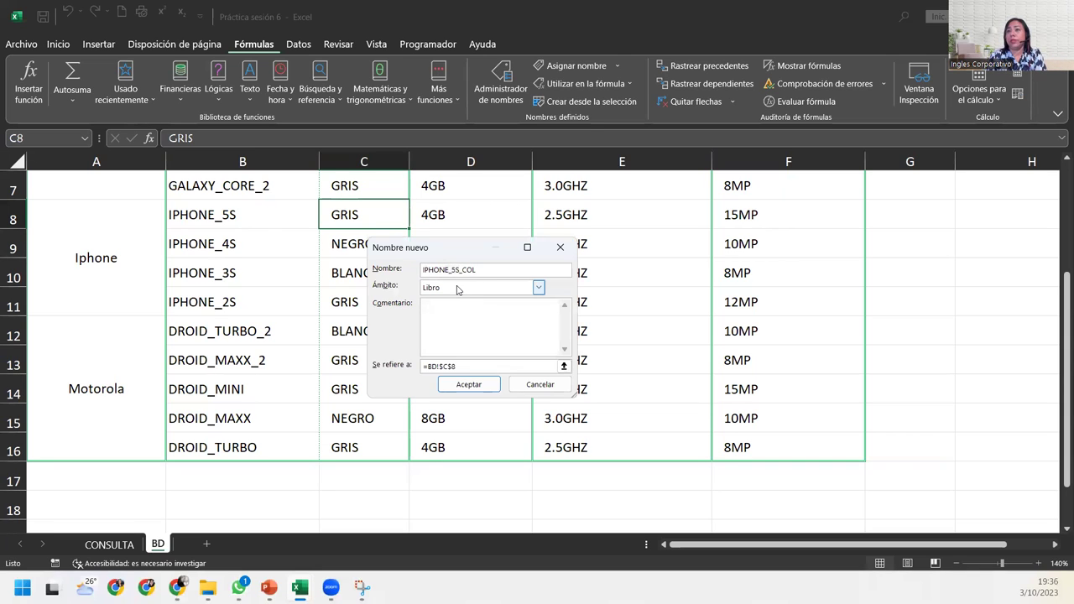
click(459, 383)
click(467, 215)
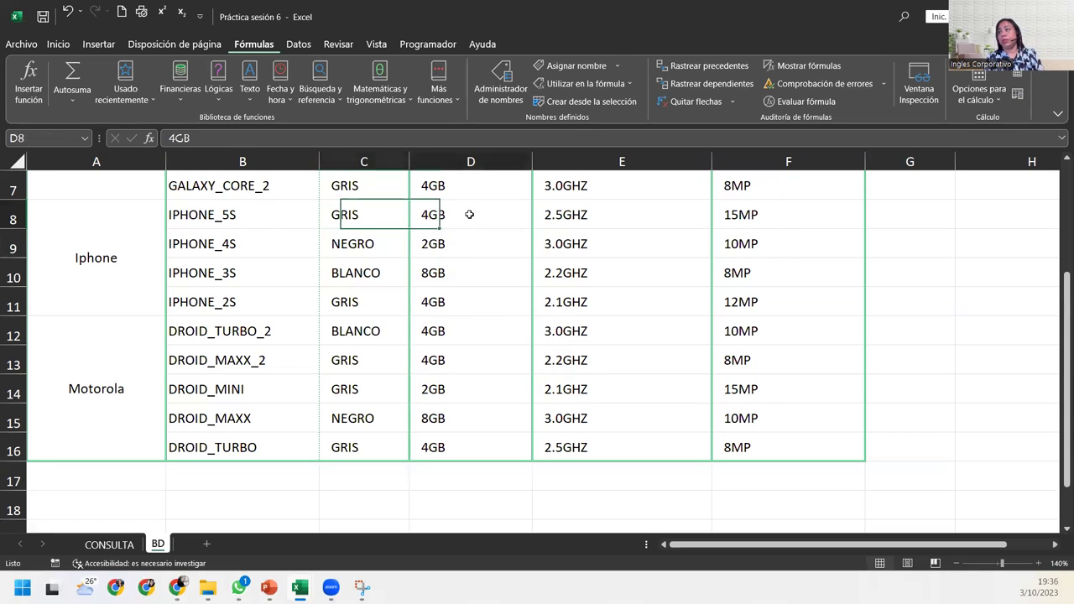
Define the name IPHONE_5S_MEM for memory cell D8 (4GB).
click(567, 67)
text(IPHONE_5S_)
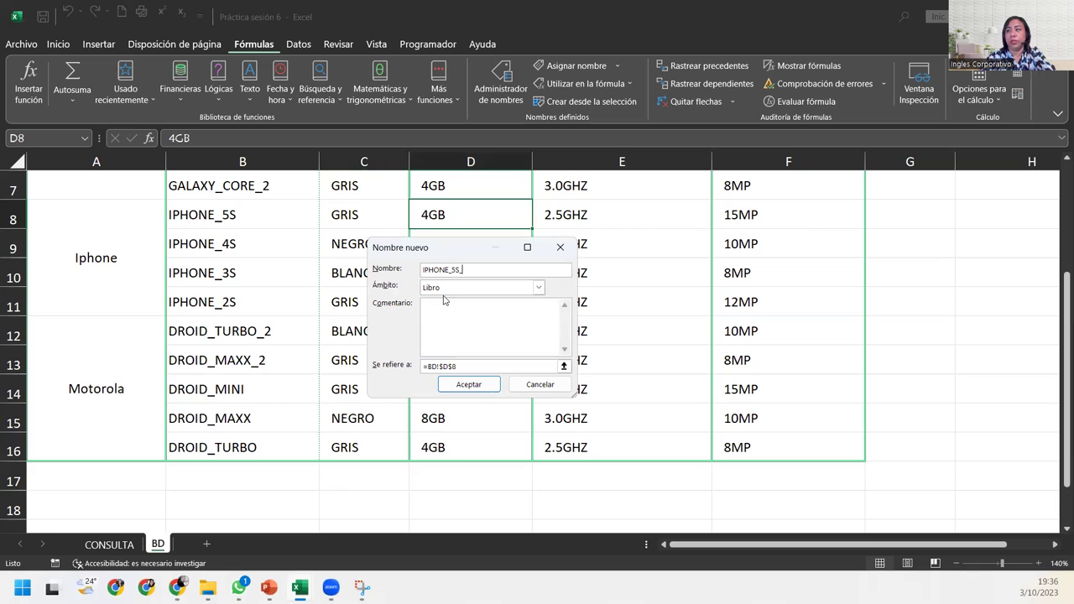
text(MEM)
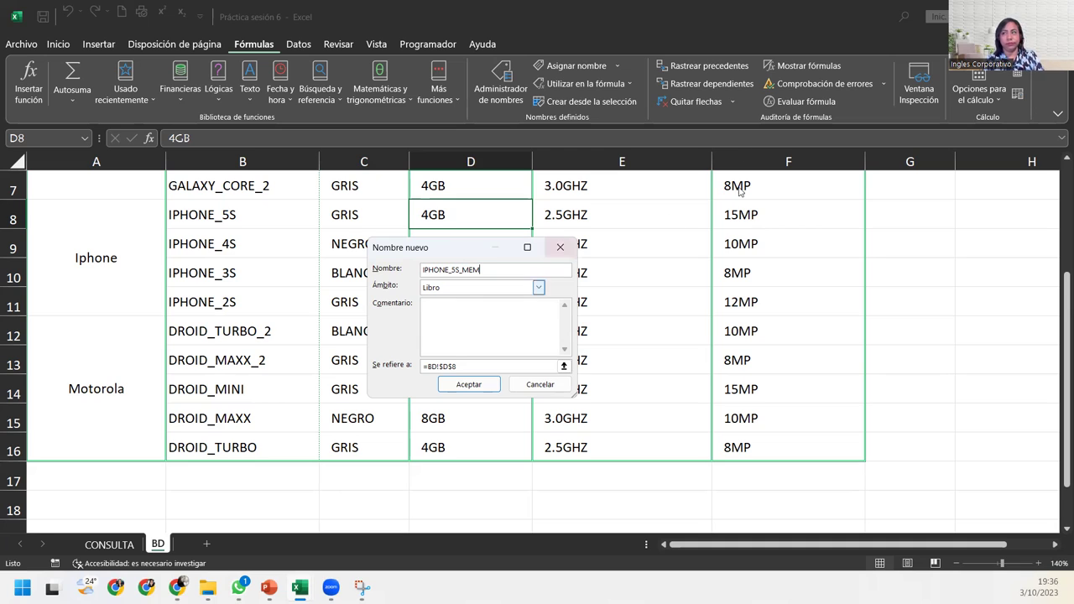
click(474, 387)
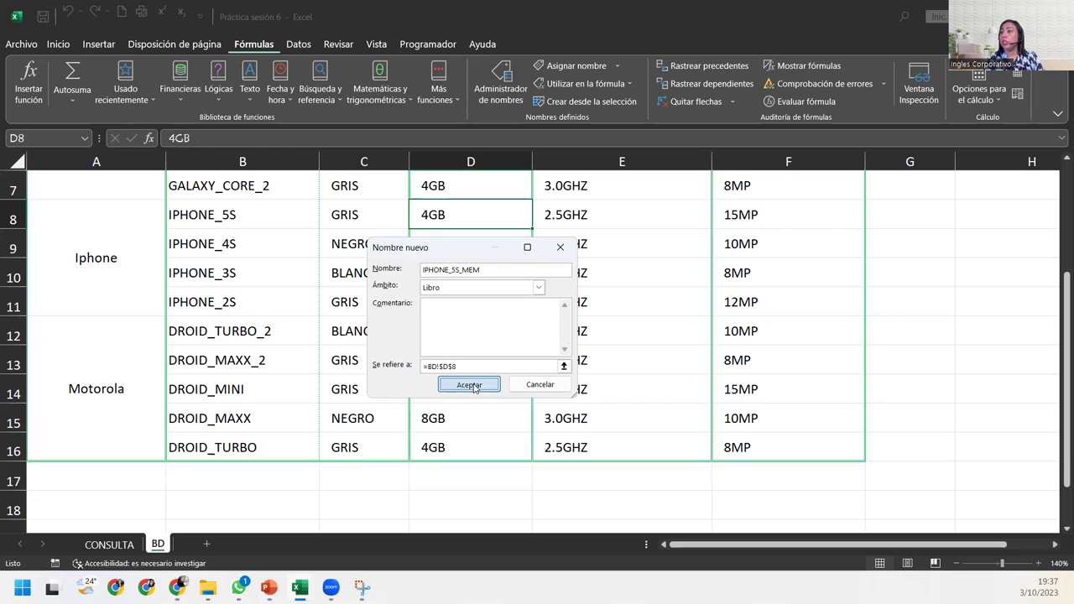
click(609, 216)
scroll(609, 216, up, 2)
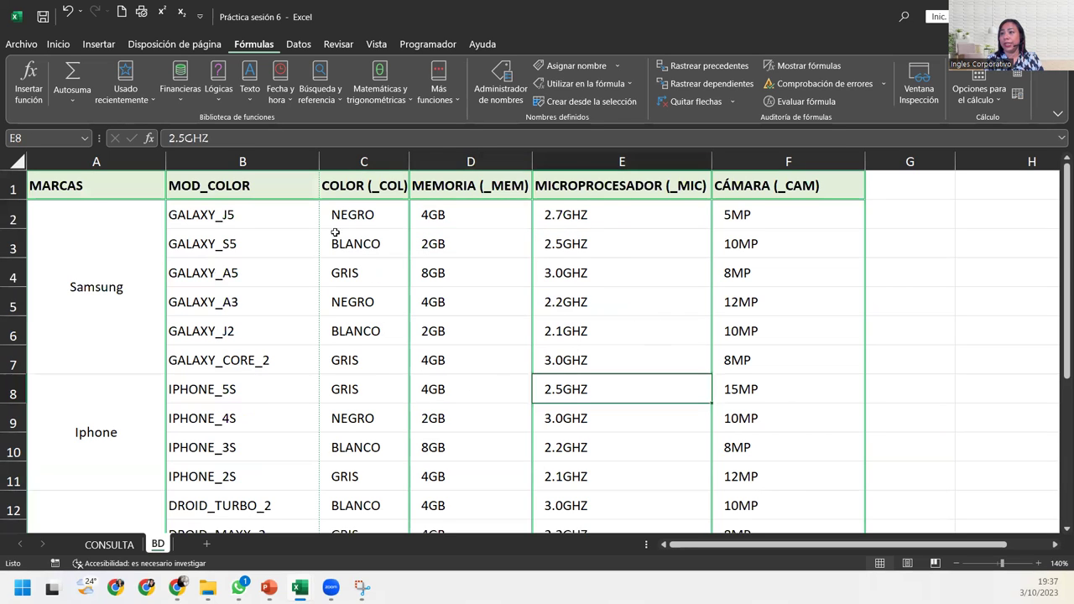
Name the processor cell E8 IPHONE_5S_MIC using the pasted model name.
click(576, 66)
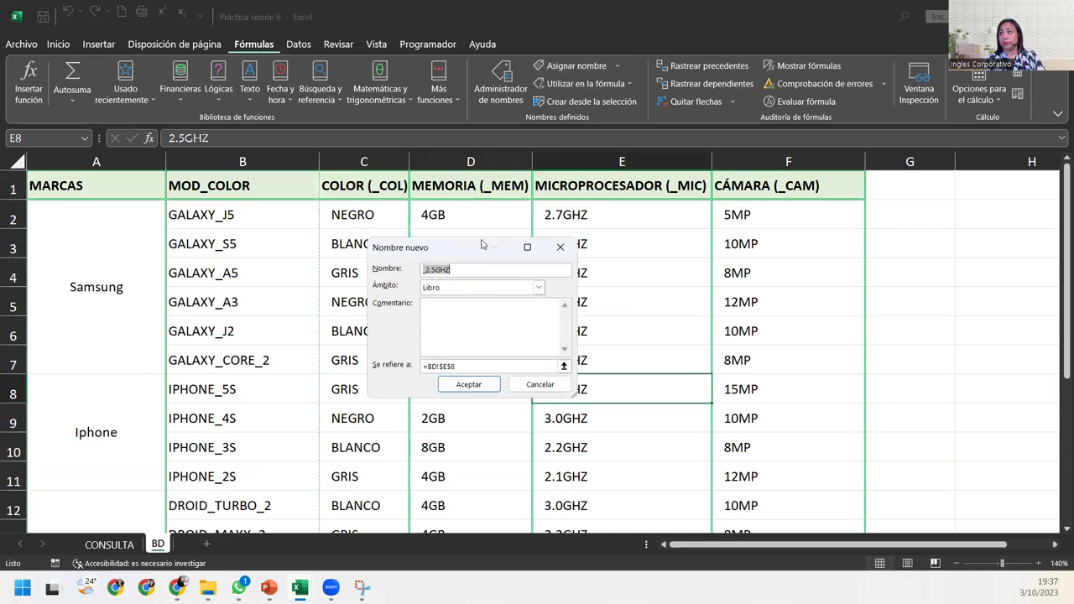
key(ctrl+v)
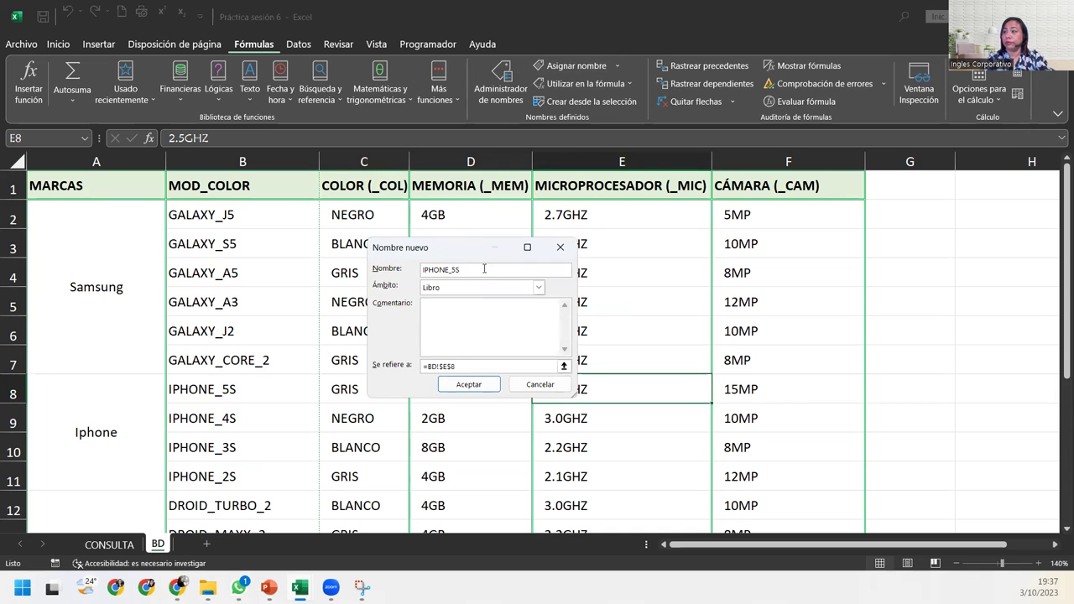
text(_)
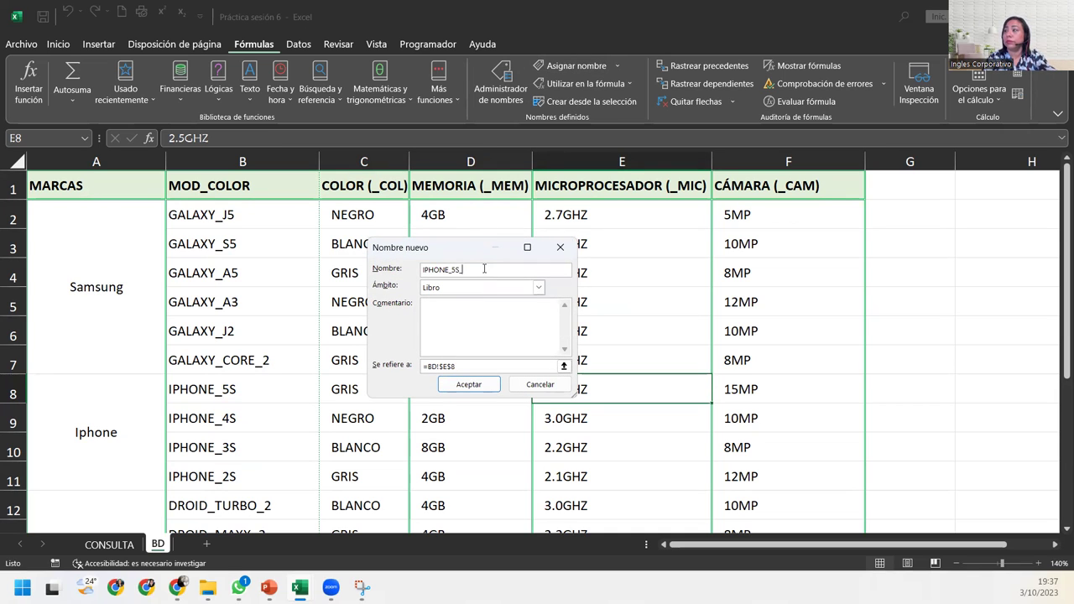
text(MIC)
key(Return)
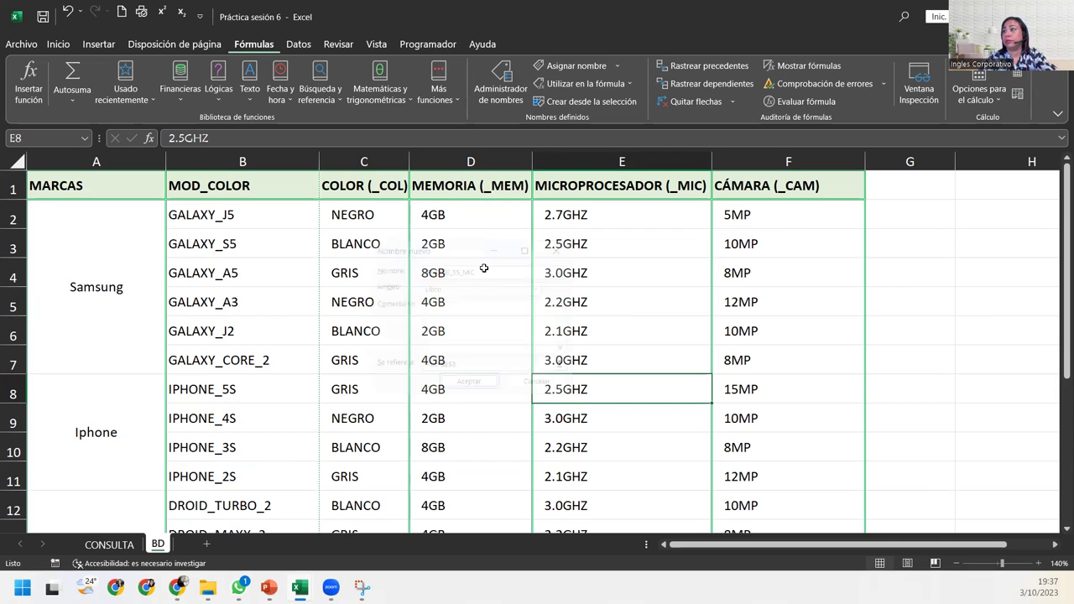
Name the camera cell F8 (15MP) IPHONE_5S_CAM.
click(838, 379)
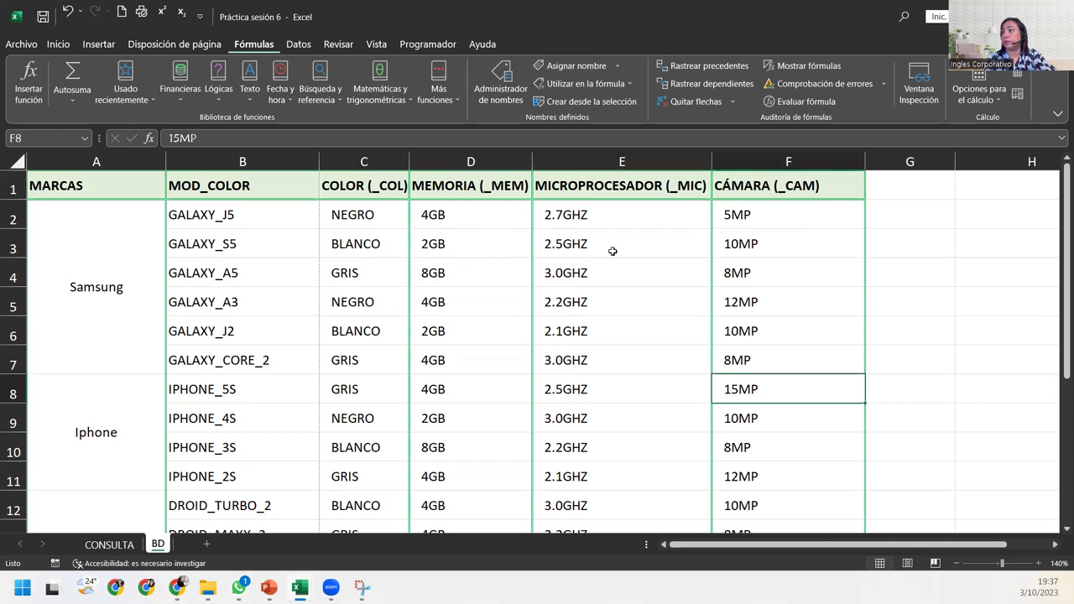
click(564, 65)
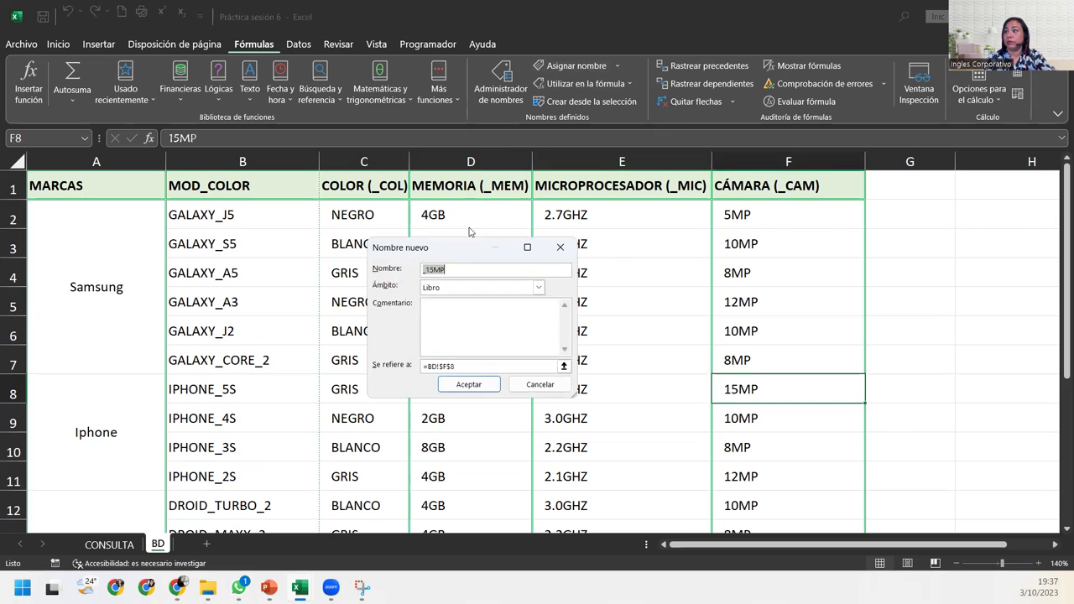
click(473, 267)
text(IPHONE_5S_)
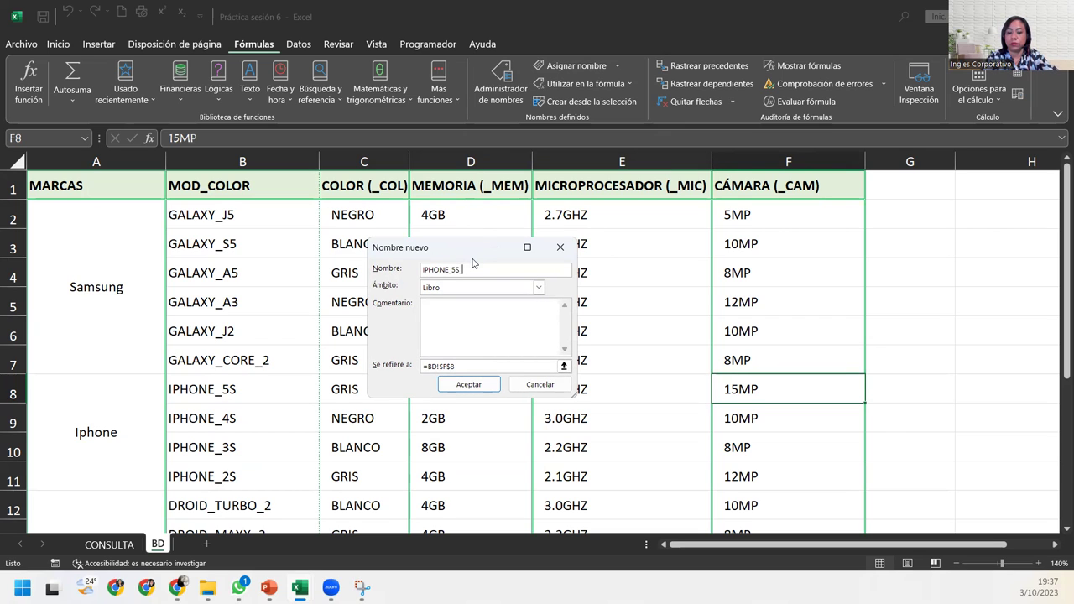
text(CA)
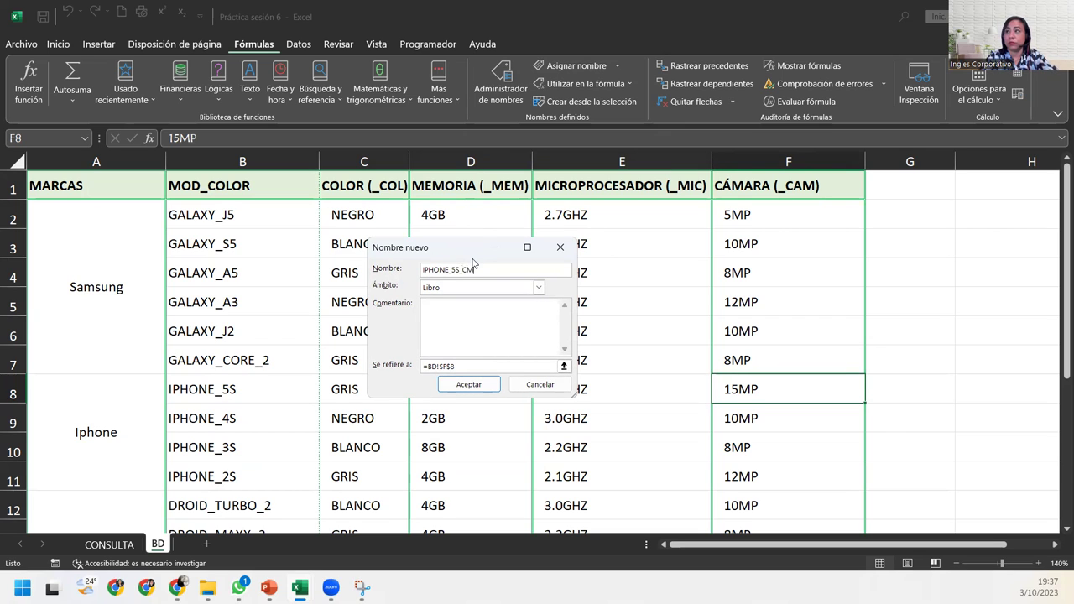
text(M)
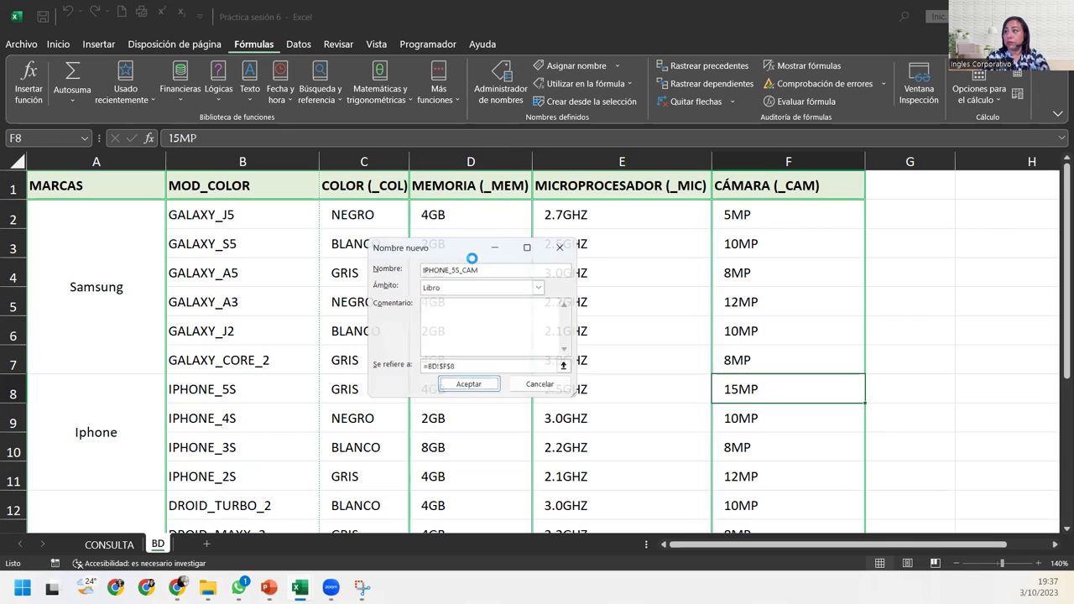
key(Return)
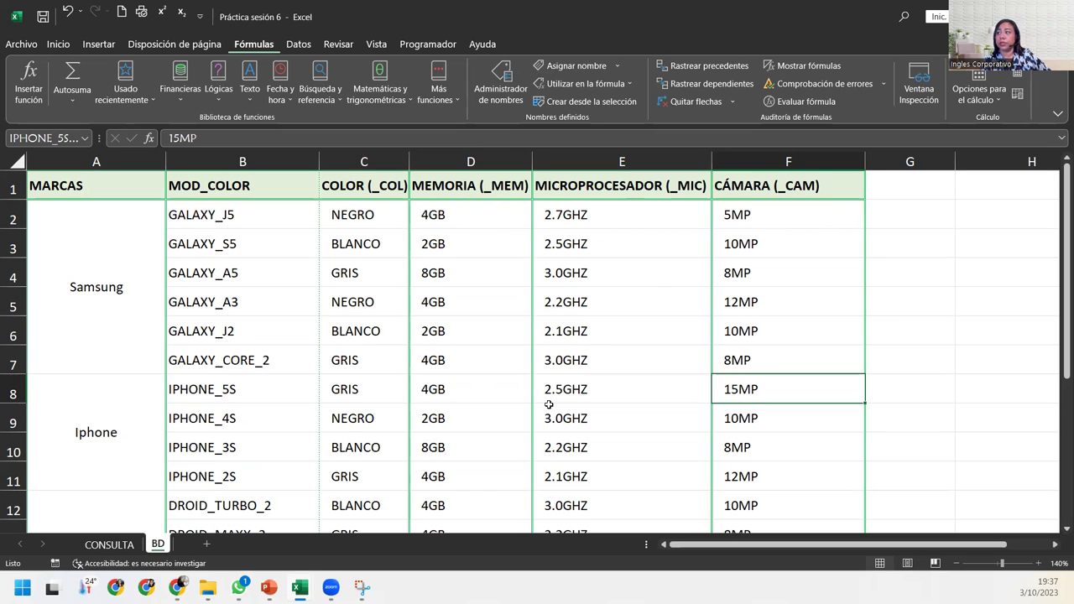
Copy the model name IPHONE_4S from cell B9.
double_click(252, 411)
double_click(254, 412)
key(ctrl+c)
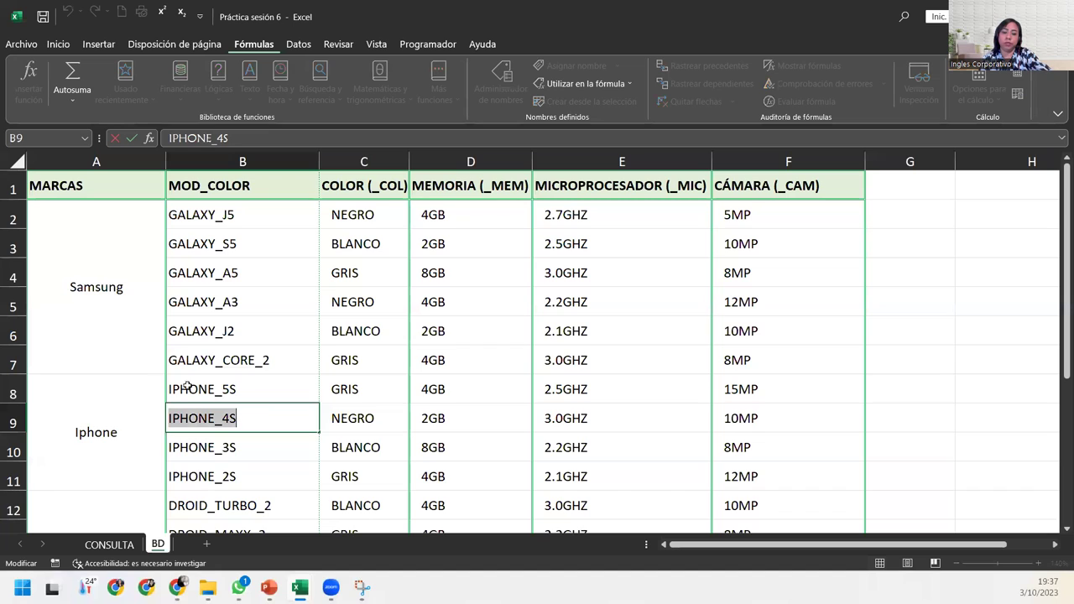
key(Escape)
Name the colour cell C9 (NEGRO) IPHONE_4S_COL and memory cell D9 (2GB) IPHONE_4S_MEM.
click(377, 410)
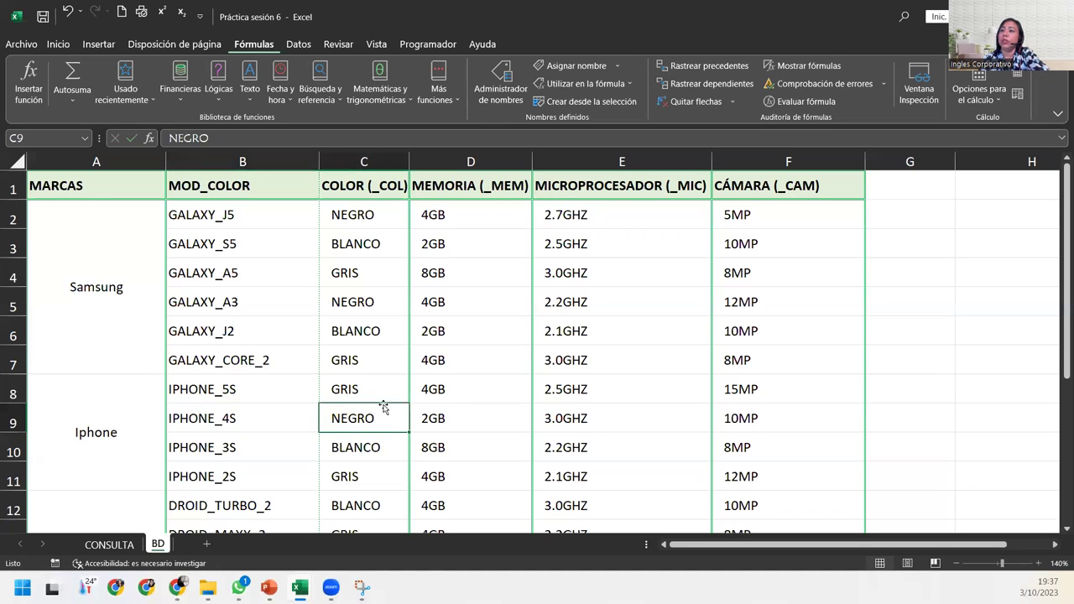
click(571, 66)
key(ctrl+v)
text(_COL)
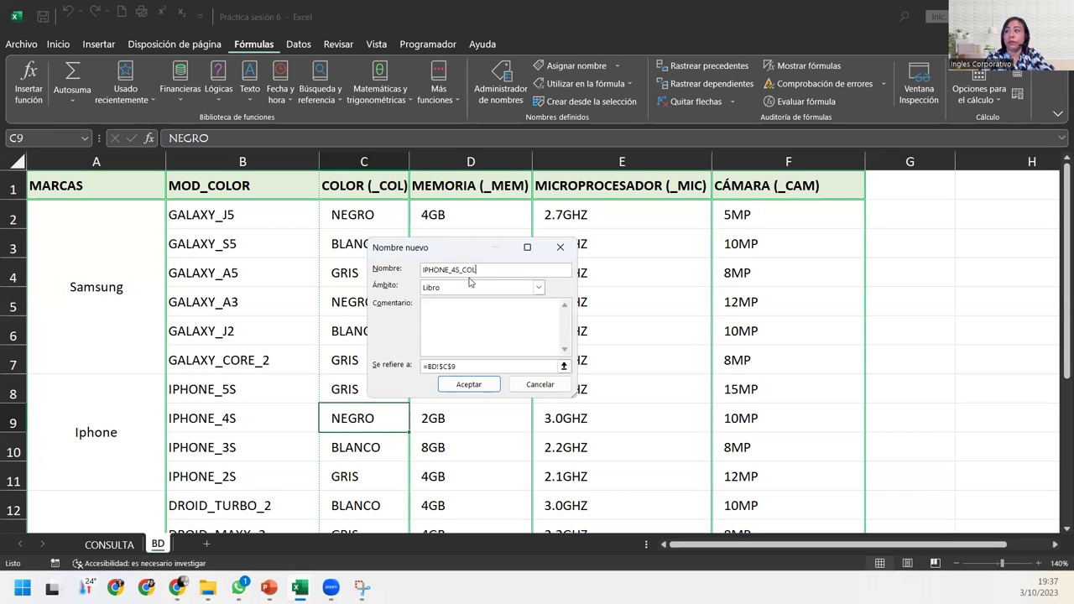
key(Return)
click(473, 408)
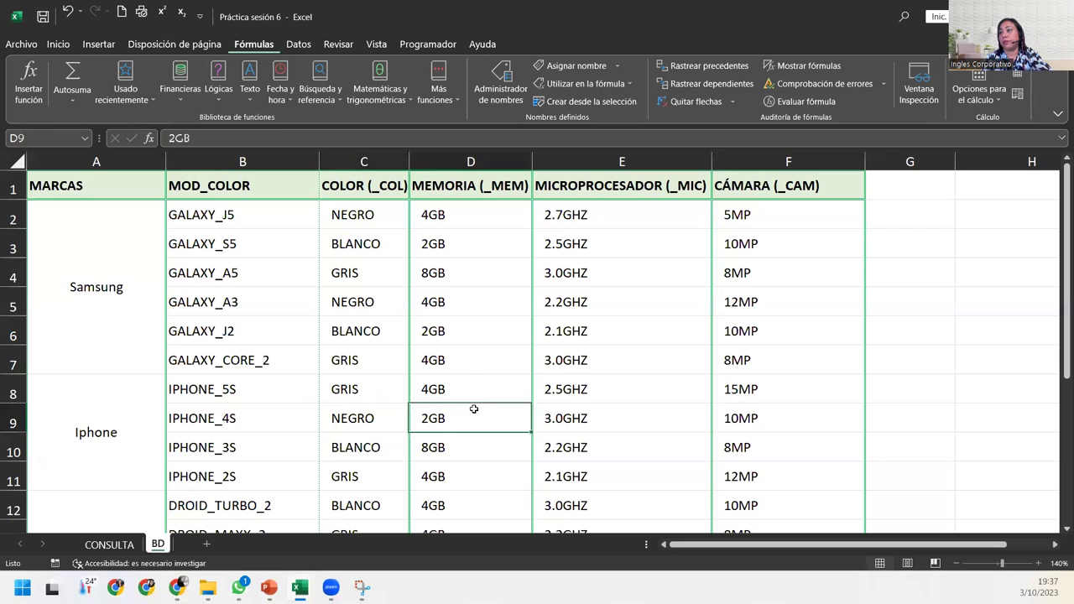
click(574, 65)
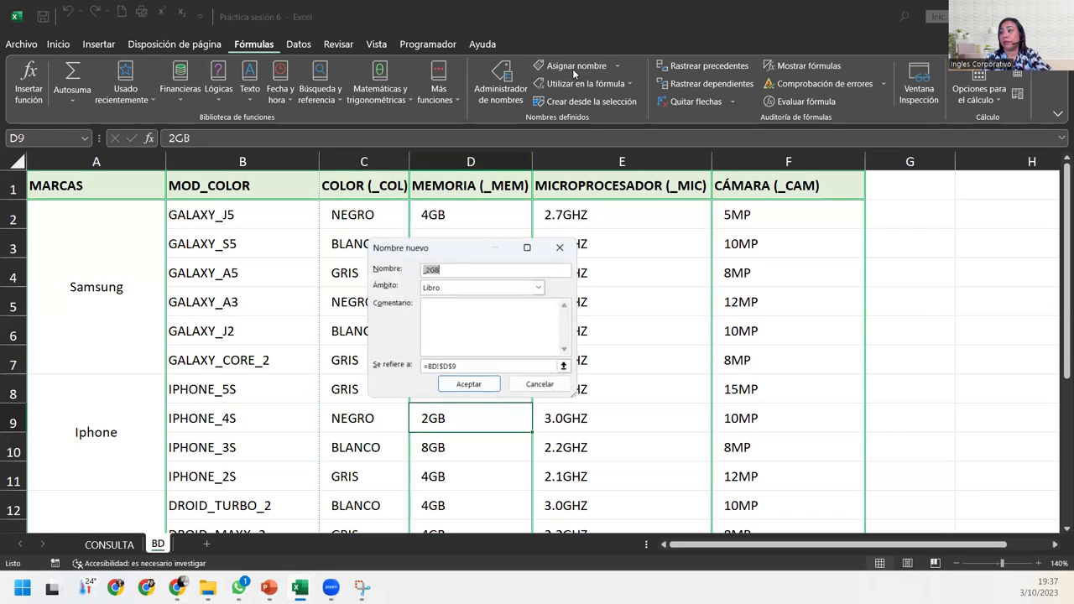
text(IPHONE_4S)
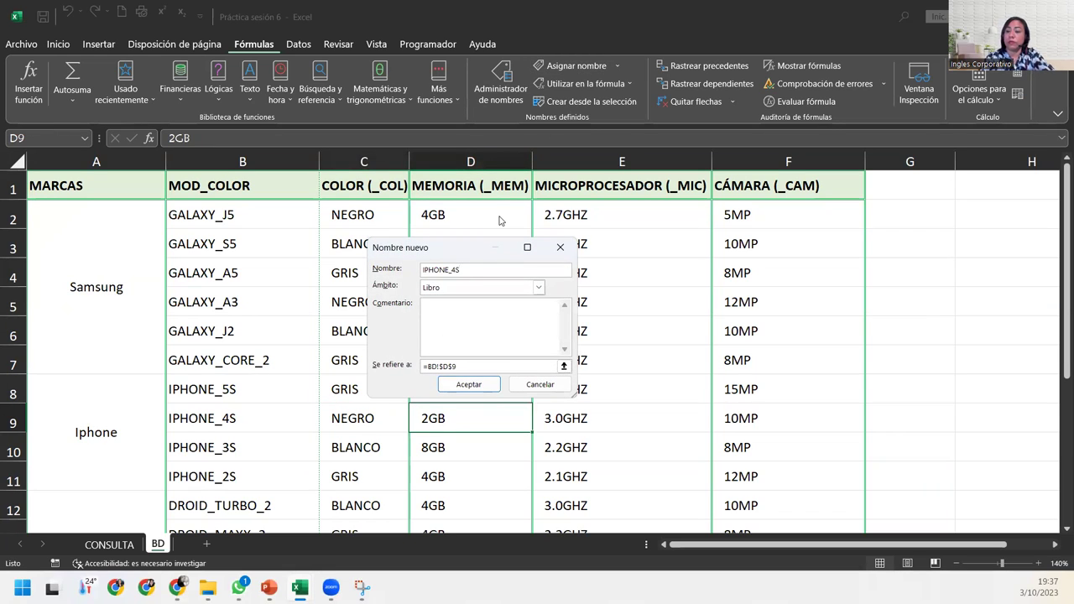
text(_MEM)
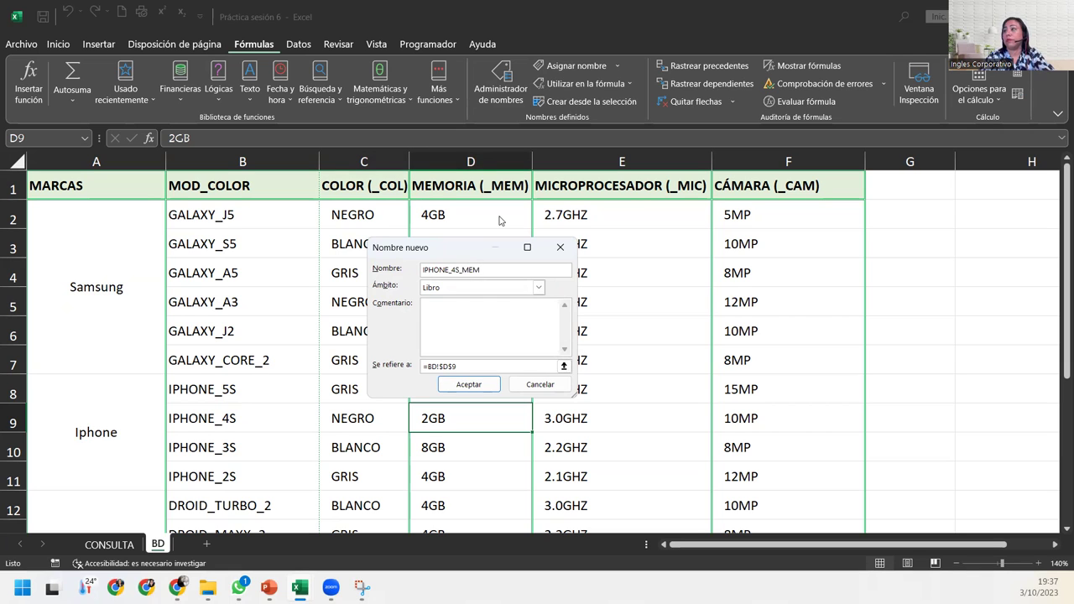
key(Return)
Name the processor cell E9 (3.0GHZ) IPHONE_4S_MIC and camera cell F9 (10MP) IPHONE_4S_CAM.
click(604, 422)
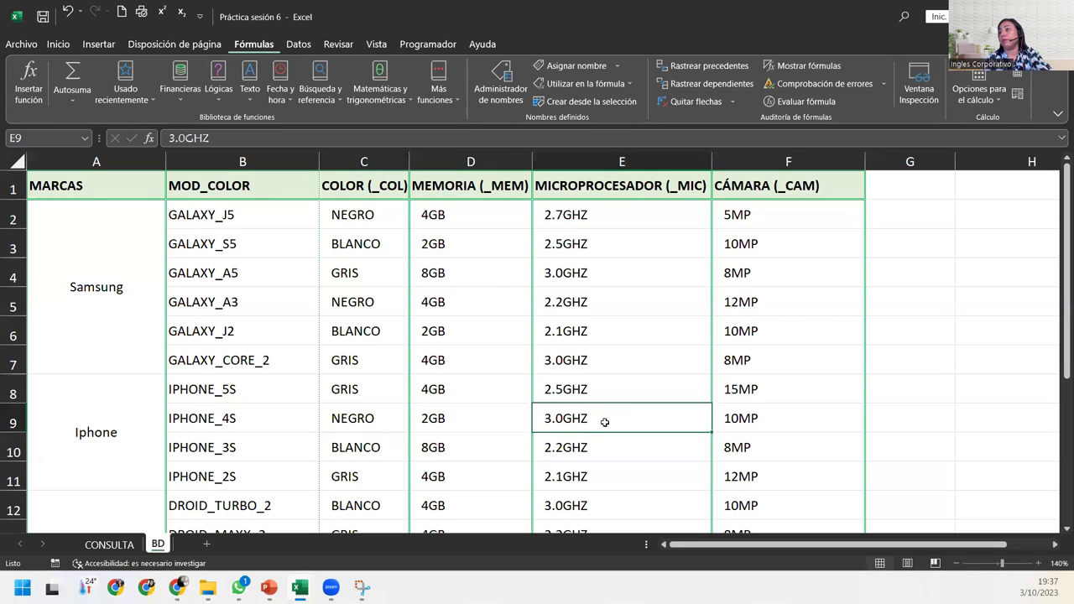
click(558, 66)
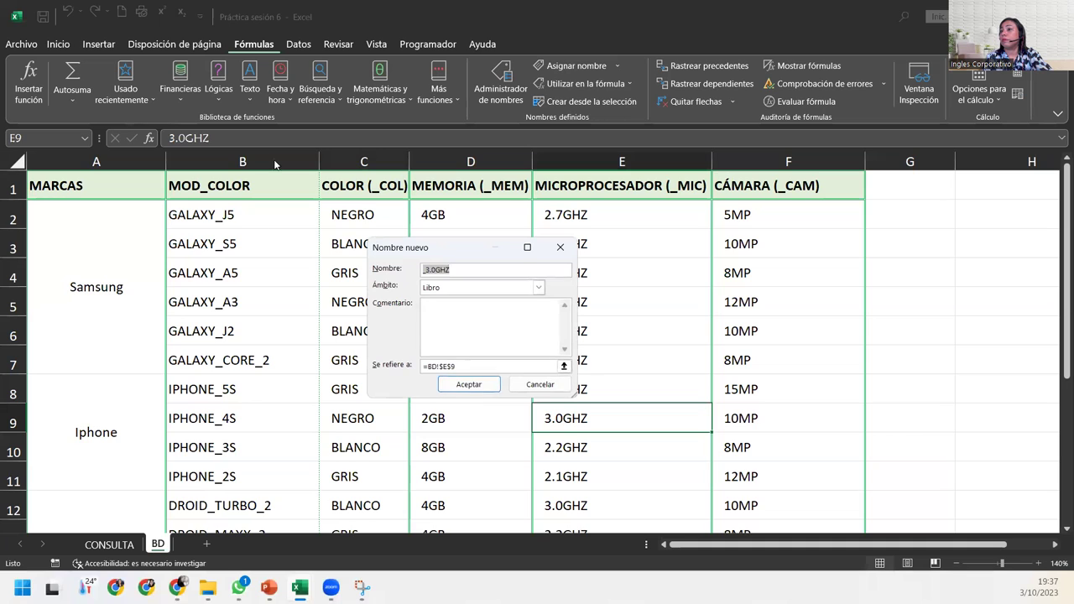
key(ctrl+v)
text(_)
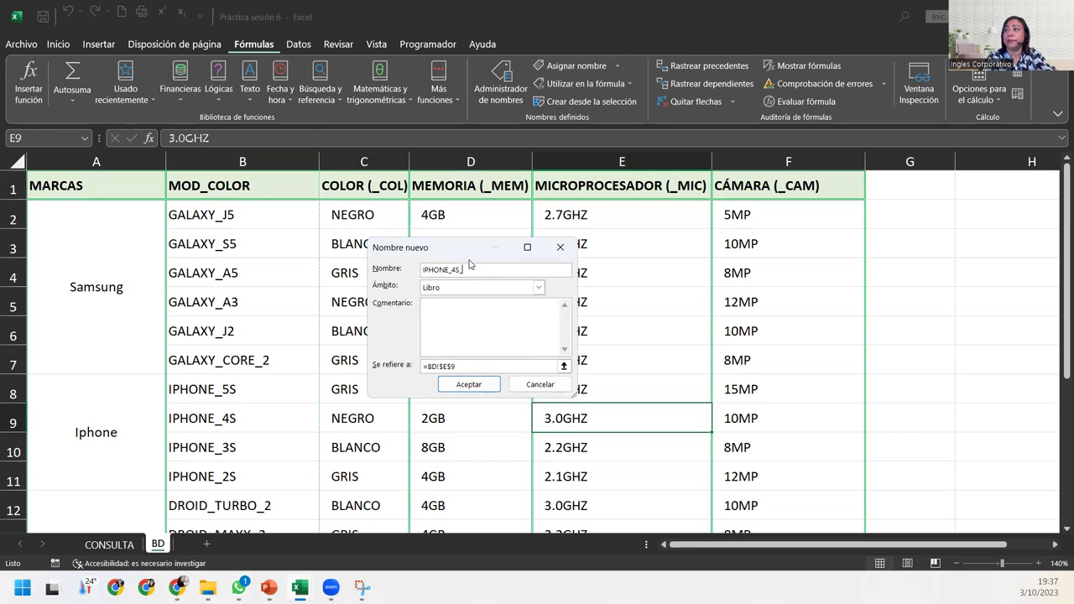
text(MIC)
key(Return)
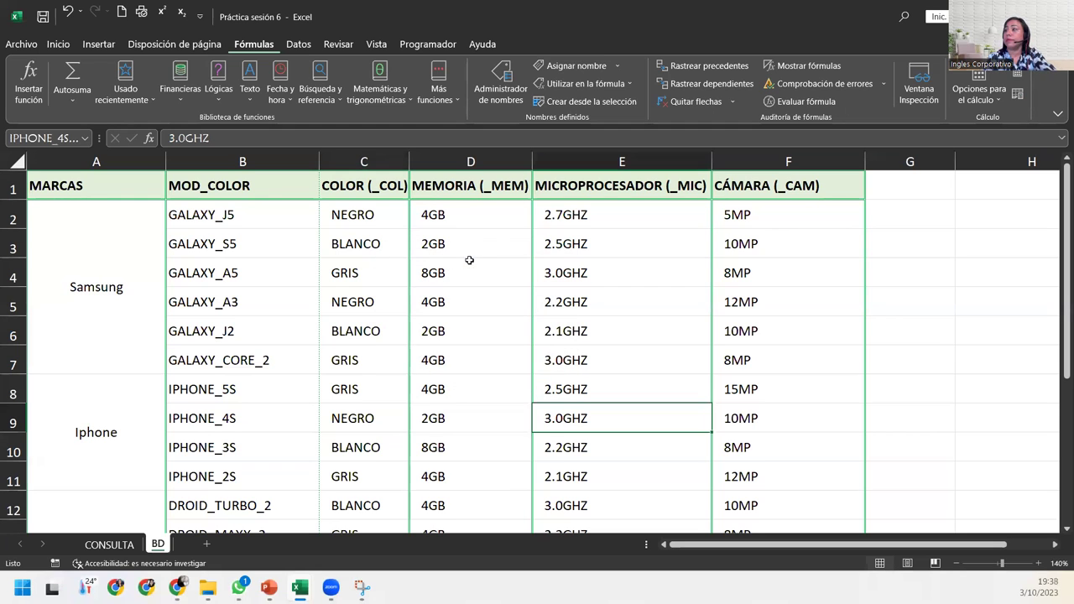
click(752, 421)
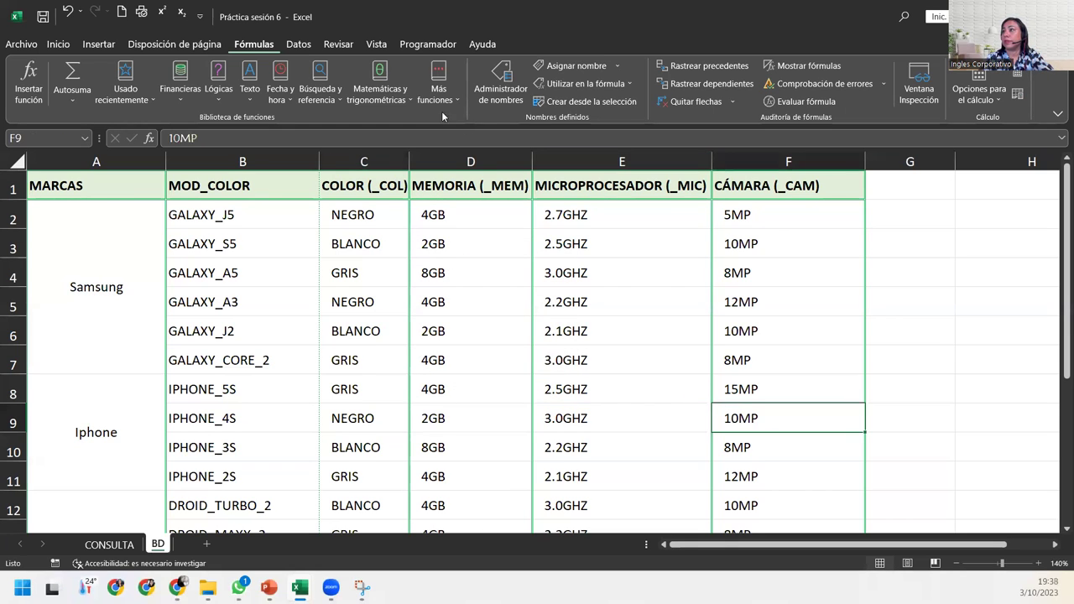
click(576, 67)
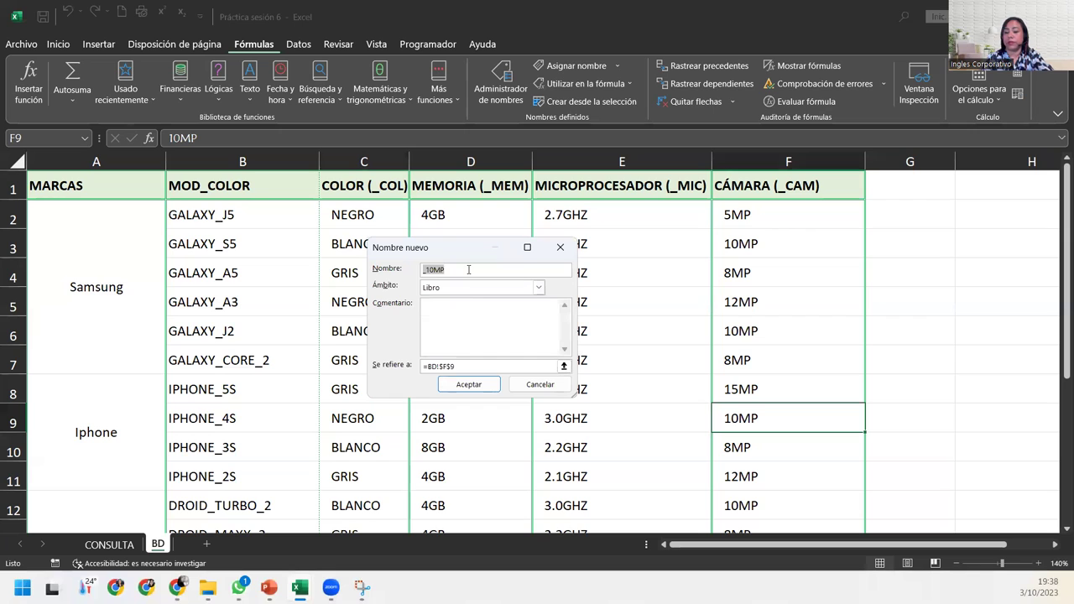
key(ctrl+v)
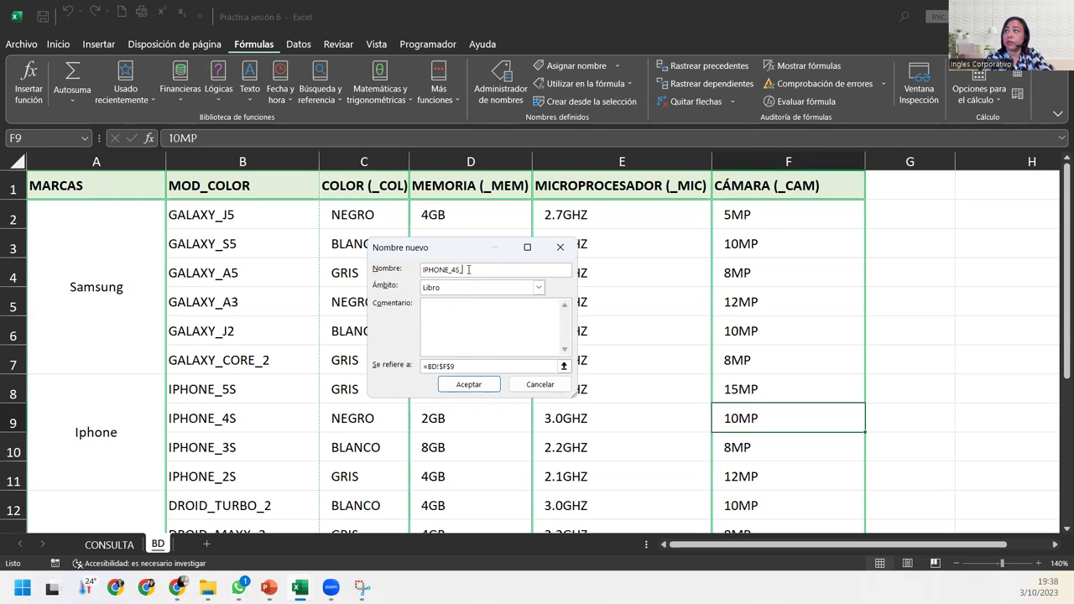
text(CAM)
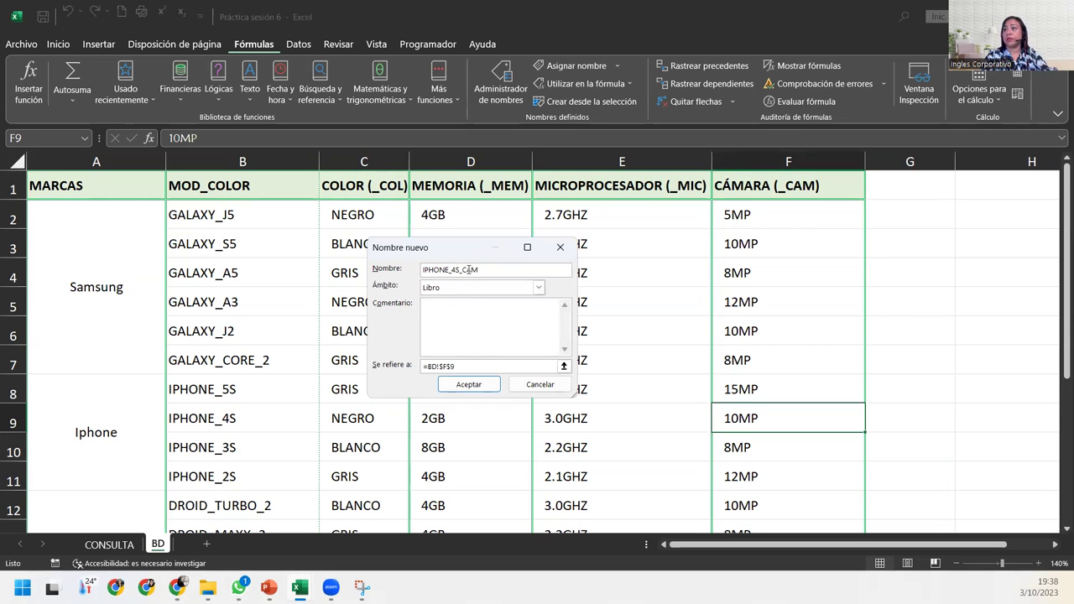
key(Return)
click(513, 97)
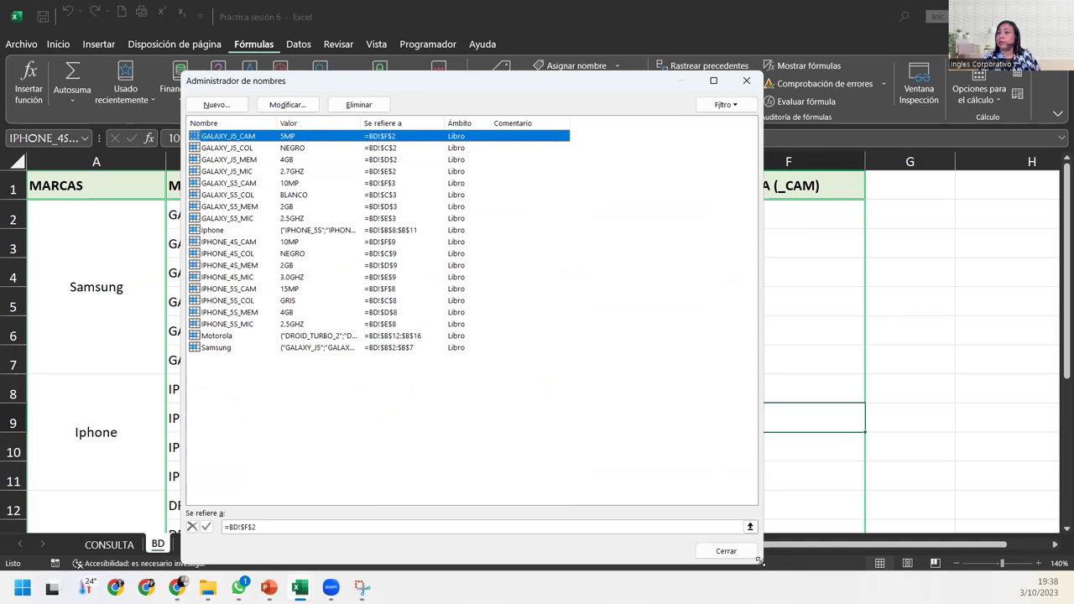
drag(759, 562, 733, 425)
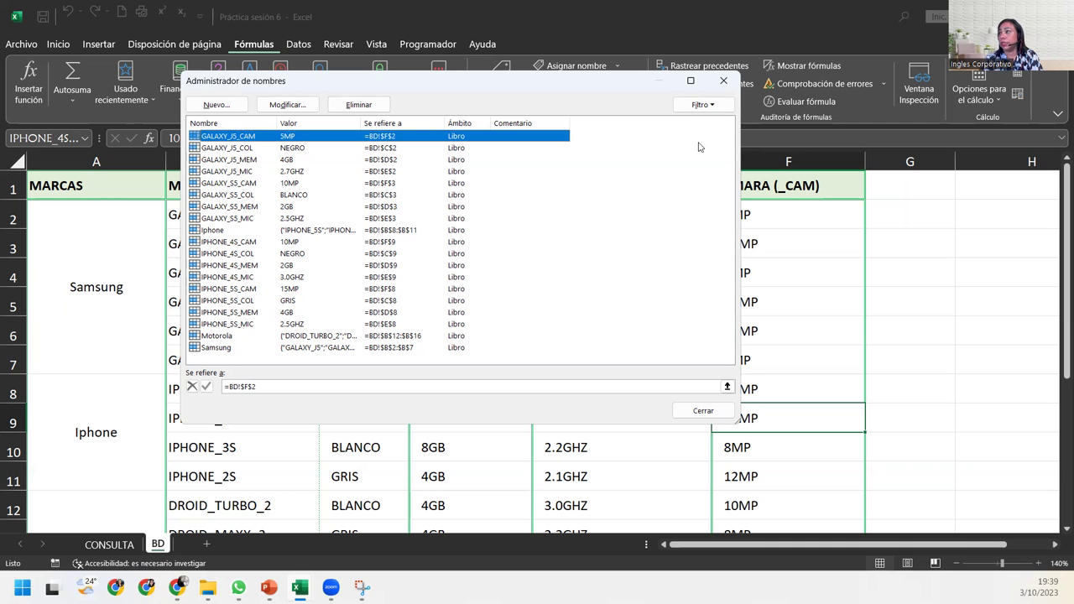
click(727, 80)
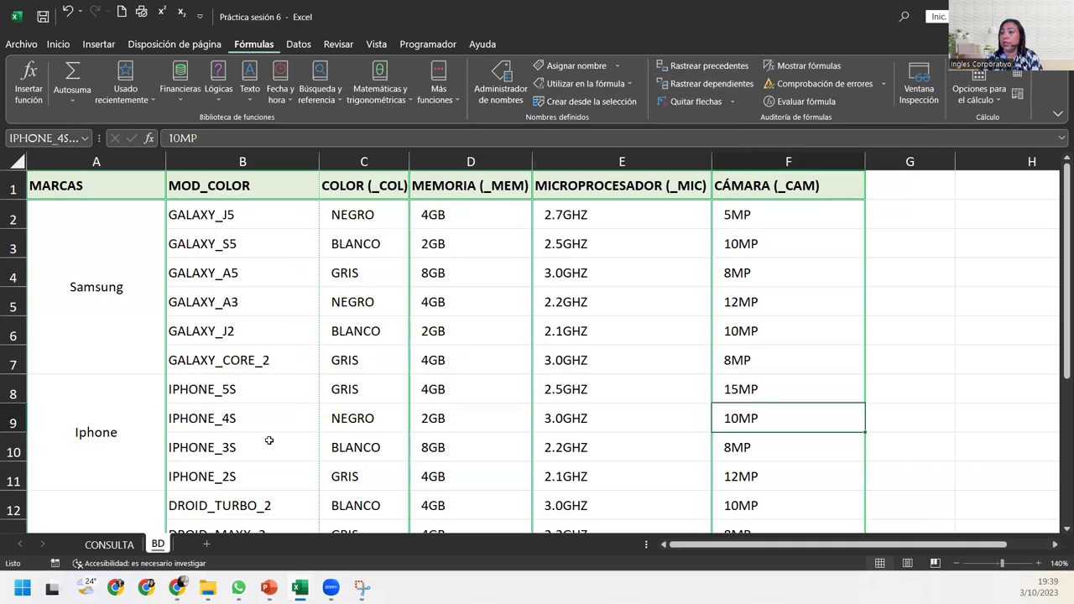
scroll(267, 429, down, 2)
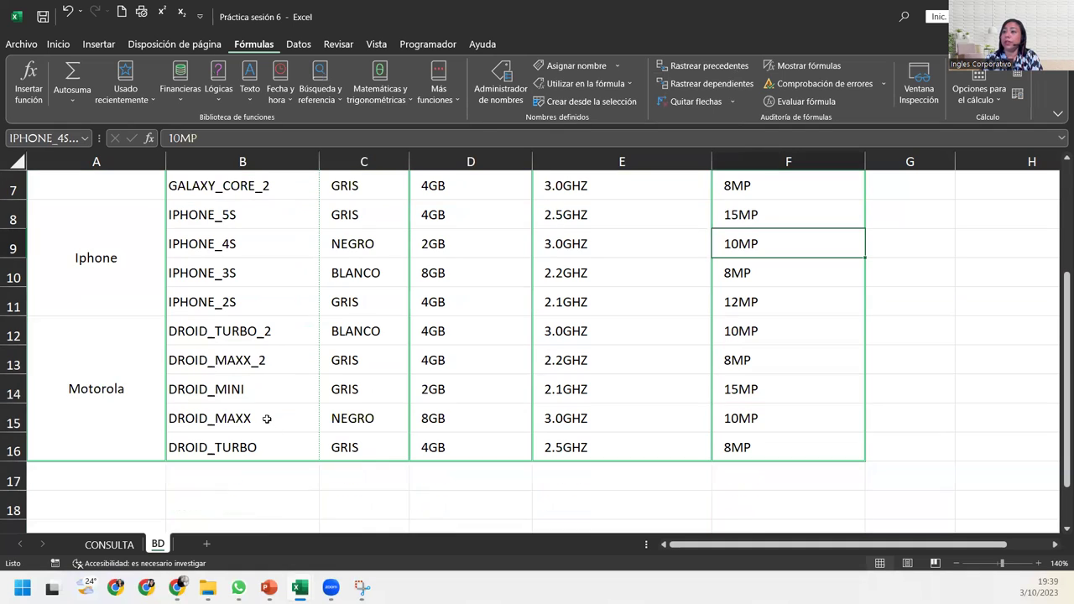
click(355, 332)
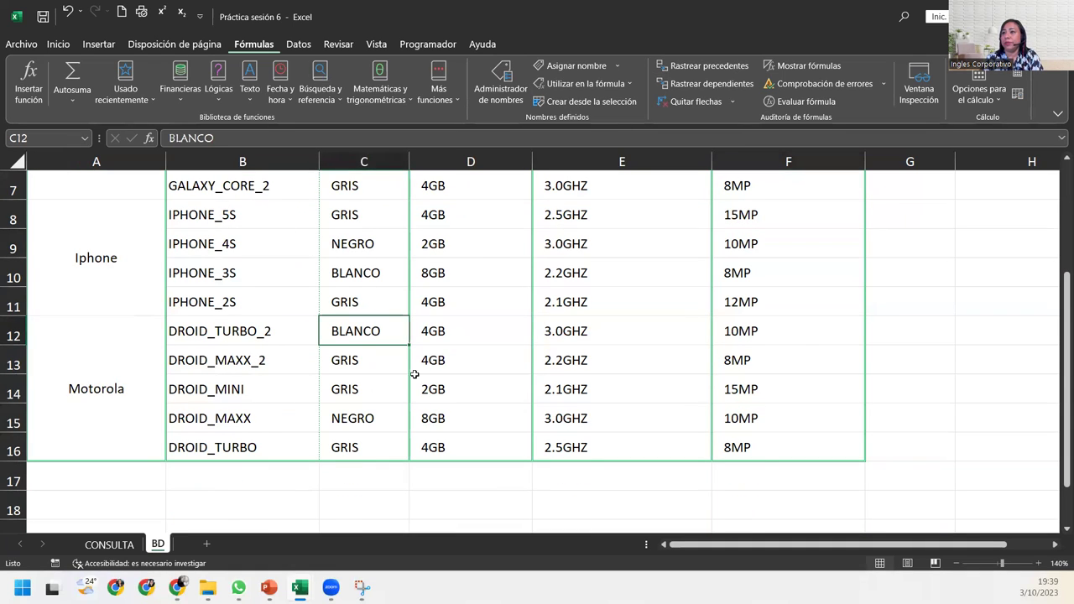
double_click(222, 331)
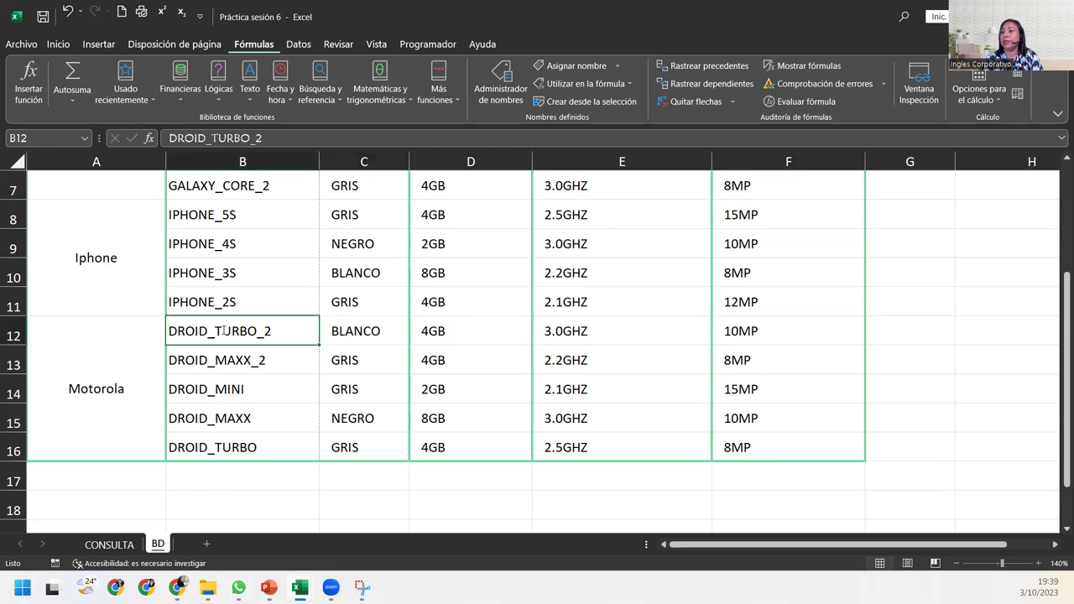
double_click(222, 330)
key(ctrl+c)
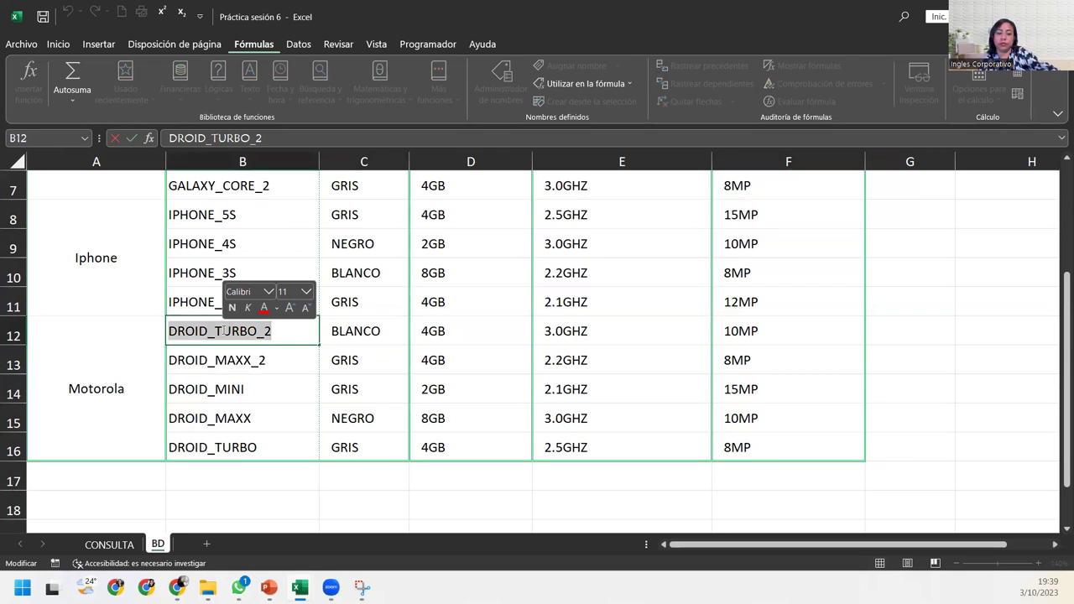
click(388, 324)
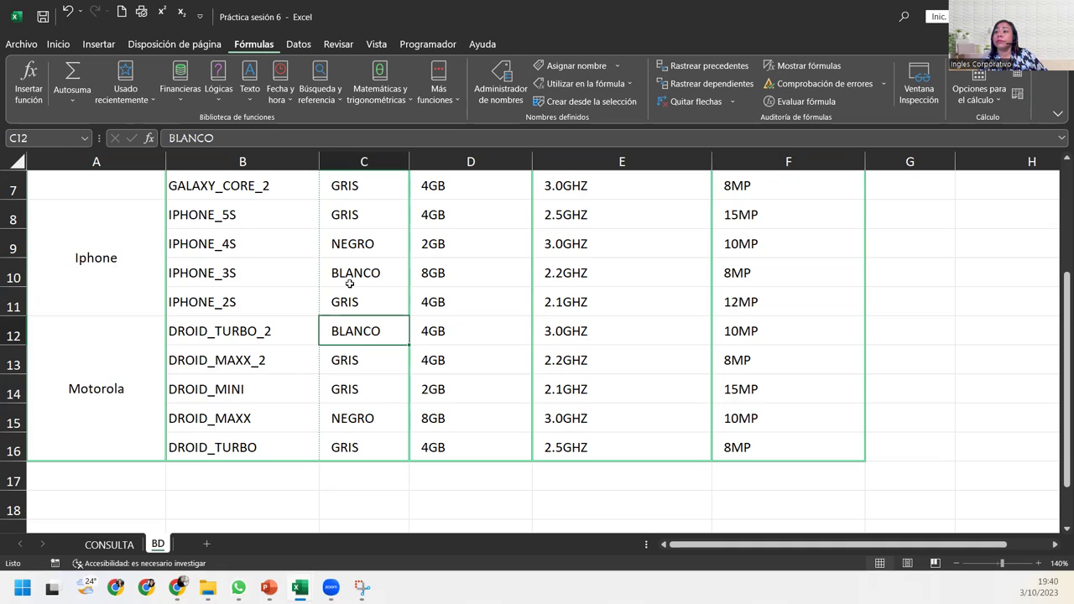
Name the row 12 colour cell DROID_TURBO_2_COL and memory cell D12 (4GB) DROID_TURBO_2_MEM.
click(569, 67)
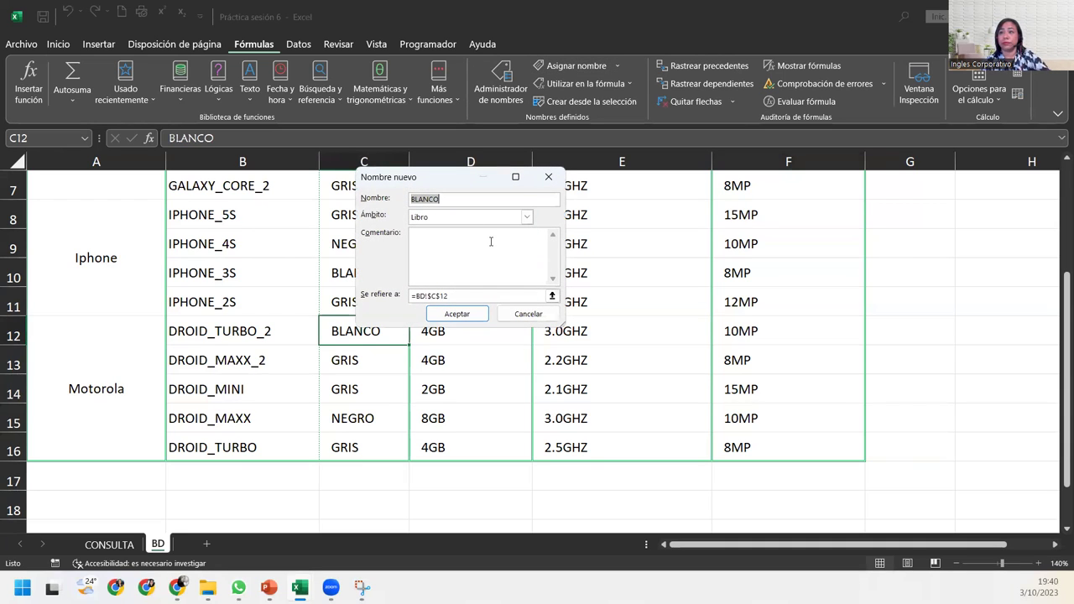
key(ctrl+v)
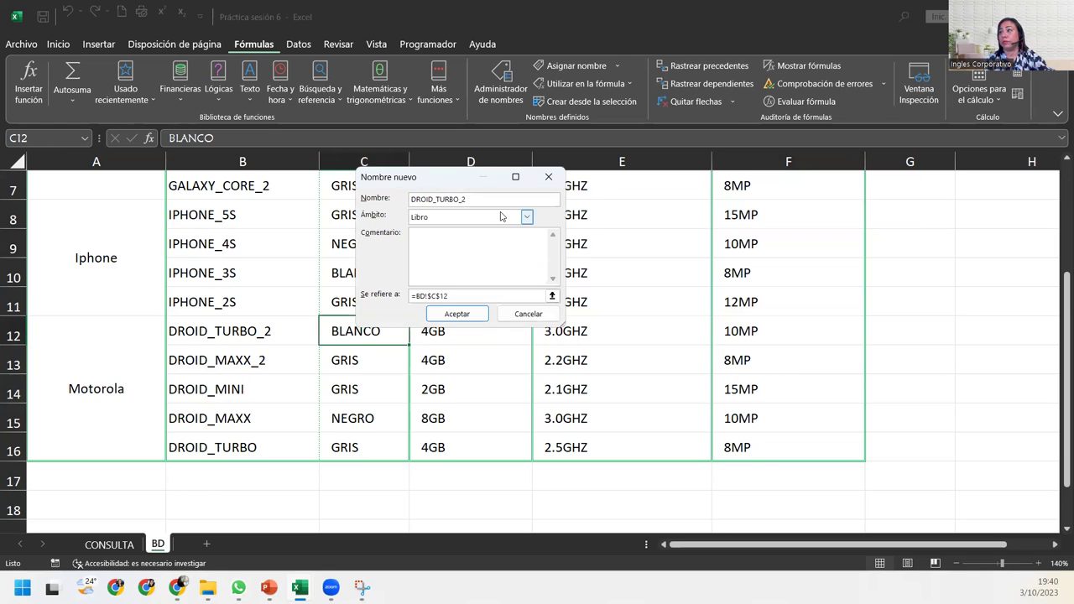
text(_)
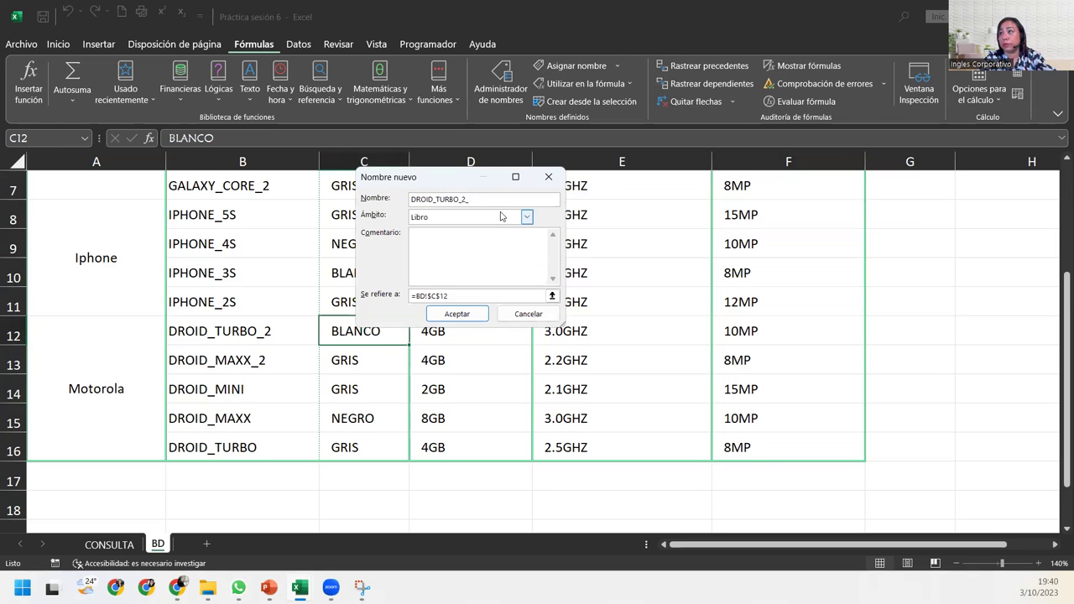
text(COL)
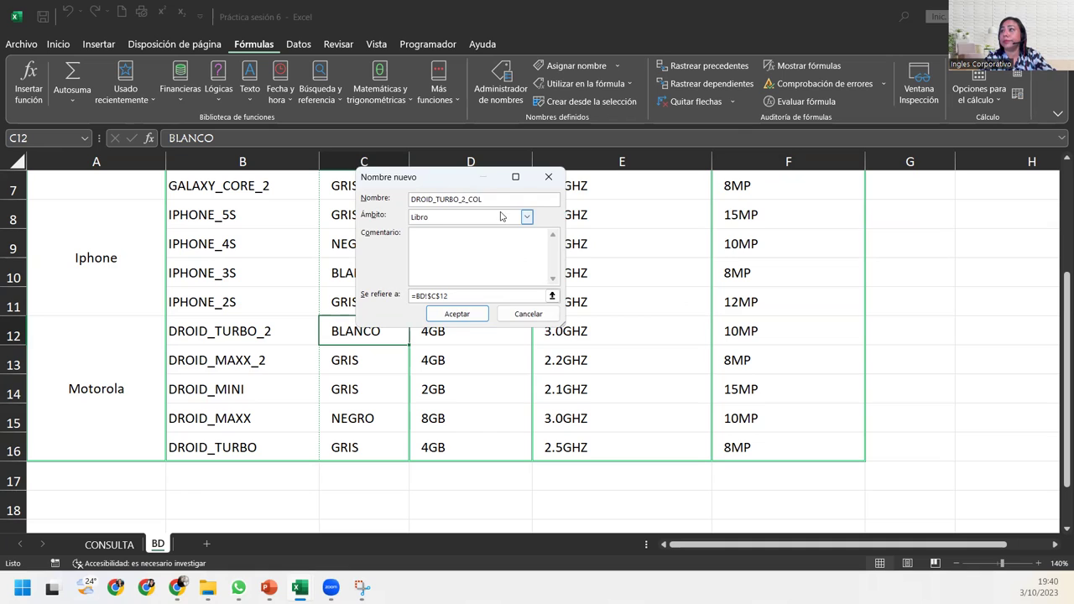
key(Return)
click(485, 334)
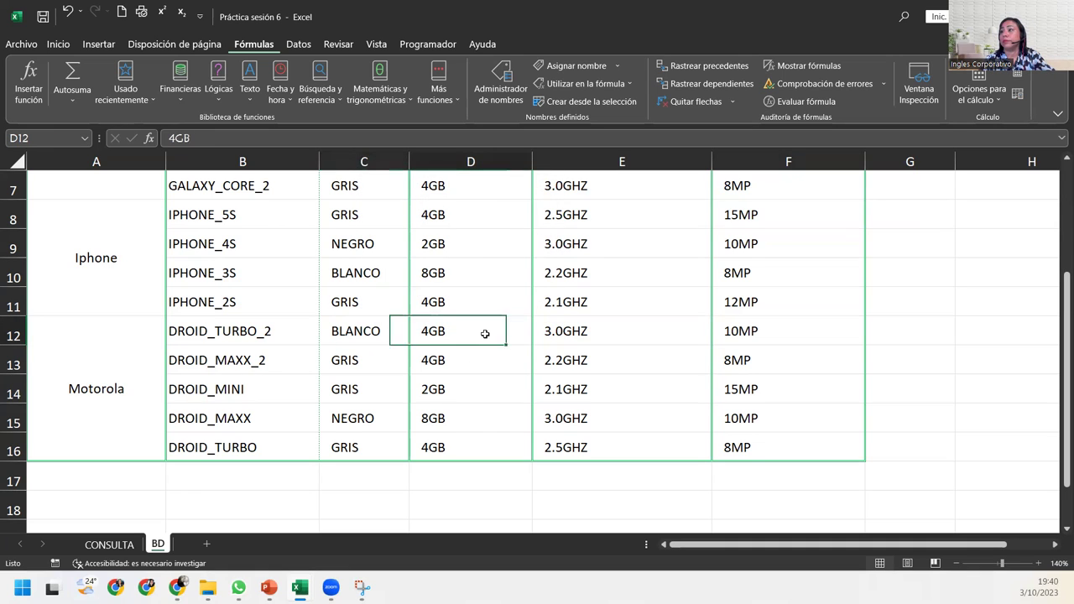
click(564, 64)
text(DROID_TURBO_2_MEM)
key(Return)
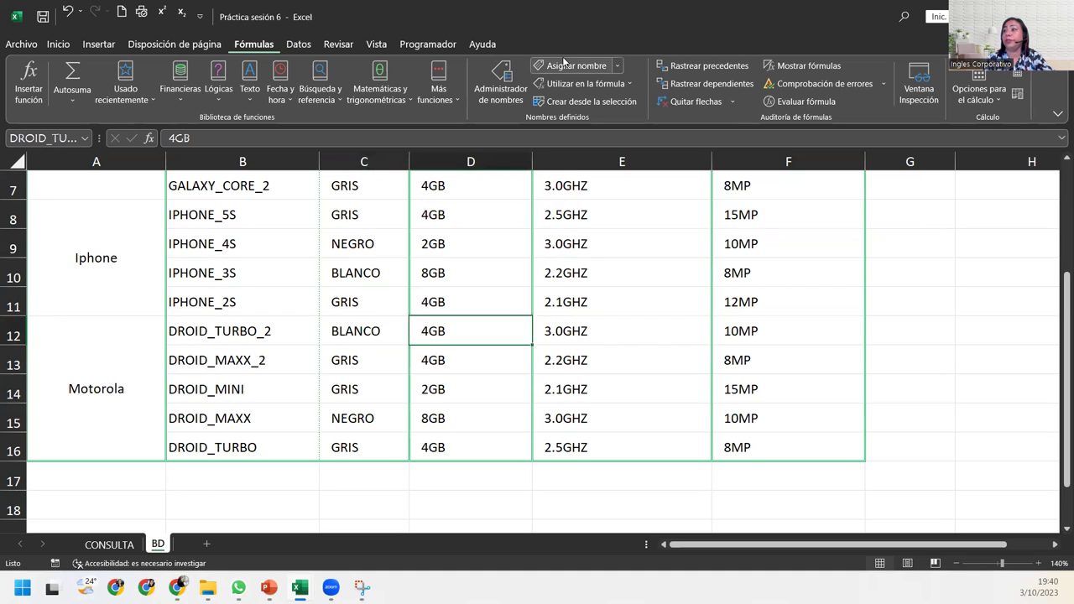
Name the processor cell E12 (3.0GHZ) DROID_TURBO_2_MIC and camera cell F12 (10MP) DROID_TURBO_2_CAM.
click(636, 330)
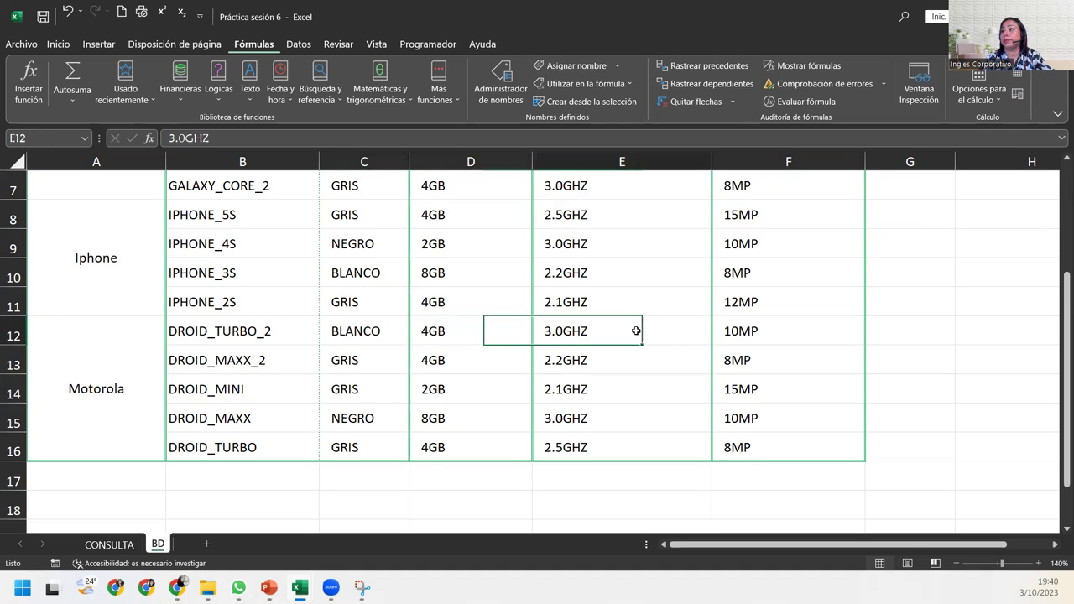
click(572, 65)
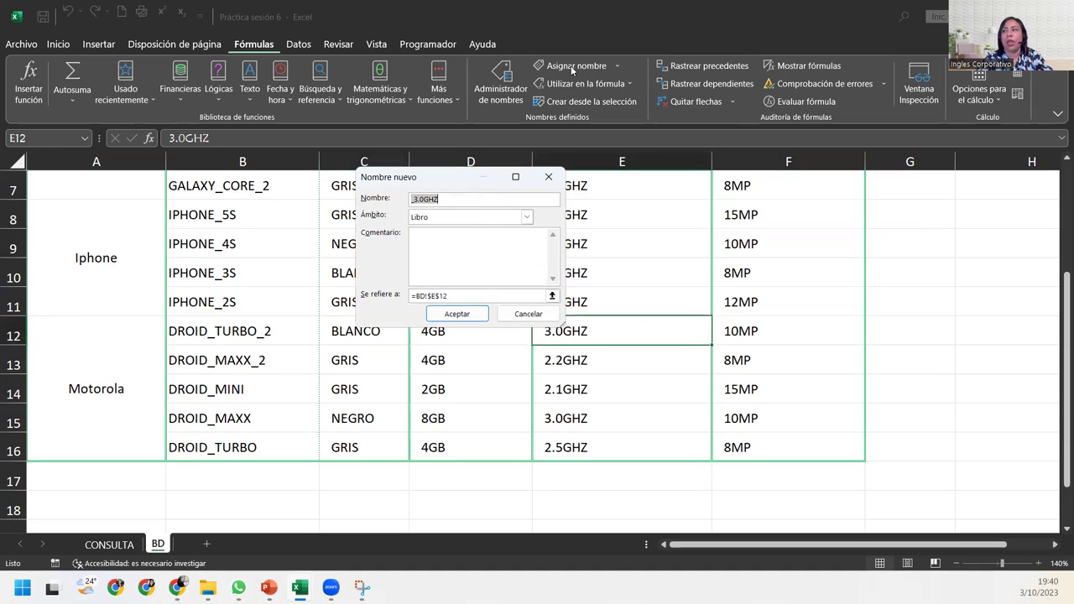
key(ctrl+v)
text(_)
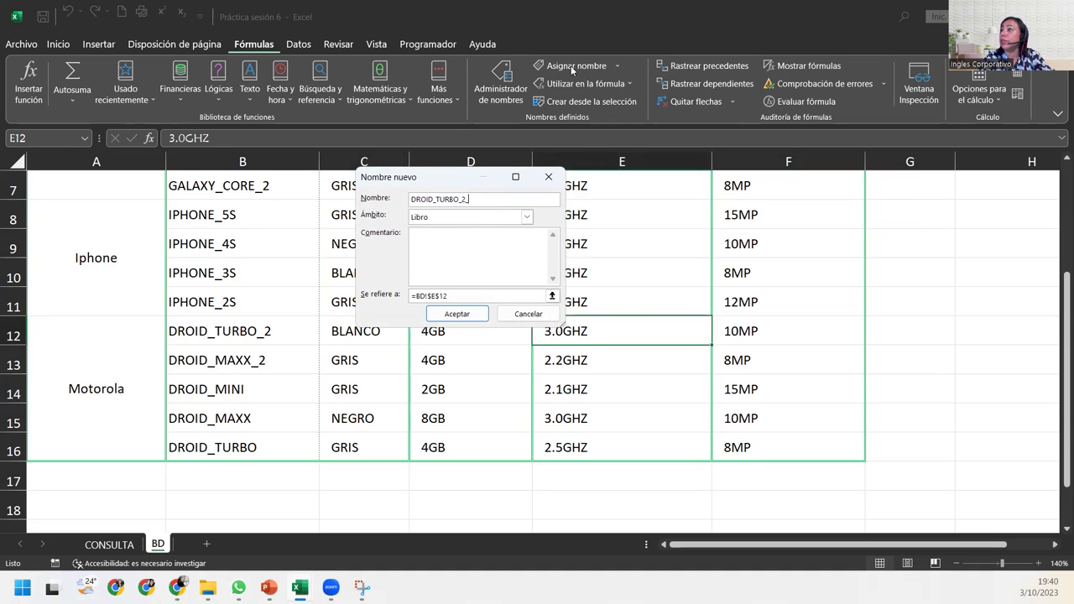
text(MIC)
key(Return)
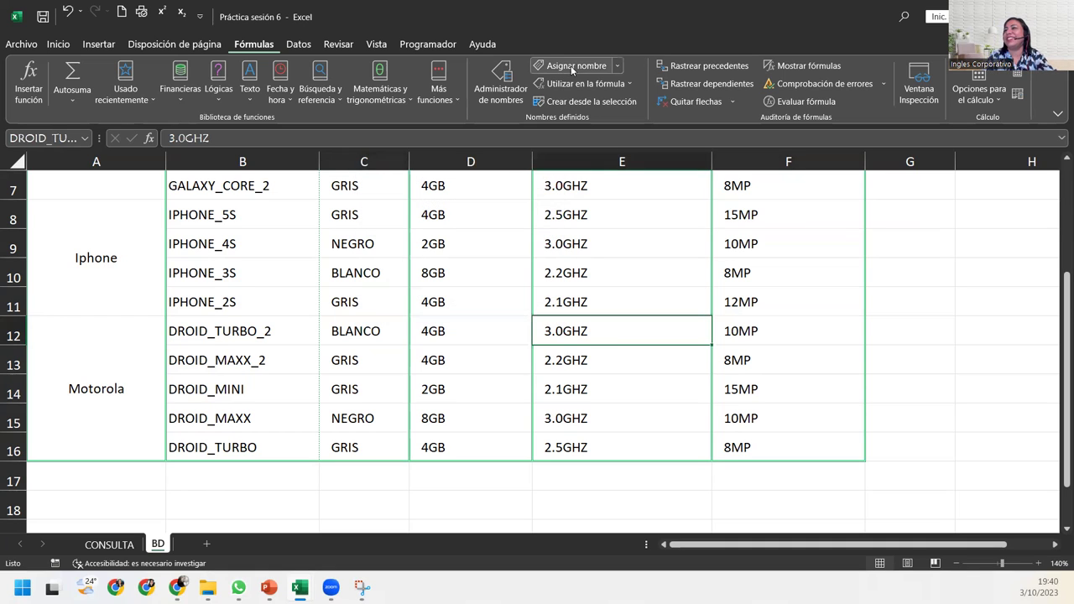
click(802, 338)
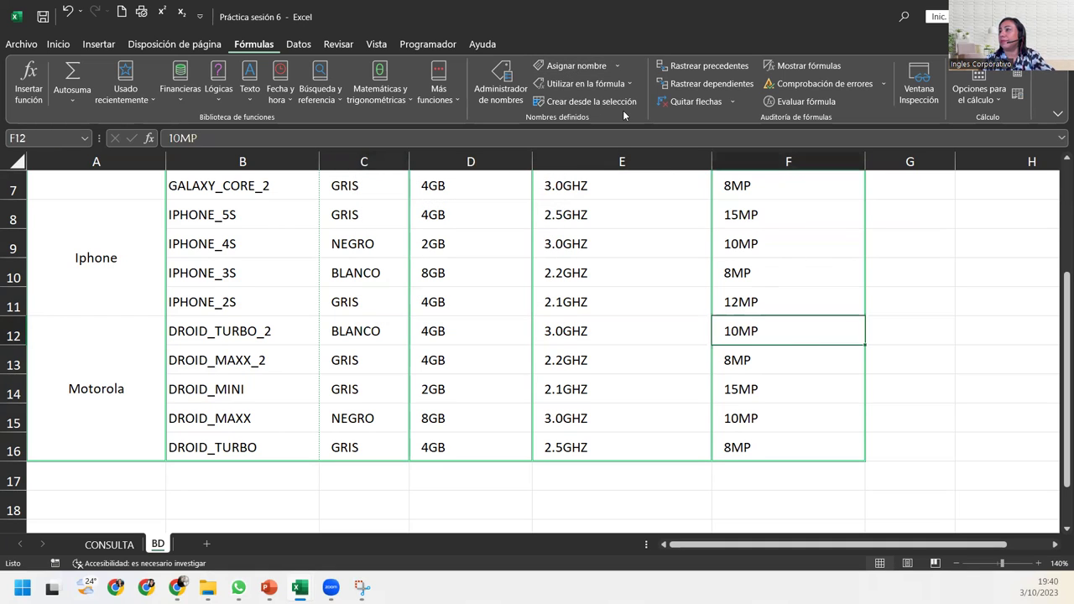
click(552, 70)
key(ctrl+v)
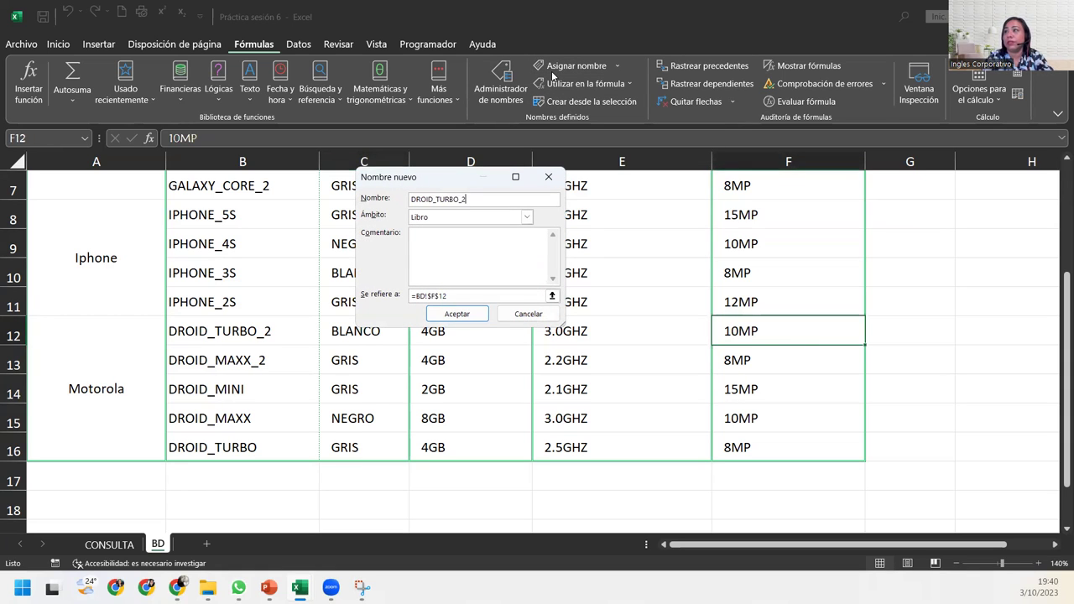
text(_CAM)
key(Return)
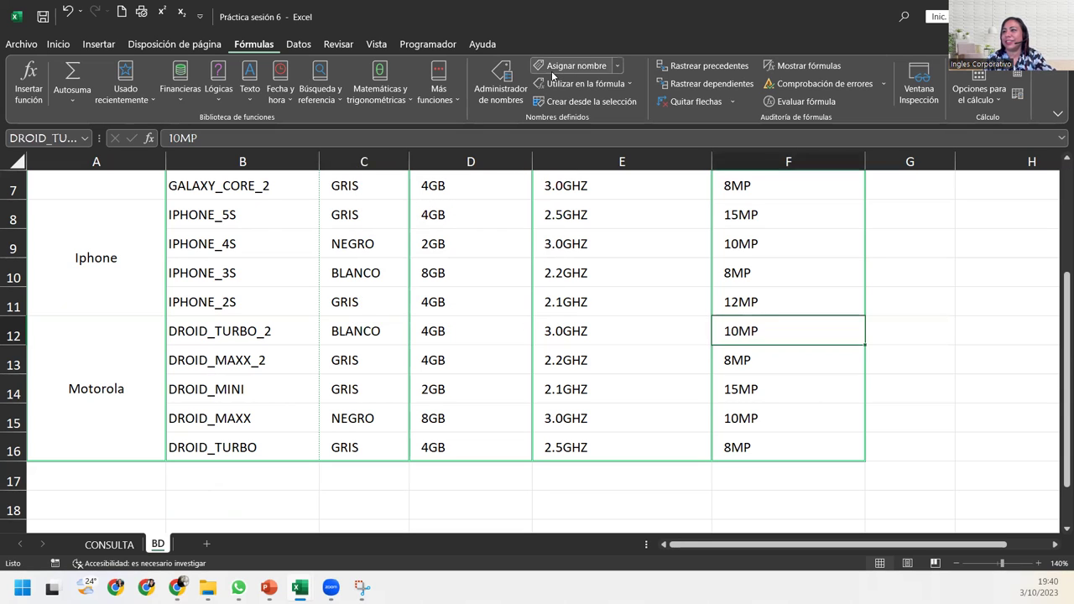
click(309, 362)
Name the GRIS colour cell in row 13 DROID_MAXX_2_COL.
double_click(309, 362)
key(ctrl+c)
double_click(310, 362)
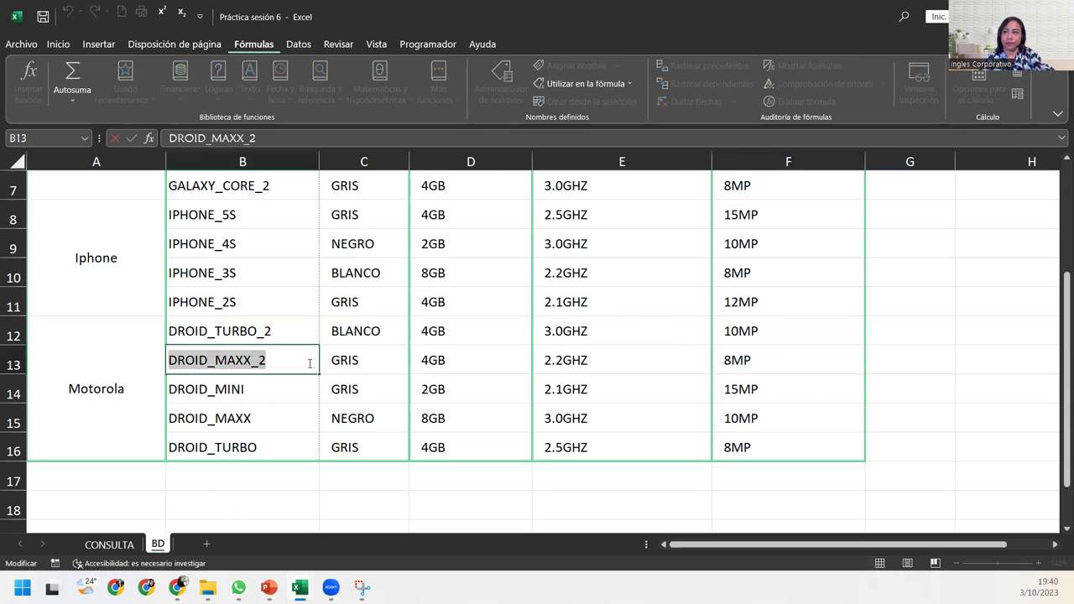
click(346, 354)
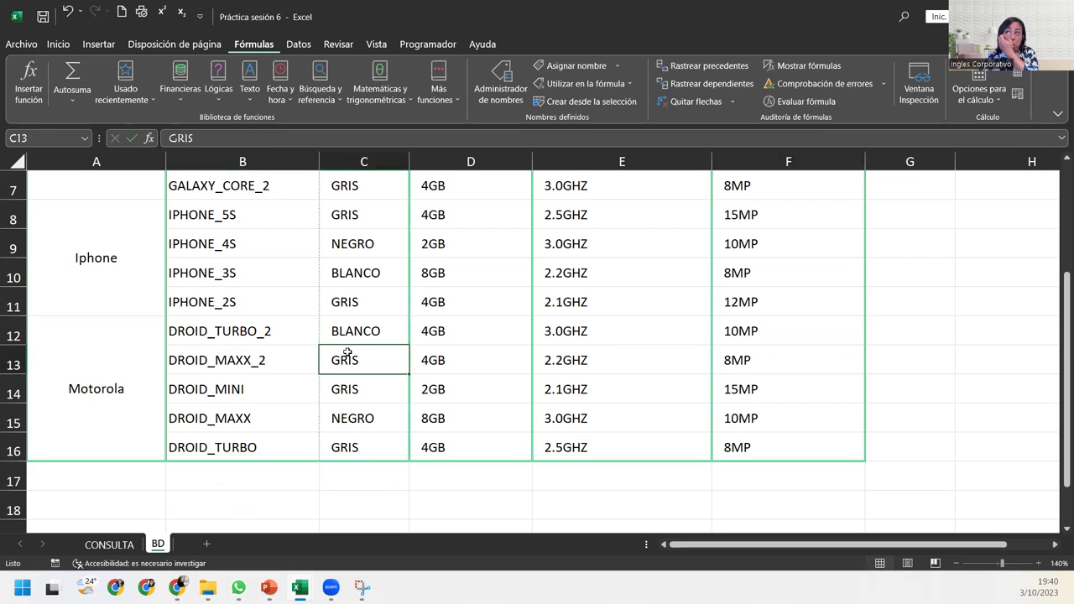
click(552, 67)
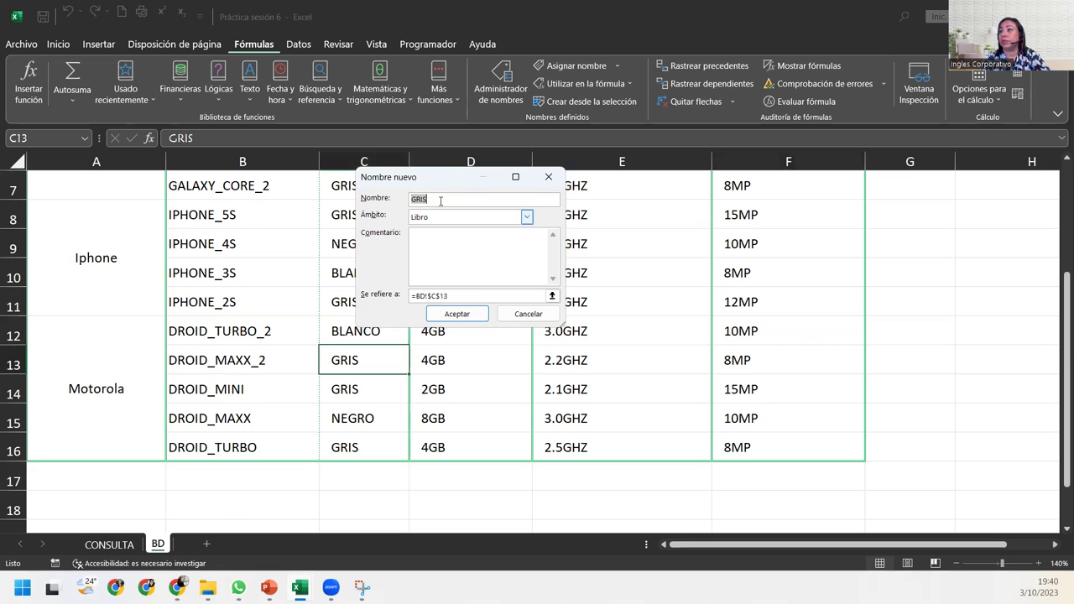
key(ctrl+v)
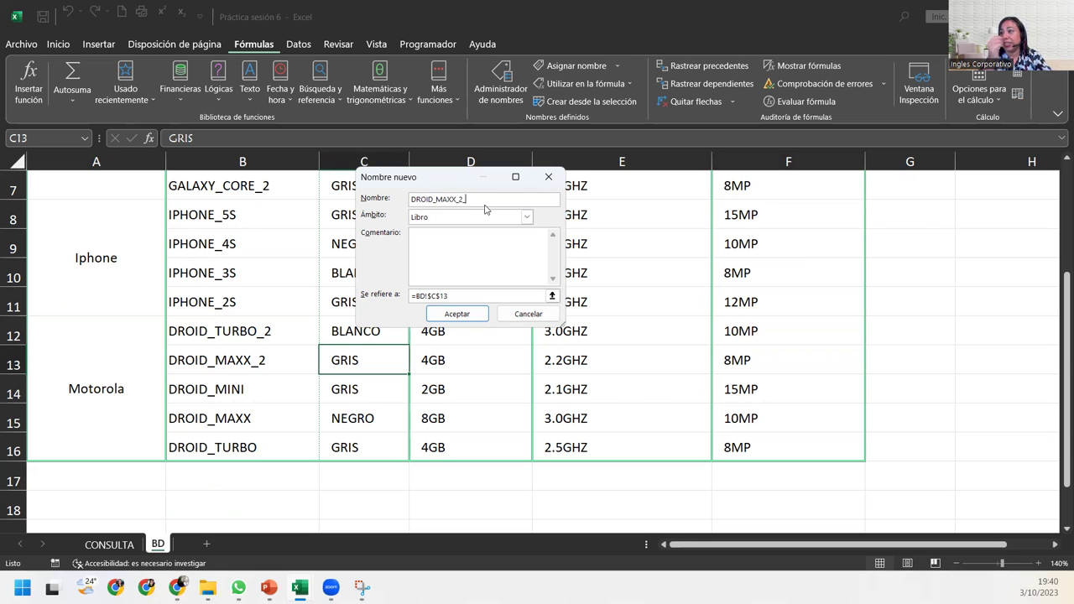
text(GRIS)
key(Return)
Name the 4GB memory cell in row 13 DROID_MAXX_2_MEM.
click(455, 350)
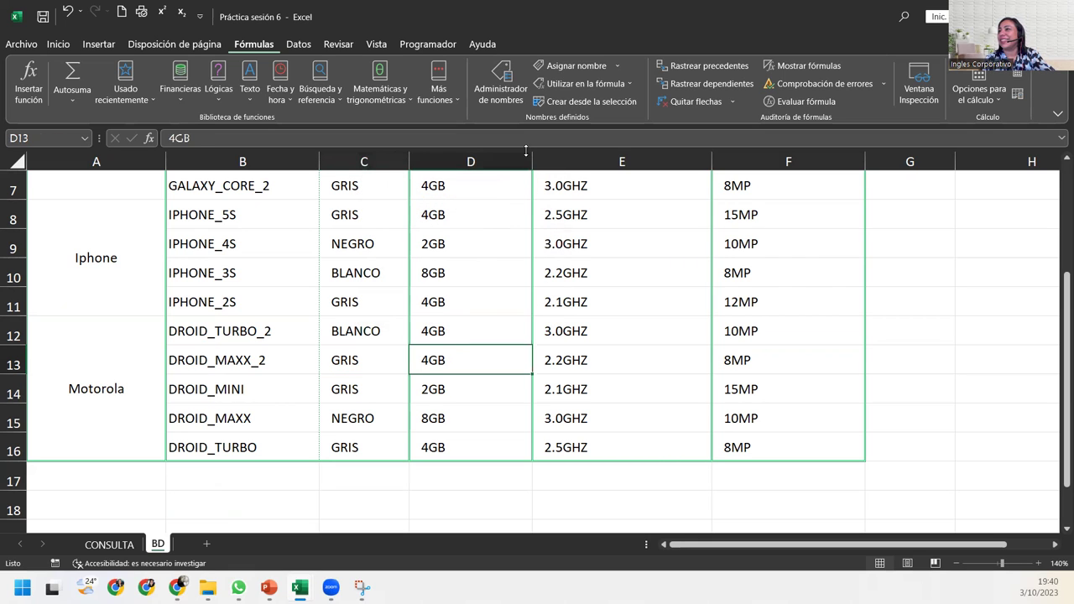
click(546, 64)
key(ctrl+v)
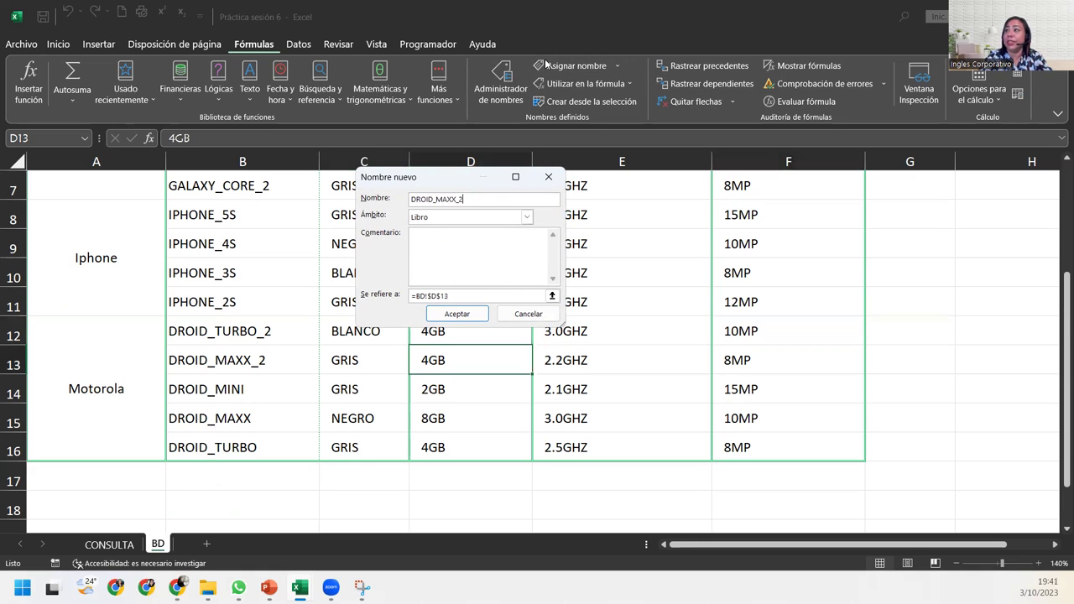
text(_)
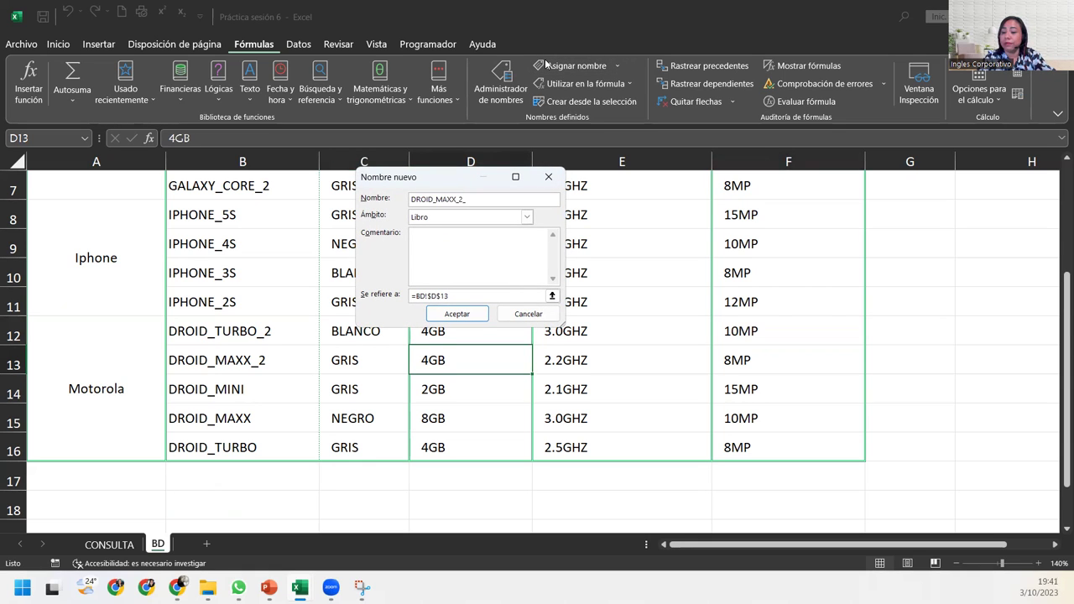
text(MEM)
key(Return)
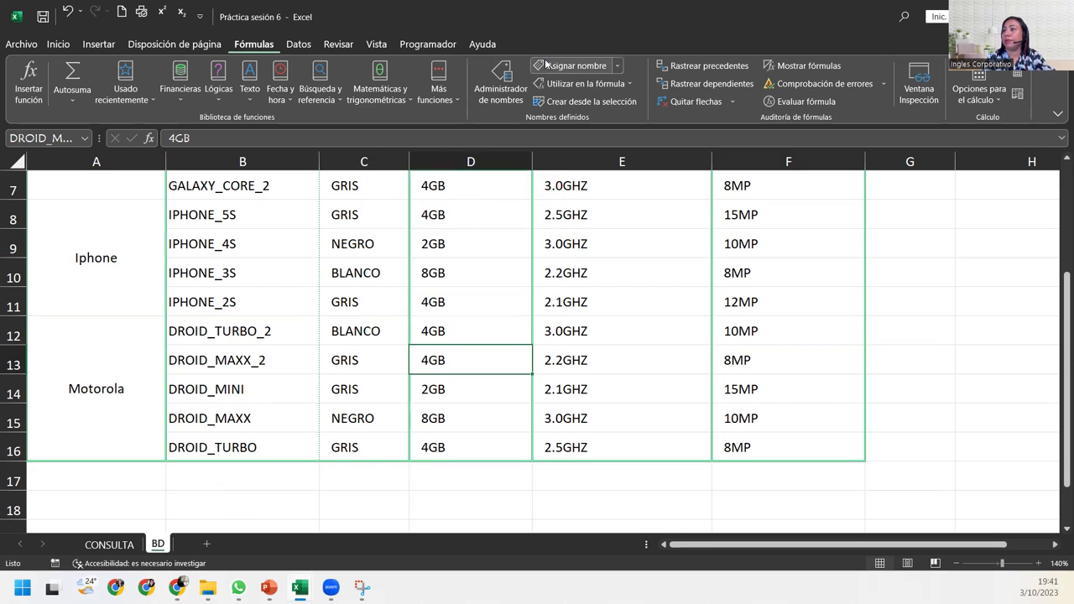
Name the 2.2GHZ processor cell in row 13 DROID_MAXX_2_MIC.
click(647, 355)
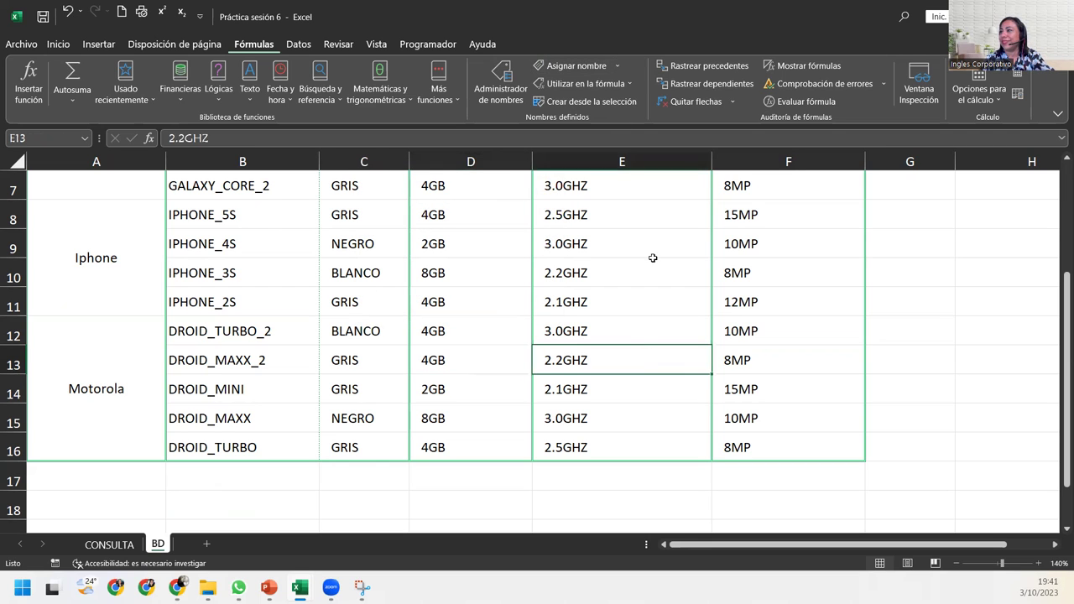
click(587, 66)
key(ctrl+v)
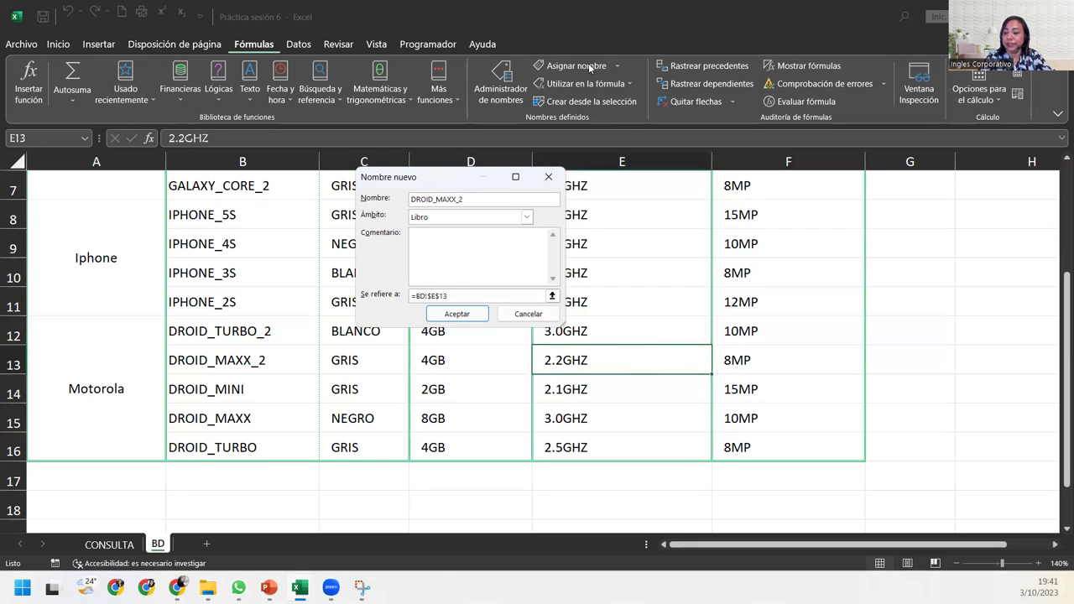
key(Return)
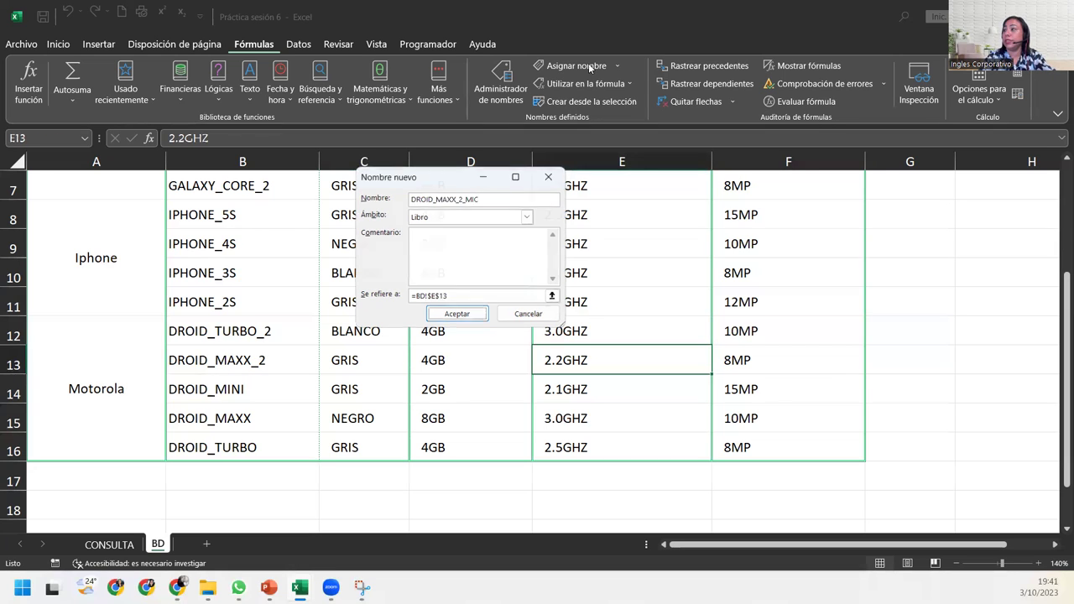
Name the 8MP camera cell F13 DROID_MAXX_2_CAM and open the Name Manager.
click(765, 369)
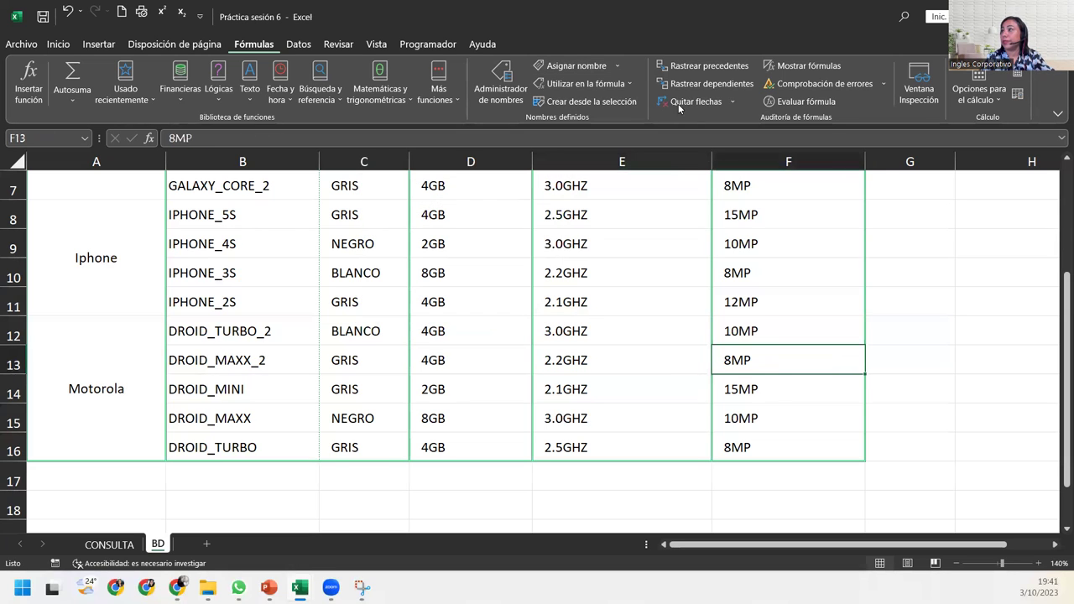
click(560, 65)
key(ctrl+v)
text(_)
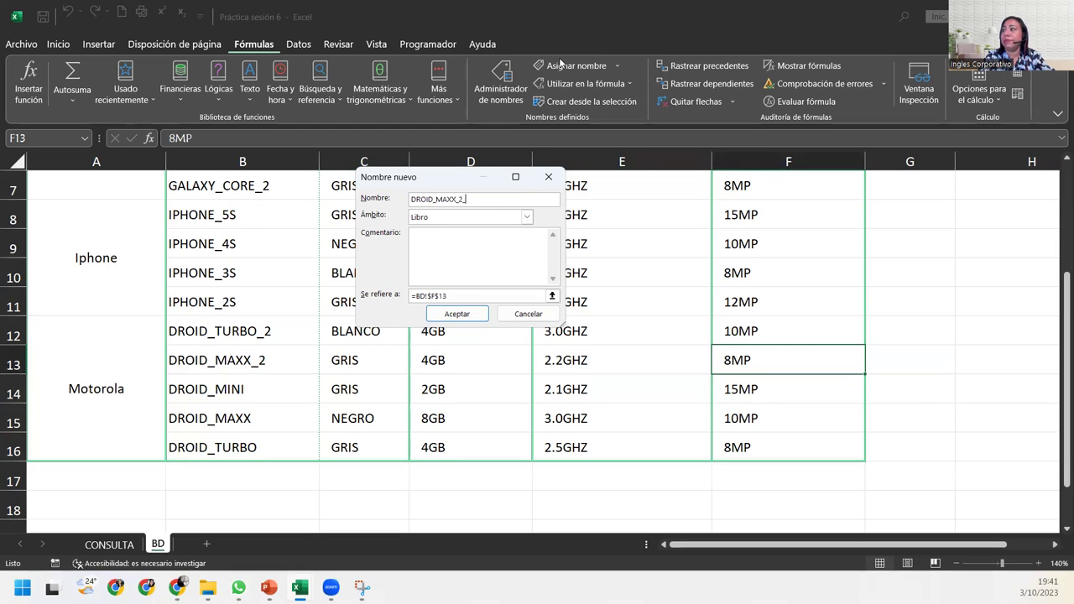
text(8MP)
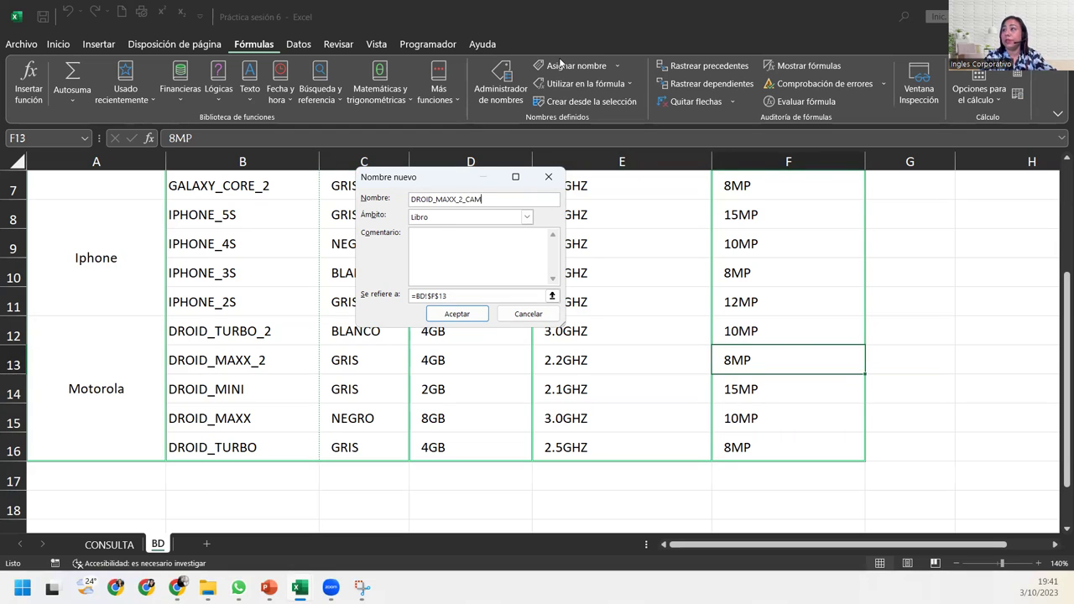
key(Return)
click(501, 84)
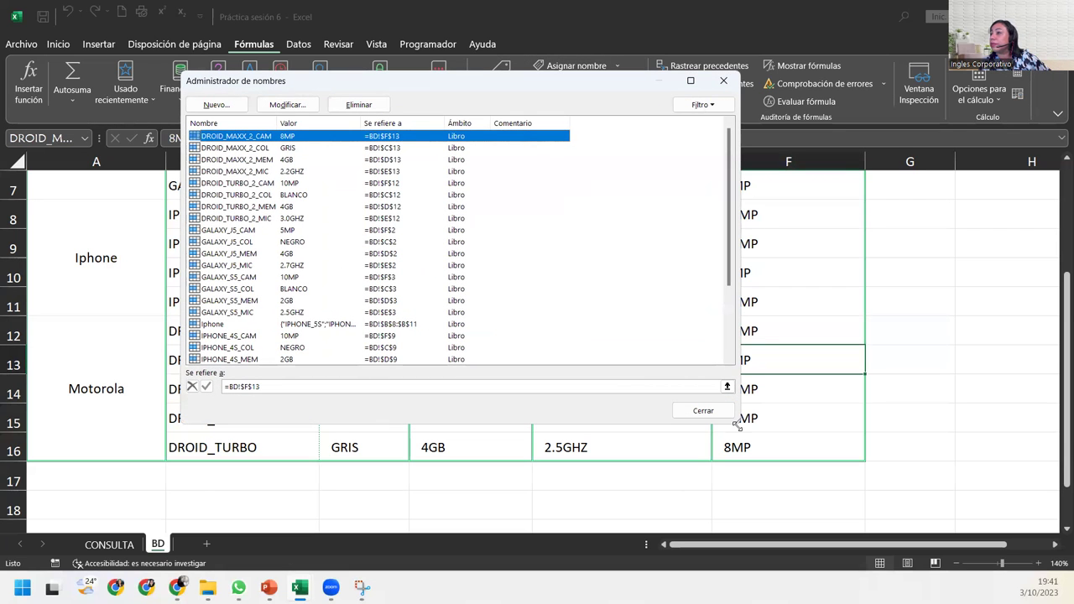
Enlarge the Name Manager and move it right so the model column and names are visible.
drag(737, 425, 809, 518)
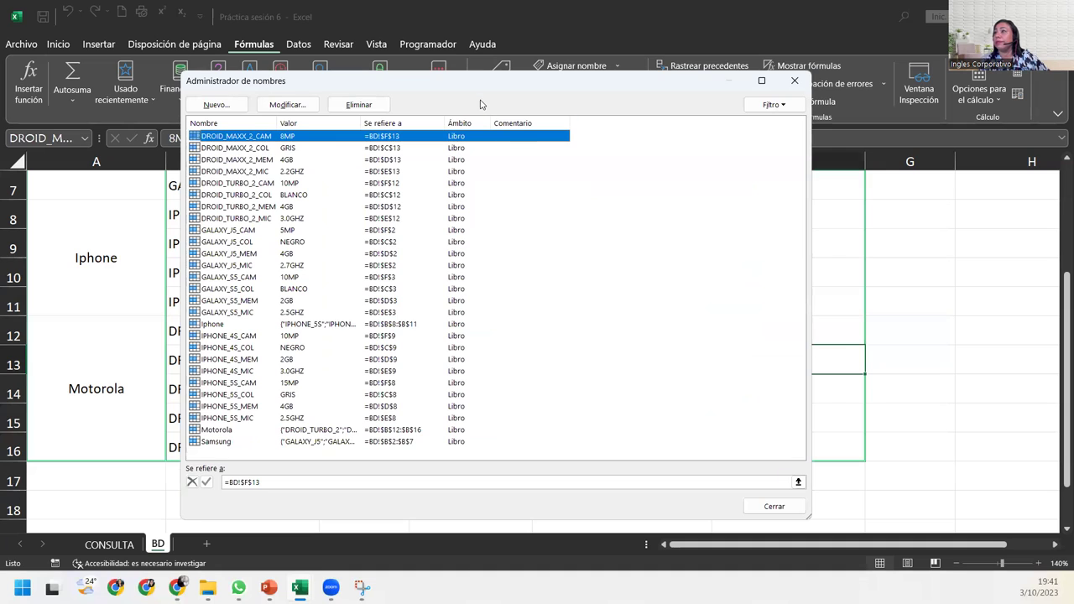
drag(480, 83, 550, 89)
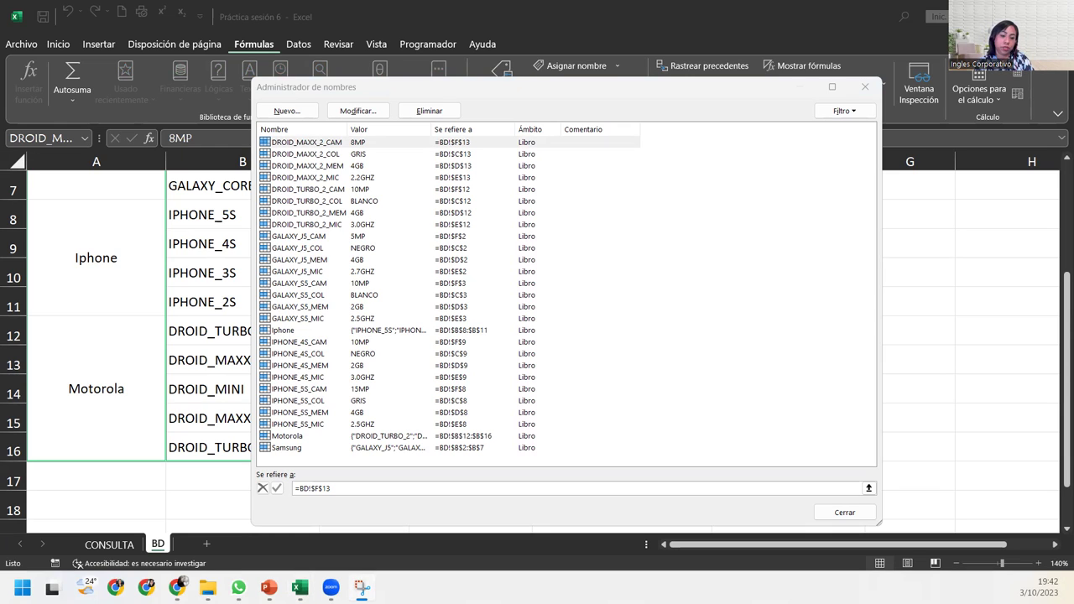
key(alt+Tab)
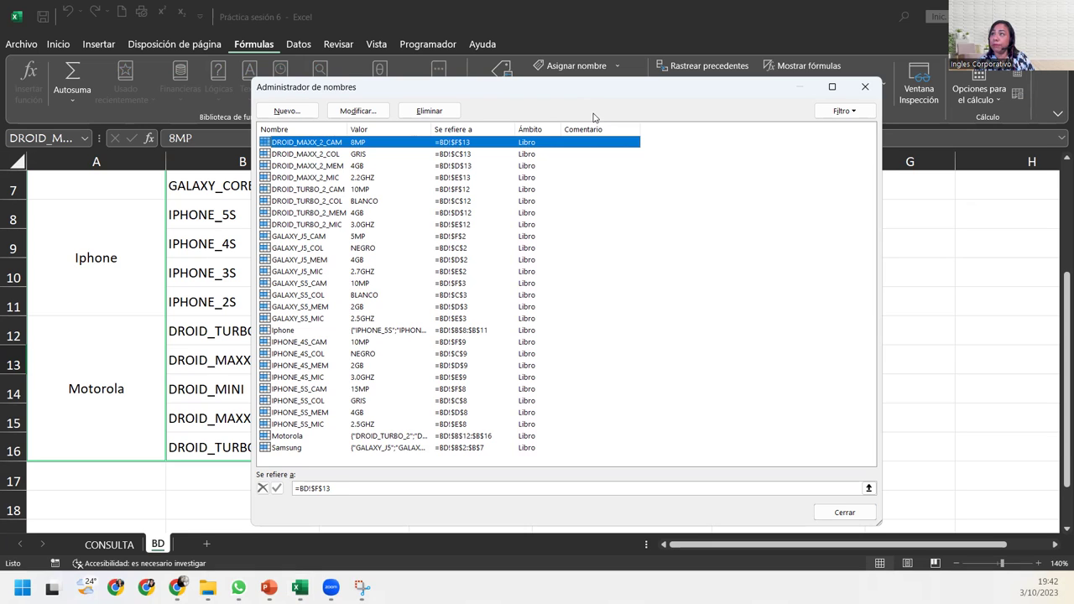
drag(583, 93, 588, 96)
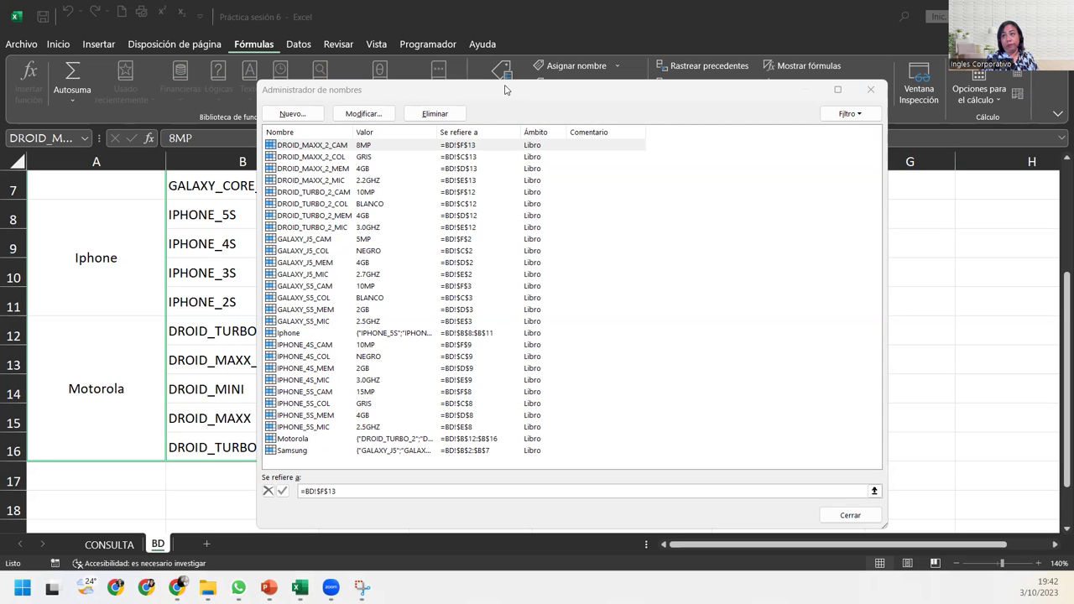
mouse_move(505, 90)
mouse_down()
mouse_move(529, 94)
mouse_move(562, 259)
mouse_up()
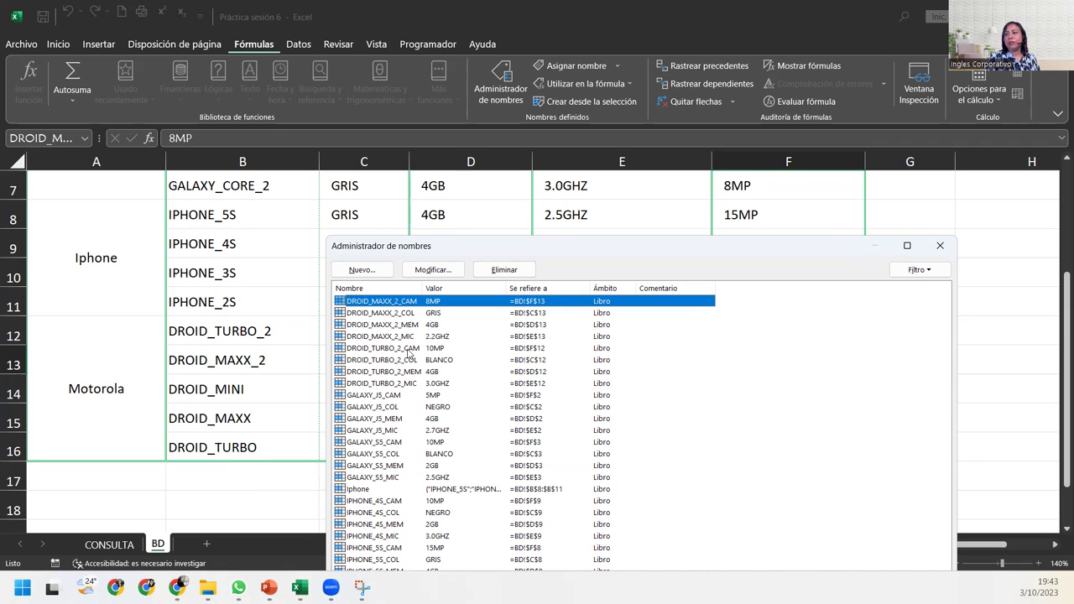
Select DROID_MAXX_2_MEM (4GB, =BD!$D$13) in the Name Manager list.
click(428, 325)
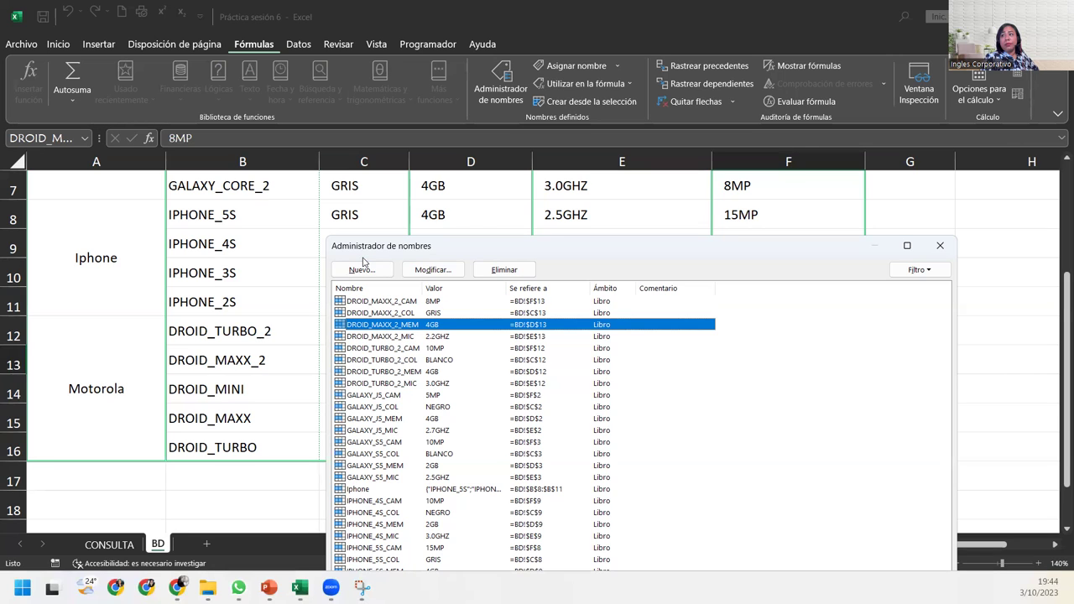
Open DROID_MAXX_2_MEM for editing to check its =BD!$D$13 reference, then close without changes.
click(431, 275)
click(674, 411)
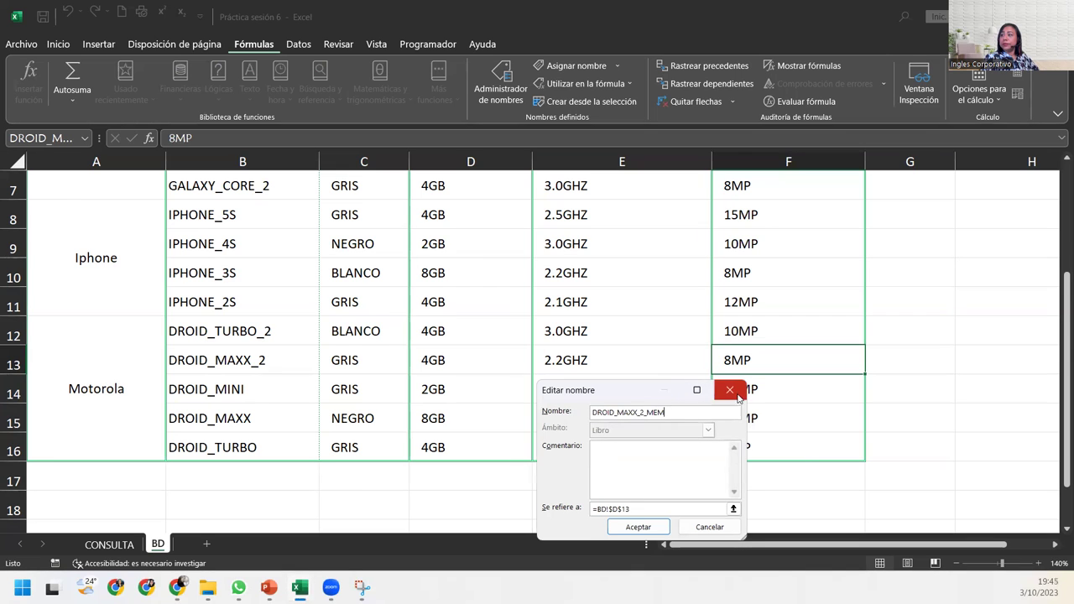
click(729, 389)
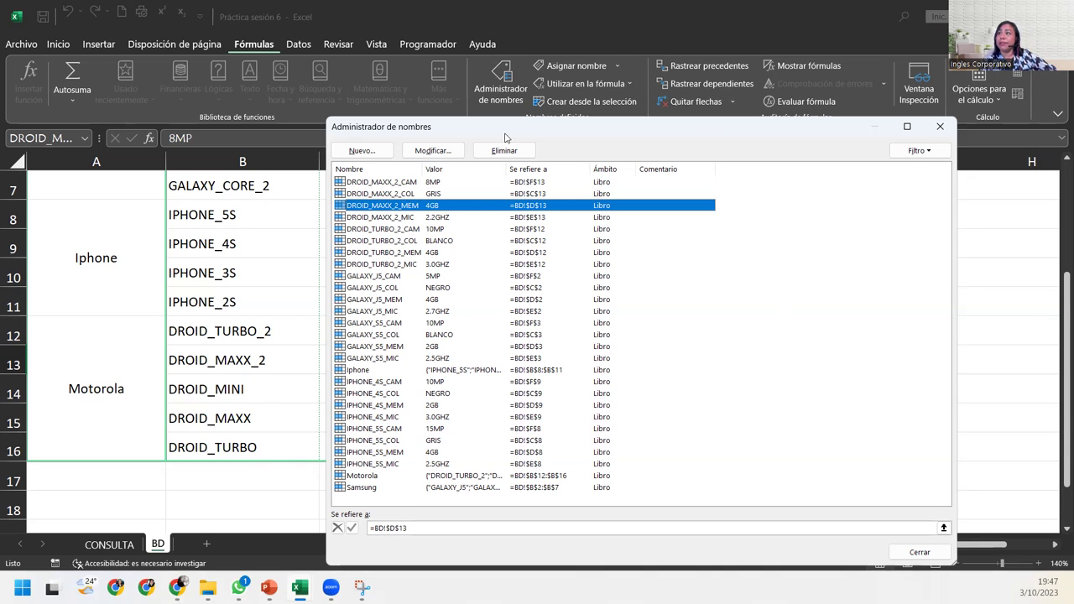
drag(553, 130, 520, 73)
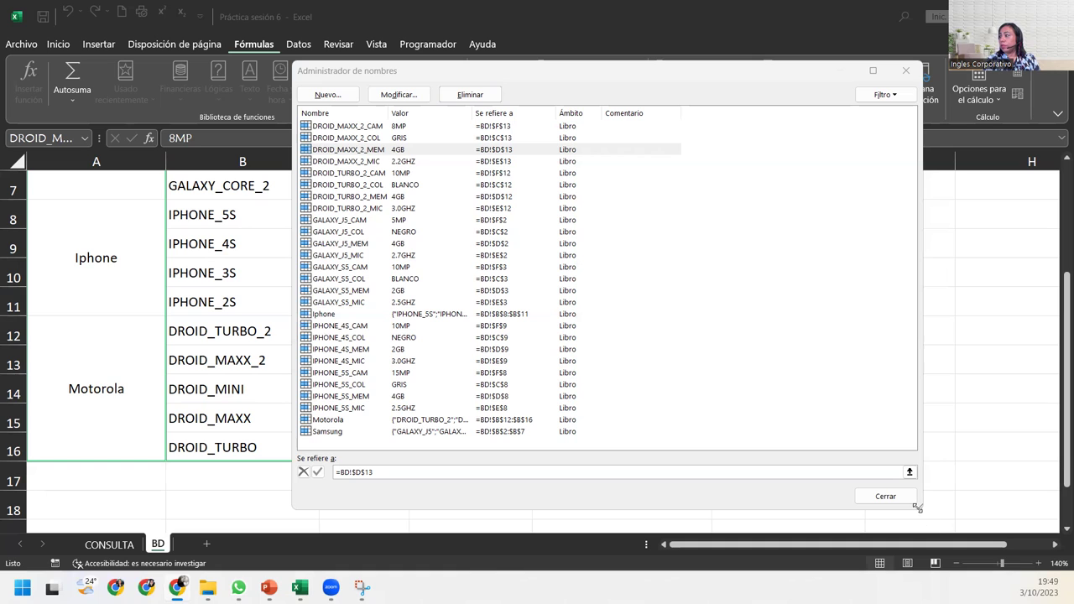
Shrink and close the Name Manager, then scroll the BD sheet back to the top.
drag(916, 504, 755, 330)
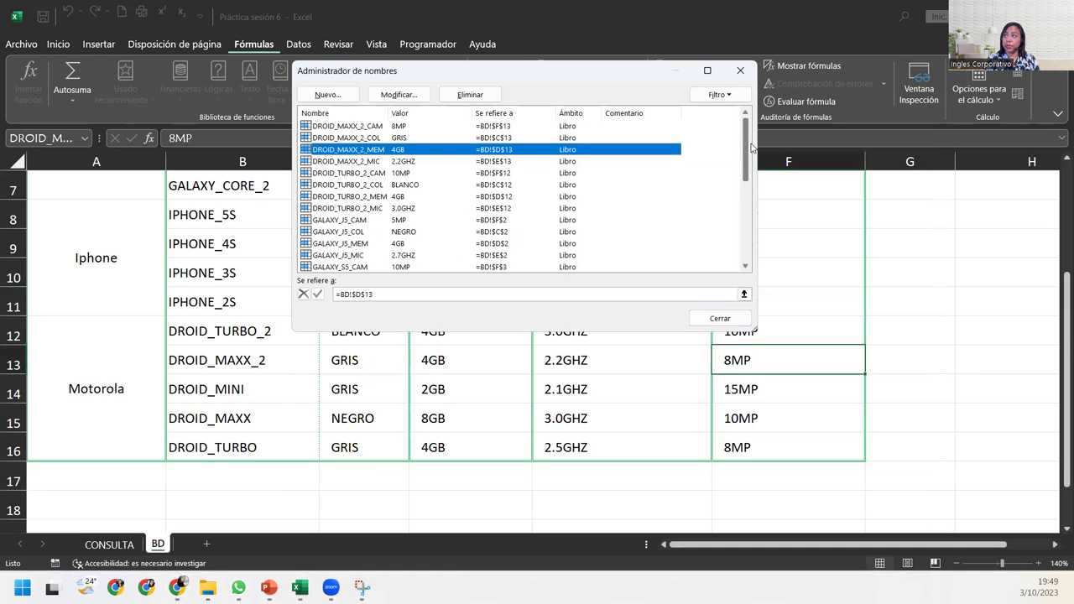
mouse_move(744, 159)
mouse_down()
mouse_move(733, 226)
mouse_move(736, 138)
mouse_up()
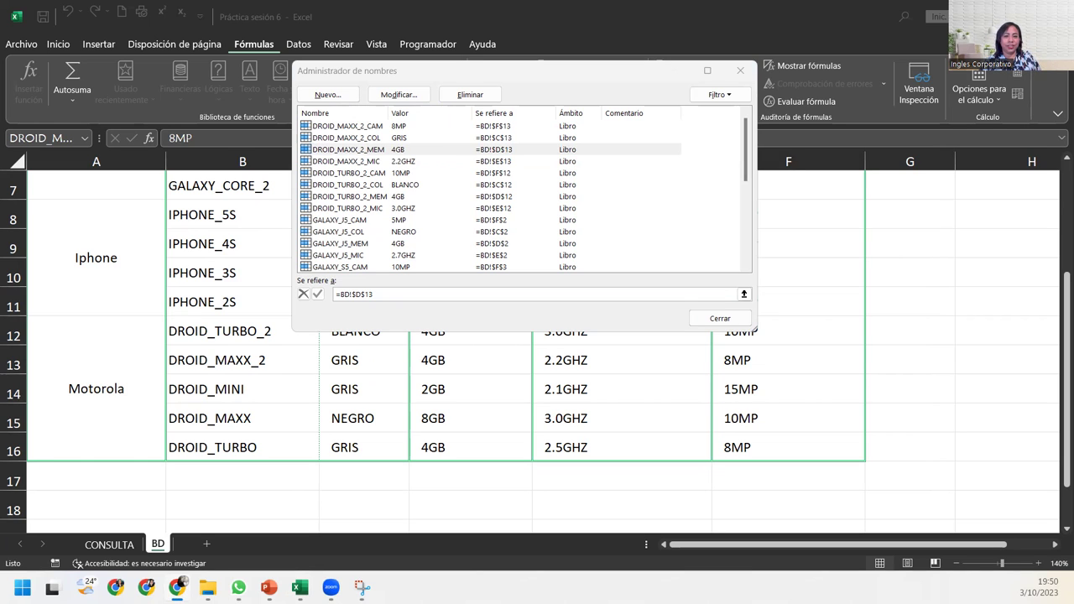
click(723, 319)
scroll(507, 334, up, 2)
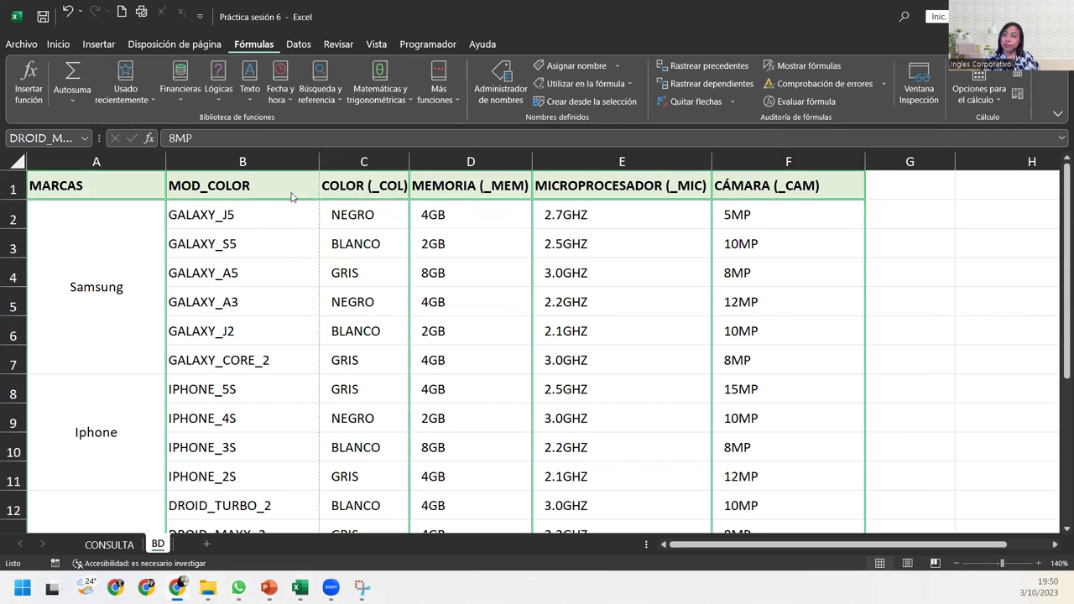
Switch to the CONSULTA sheet and select cell A7 under COLOR.
click(112, 546)
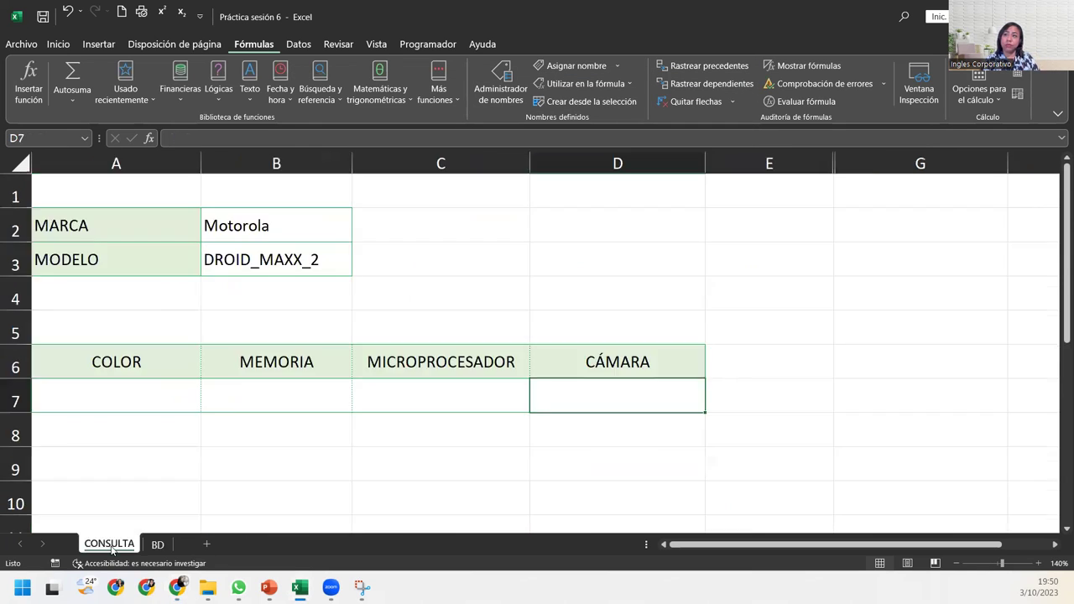
click(106, 401)
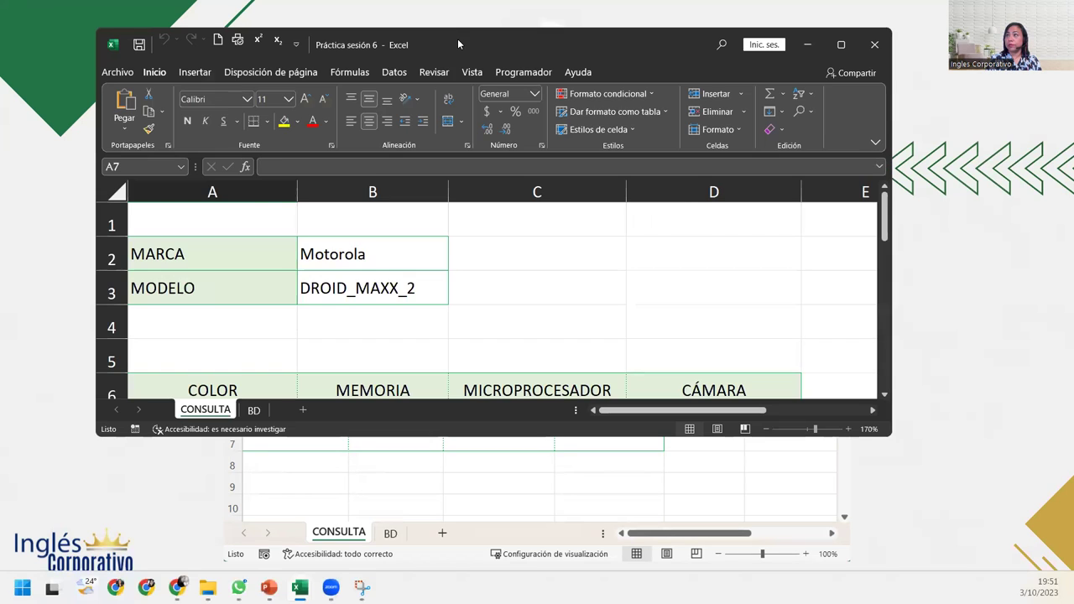
Maximize the Excel window over PowerPoint to show the CONSULTA sheet full screen.
double_click(458, 38)
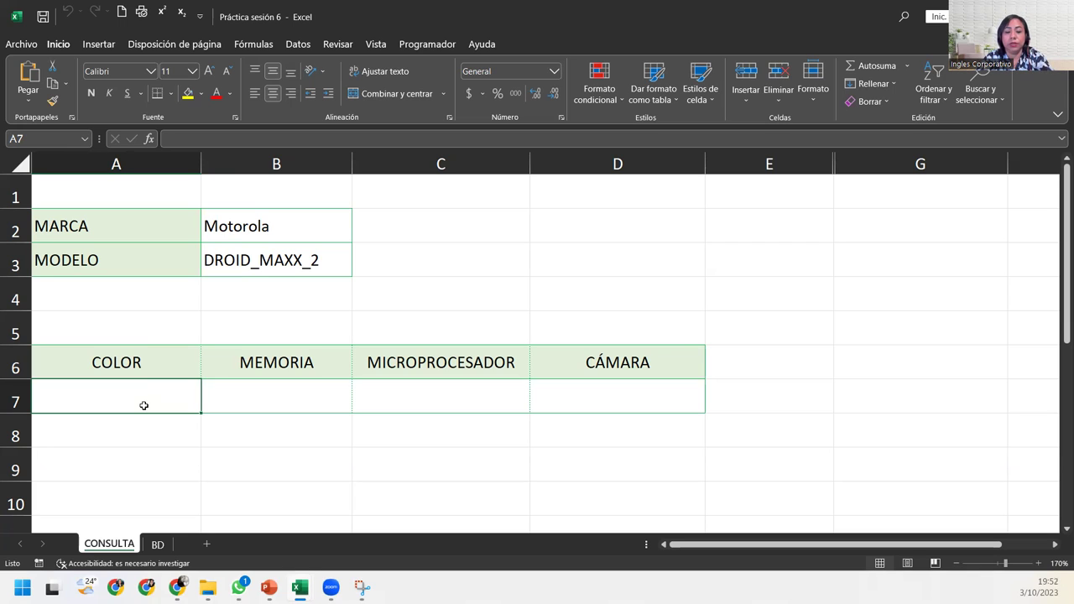
Enter =INDIRECTO(B3&"_COL") in A7 so COLOR displays GRIS.
text(=)
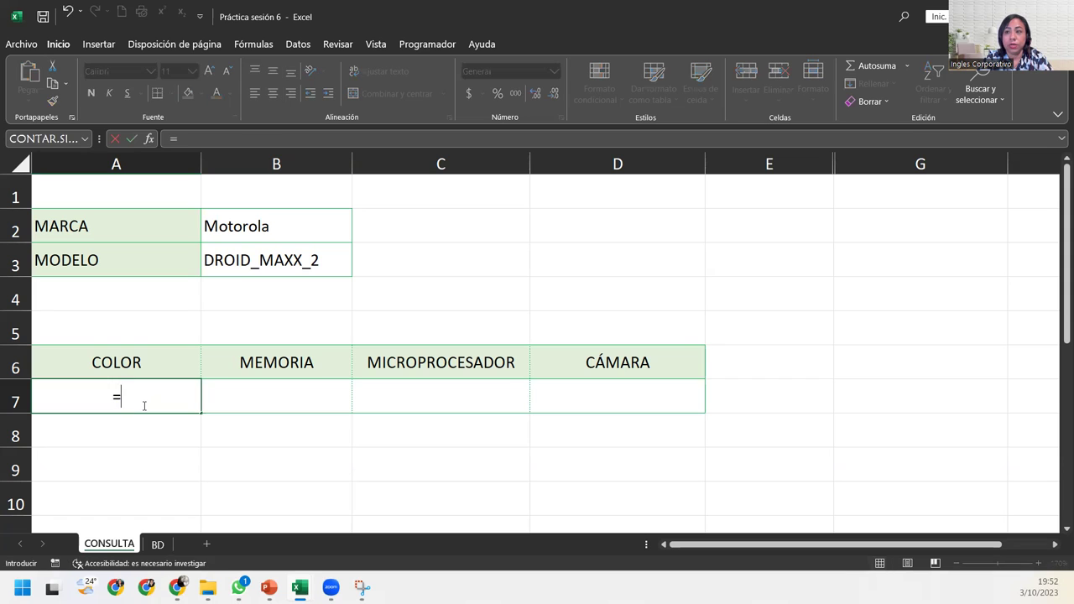
text(INDIC)
key(BackSpace)
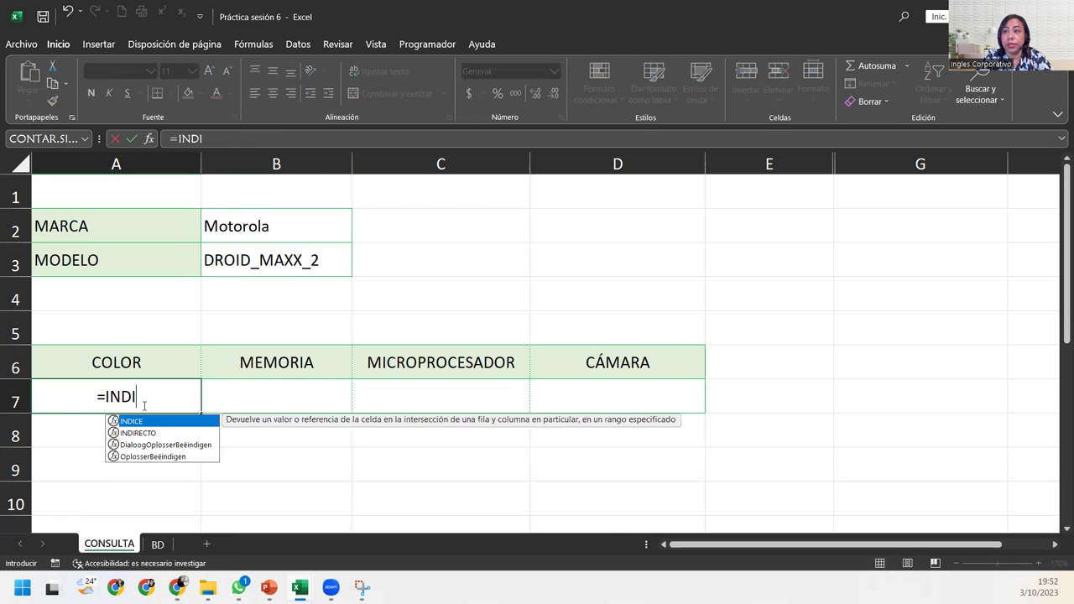
text(RECTO()
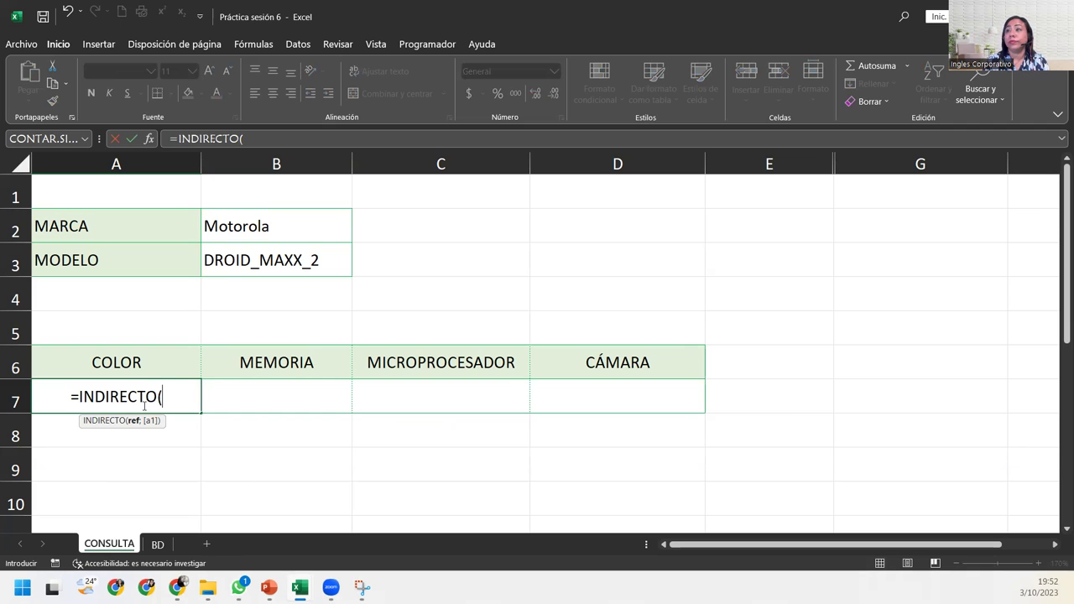
click(315, 267)
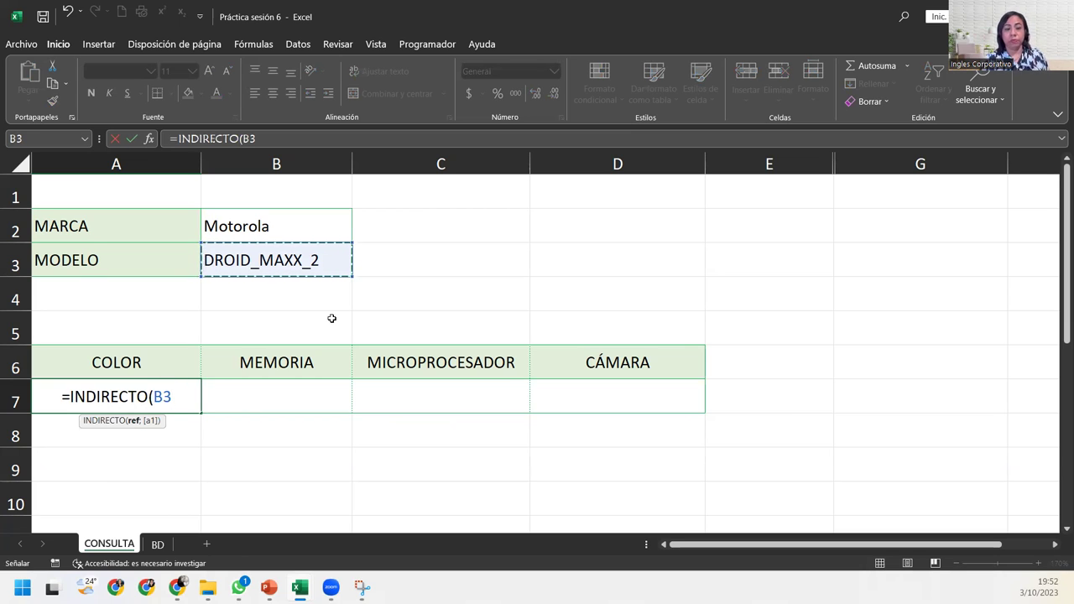
text(&)
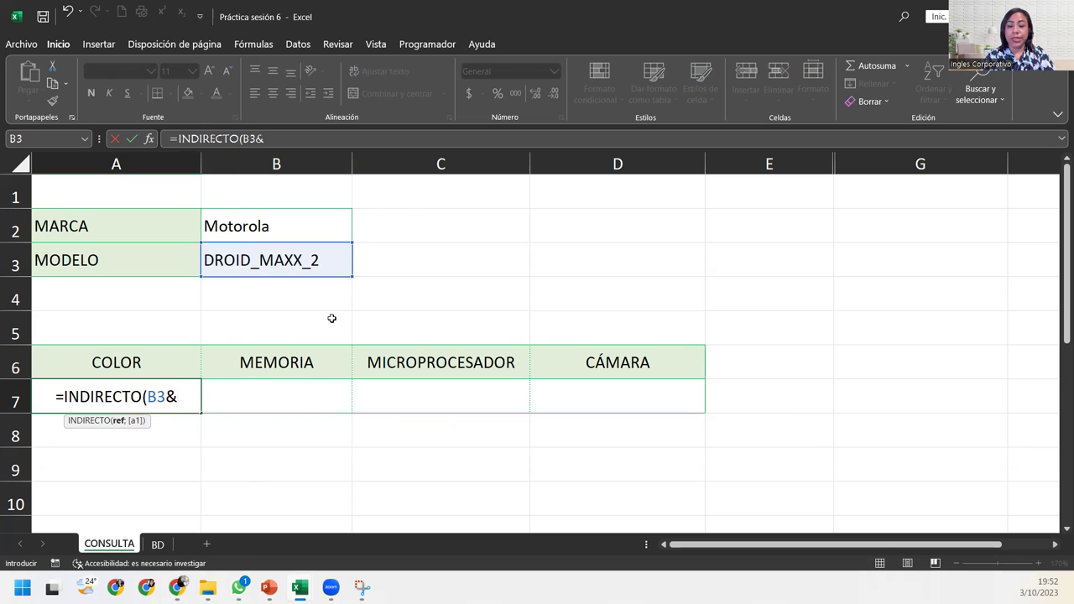
text(")
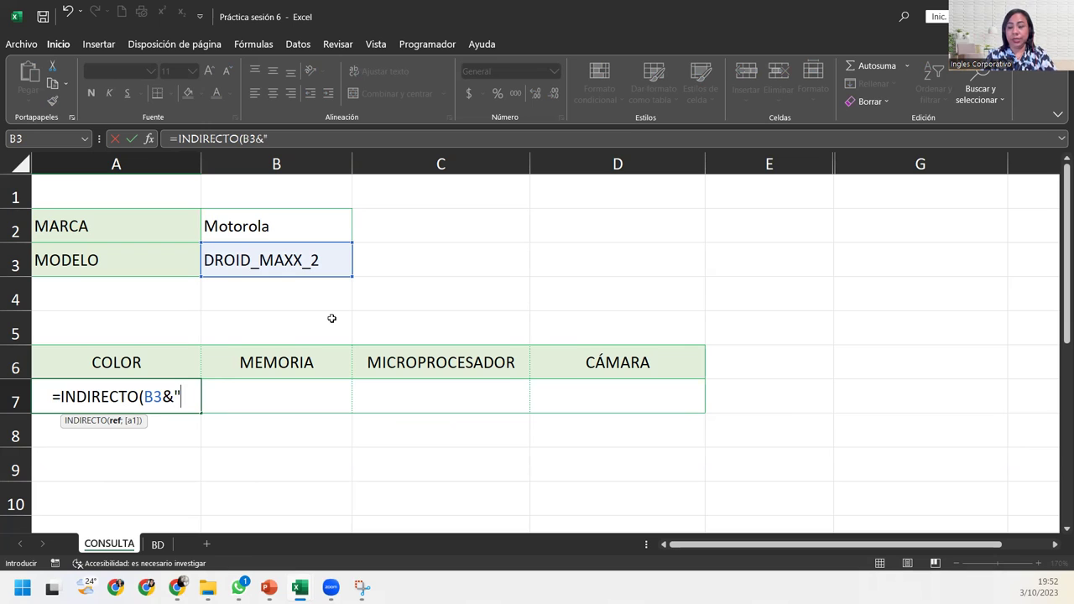
text(_COL)
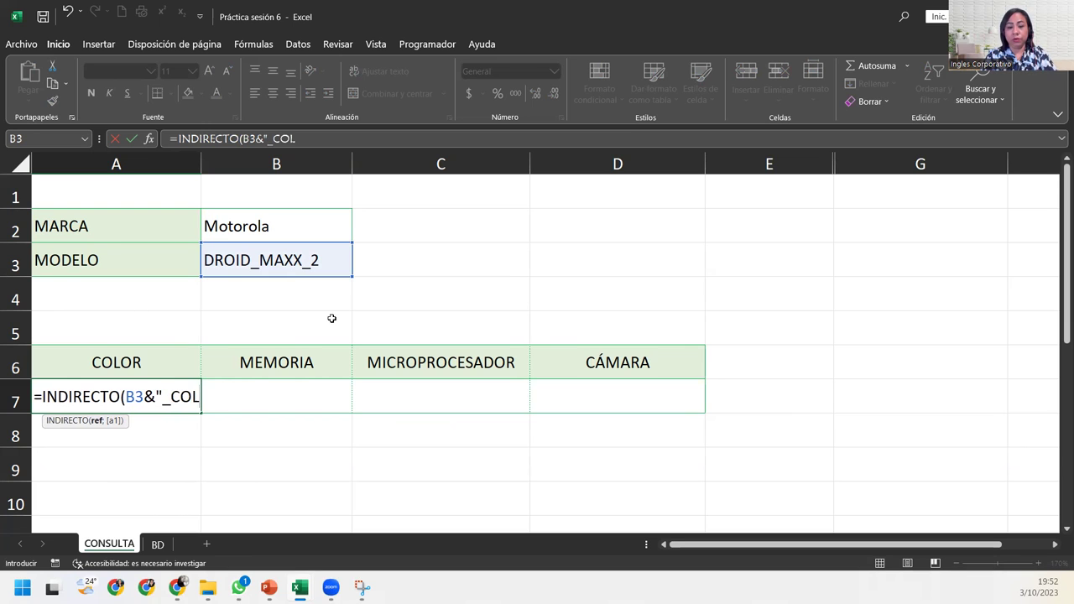
text("))
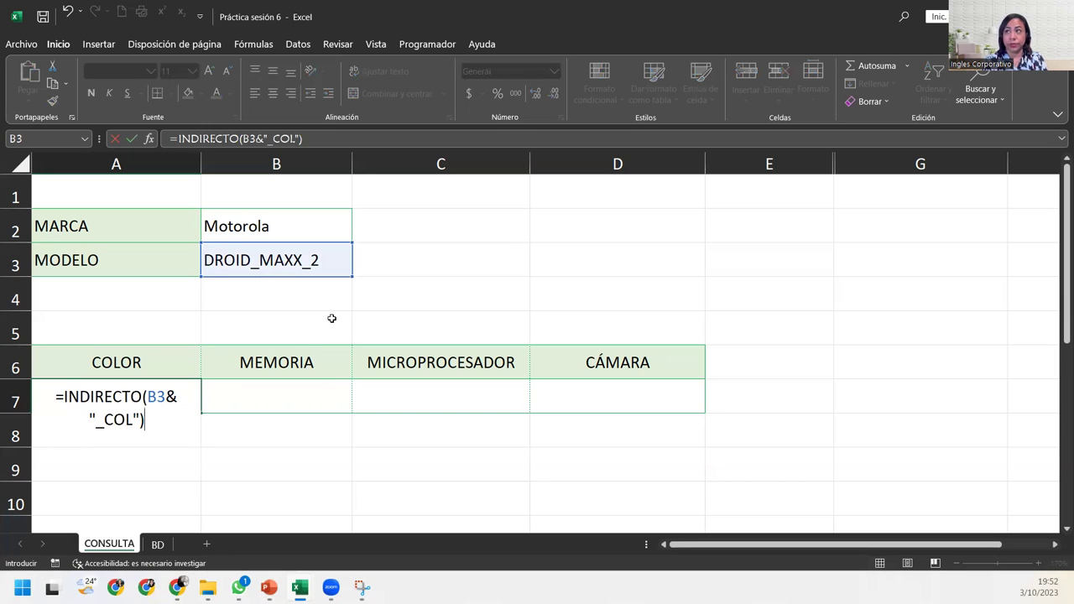
key(Return)
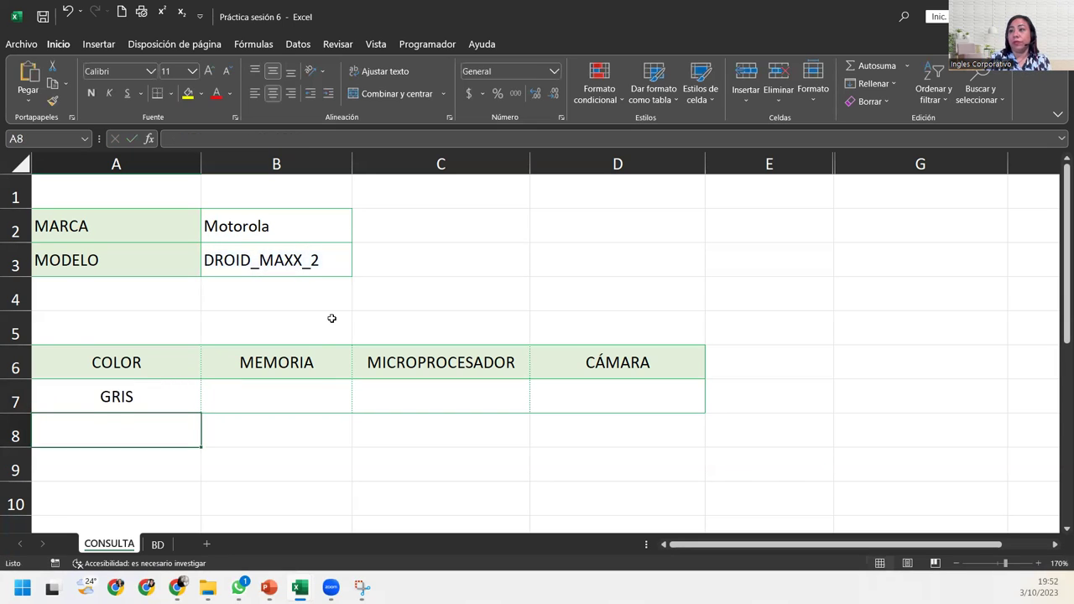
click(322, 258)
drag(359, 278, 359, 268)
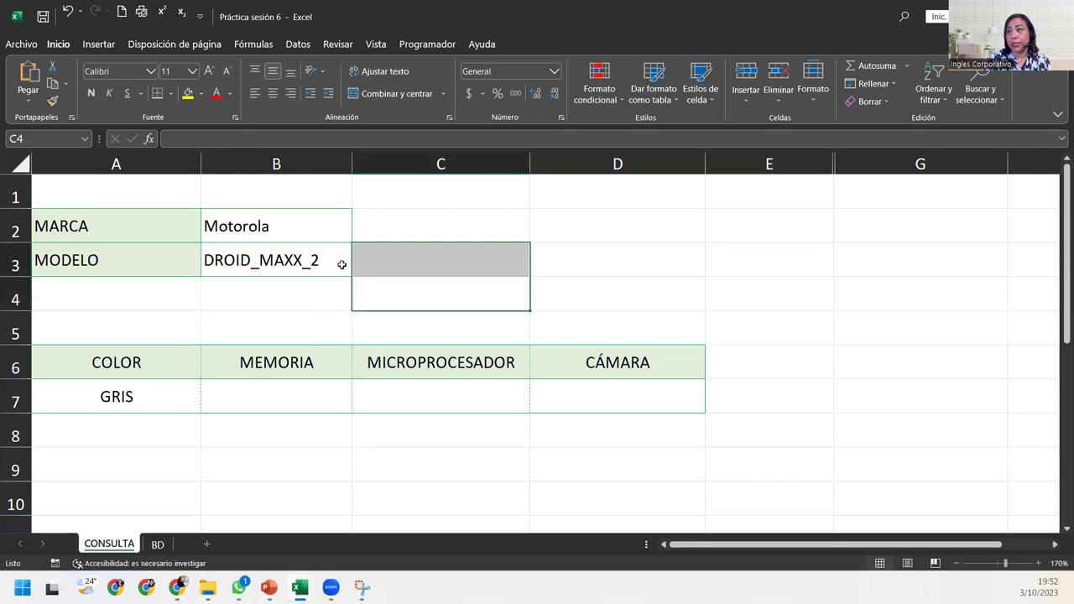
click(342, 265)
click(359, 269)
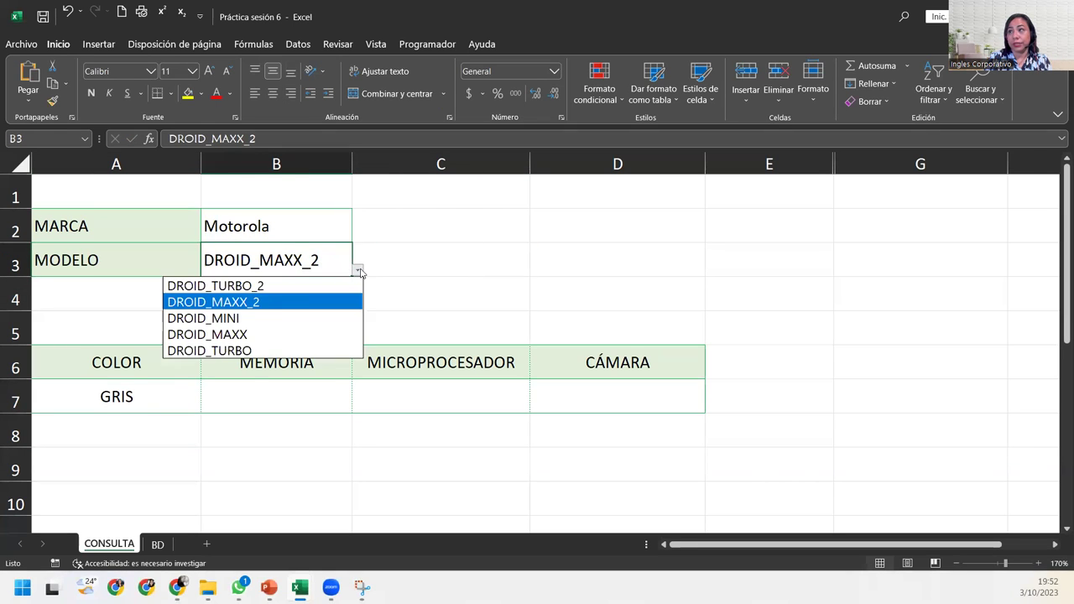
click(268, 286)
click(245, 220)
click(358, 235)
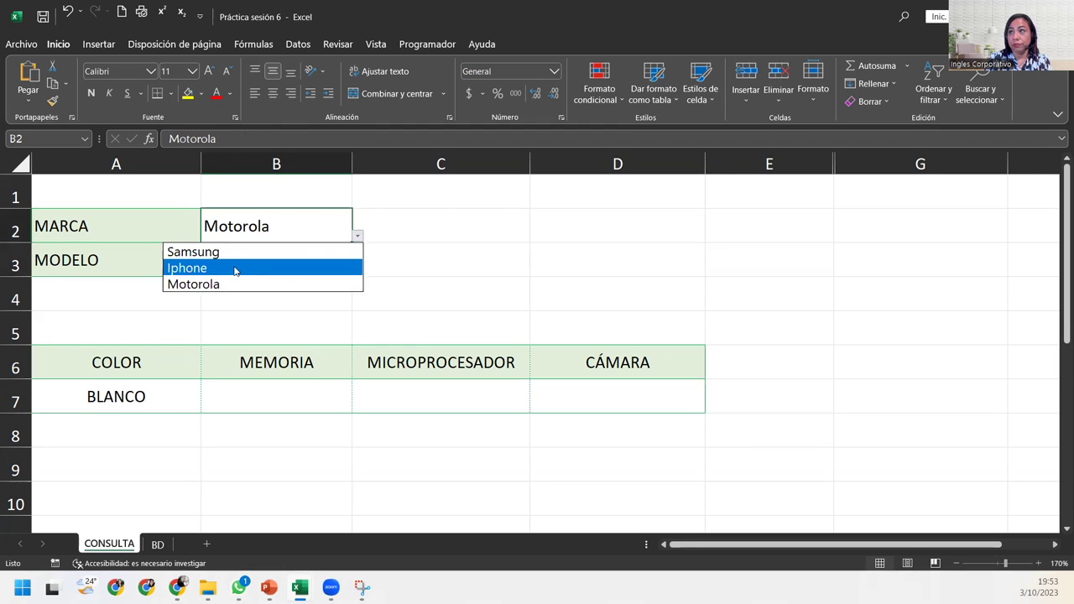
click(237, 267)
click(330, 257)
click(357, 269)
click(245, 286)
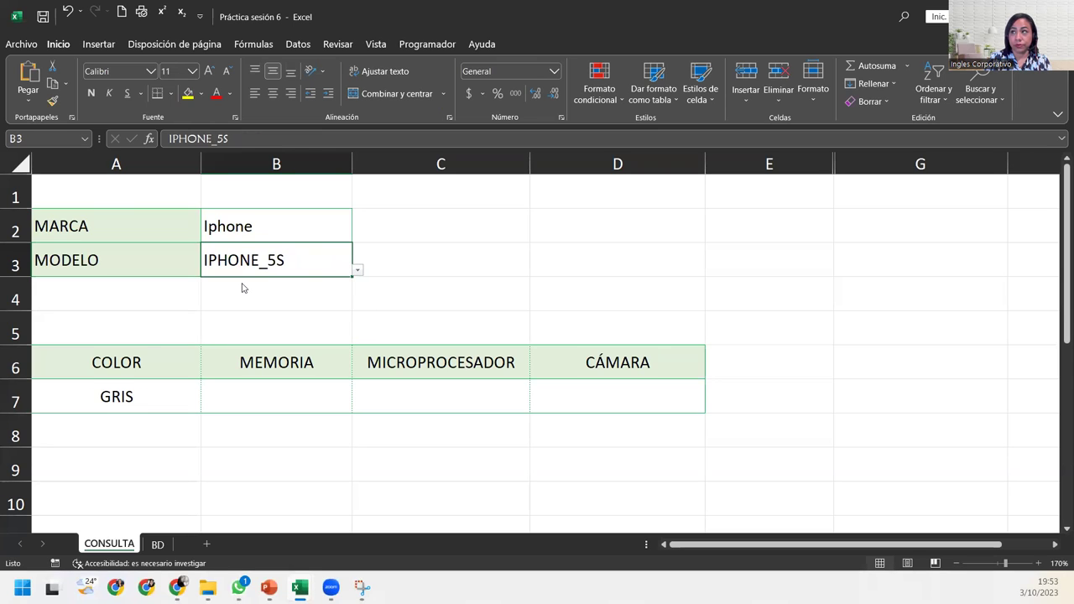
click(357, 269)
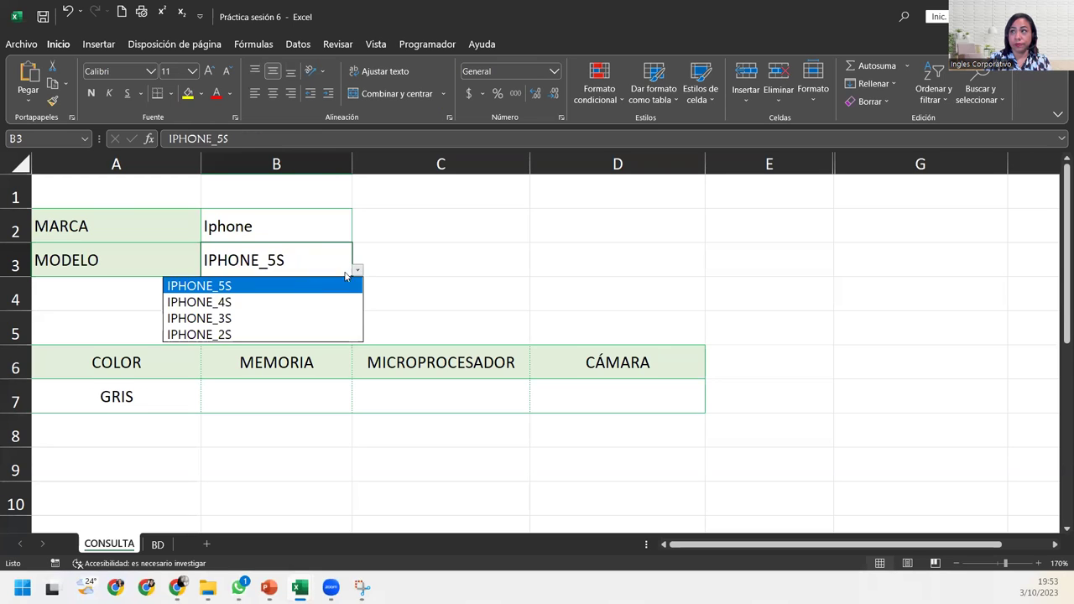
click(244, 304)
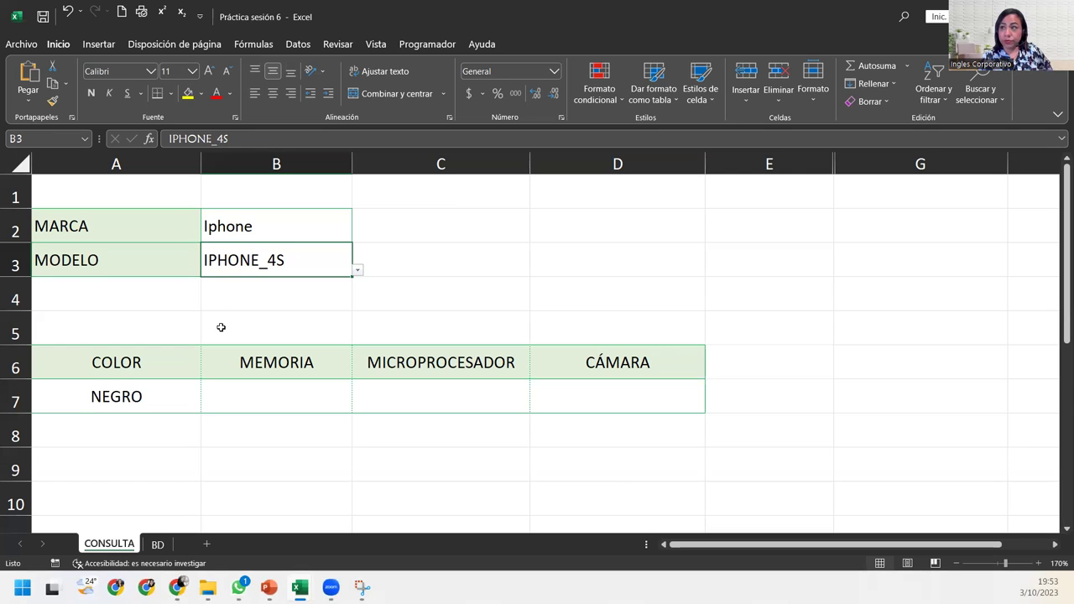
click(133, 398)
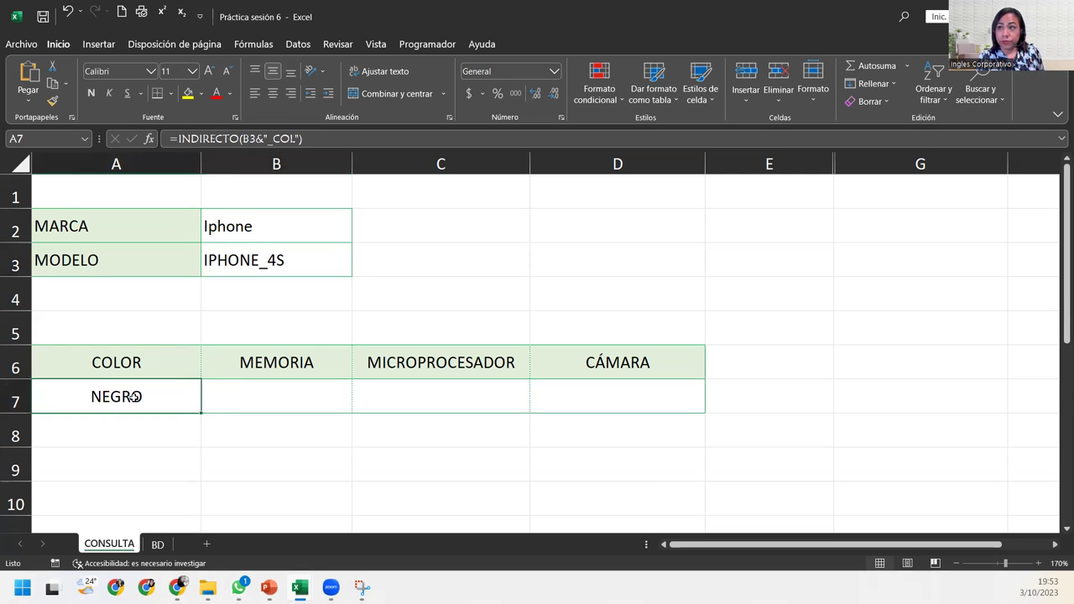
click(235, 218)
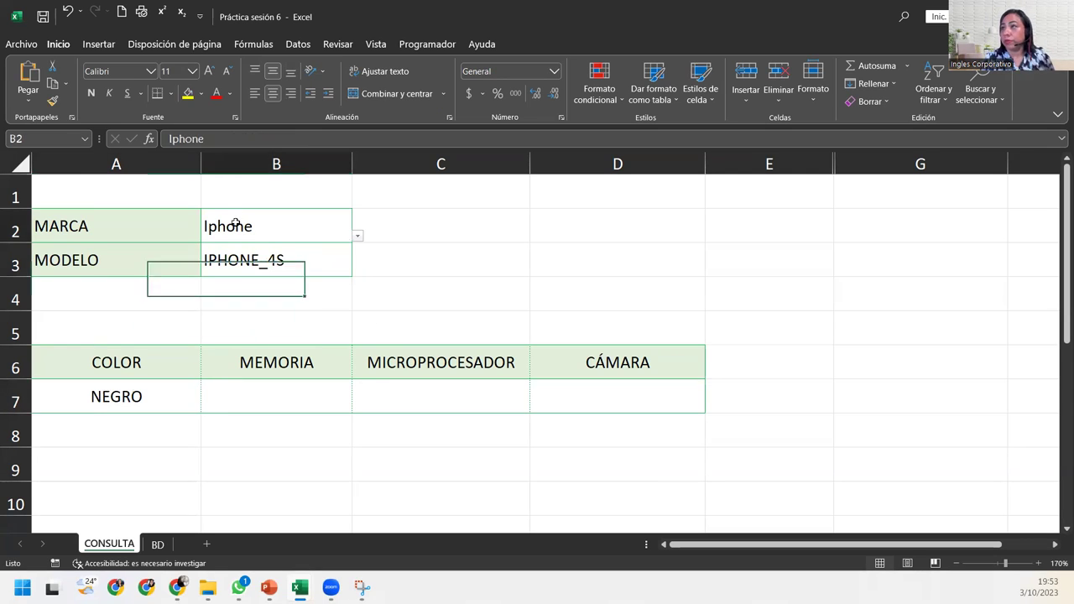
click(357, 234)
click(233, 283)
key(Down)
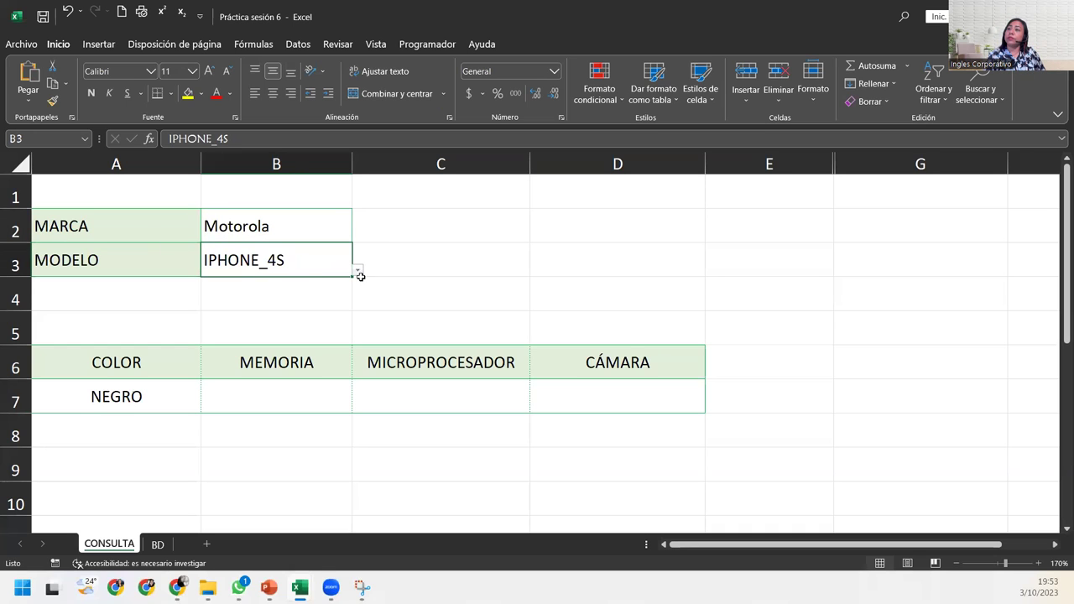
click(357, 271)
click(264, 299)
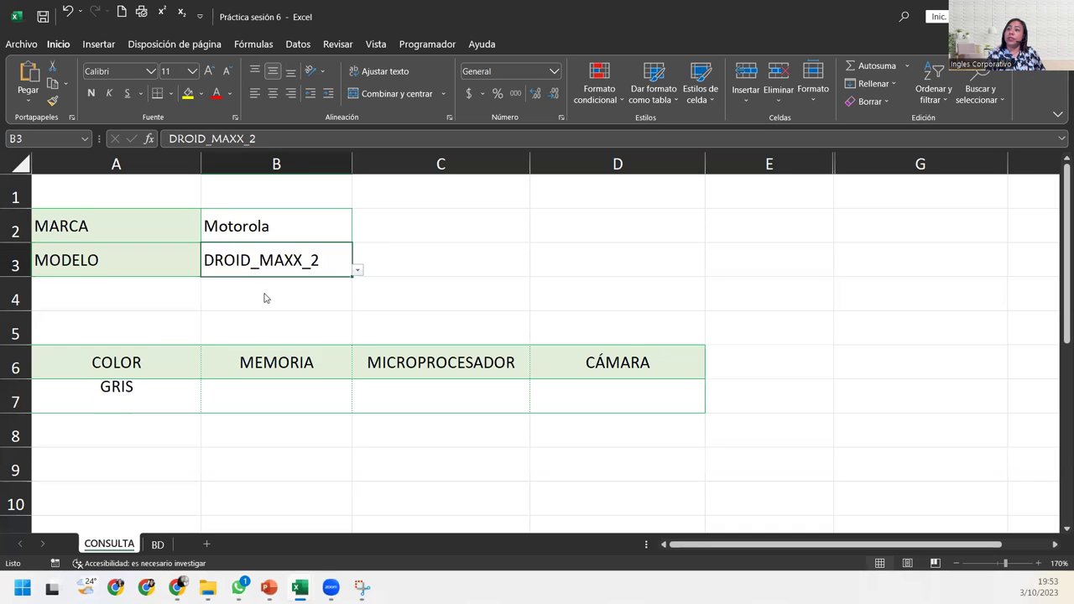
click(157, 544)
scroll(254, 401, down, 3)
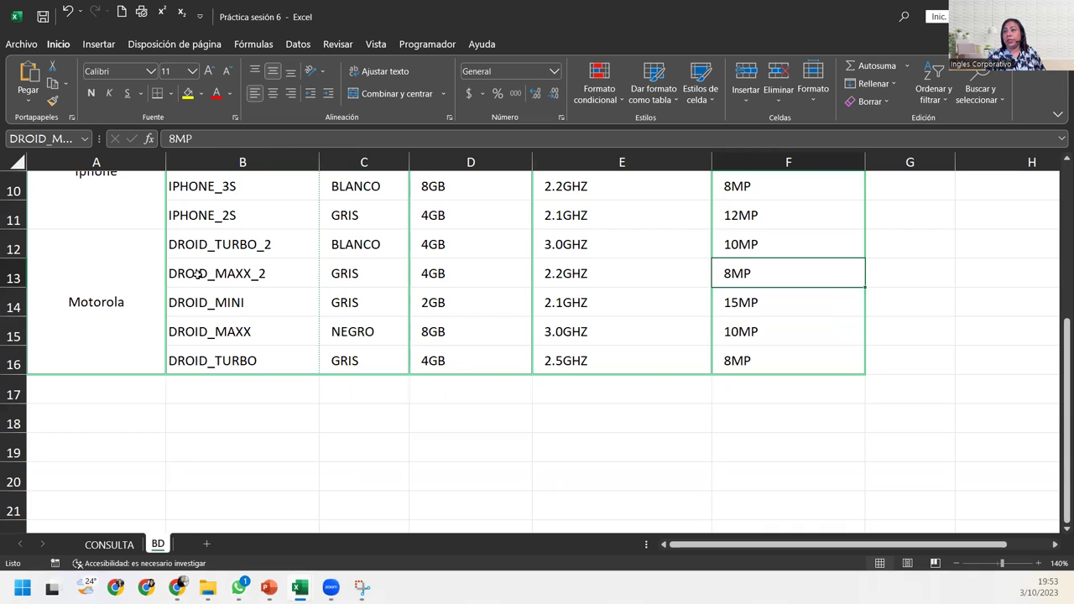
drag(197, 274, 322, 272)
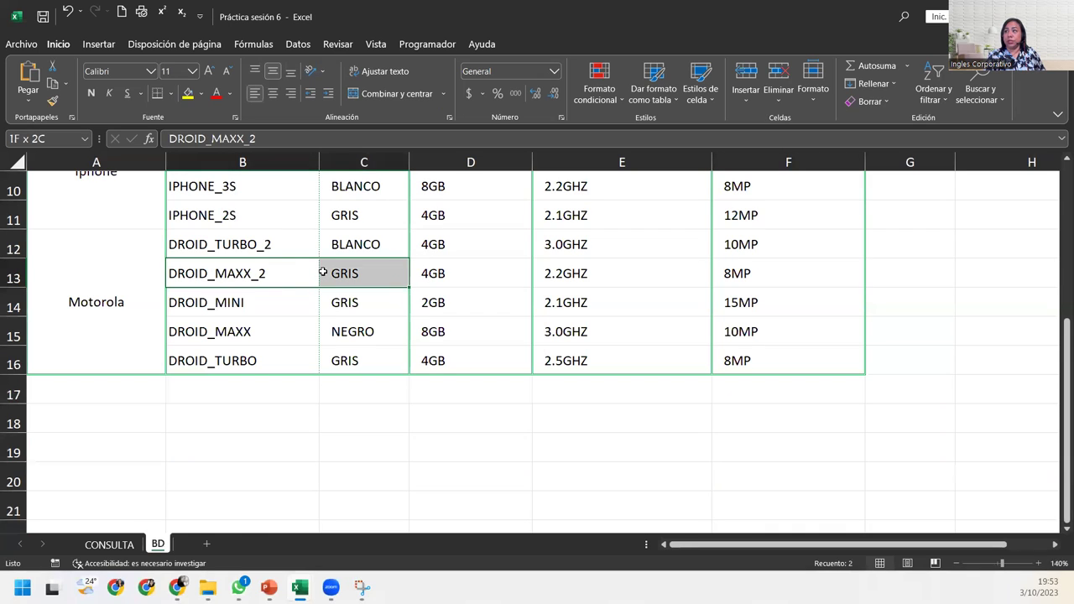
drag(322, 273, 767, 272)
click(109, 544)
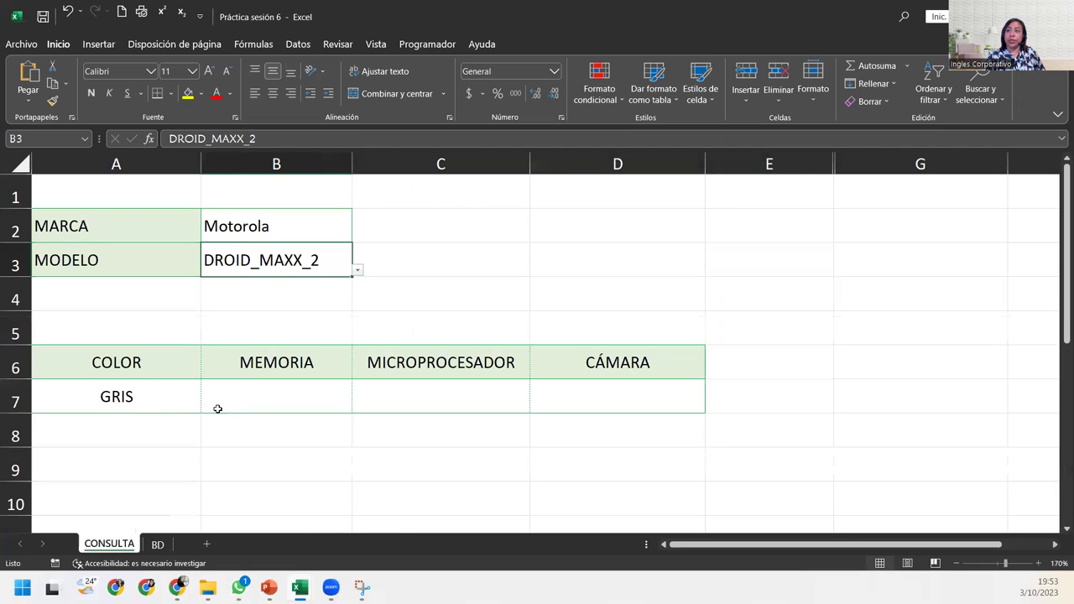
Enter =INDIRECTO(B3&"_MEM") in B7 so MEMORIA displays 4GB.
click(307, 388)
drag(308, 389, 575, 403)
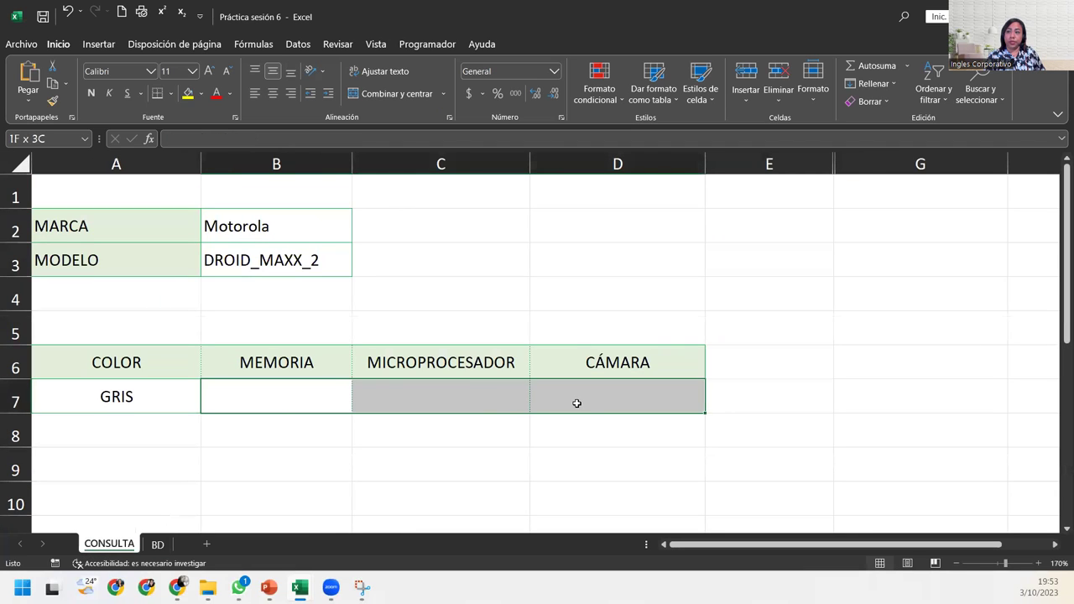
click(296, 405)
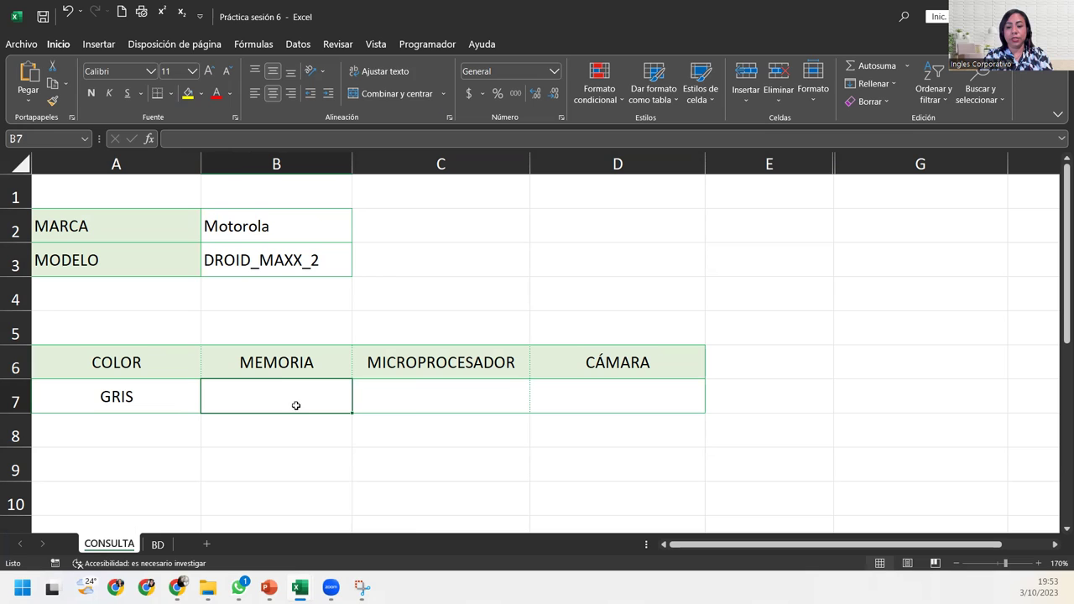
text(=INDI)
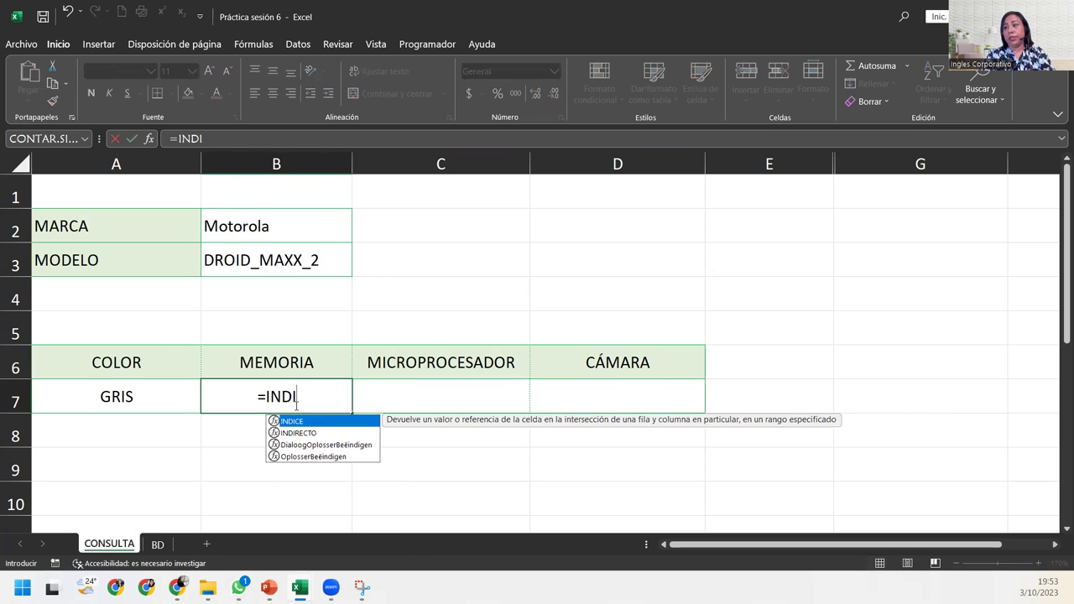
key(Down)
key(Tab)
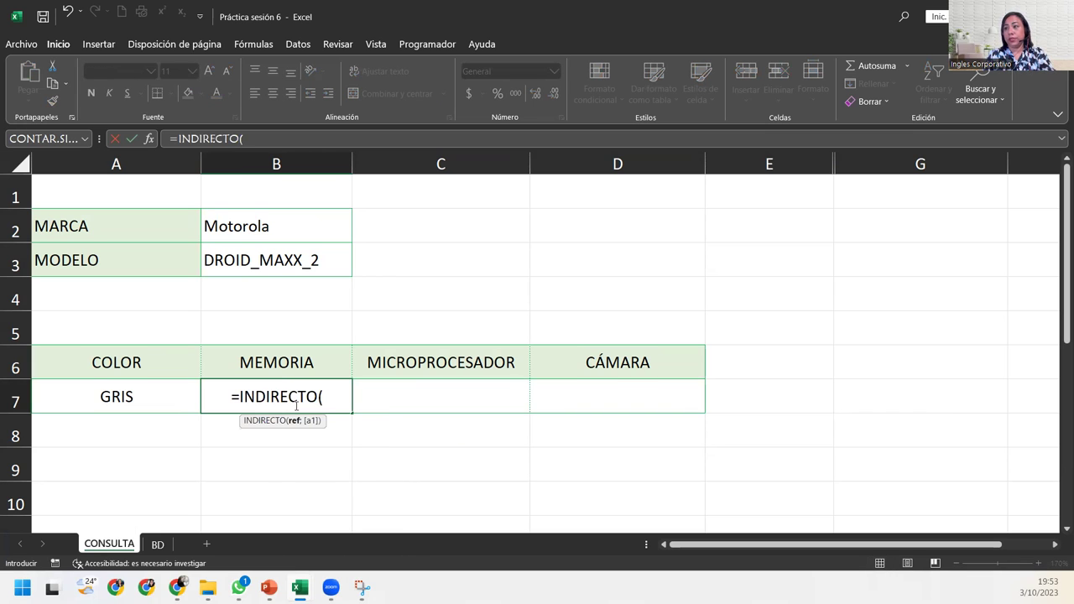
click(209, 270)
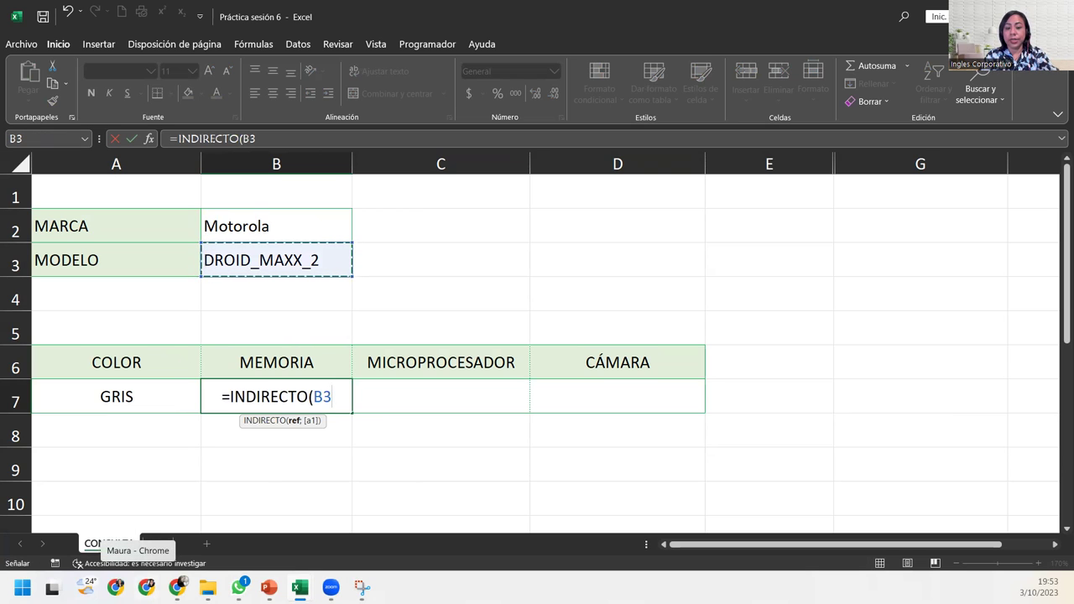
text(&)
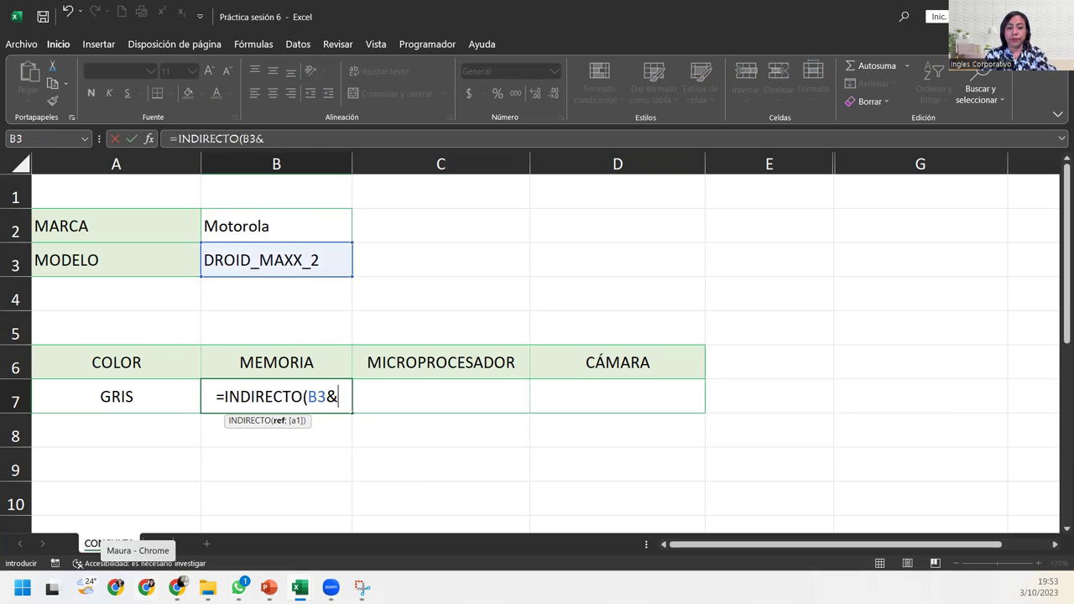
text(")
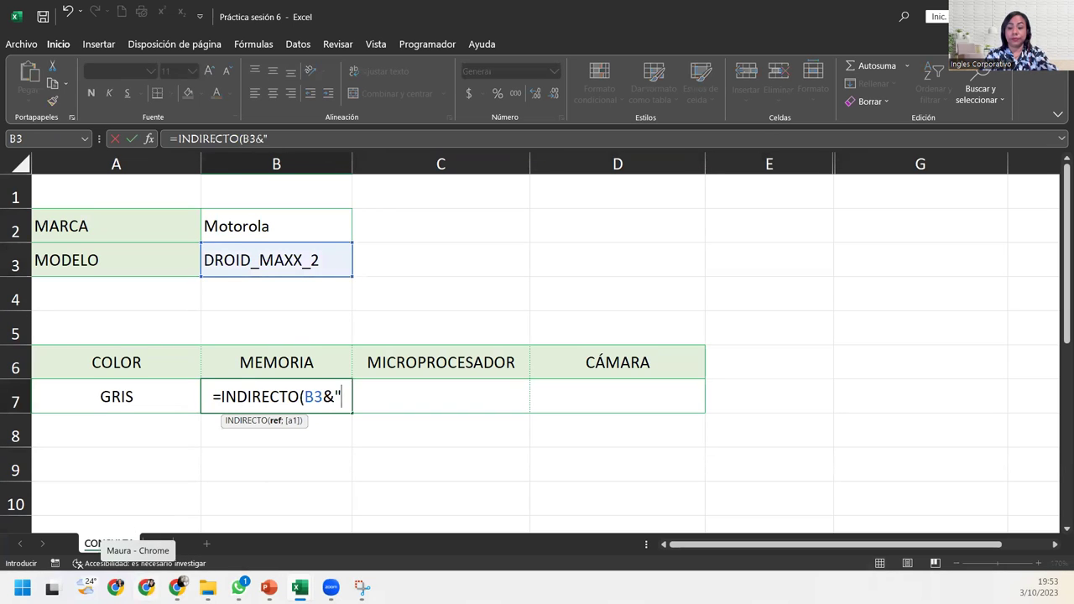
text(_)
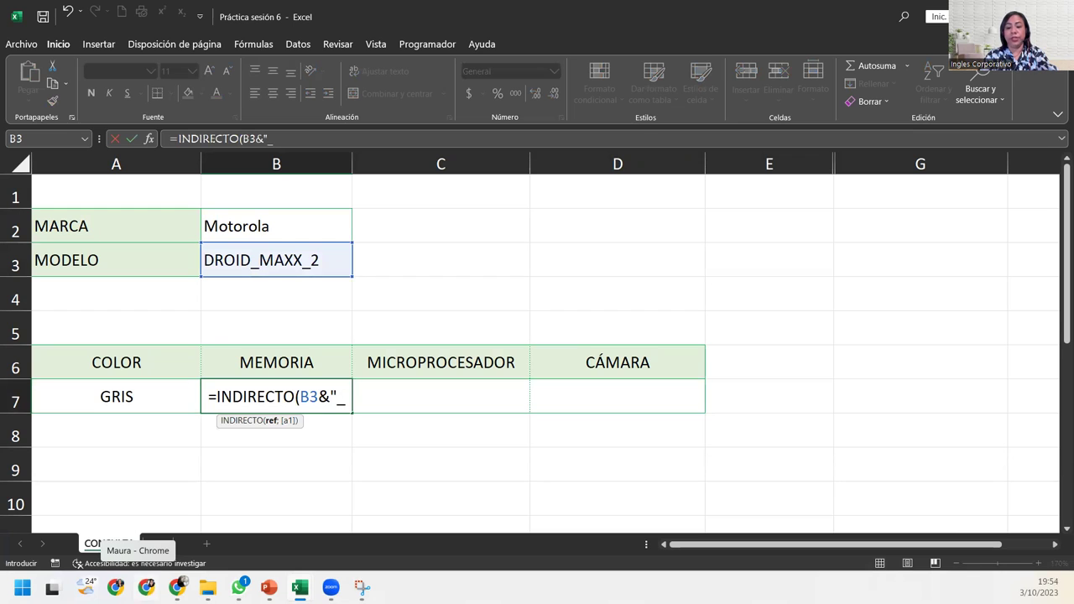
text(MEM"))
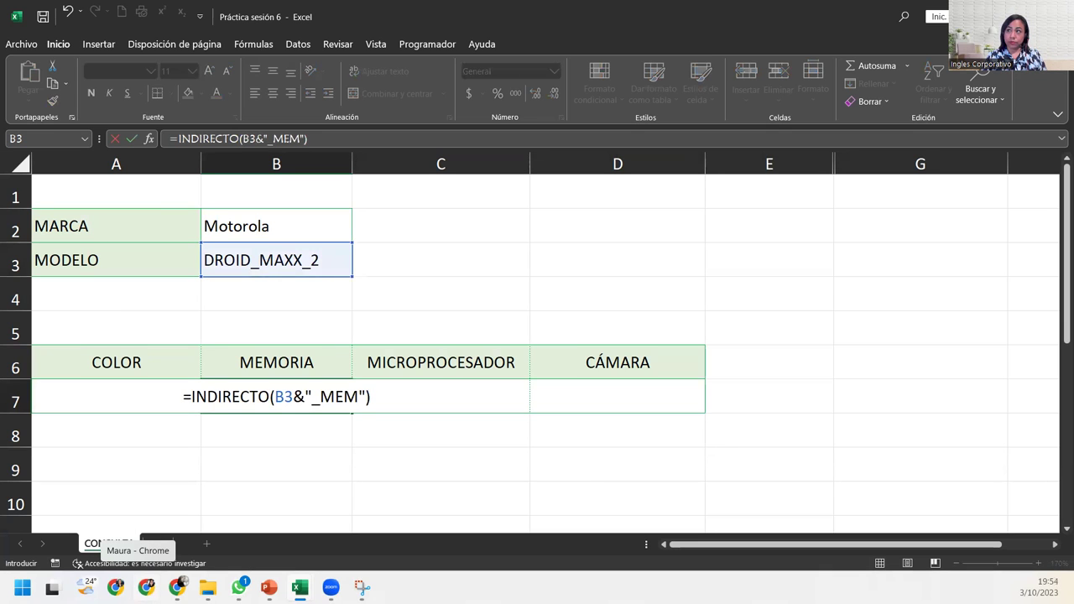
key(Return)
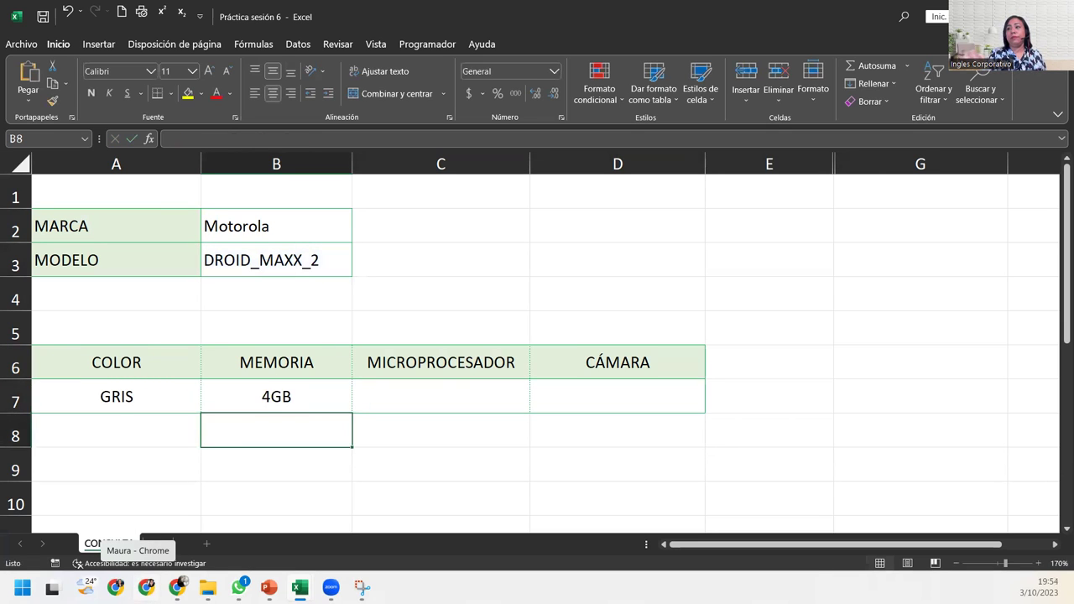
Type =INDIRECTO(B3&"_MIC") in C7, correcting the lowercase mic to MIC.
click(428, 391)
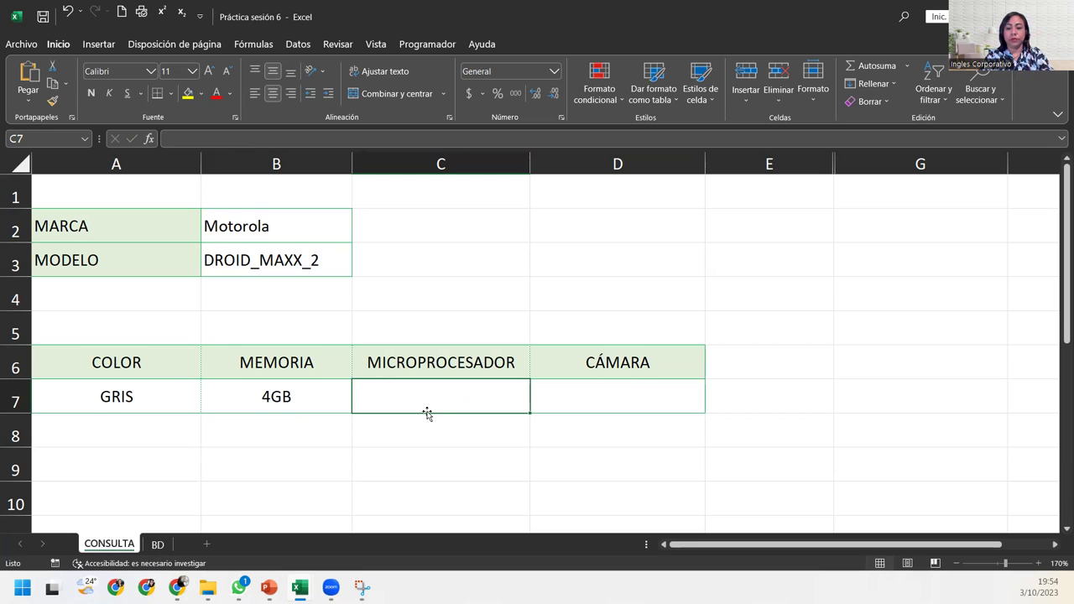
text(=)
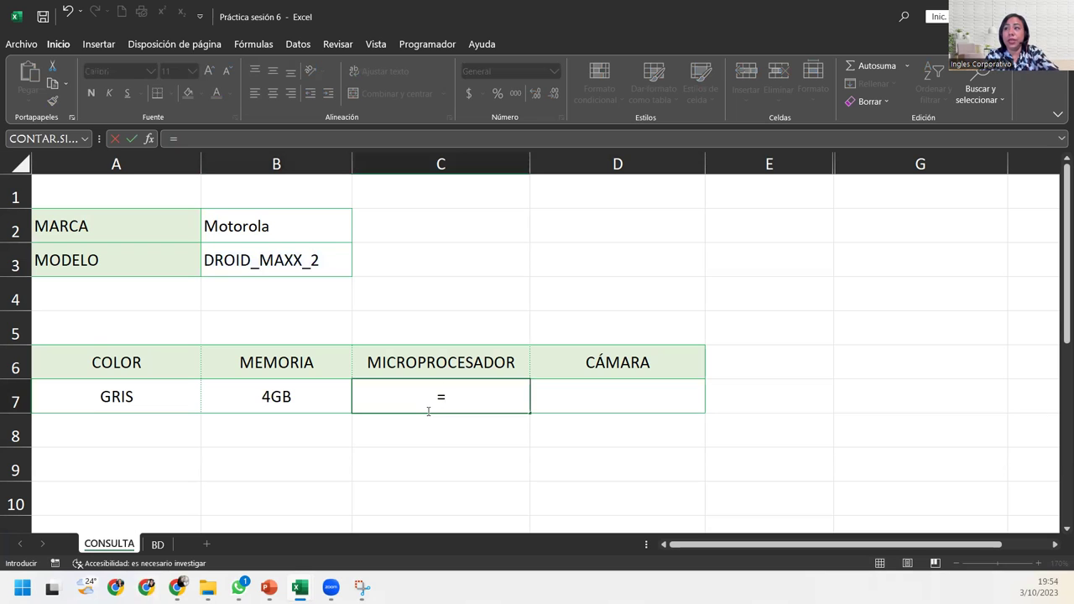
text(id)
key(BackSpace)
key(BackSpace)
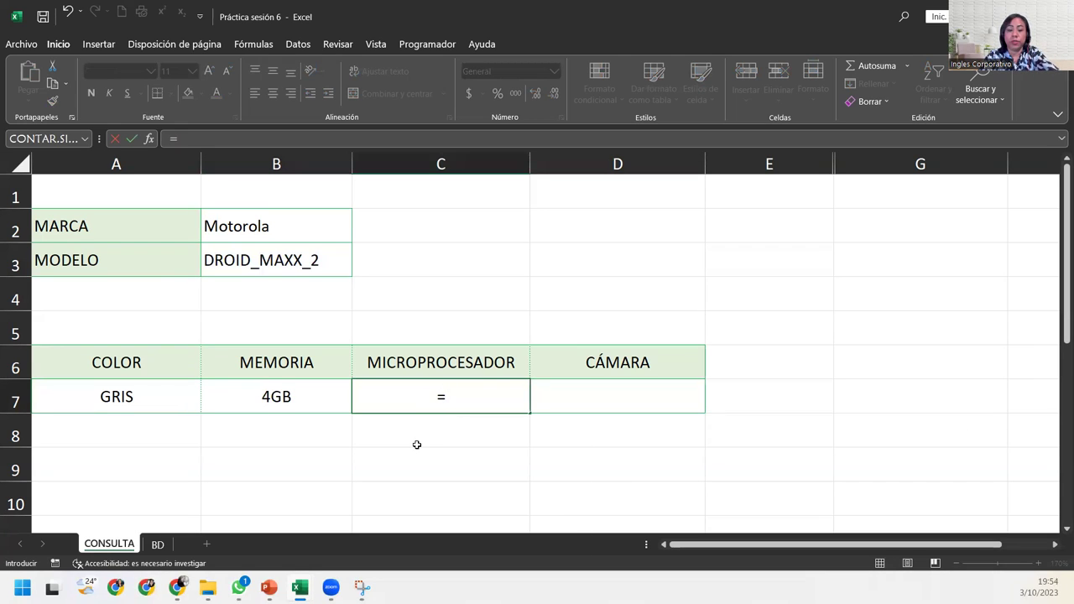
text(indi)
key(Down)
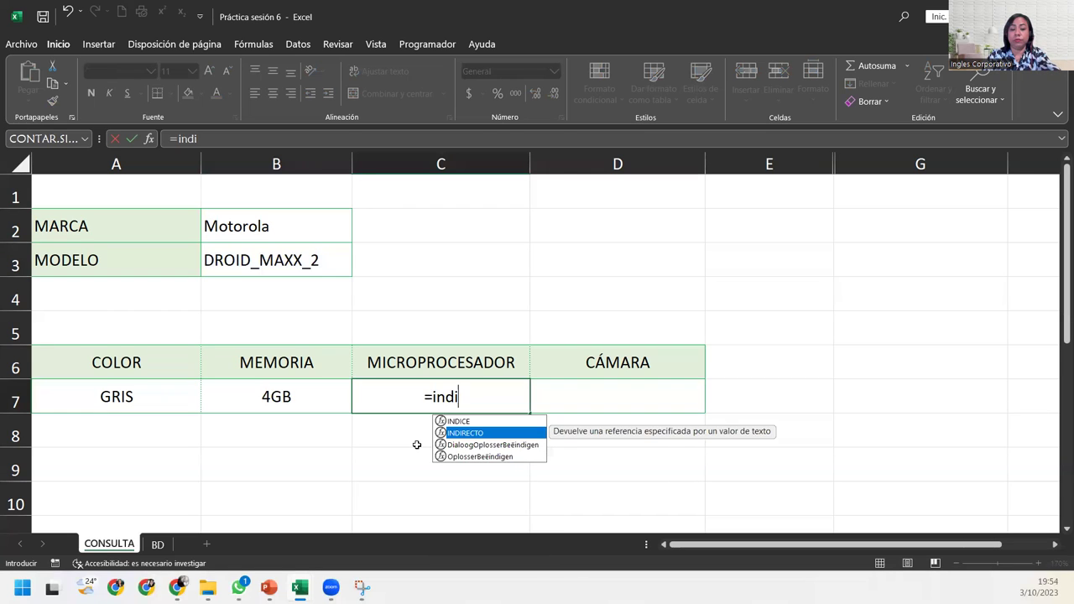
key(Tab)
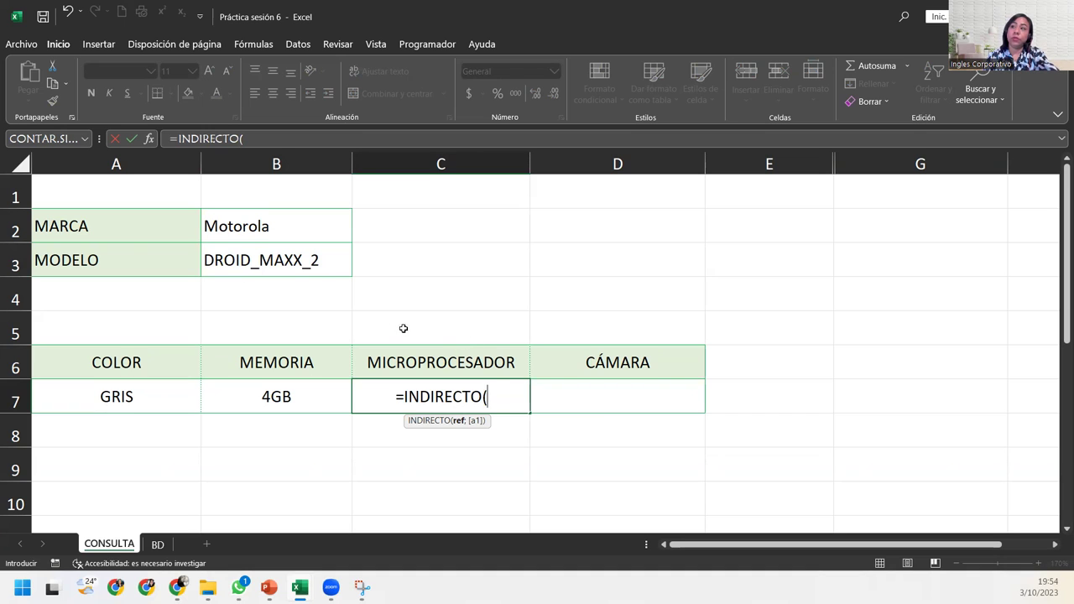
click(281, 261)
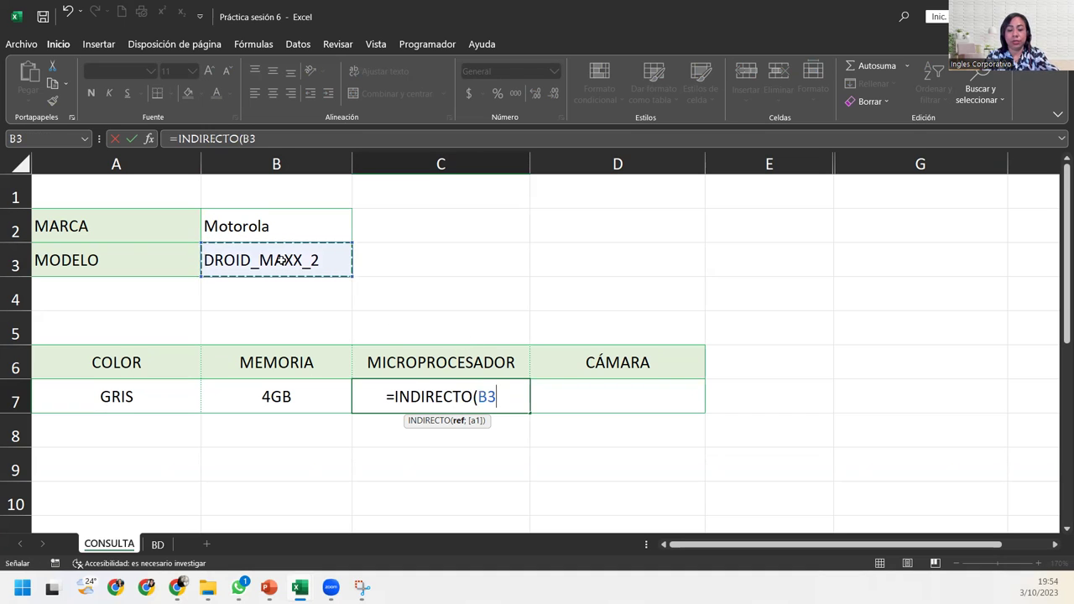
text(&)
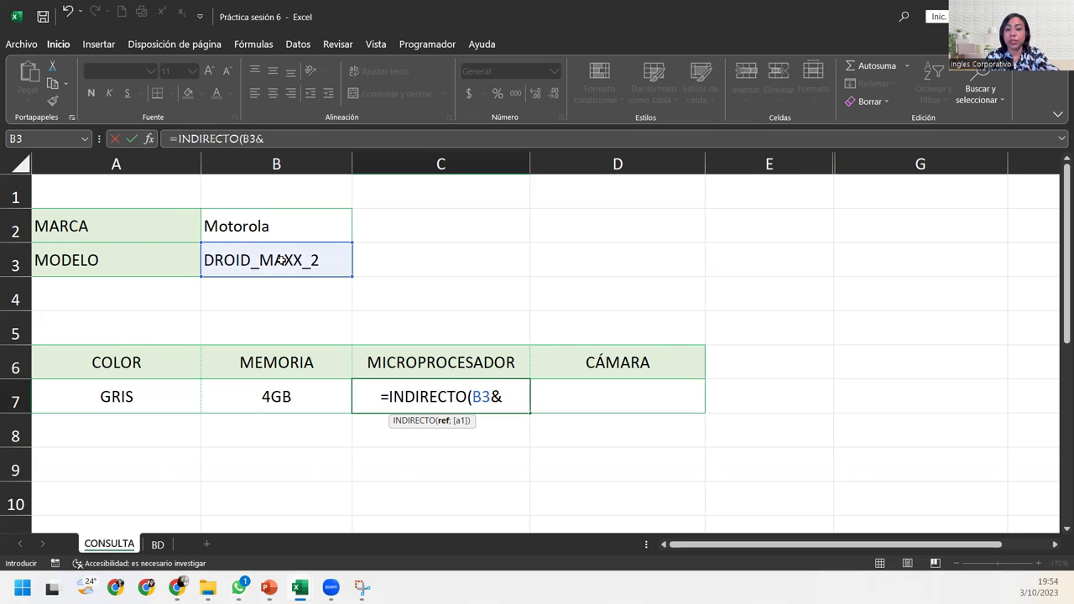
text("mic)
key(BackSpace)
key(BackSpace)
key(BackSpace)
key(BackSpace)
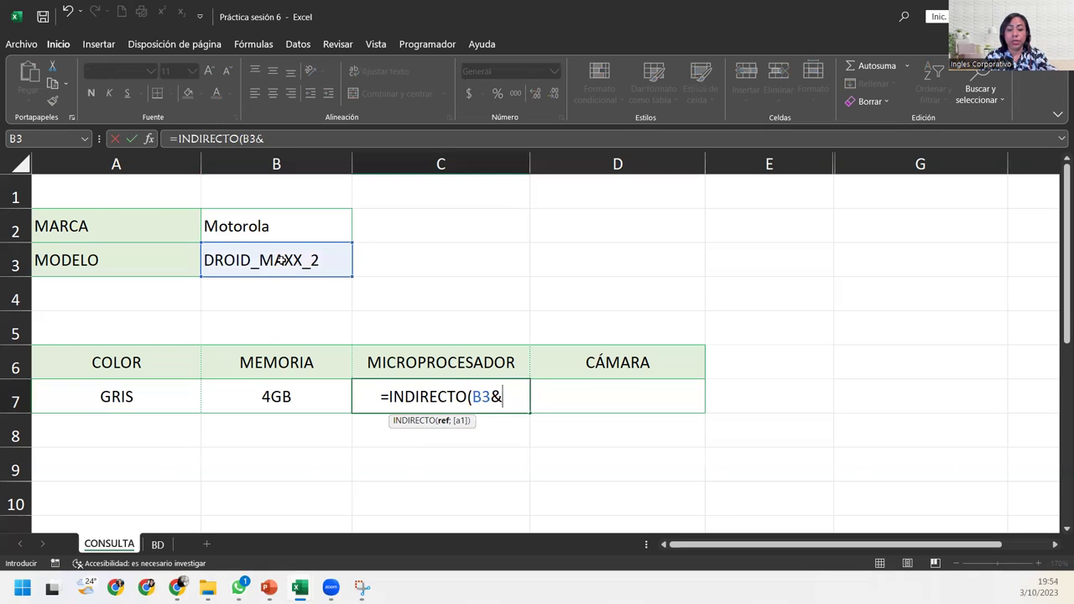
text("_mic)
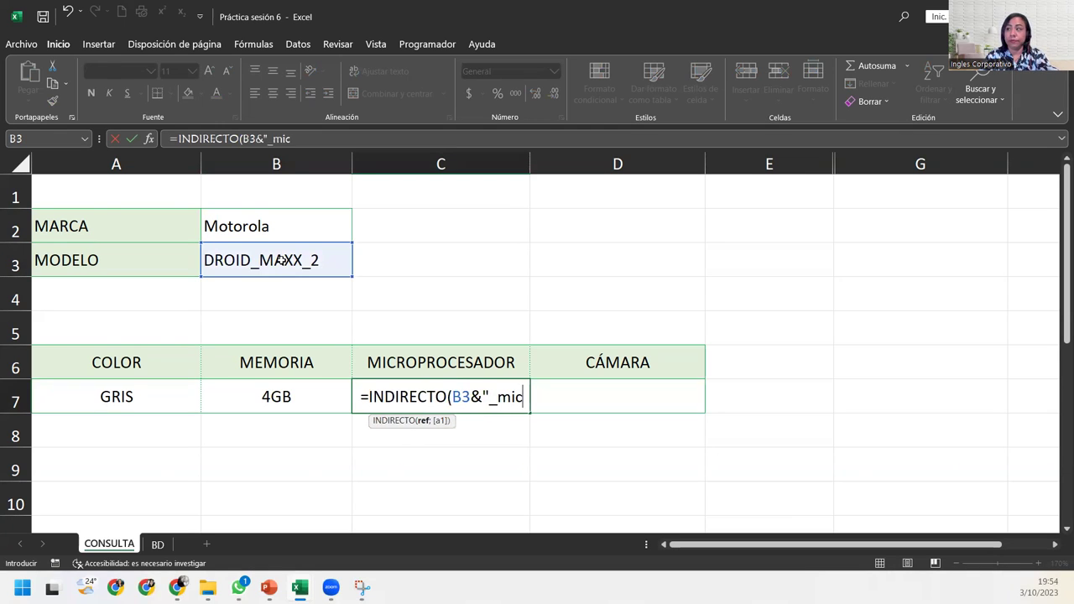
text(")
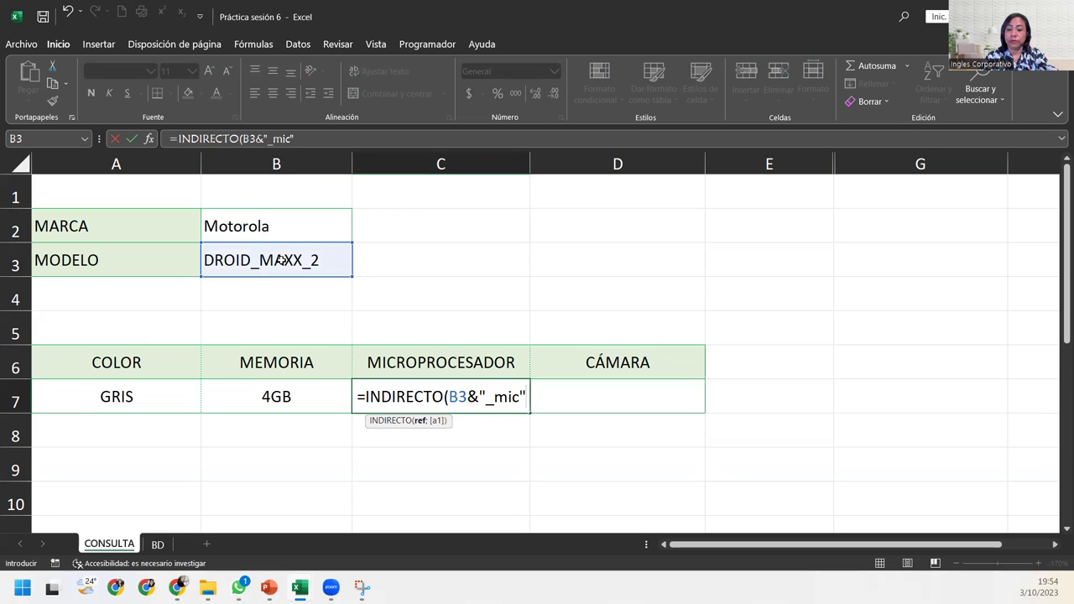
text())
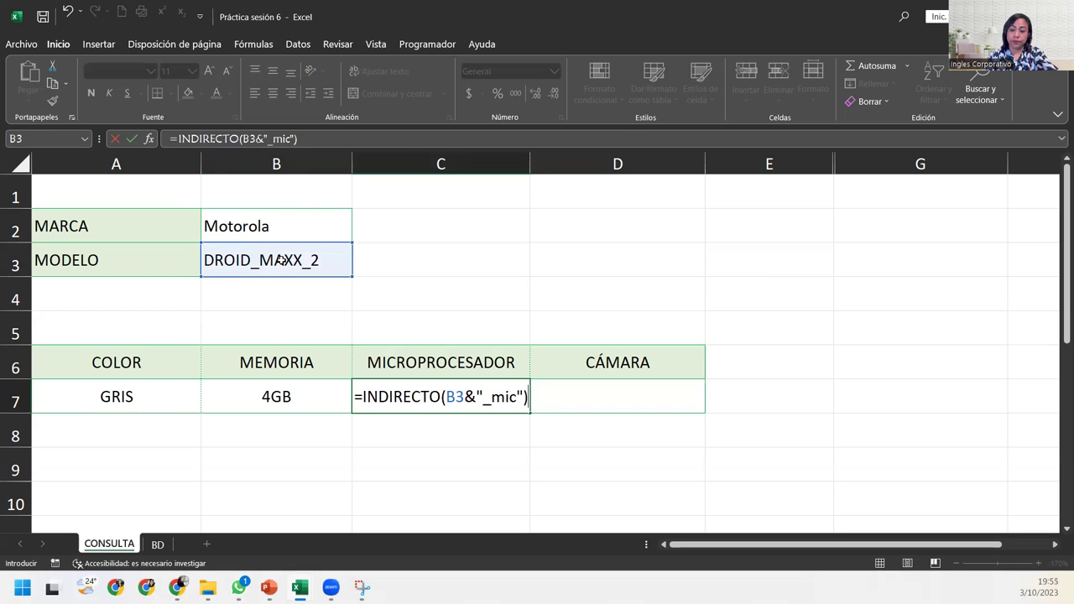
drag(491, 397, 517, 397)
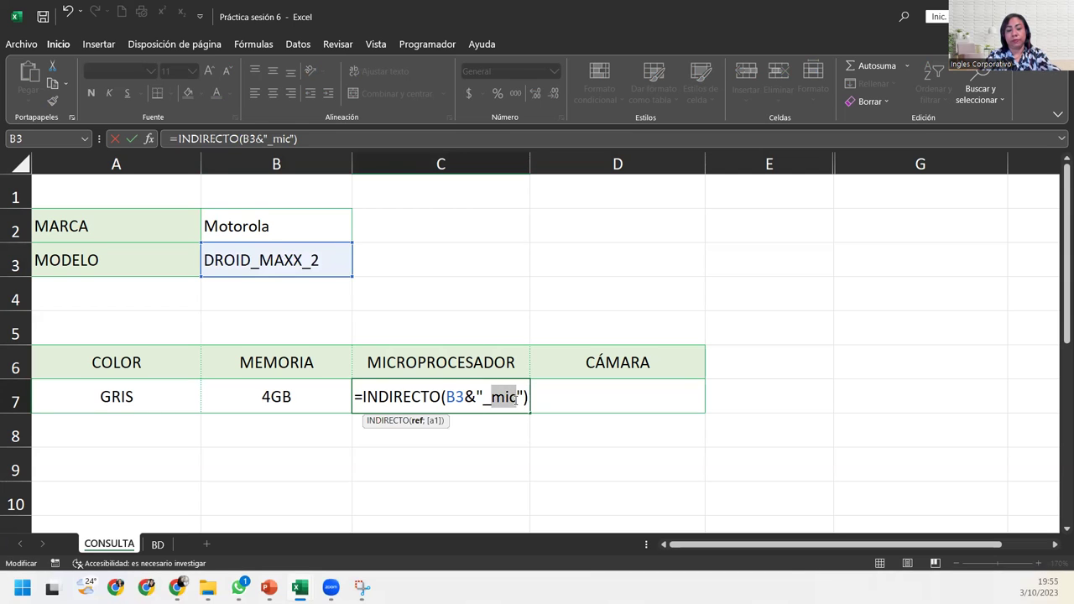
text(MIC)
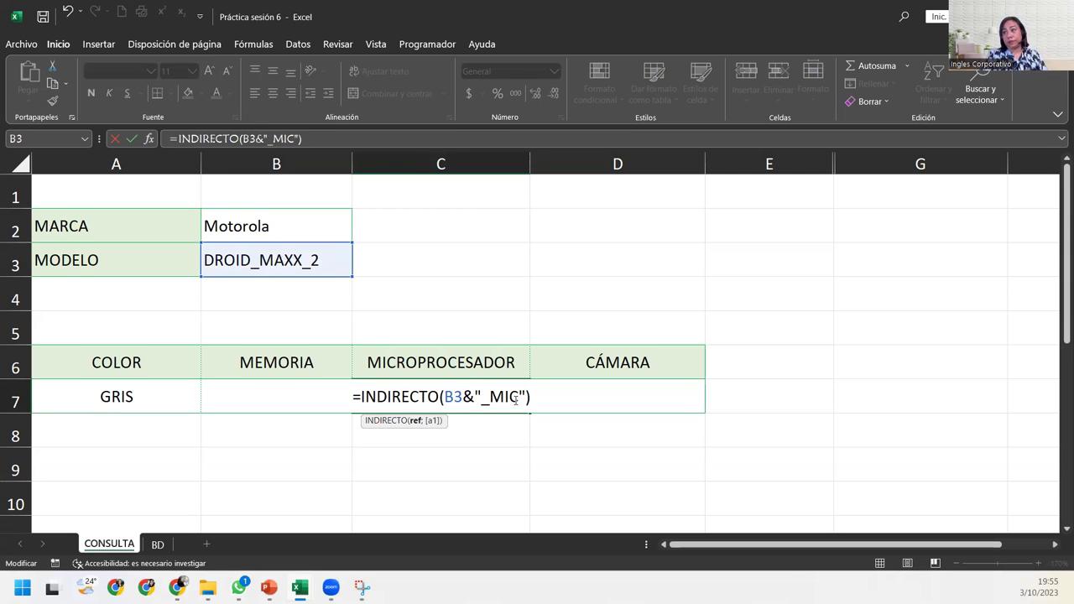
click(536, 401)
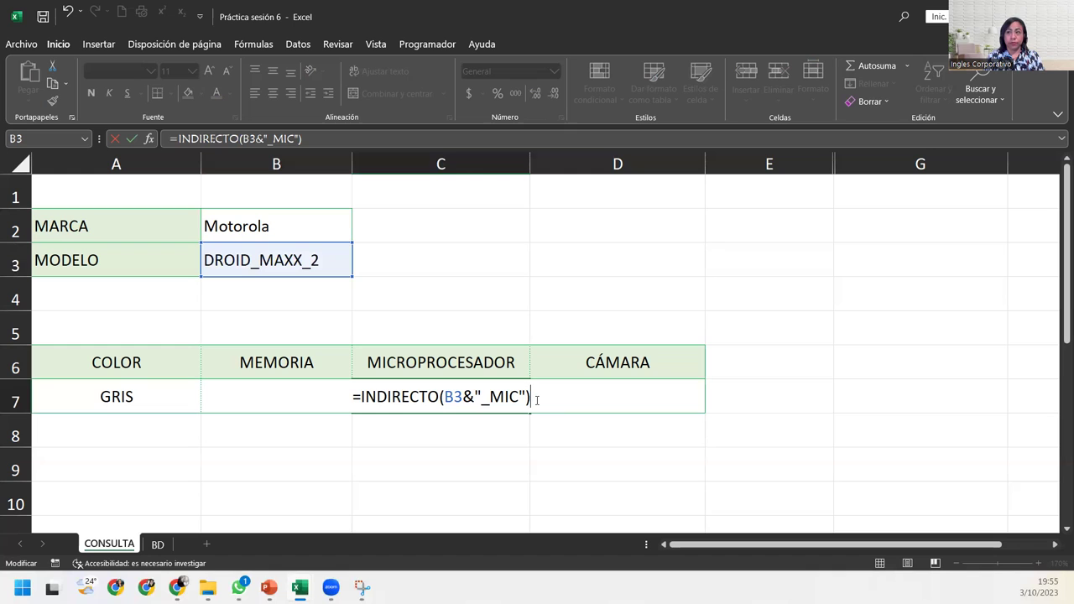
Commit the C7 processor formula (2.2GHZ), review the INDIRECTO formulas in A7, B7 and C7, then select D7.
key(Return)
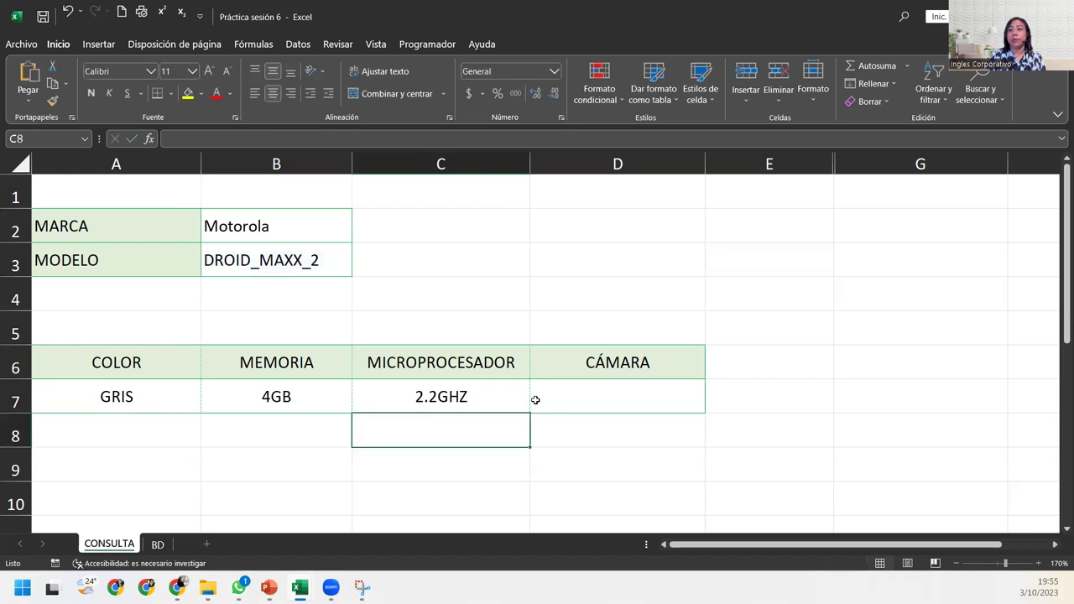
click(136, 394)
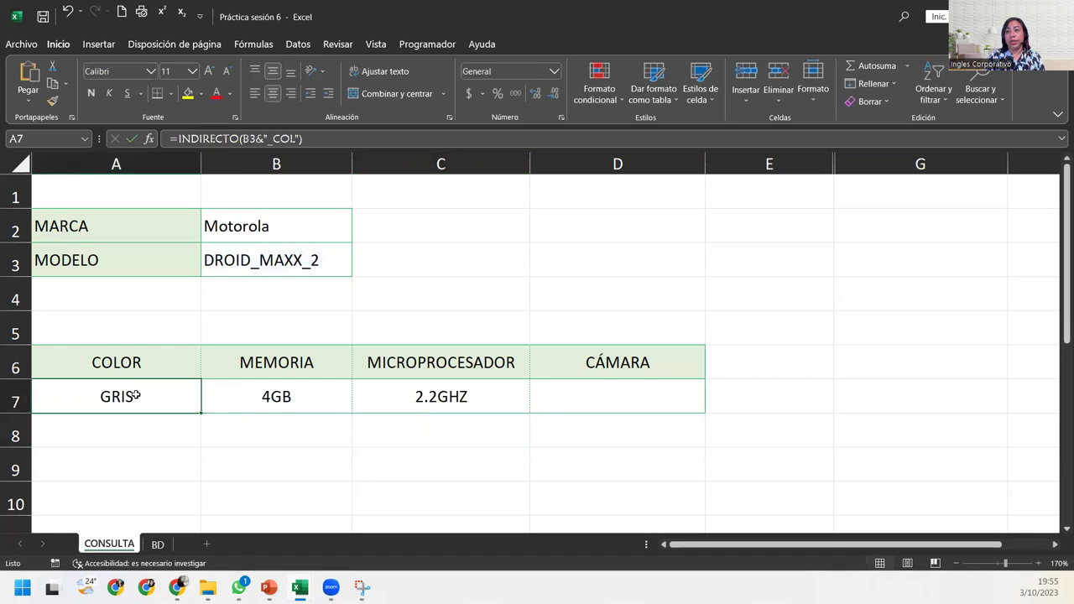
click(243, 405)
click(450, 392)
click(580, 395)
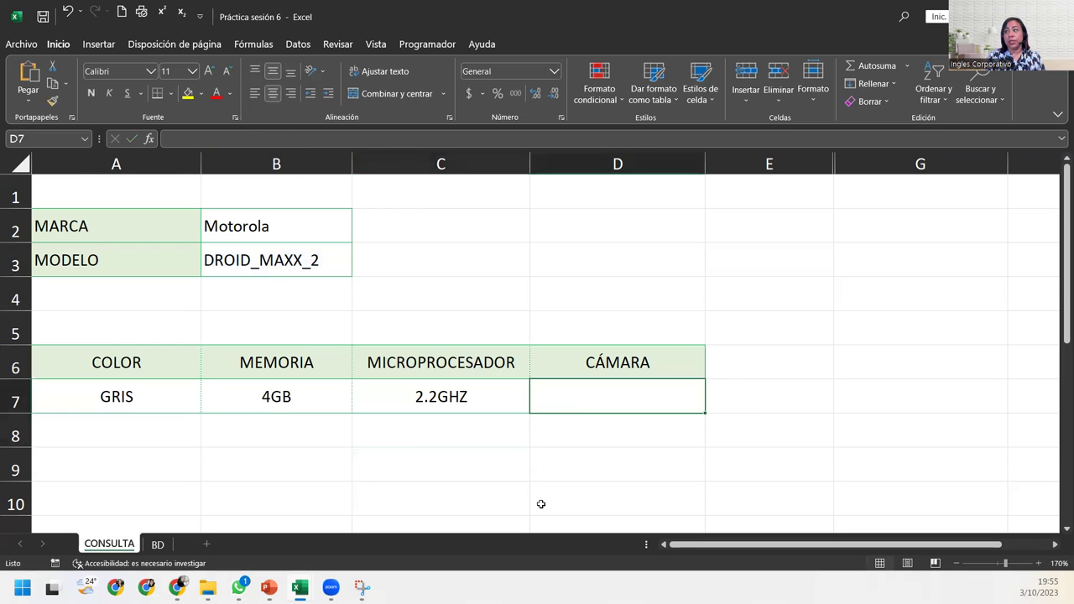
Enter =INDIRECTO(B3&"_CAM") in D7 under CÁMARA to return the model's camera.
text(=)
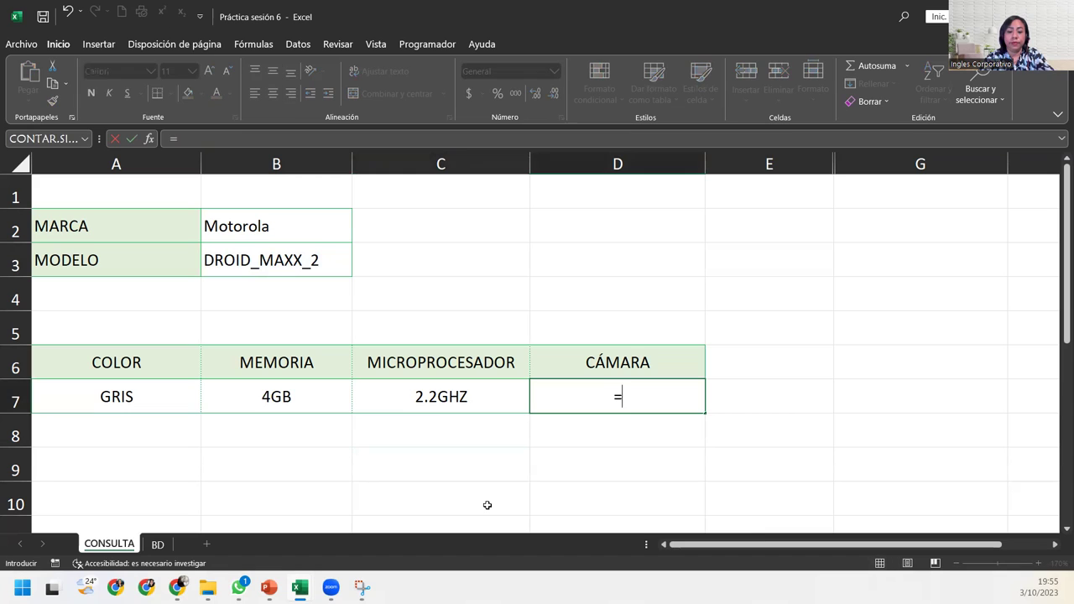
text(INDI)
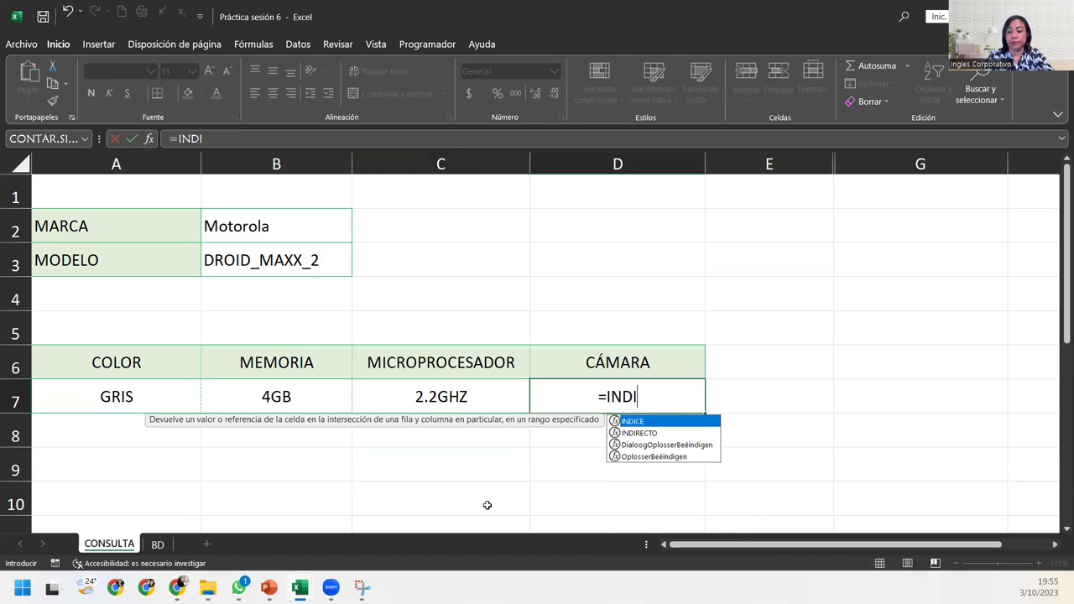
key(Down)
key(Tab)
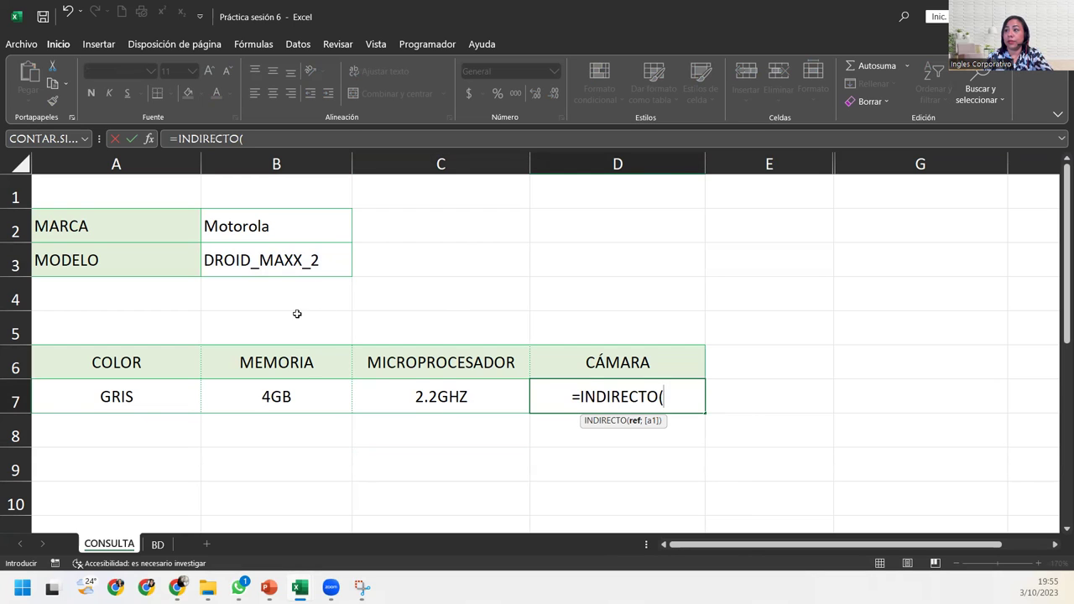
click(279, 262)
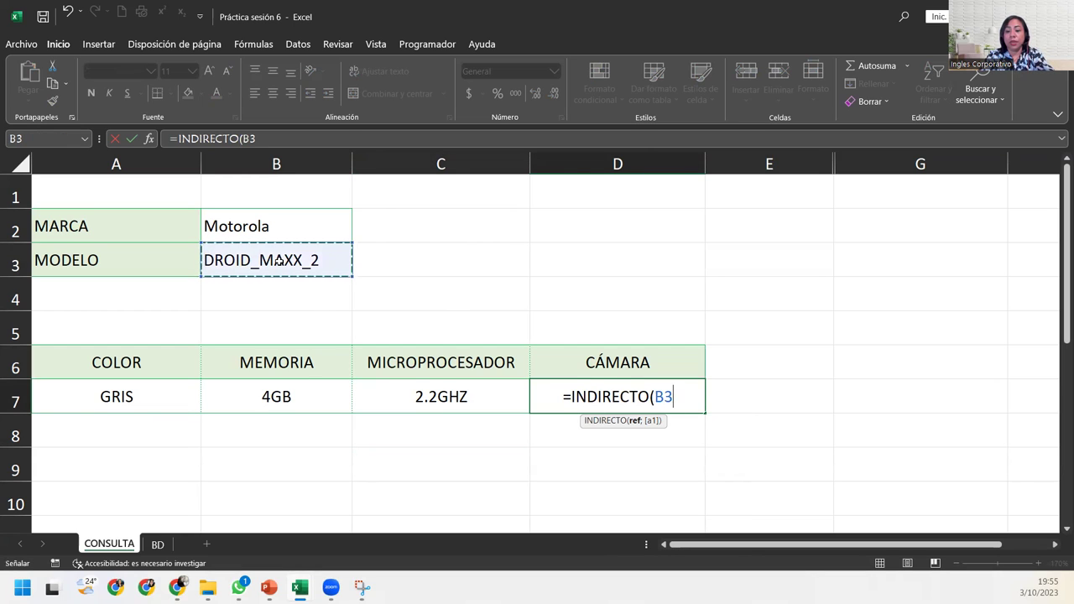
text(;)
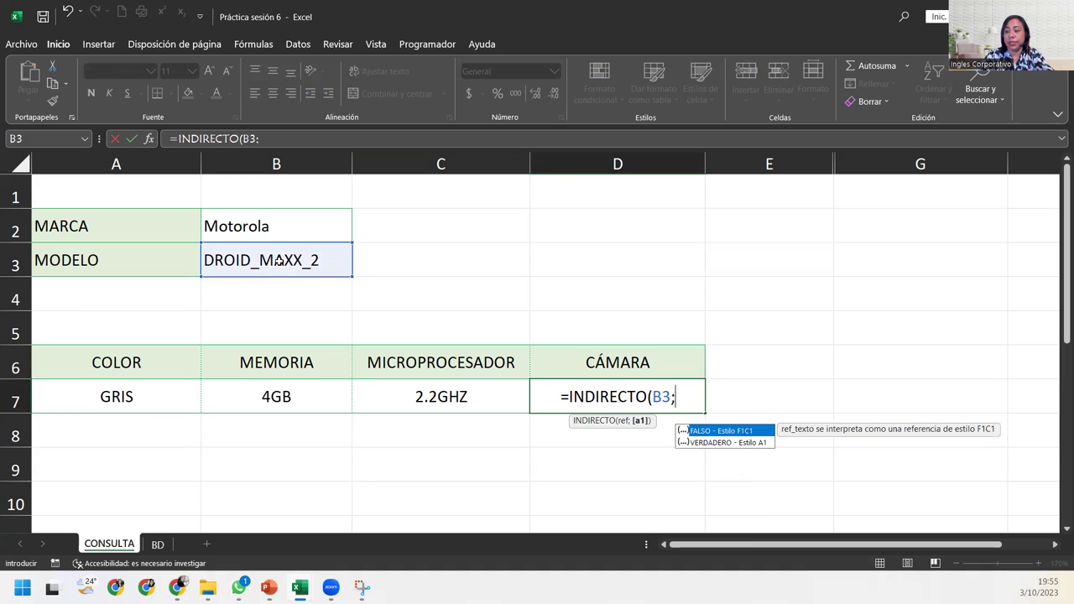
key(BackSpace)
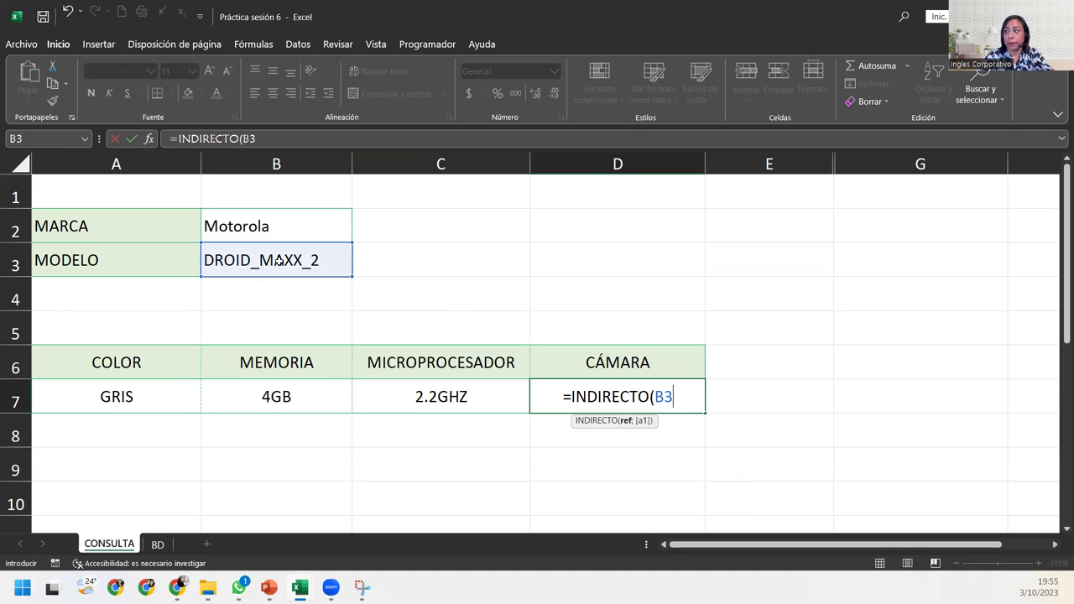
text(&)
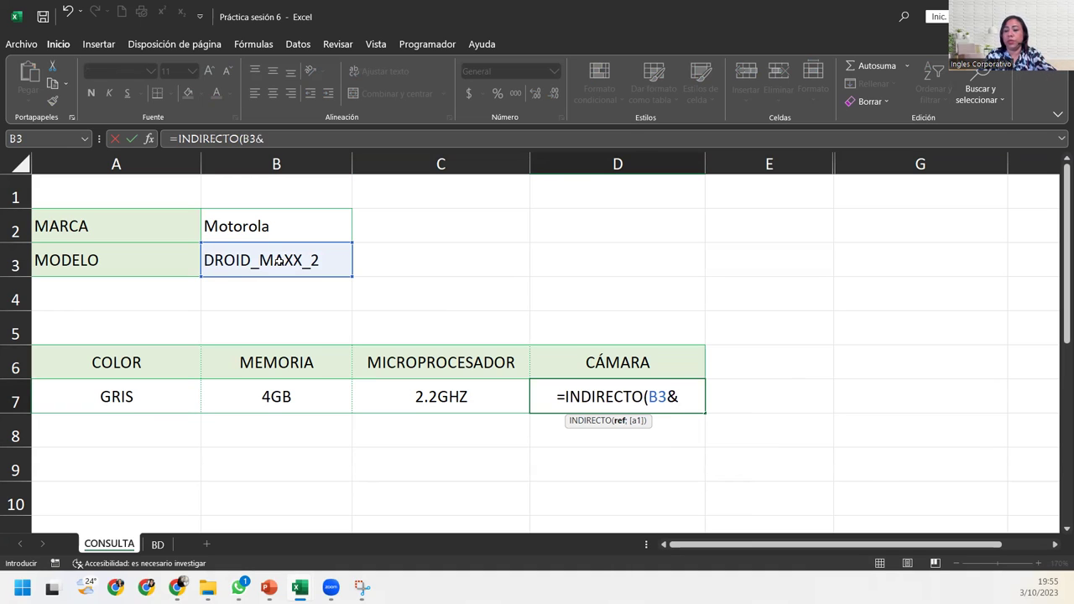
text("_)
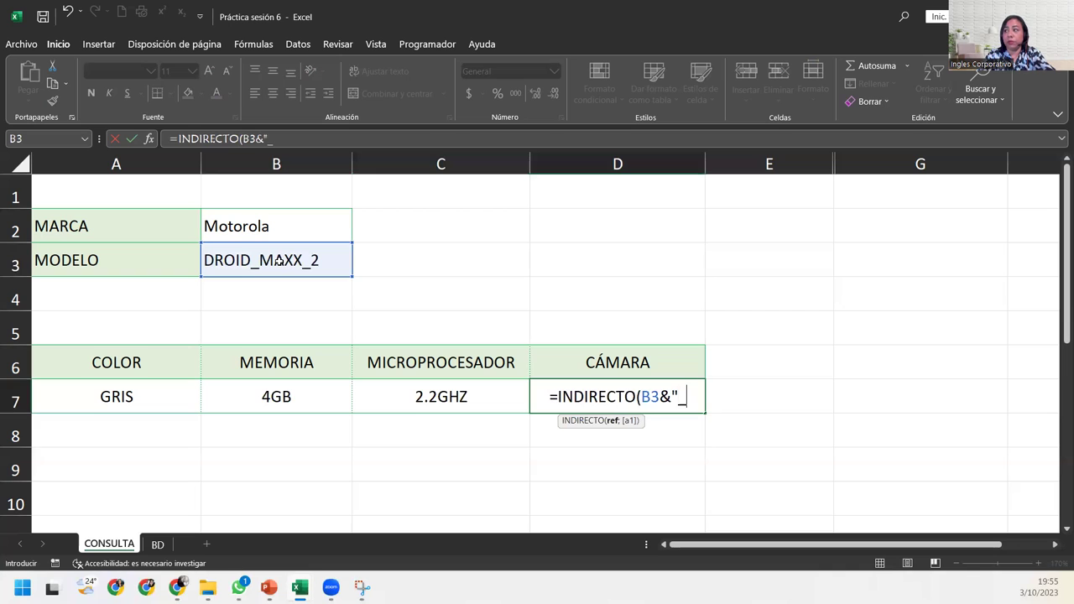
text(CAM)
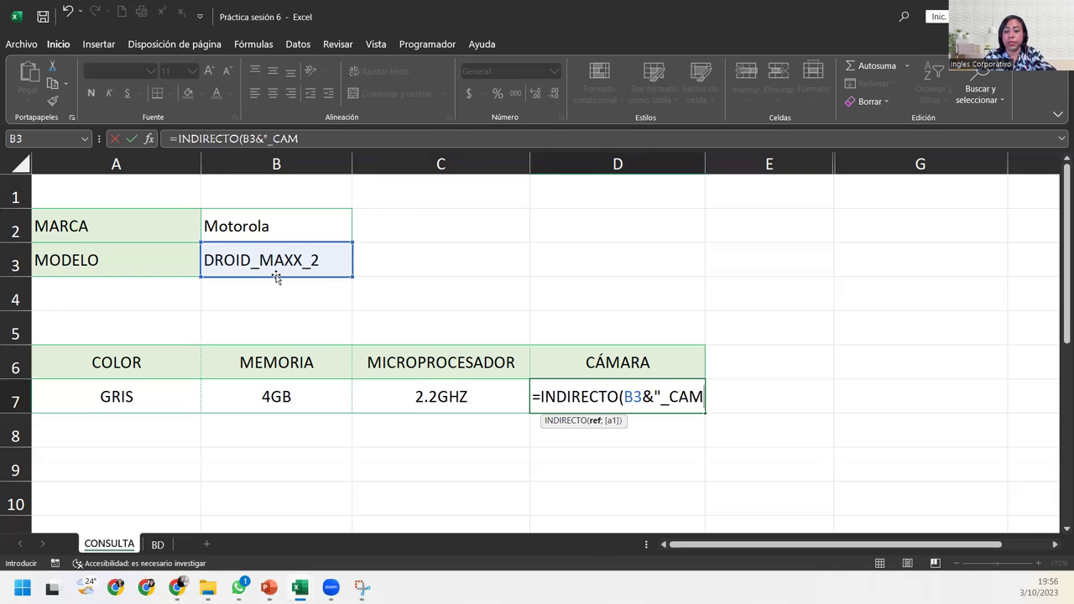
text("))
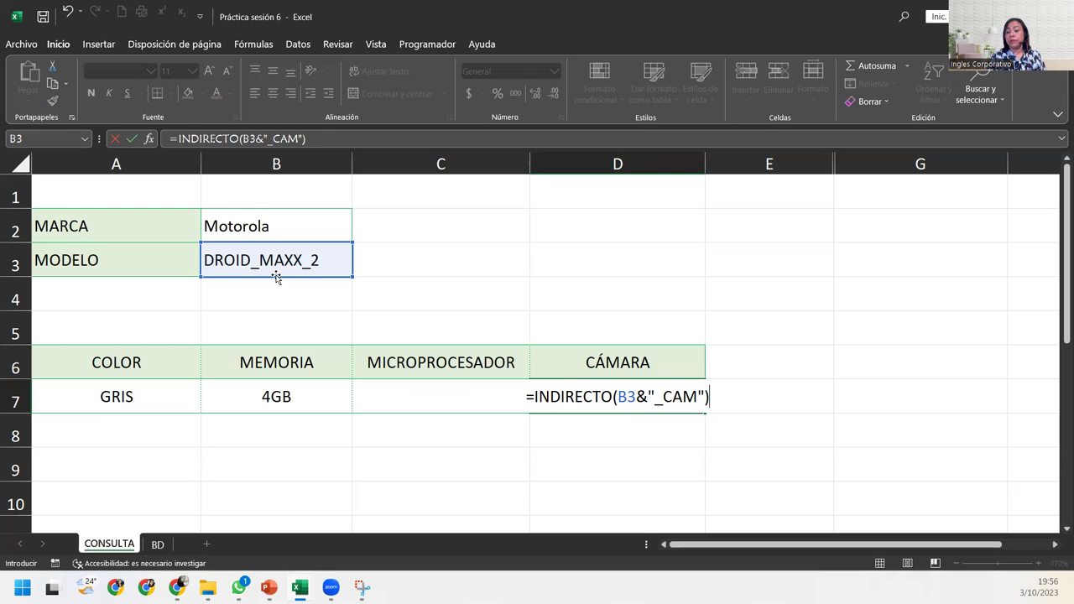
key(Return)
Show B3's Data Validation rules, whose list source is =INDIRECTO($B$2).
click(282, 253)
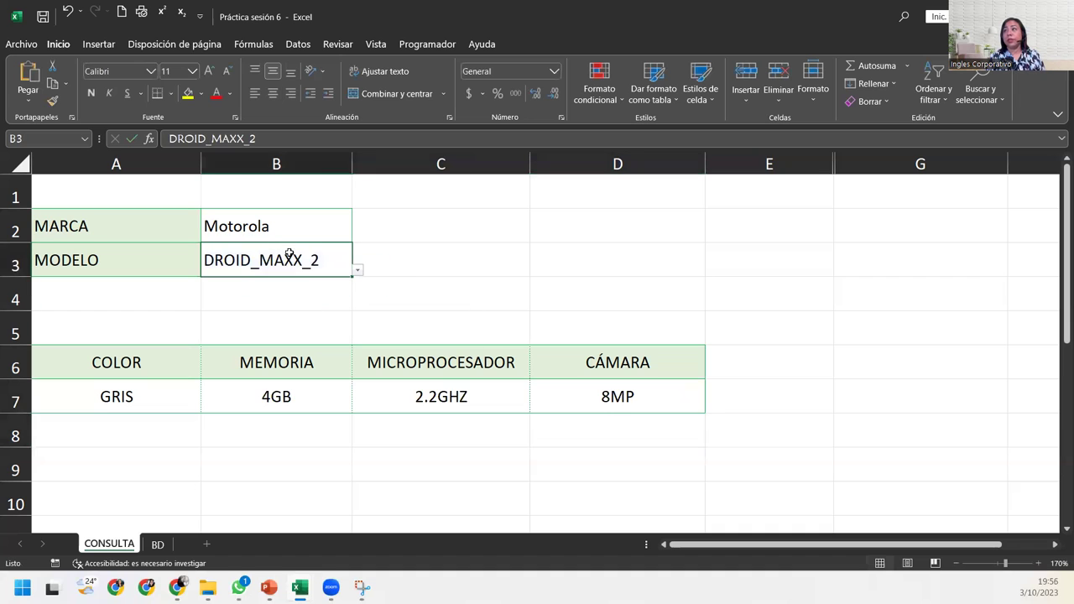
click(270, 46)
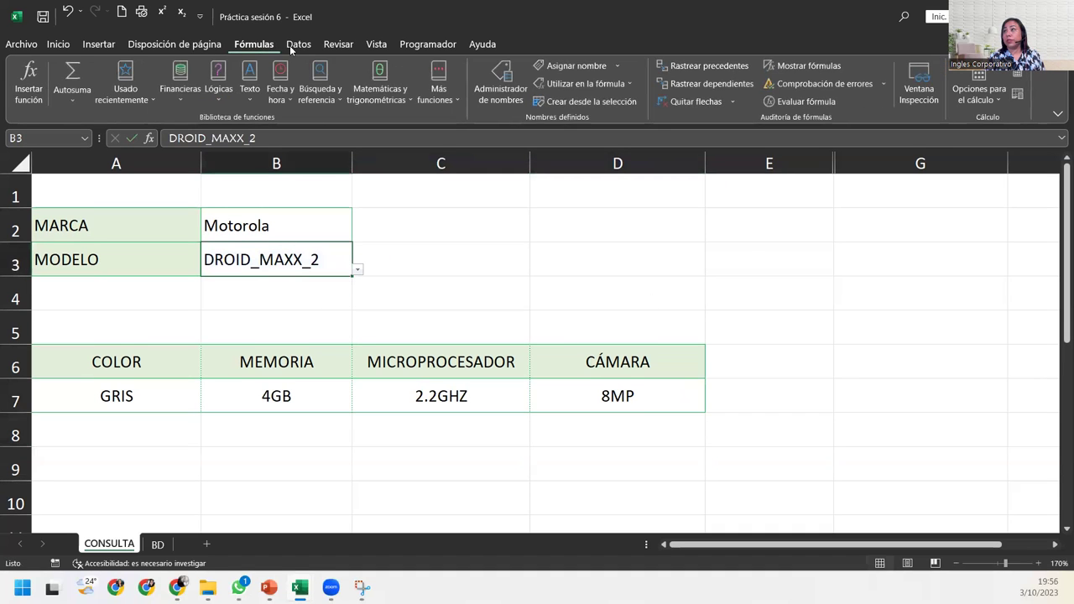
click(297, 44)
click(623, 101)
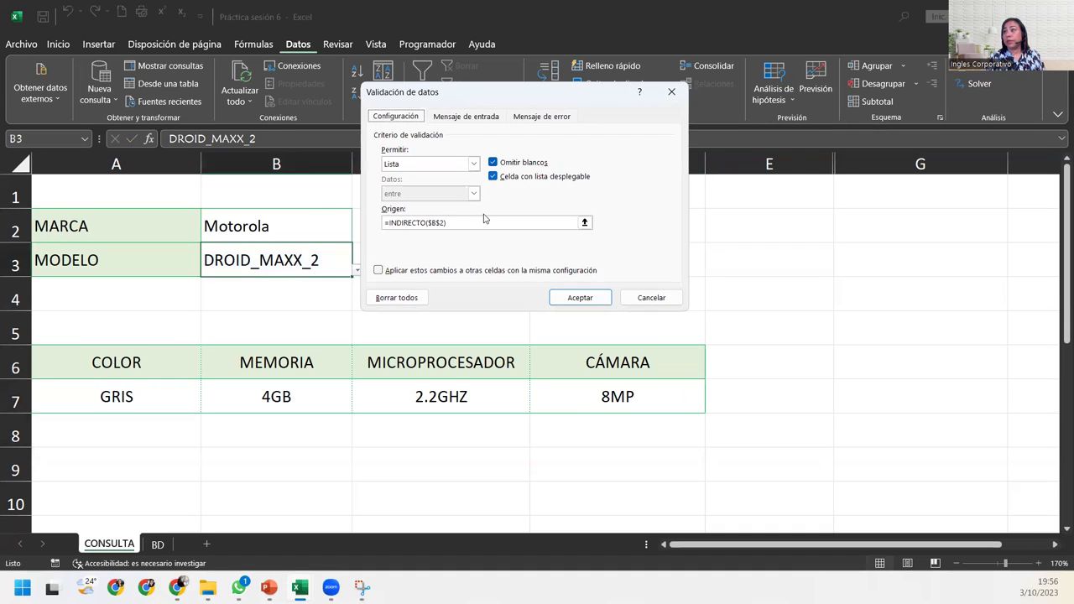
click(482, 222)
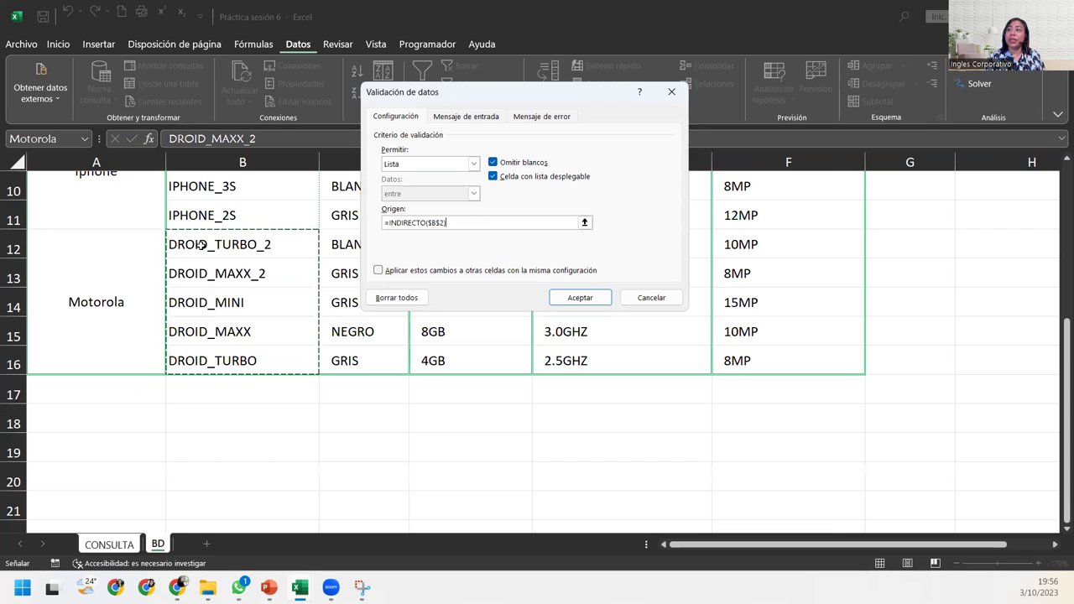
click(649, 295)
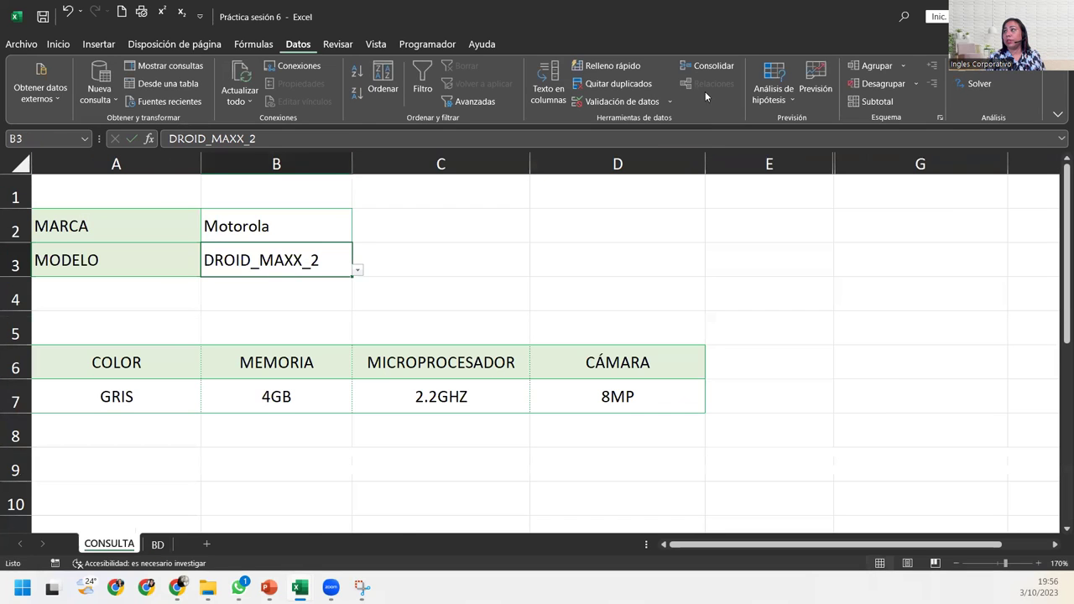
click(625, 101)
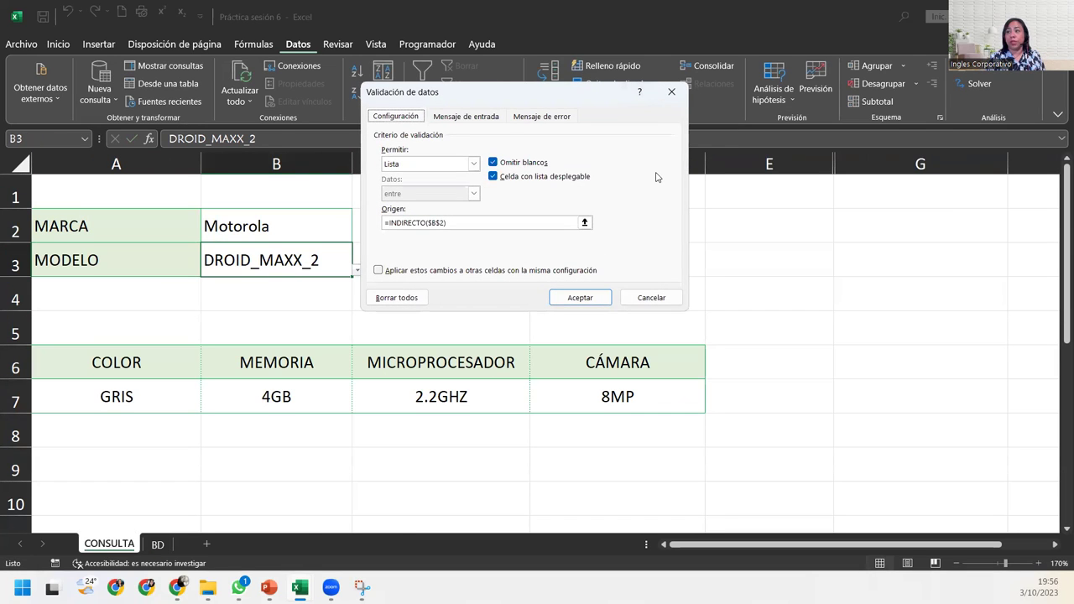
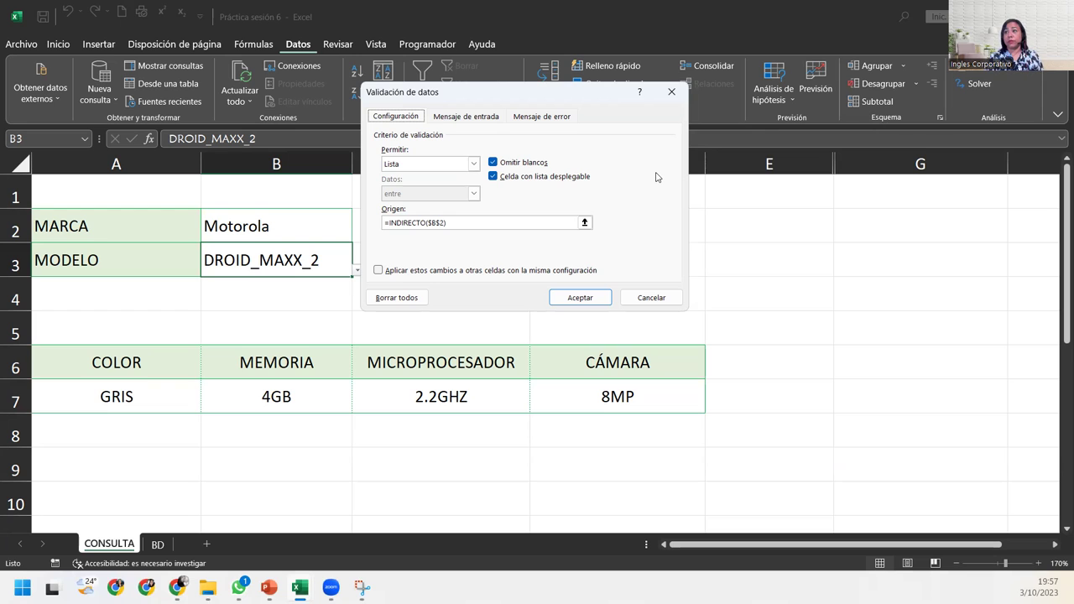
Accept MODELO's MARCA-dependent list rule and show A7's formula =INDIRECTO(B3&"_COL").
click(578, 298)
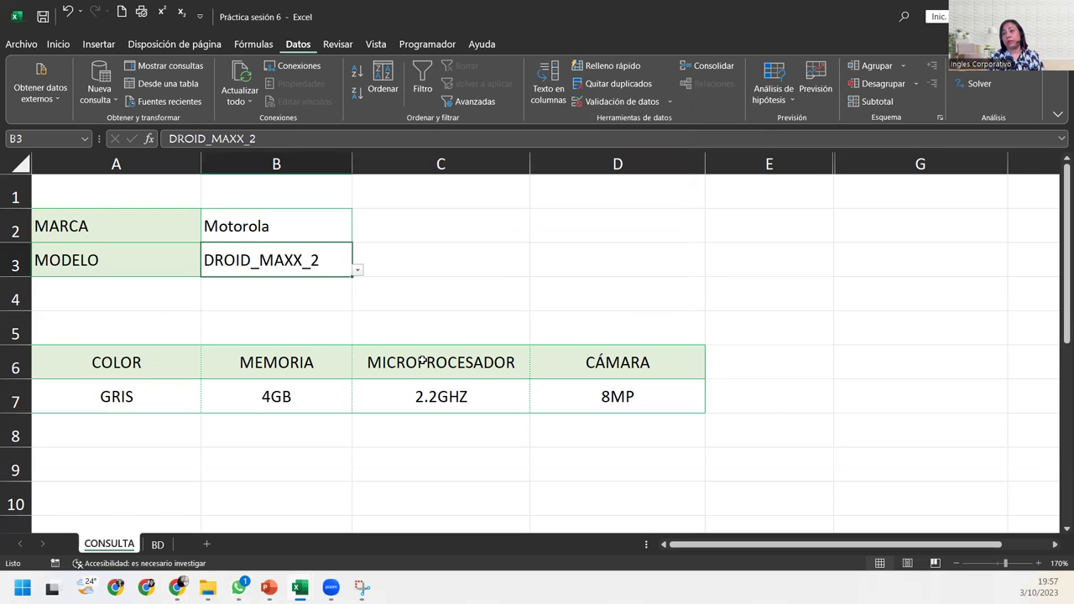
double_click(149, 401)
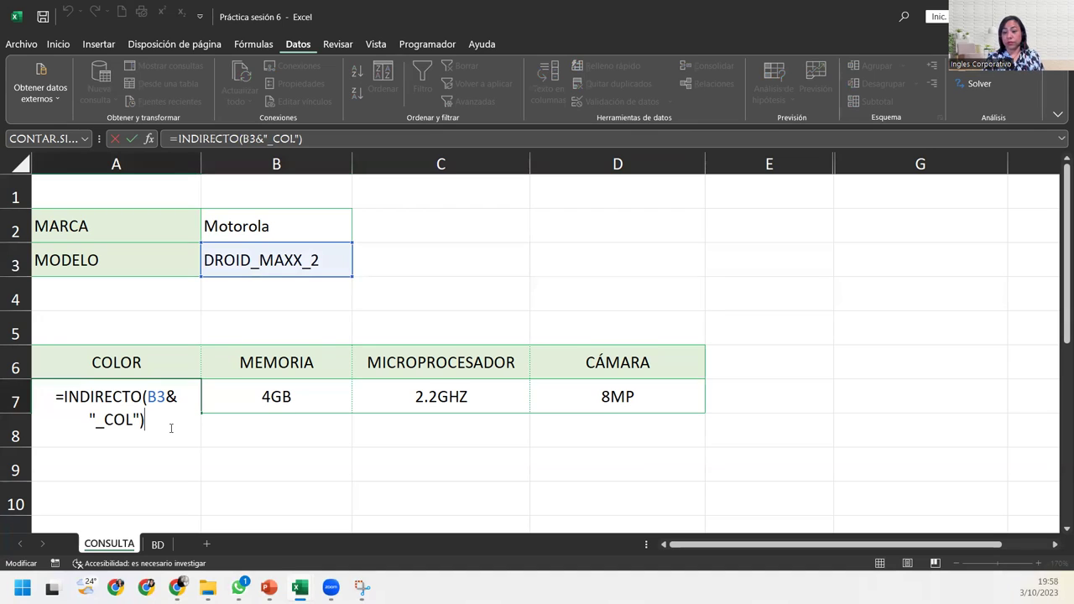
Commit the COLOR formula and inspect the _MEM suffix in MEMORIA's INDIRECTO formula.
key(Return)
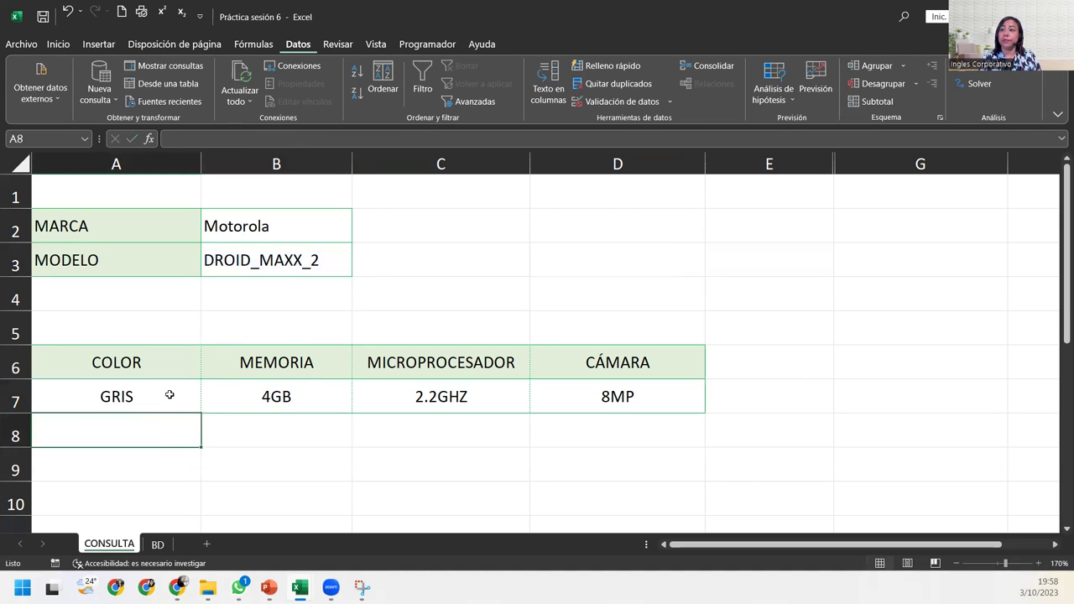
click(169, 395)
double_click(311, 394)
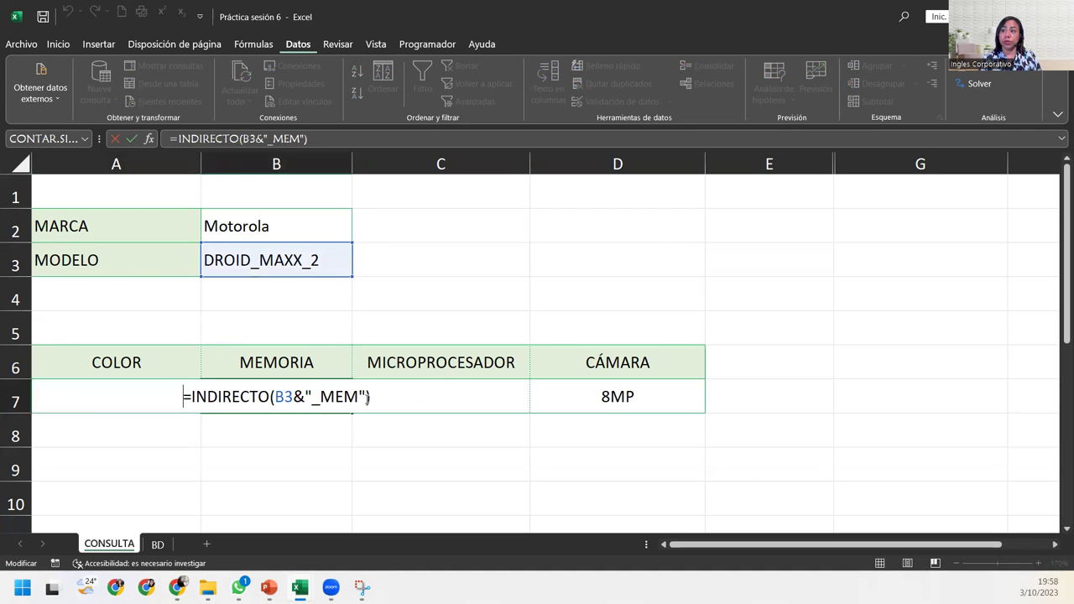
click(367, 396)
key(shift+Left)
key(shift+Left)
key(shift+Left)
key(shift+Left)
key(shift+Left)
key(shift+Left)
key(shift+Left)
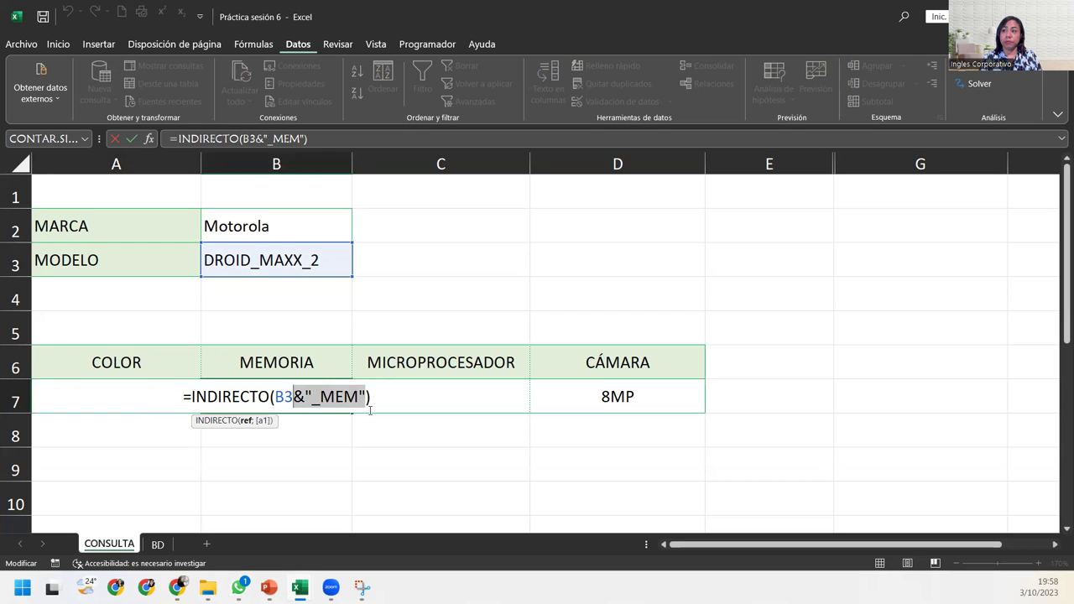
key(Escape)
Inspect the _MIC and _CAM suffixes in MICROPROCESADOR and CÁMARA formulas, then select A7:D7.
double_click(470, 396)
drag(463, 396, 527, 396)
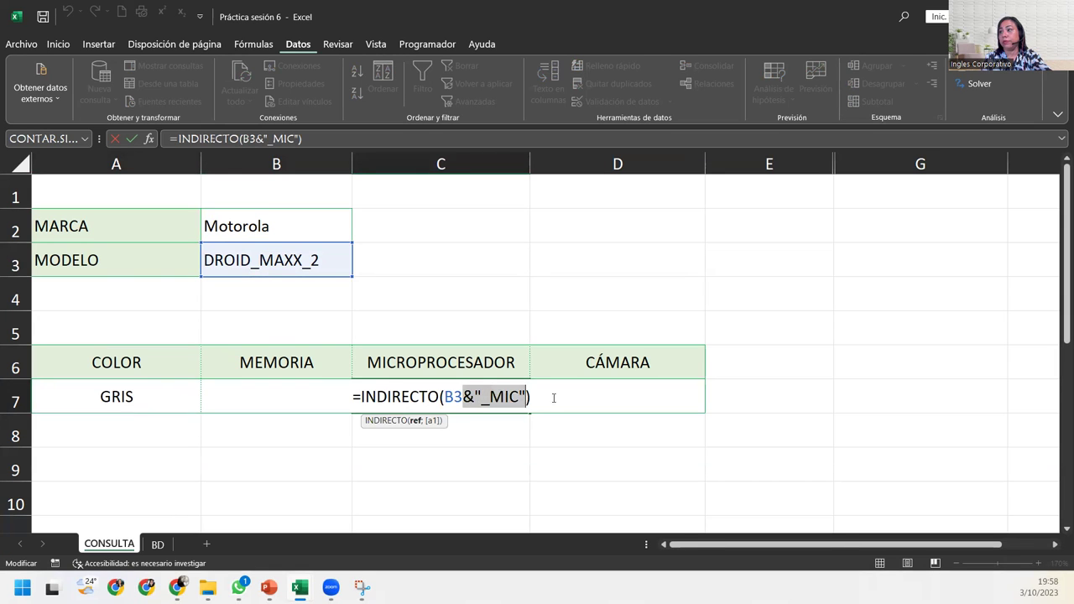
key(Escape)
double_click(641, 396)
drag(640, 396, 705, 396)
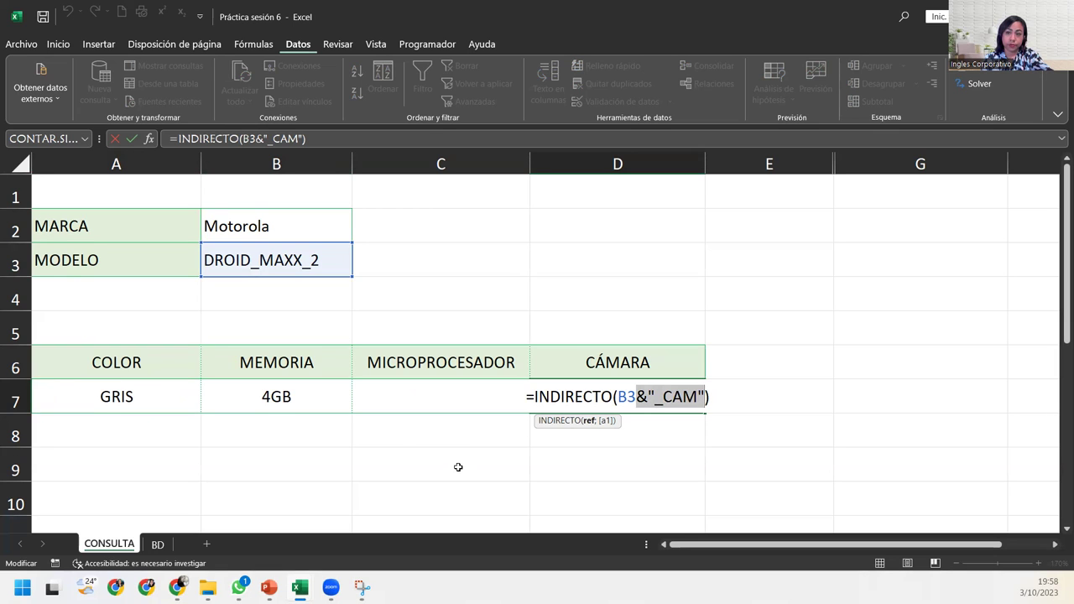
click(130, 405)
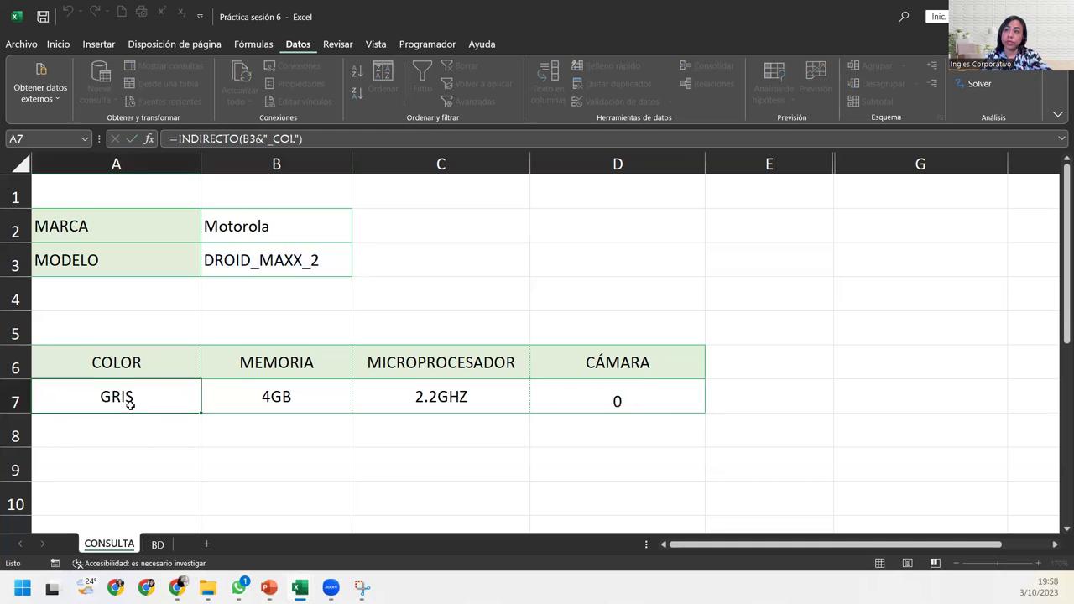
drag(72, 398, 680, 390)
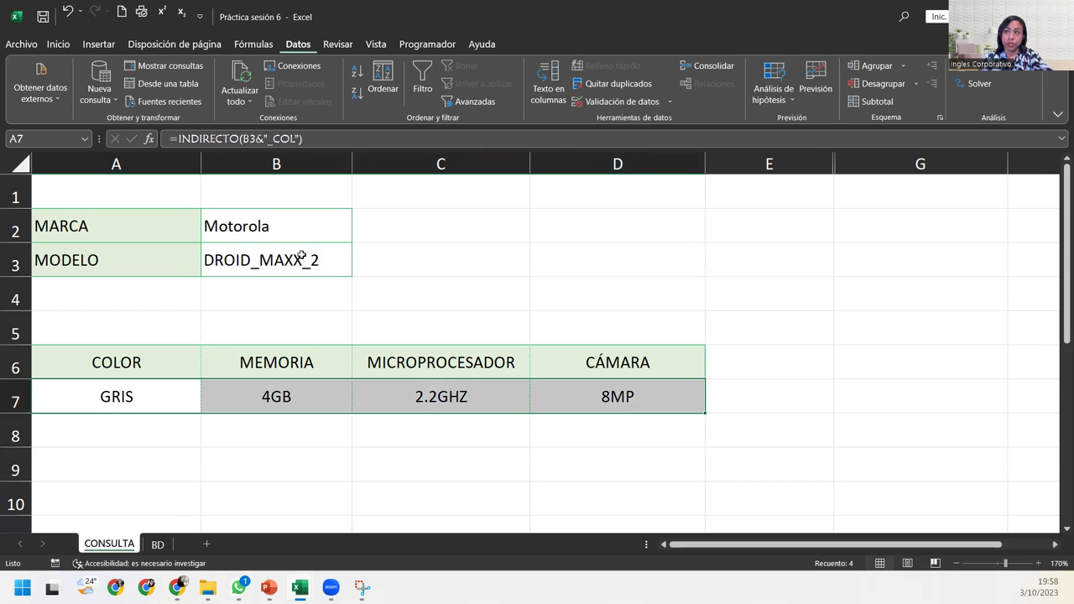
click(324, 255)
click(356, 272)
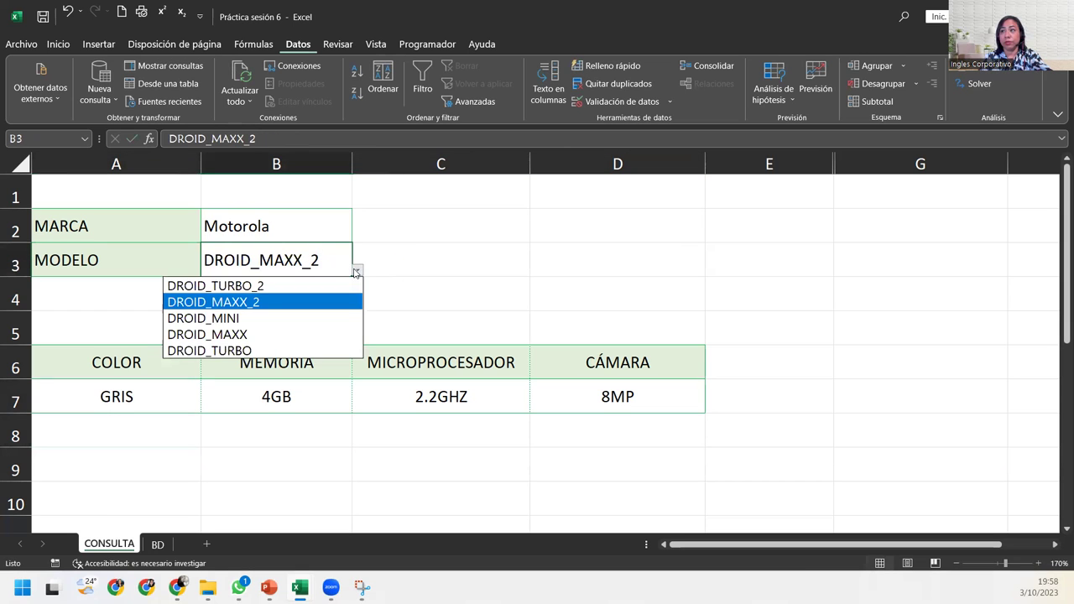
click(355, 272)
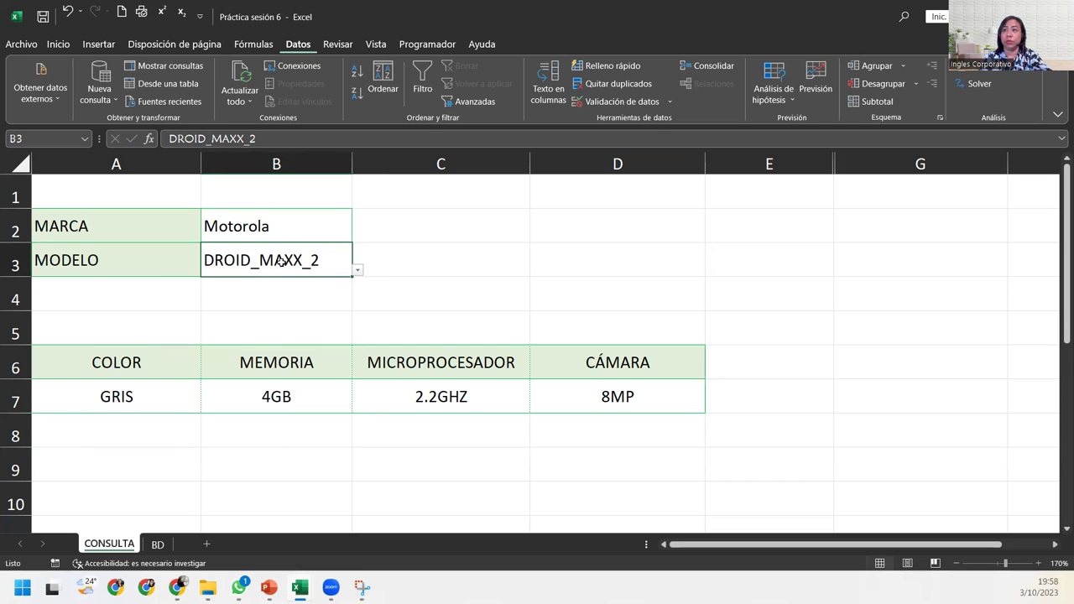
Highlight the _COL suffix in A7's INDIRECTO formula and commit it unchanged.
click(153, 391)
double_click(154, 392)
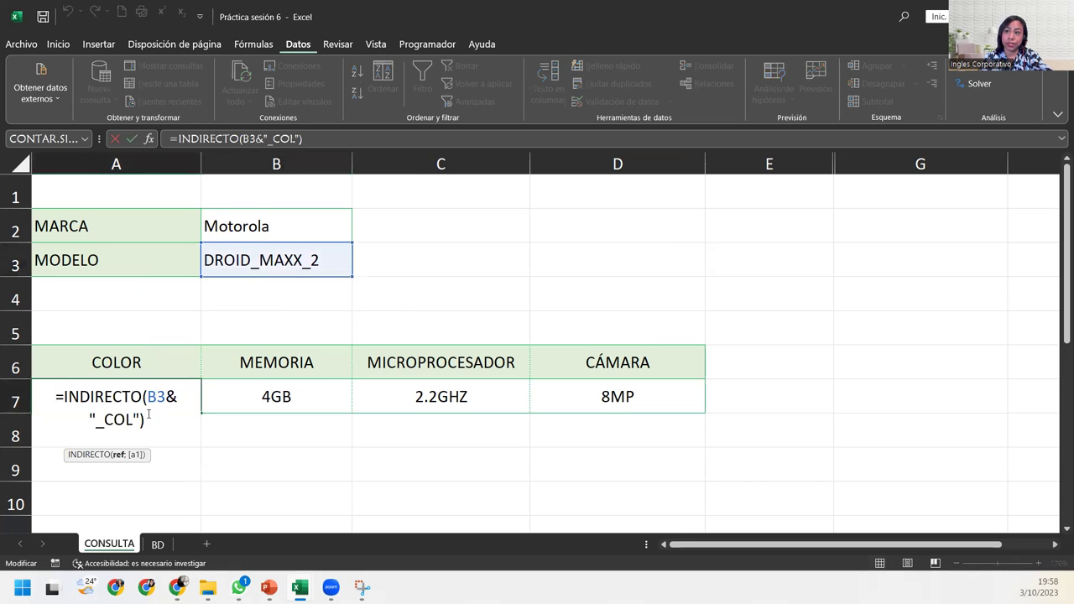
drag(136, 415, 87, 419)
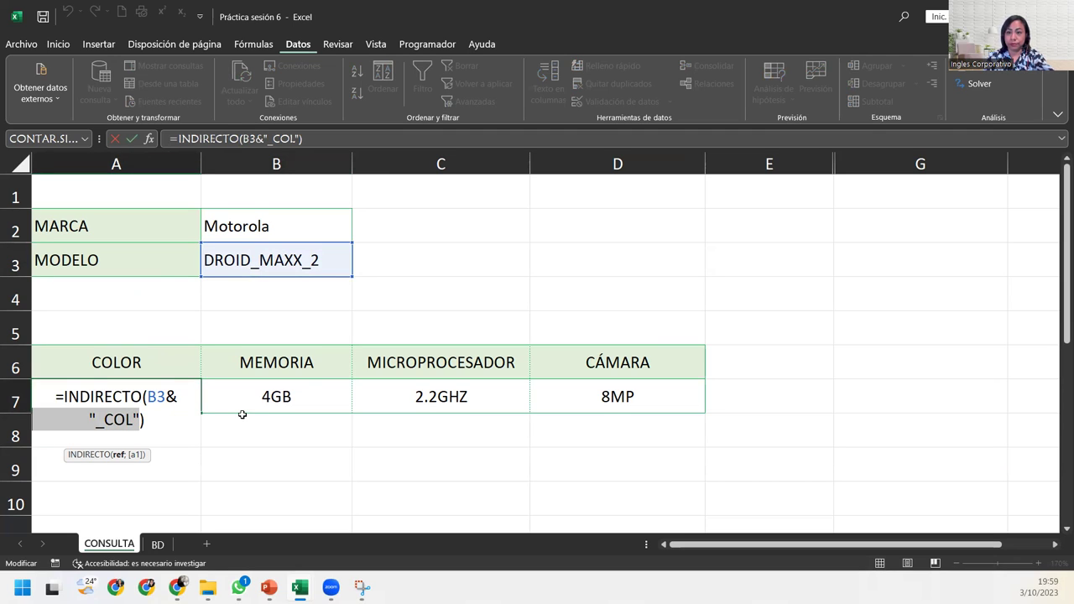
click(172, 421)
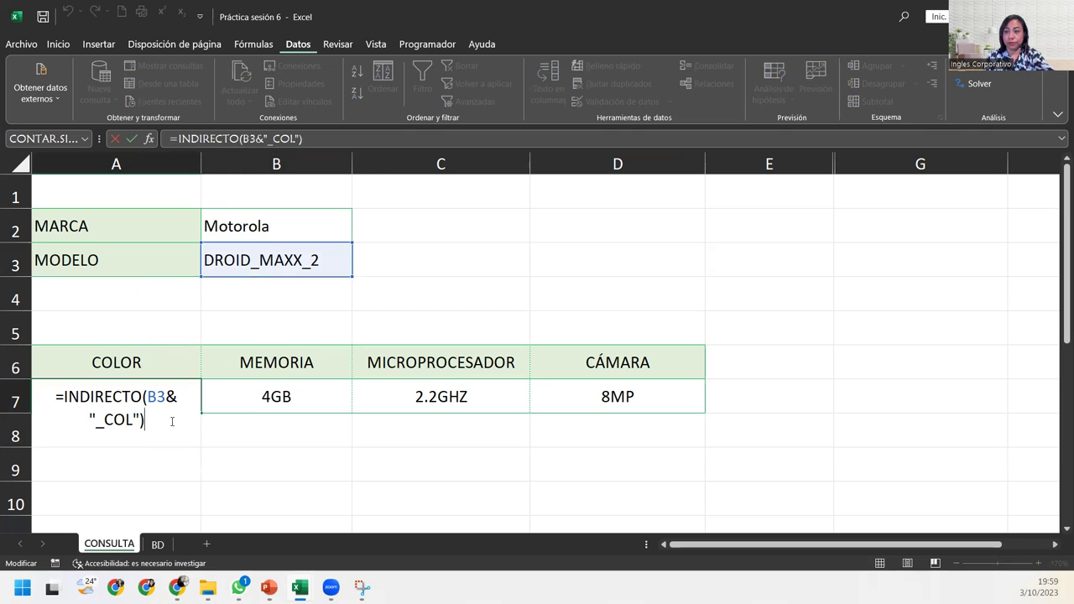
key(Return)
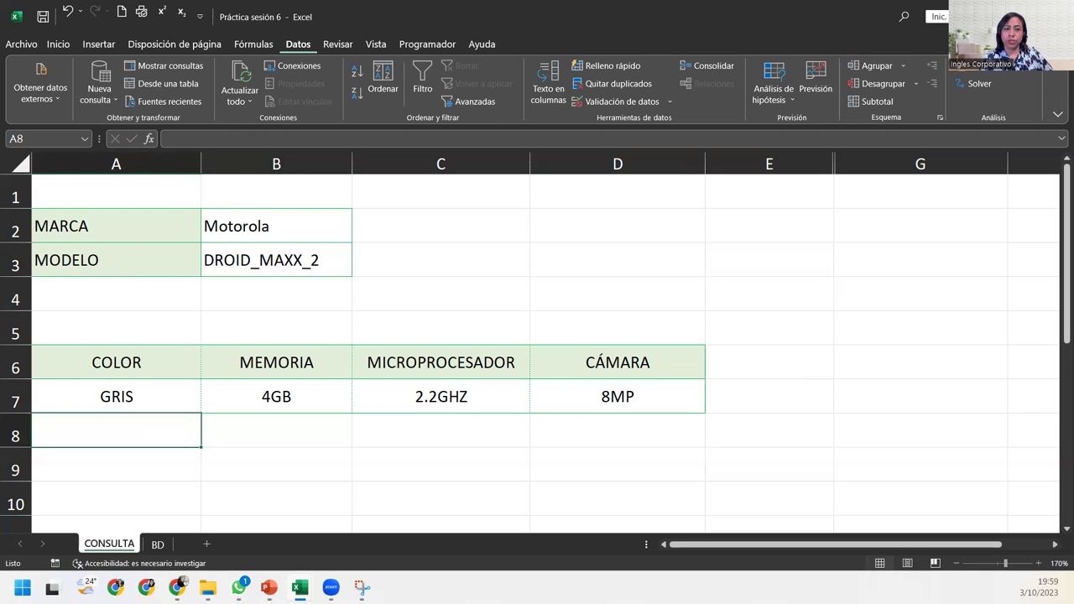
click(170, 250)
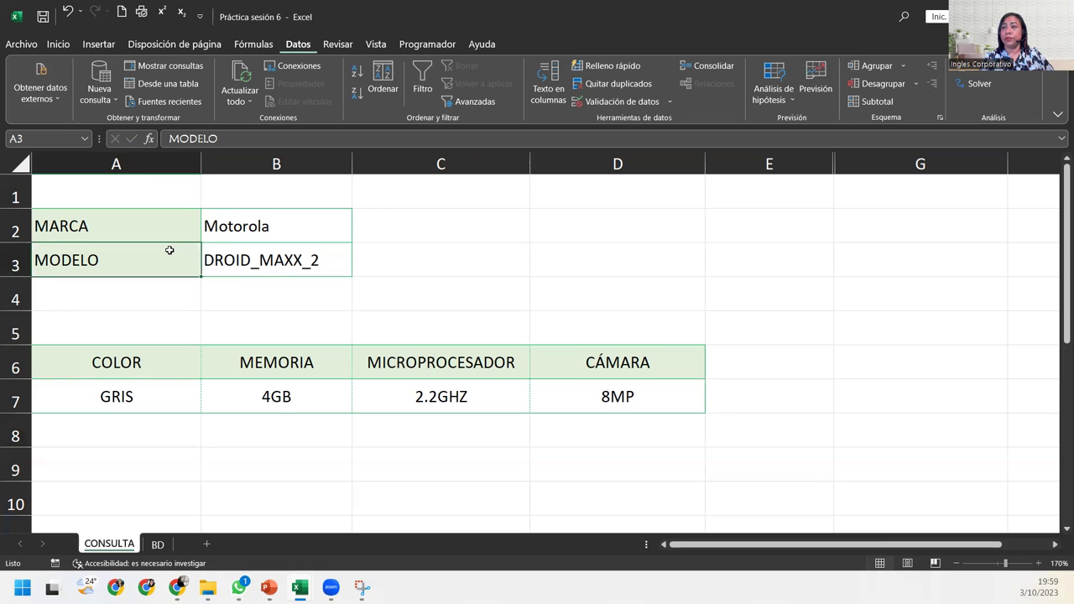
Save the workbook and review the COLOR, MEMORIA, MICROPROCESADOR and CÁMARA formulas.
click(43, 16)
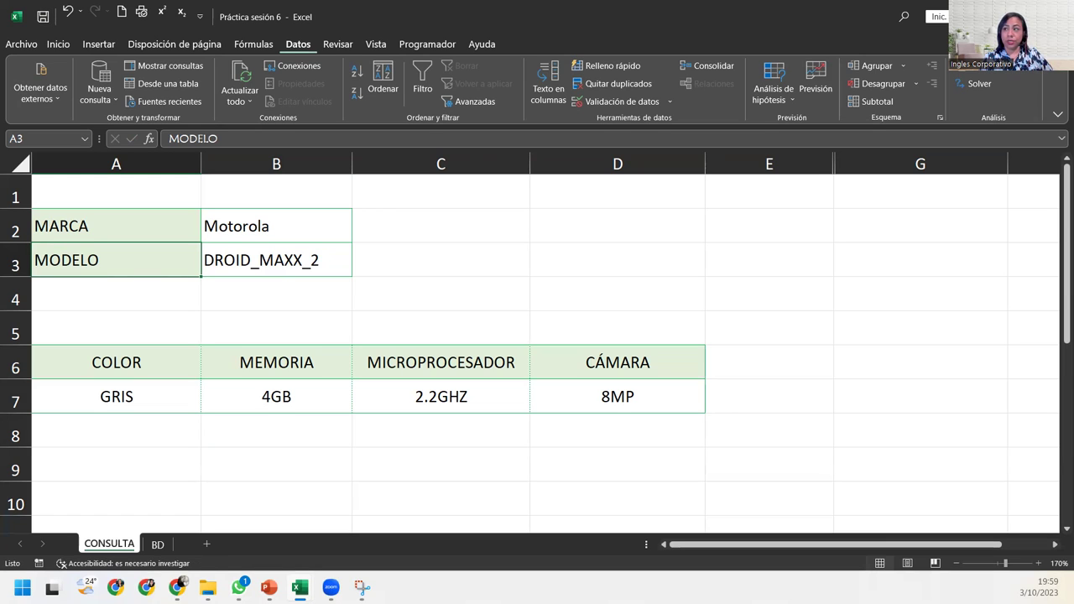
click(100, 391)
click(315, 394)
click(419, 396)
click(616, 396)
click(461, 400)
click(225, 397)
click(121, 388)
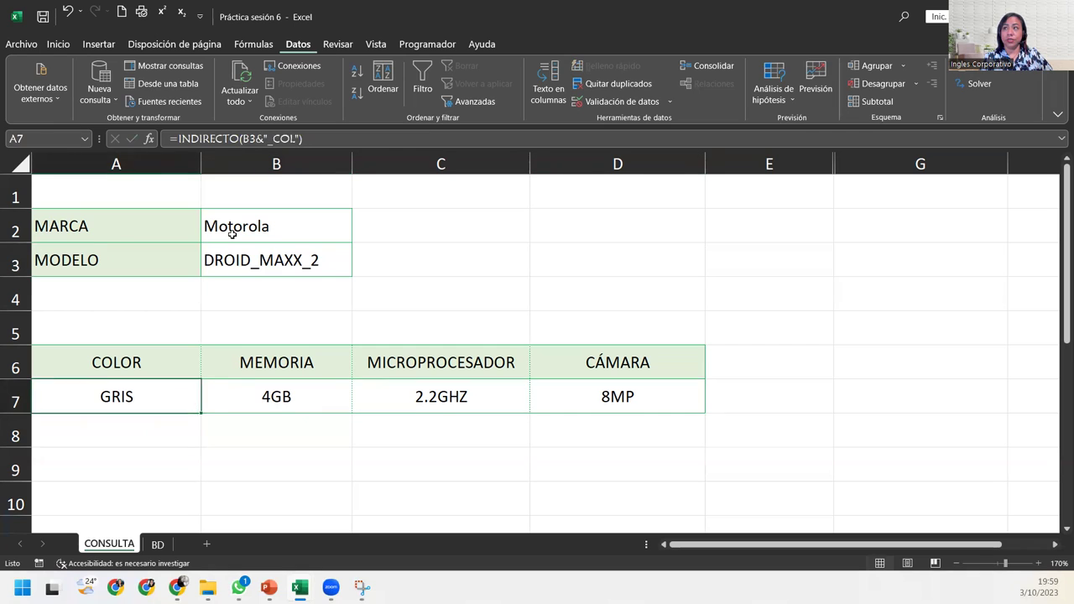
Choose Iphone for MARCA, then IPHONE_5S and finally IPHONE_4S for MODELO.
click(230, 234)
click(362, 238)
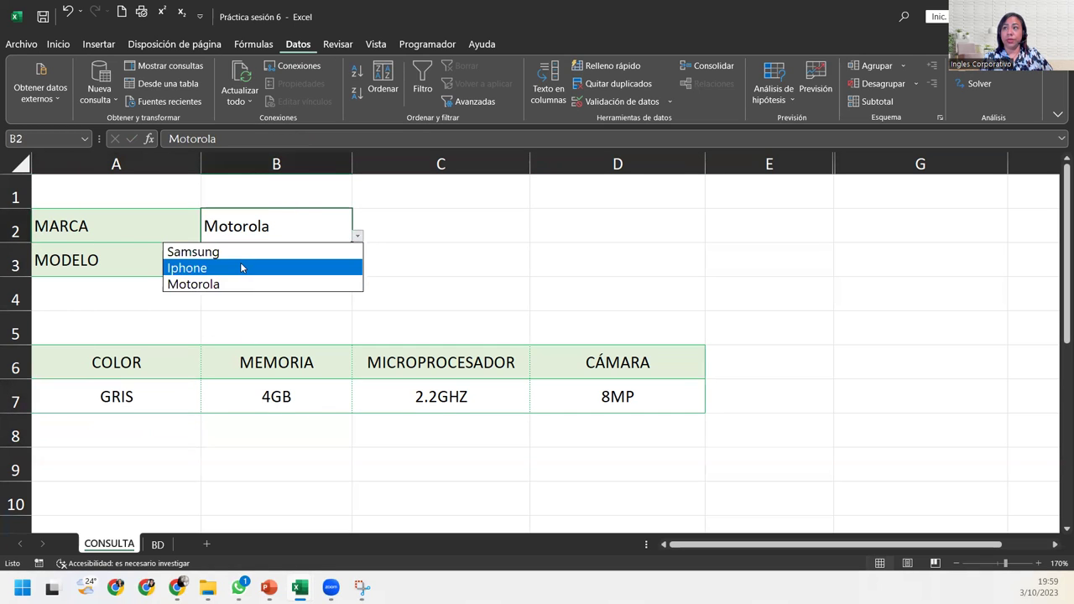
click(214, 266)
click(249, 262)
click(358, 270)
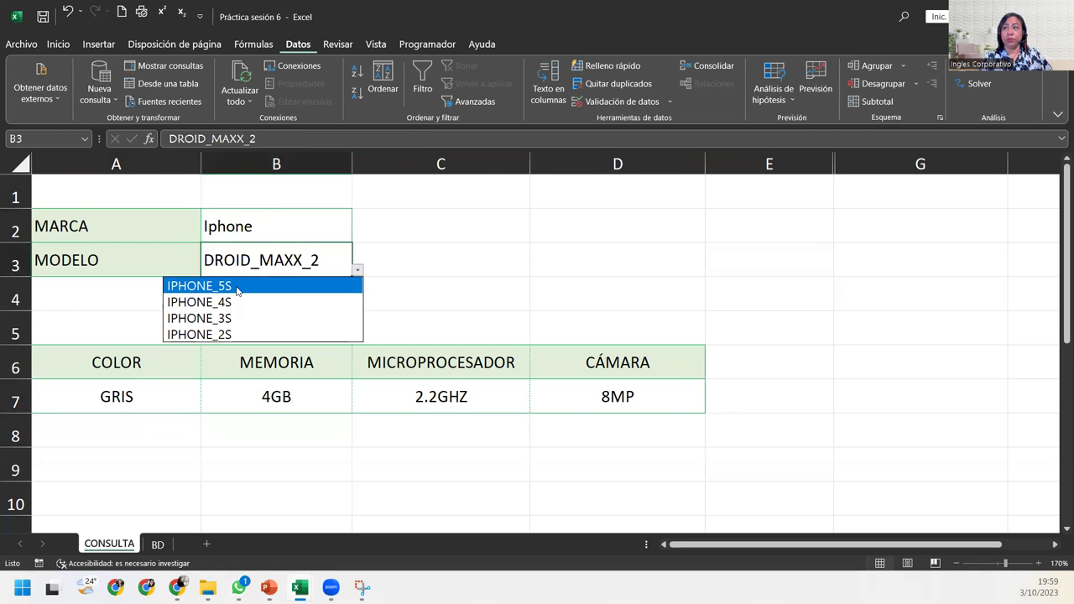
click(222, 286)
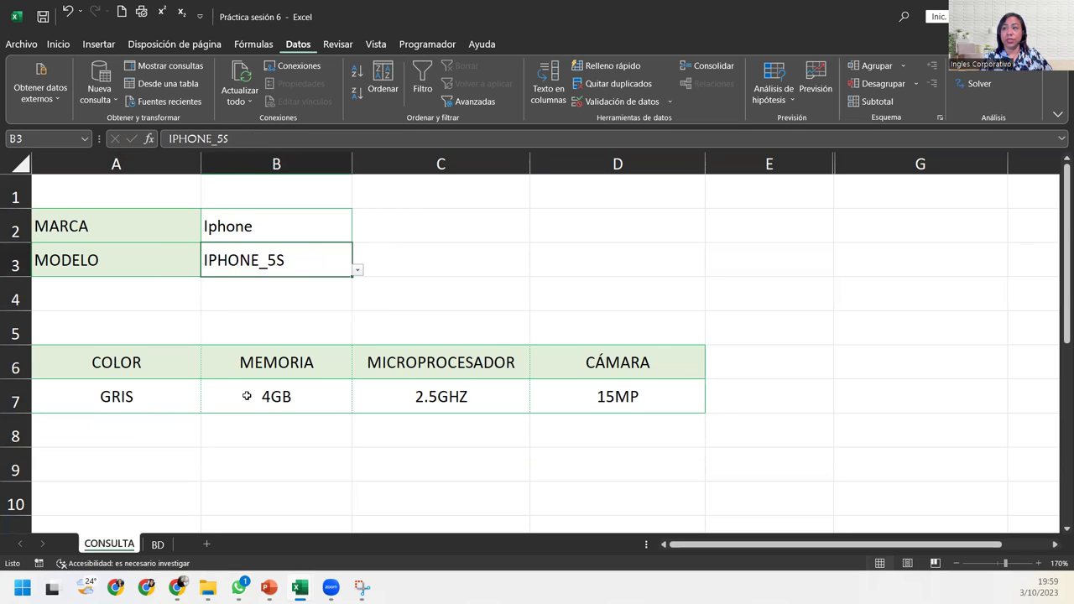
click(357, 270)
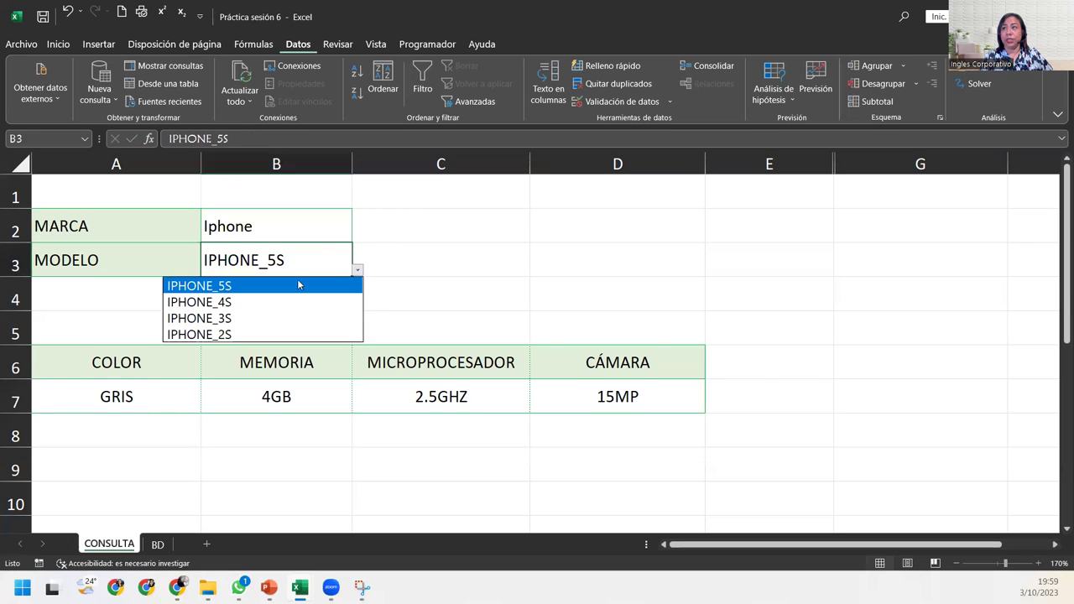
click(215, 301)
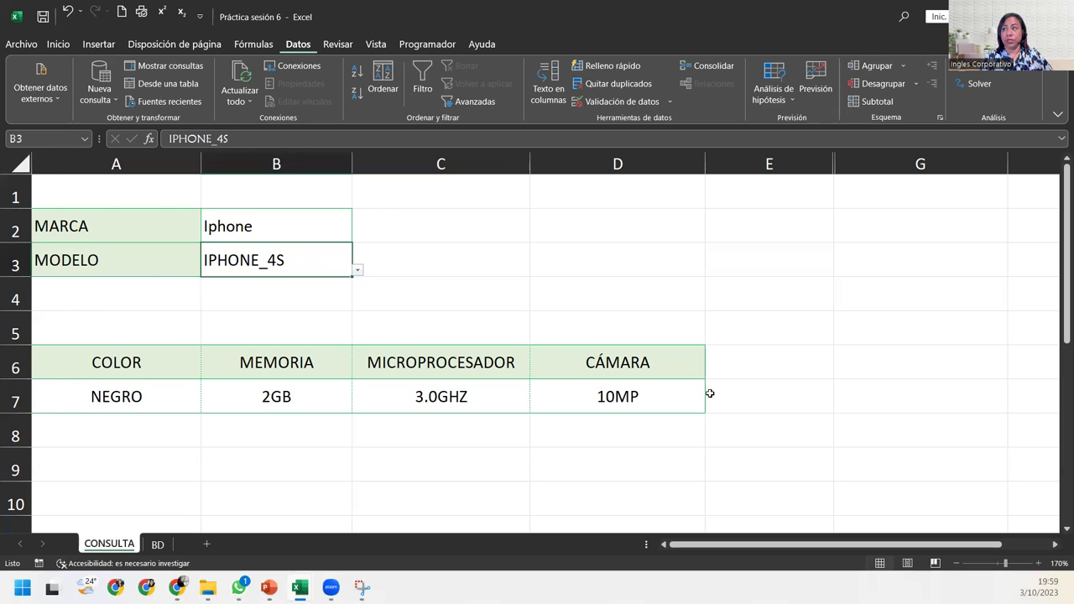